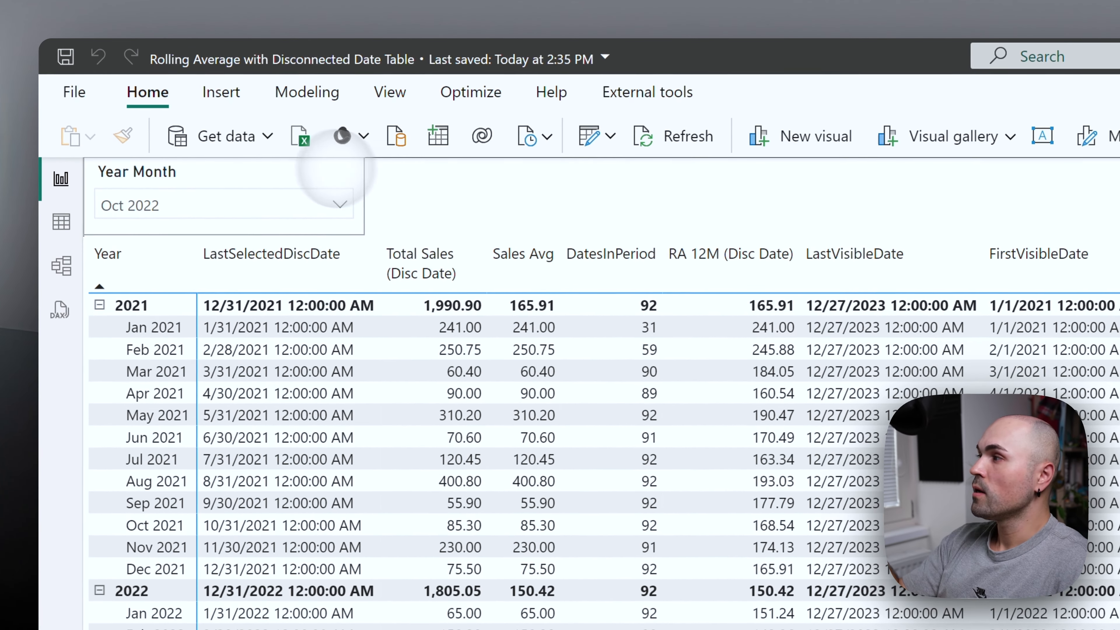
Inspect which field drives the Year Month slicer set to Oct 2022
{"action": "left_click", "coordinate": [282, 168]}
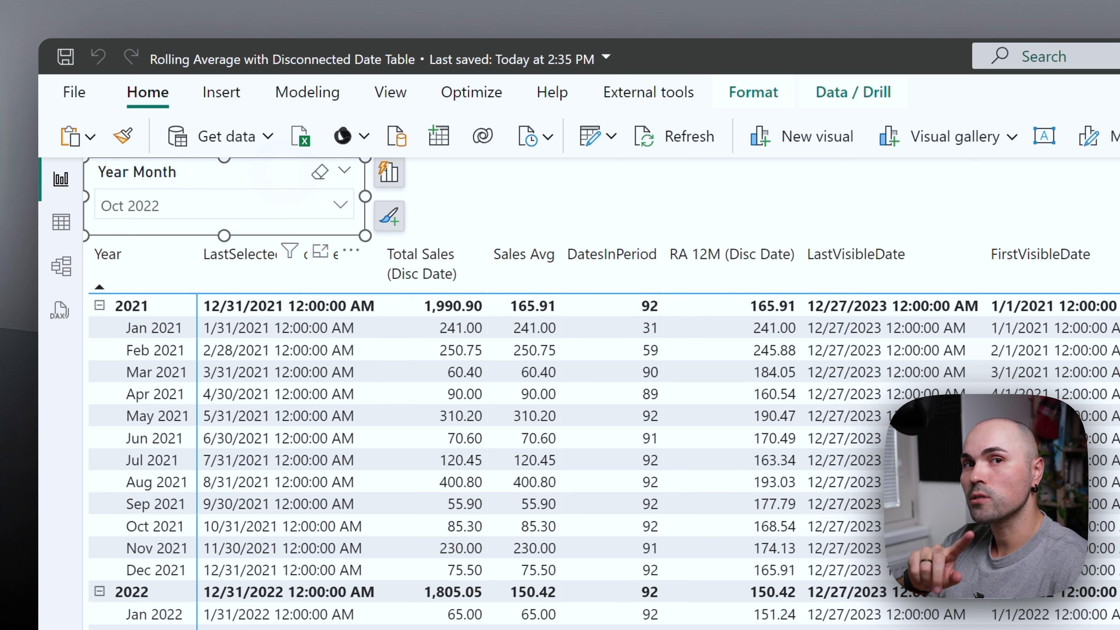
{"action": "left_click", "coordinate": [388, 172]}
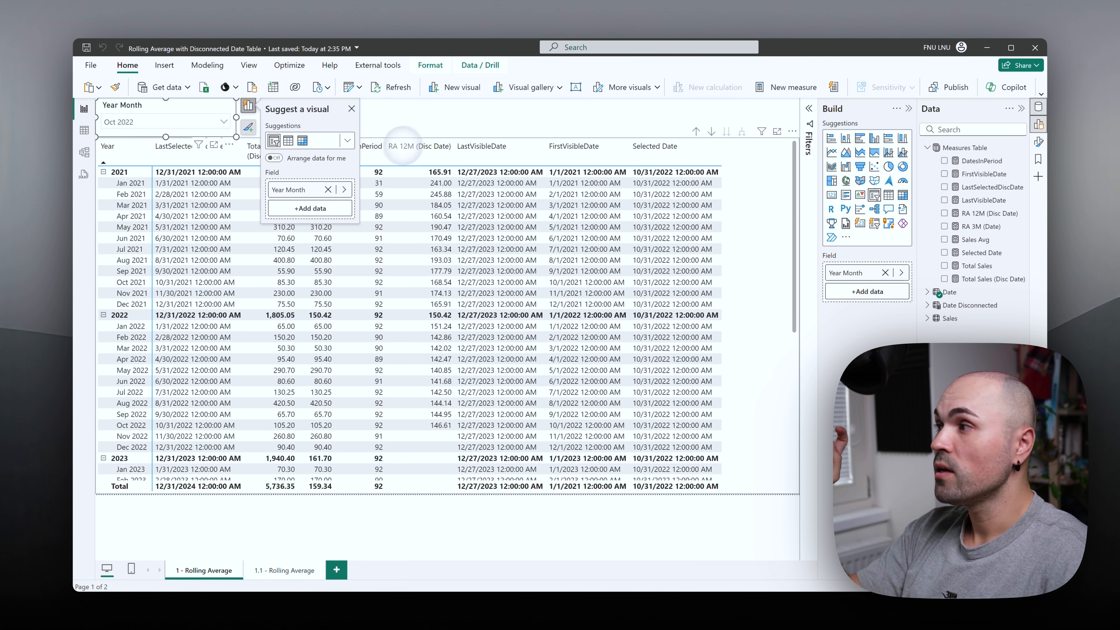
{"action": "left_click", "coordinate": [422, 126]}
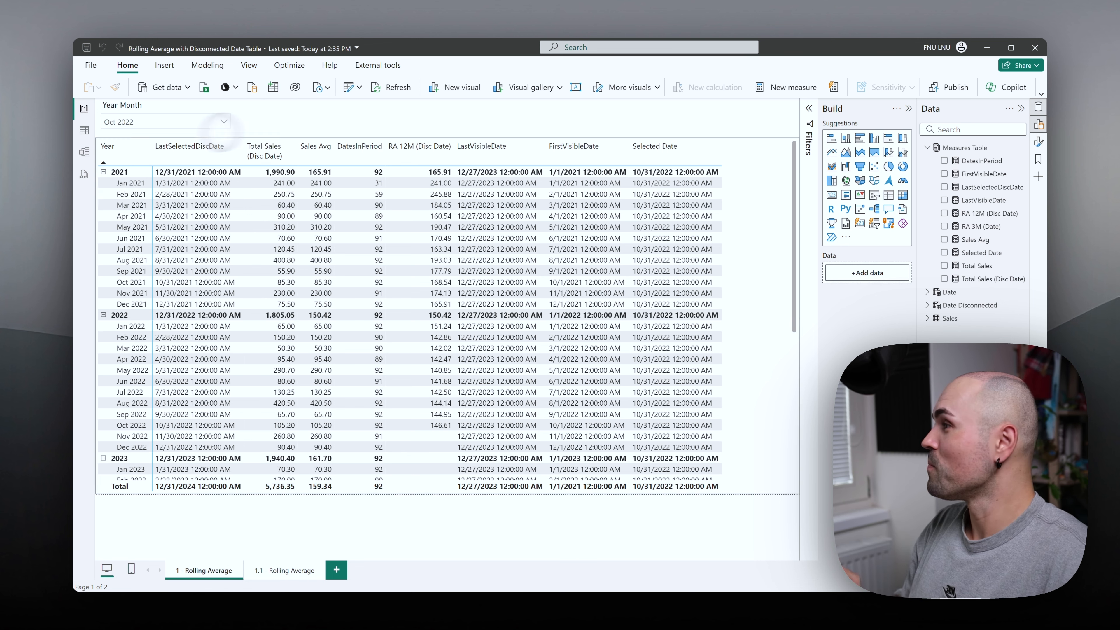
Examine the DAX definitions of the Date and Date Disconnected tables in the table view
{"action": "left_click", "coordinate": [84, 130]}
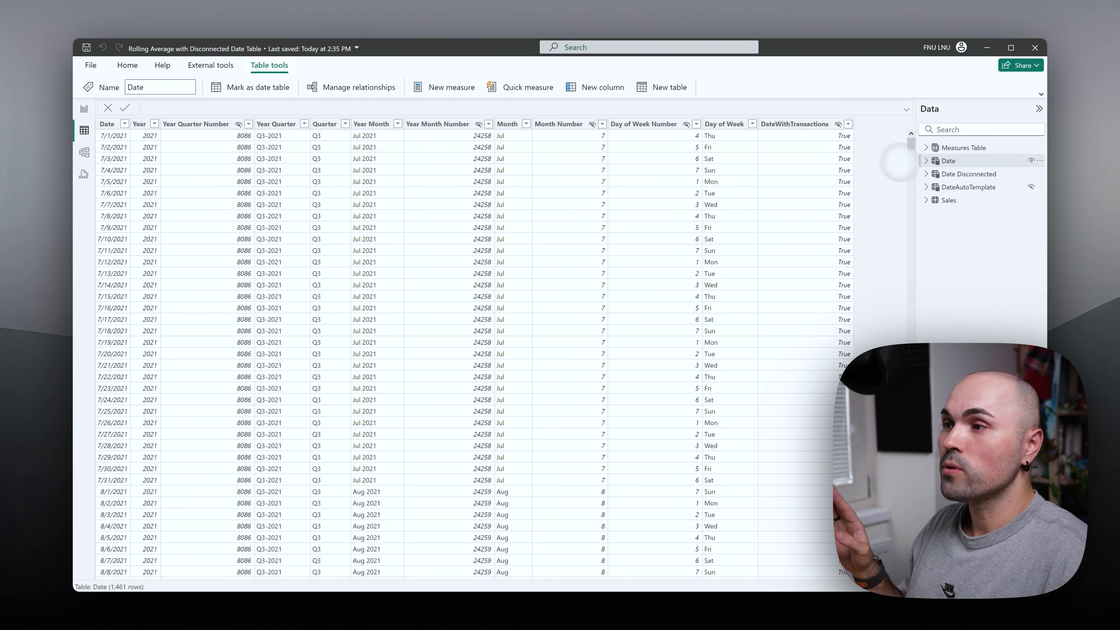
{"action": "left_click", "coordinate": [962, 159]}
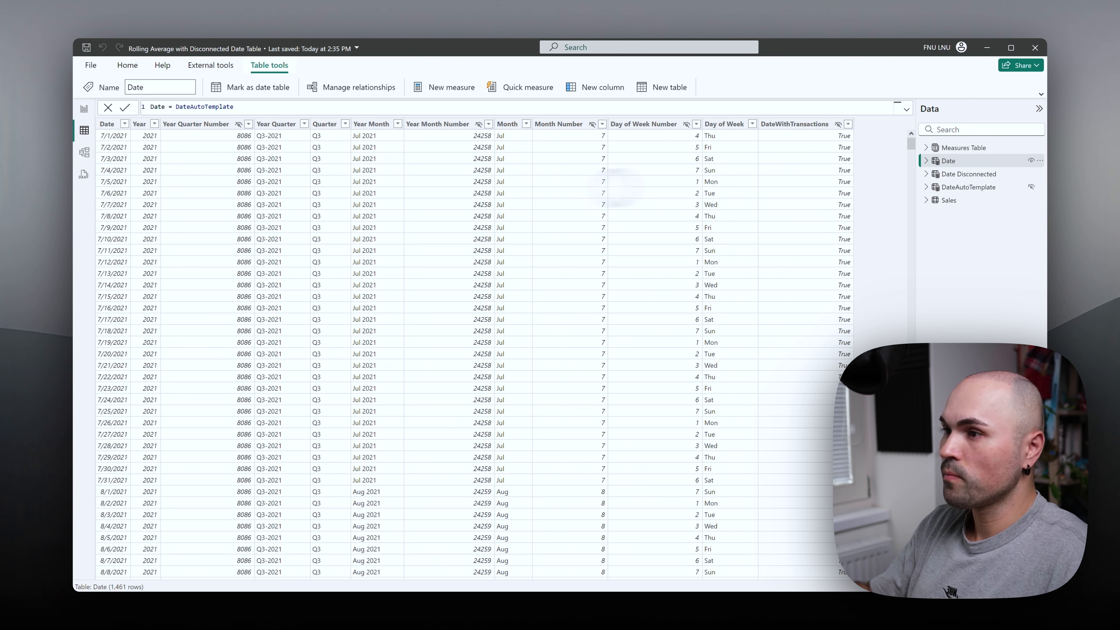
{"action": "left_click", "coordinate": [967, 174]}
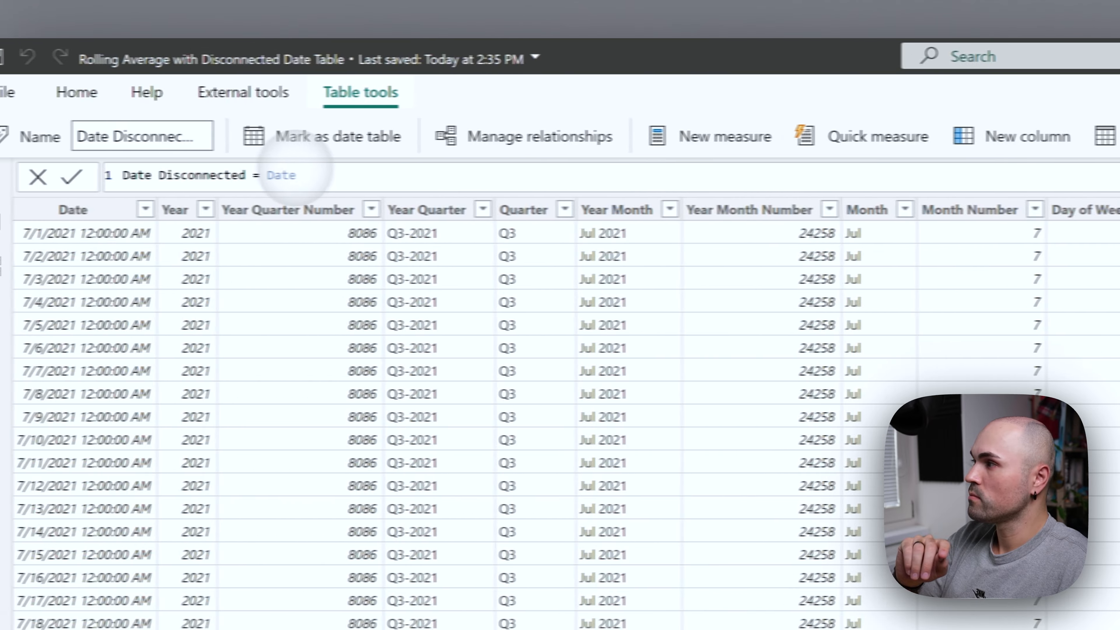
{"action": "left_click", "coordinate": [301, 174]}
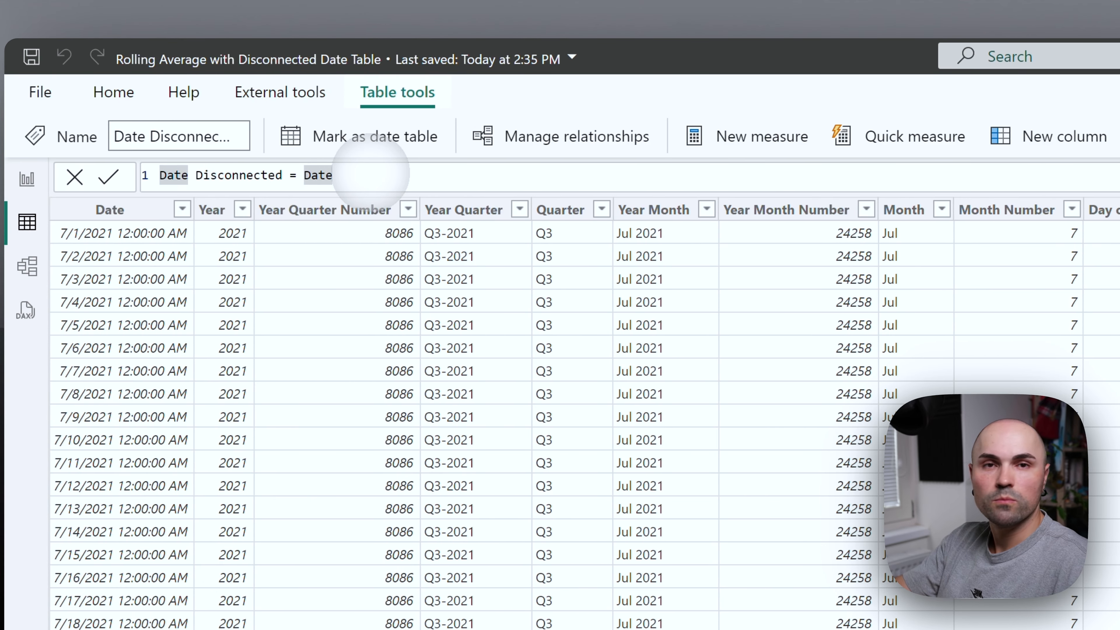
{"action": "left_click", "coordinate": [349, 170]}
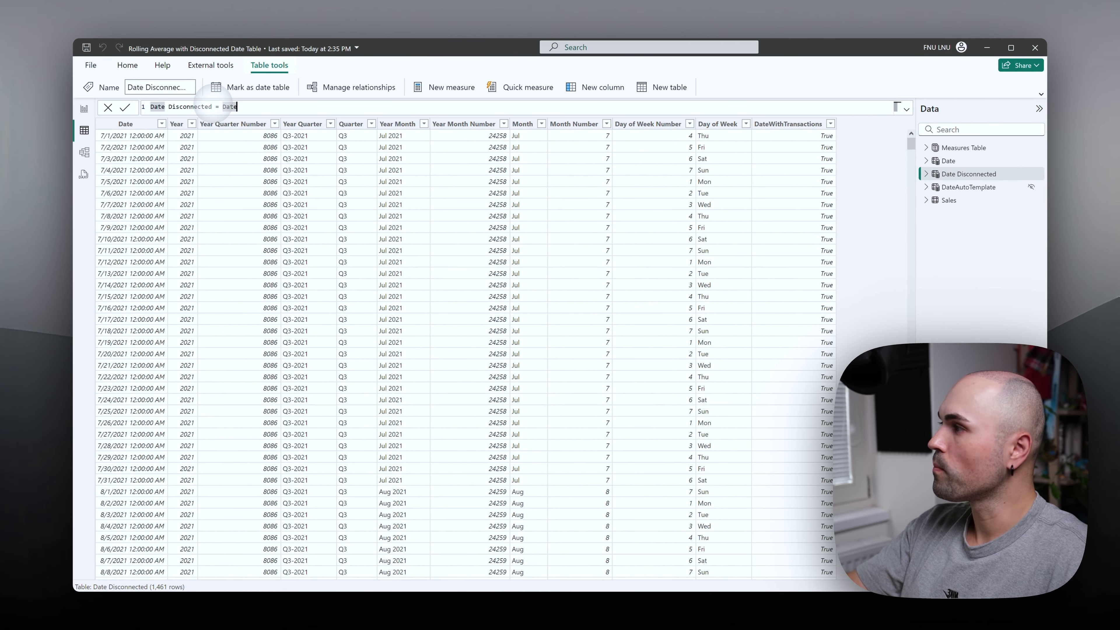
Inspect the relationship between Sales and Date Disconnected in the model view, leaving its settings untouched
{"action": "left_click", "coordinate": [88, 152]}
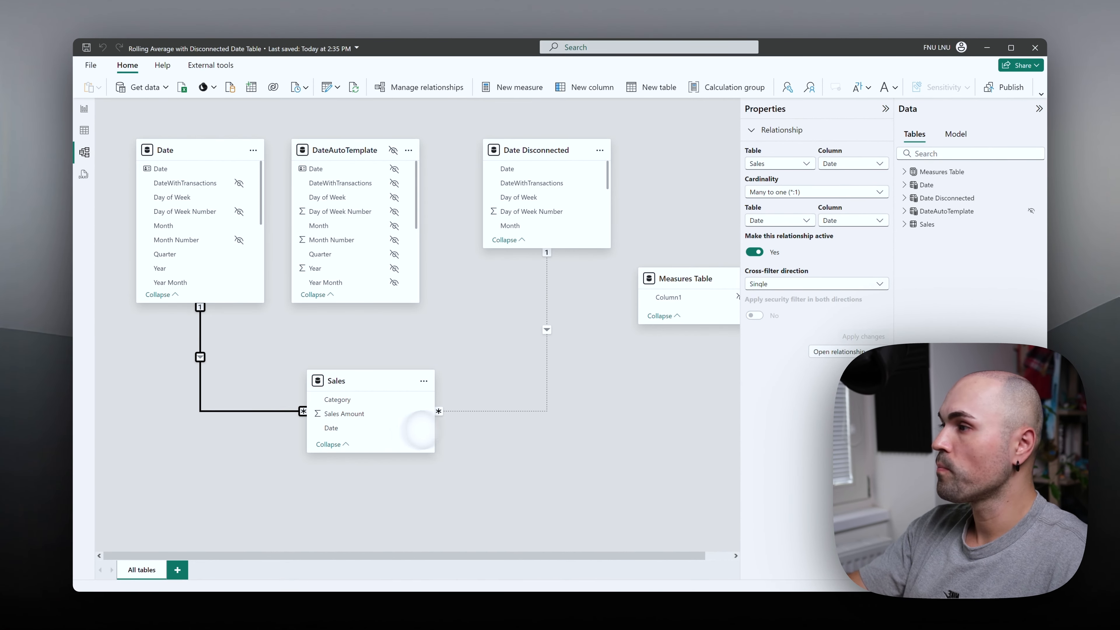
{"action": "left_click", "coordinate": [546, 348]}
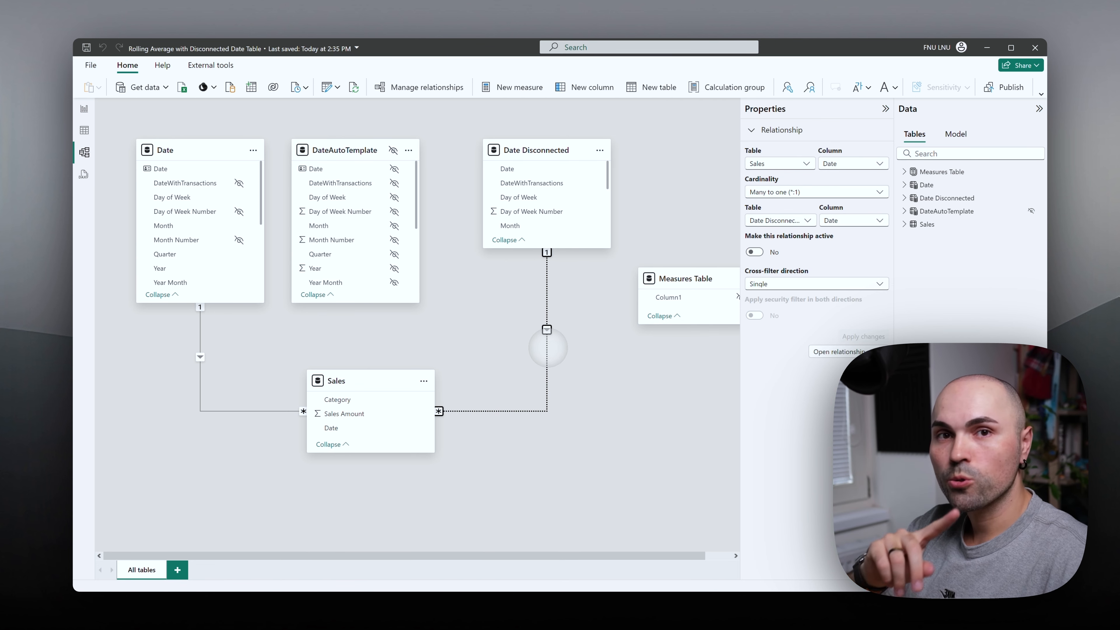
{"action": "double_click", "coordinate": [547, 347]}
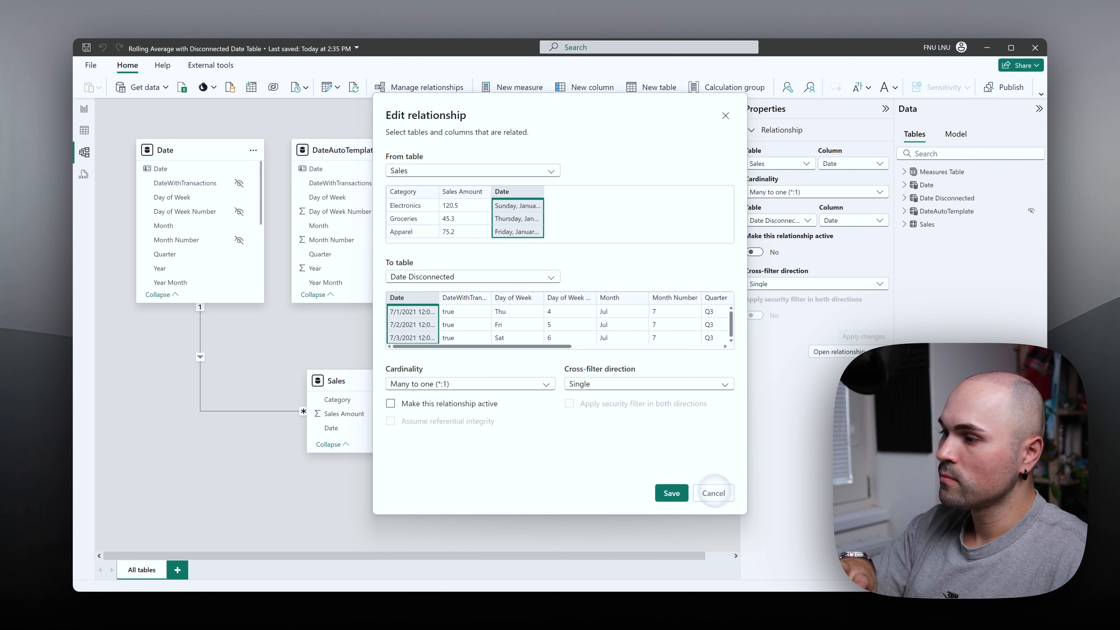
{"action": "left_click", "coordinate": [713, 493]}
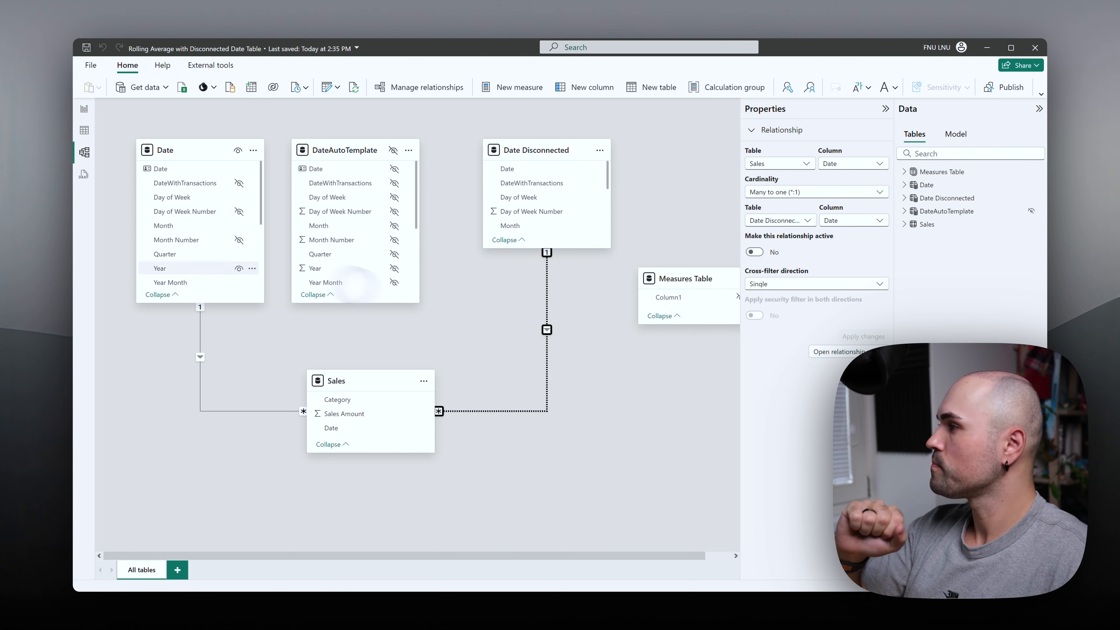
Return to the report, select the matrix to check its fields, and open the 1.1 - Rolling Average page
{"action": "left_click", "coordinate": [84, 108]}
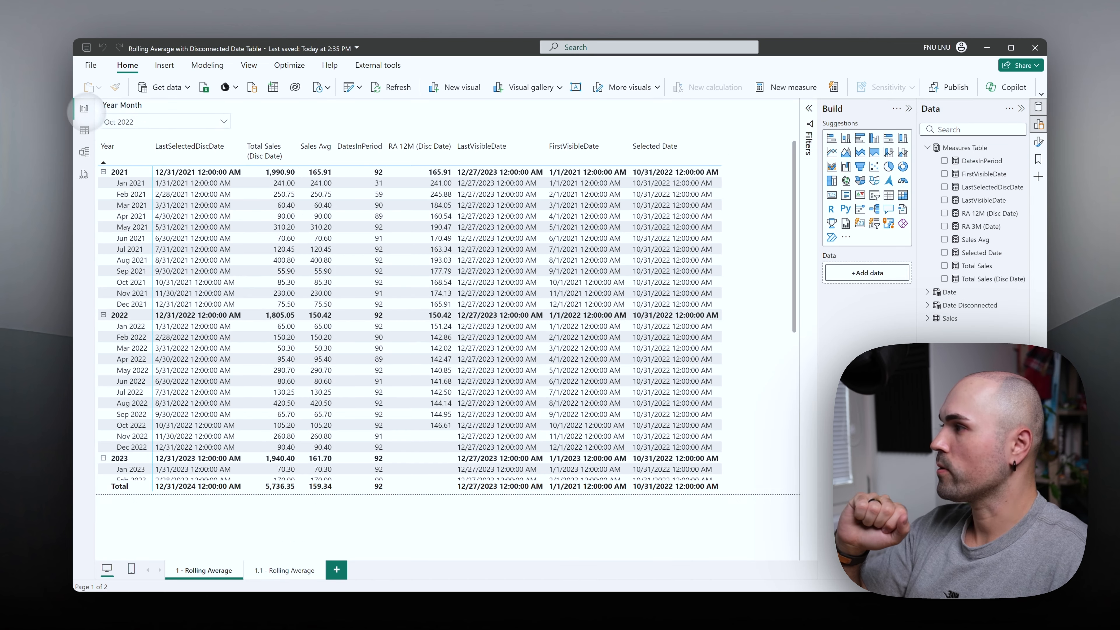
{"action": "left_click", "coordinate": [736, 166]}
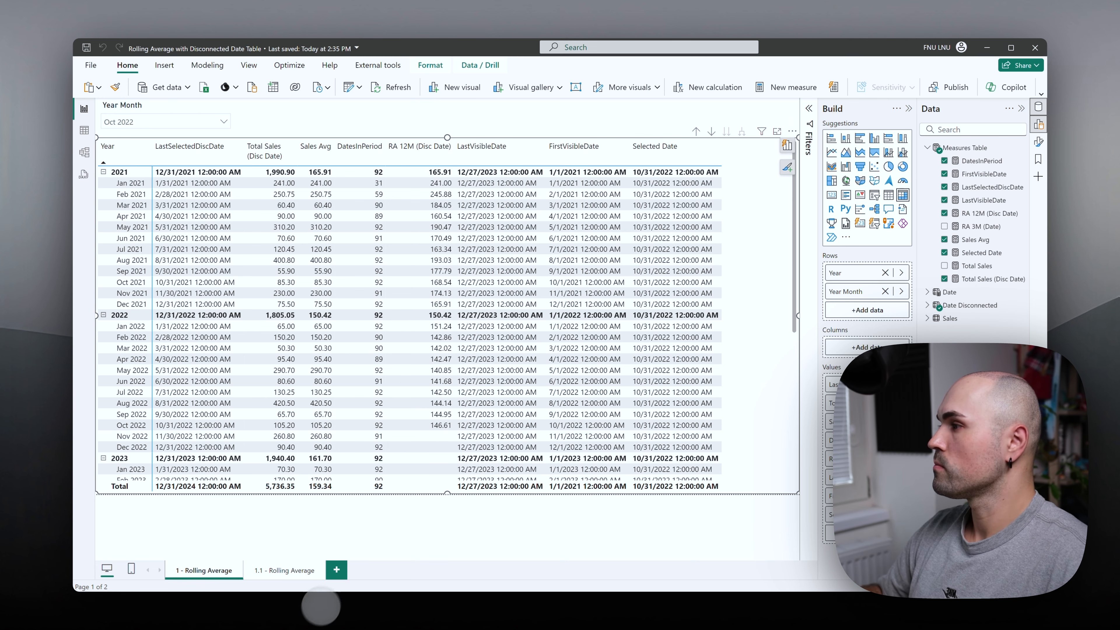
{"action": "mouse_move", "coordinate": [271, 617]}
{"action": "left_click", "coordinate": [264, 578]}
{"action": "mouse_move", "coordinate": [280, 593]}
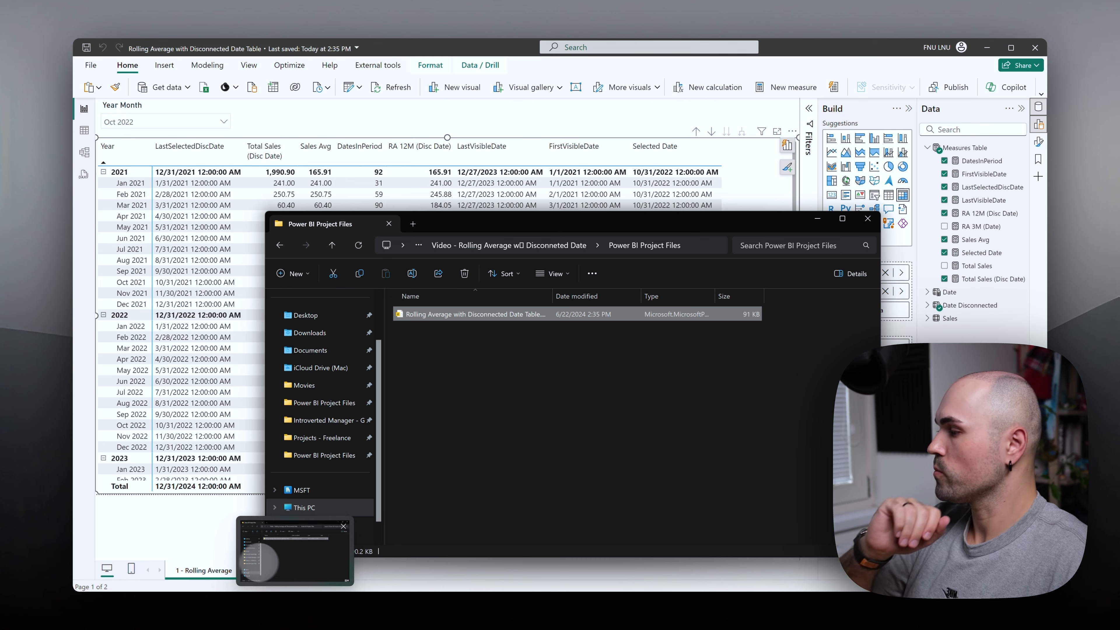
{"action": "left_click", "coordinate": [260, 567]}
{"action": "left_click", "coordinate": [295, 569]}
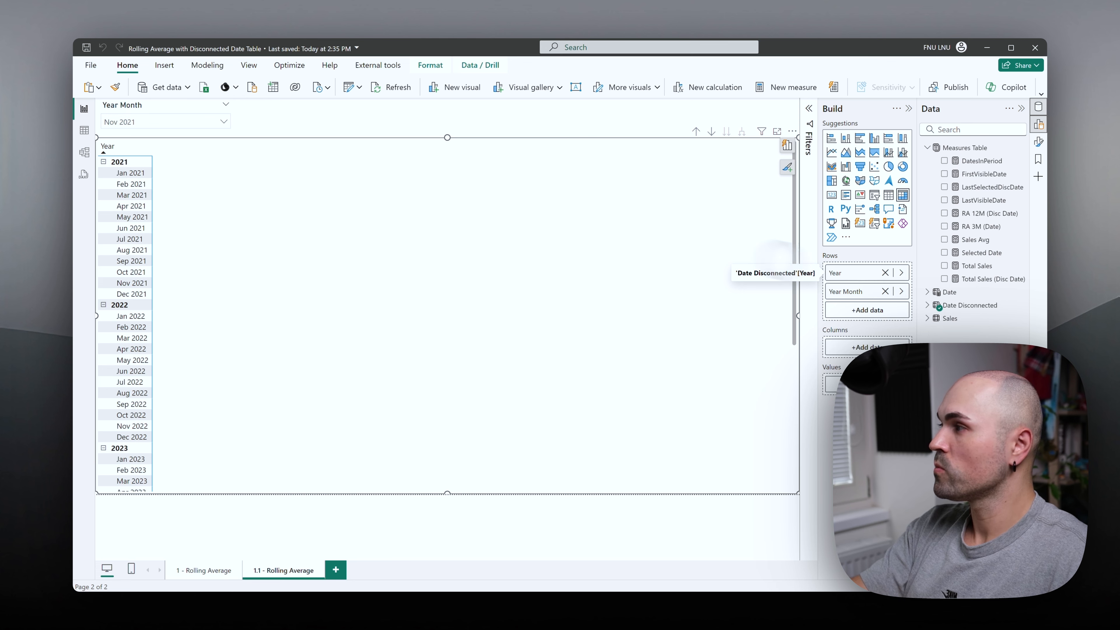
Review the matrix's Year and Year Month rows taken from the Date Disconnected table
{"action": "scroll", "coordinate": [137, 247], "scroll_direction": "down", "scroll_amount": 5}
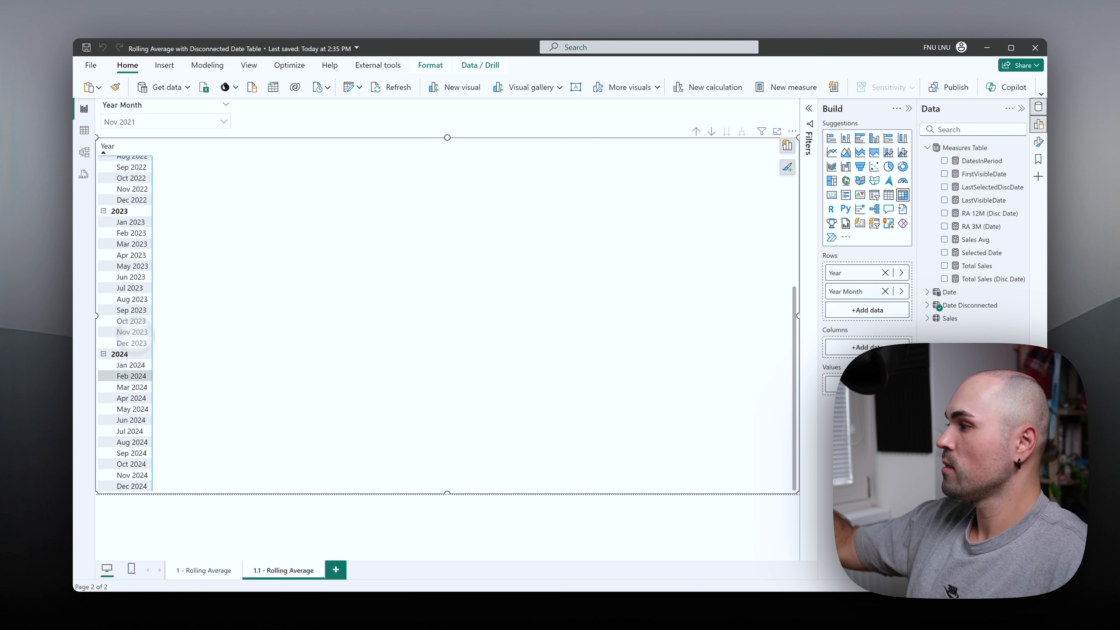
{"action": "scroll", "coordinate": [133, 403], "scroll_direction": "up", "scroll_amount": 5}
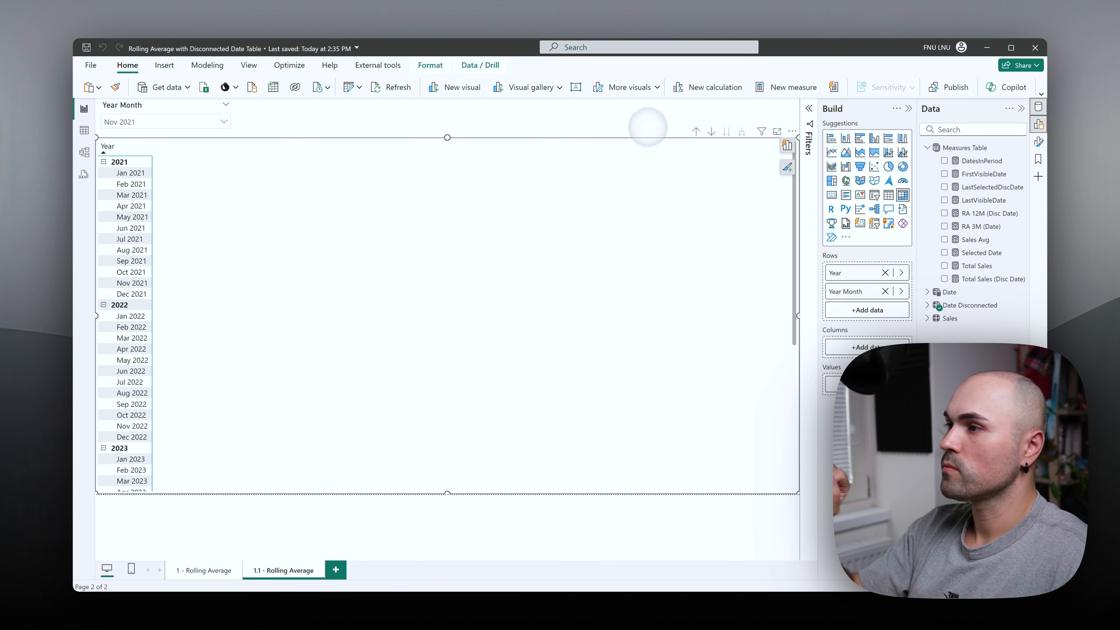
{"action": "left_click", "coordinate": [656, 118]}
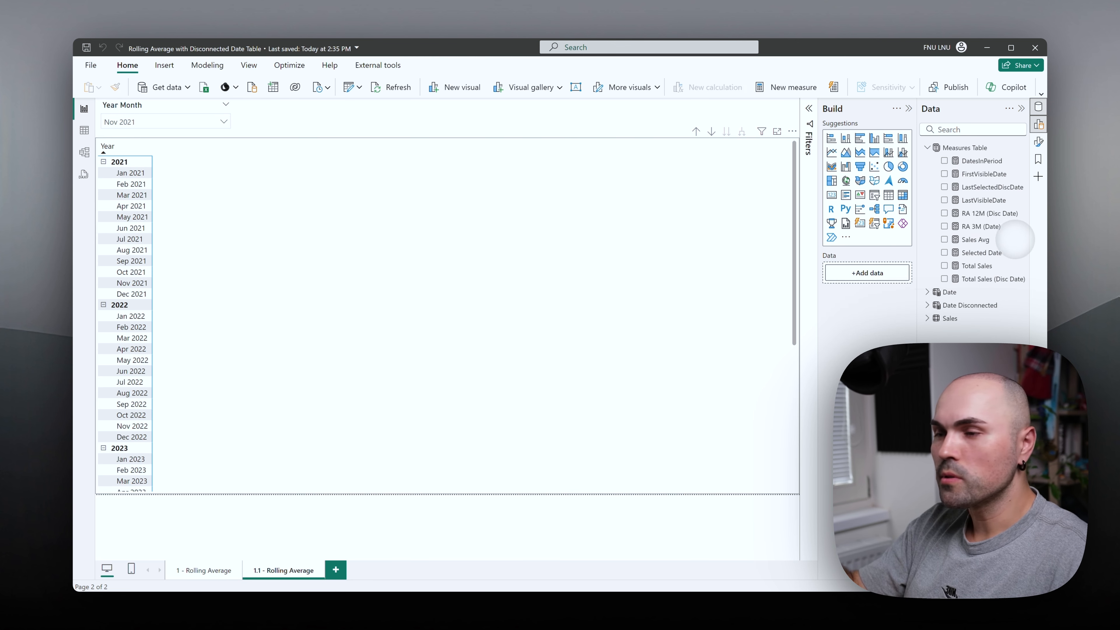
Add the Total Sales measure to the matrix values and review its figures across all years
{"action": "left_click", "coordinate": [998, 266]}
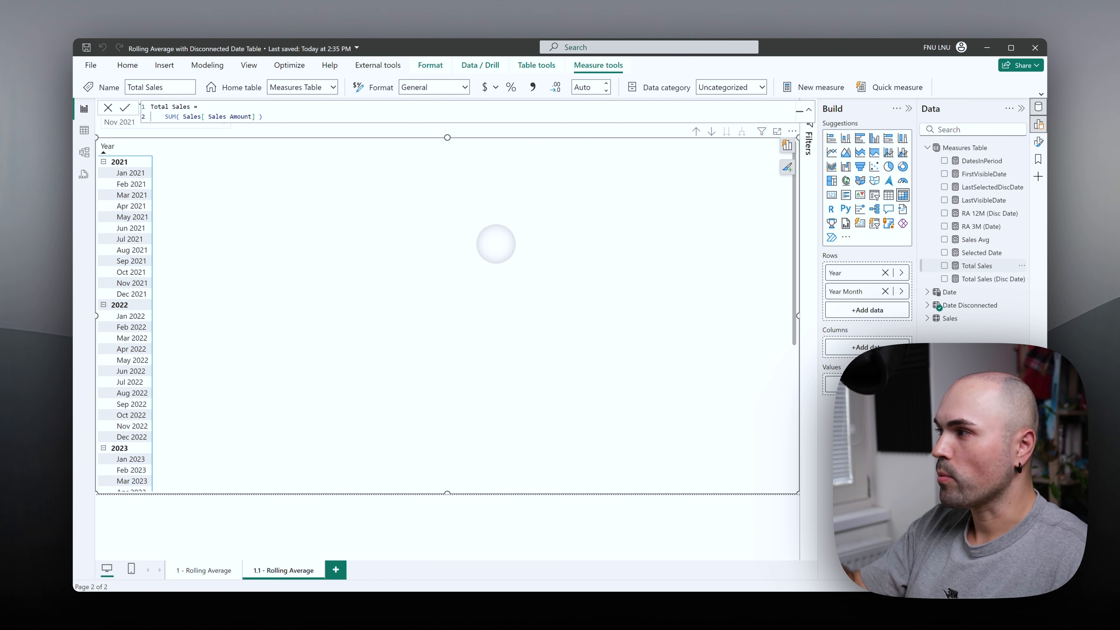
{"action": "left_click_drag", "start_coordinate": [496, 244], "coordinate": [518, 237]}
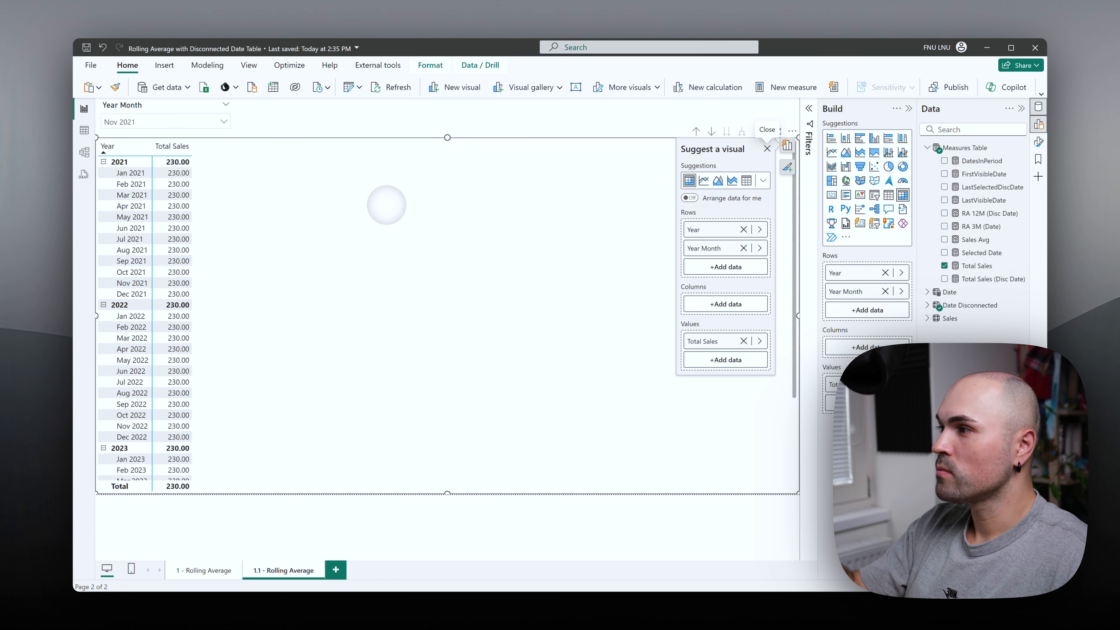
{"action": "scroll", "coordinate": [250, 258], "scroll_direction": "down", "scroll_amount": 7}
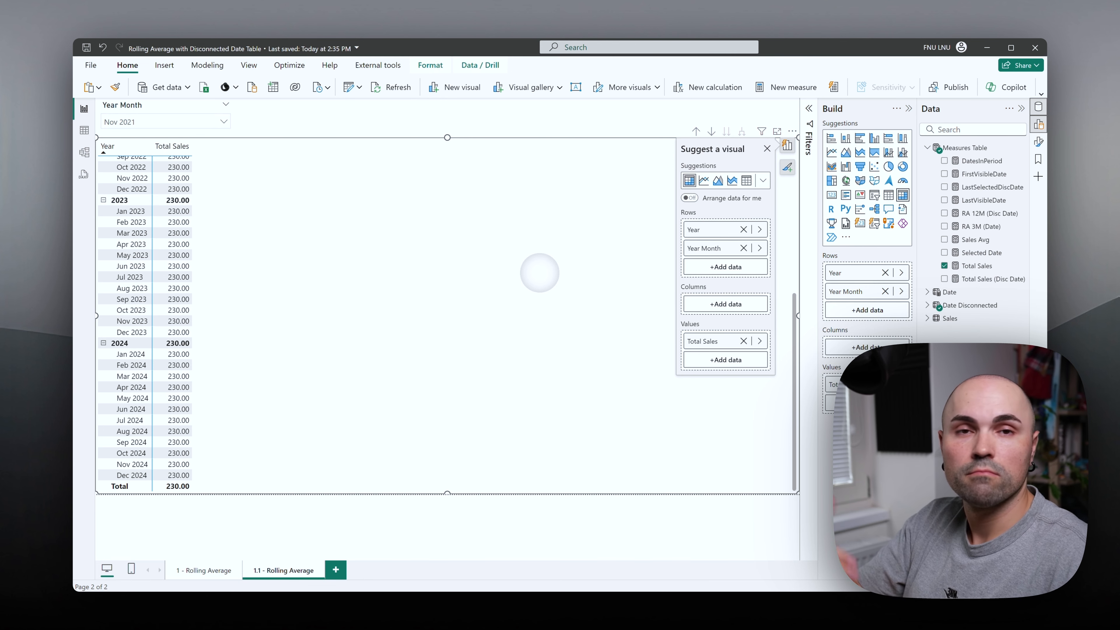
{"action": "left_click", "coordinate": [518, 129]}
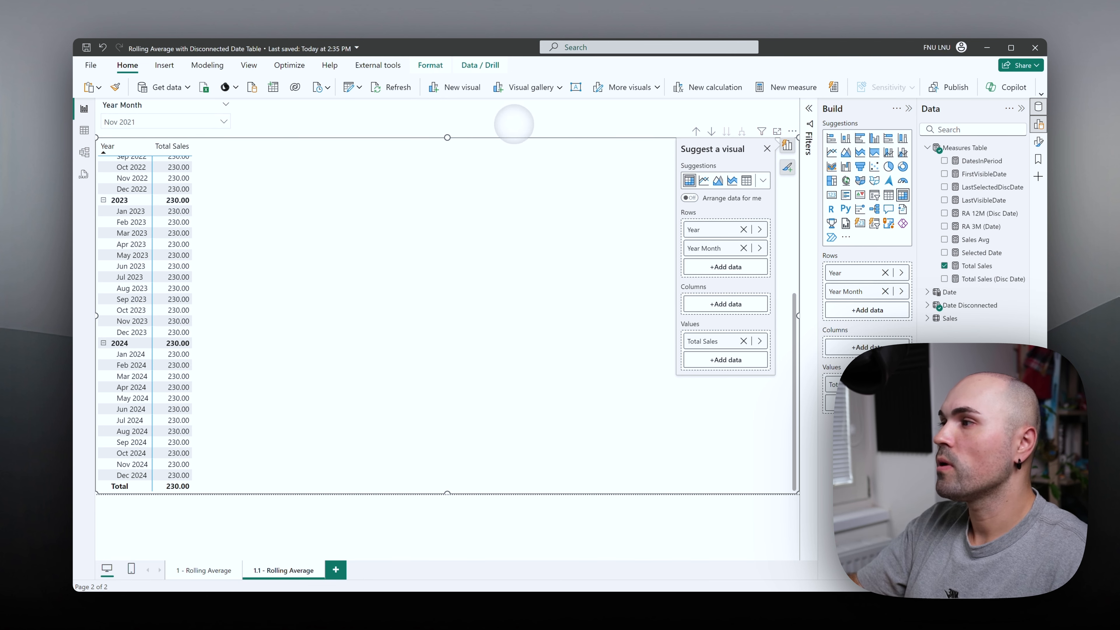
{"action": "left_click", "coordinate": [535, 204]}
{"action": "scroll", "coordinate": [535, 198], "scroll_direction": "up", "scroll_amount": 5}
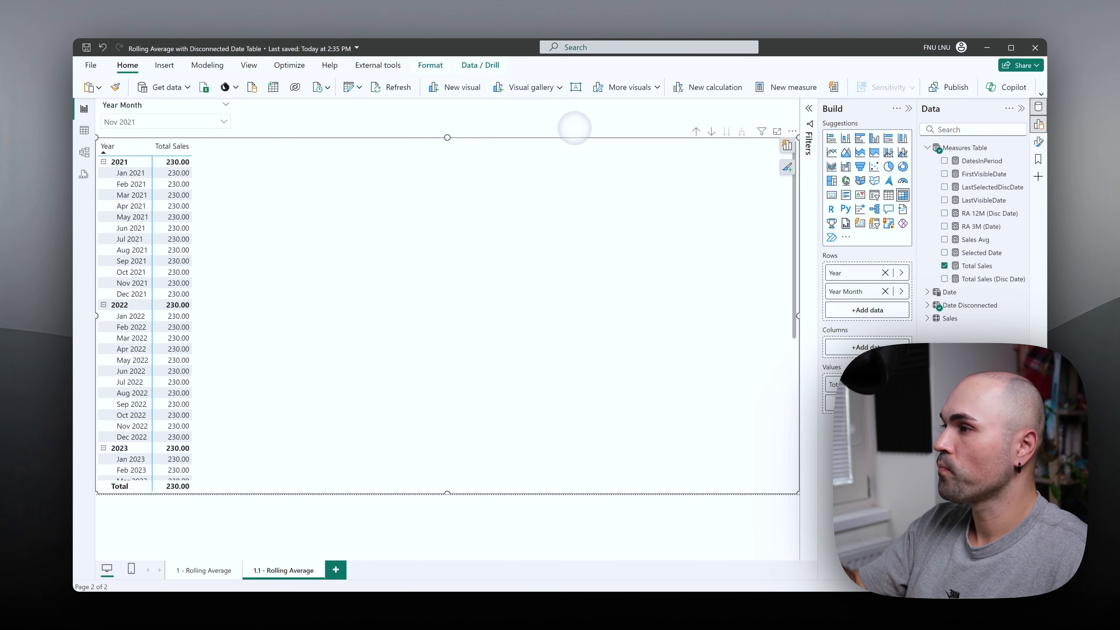
{"action": "left_click", "coordinate": [577, 126]}
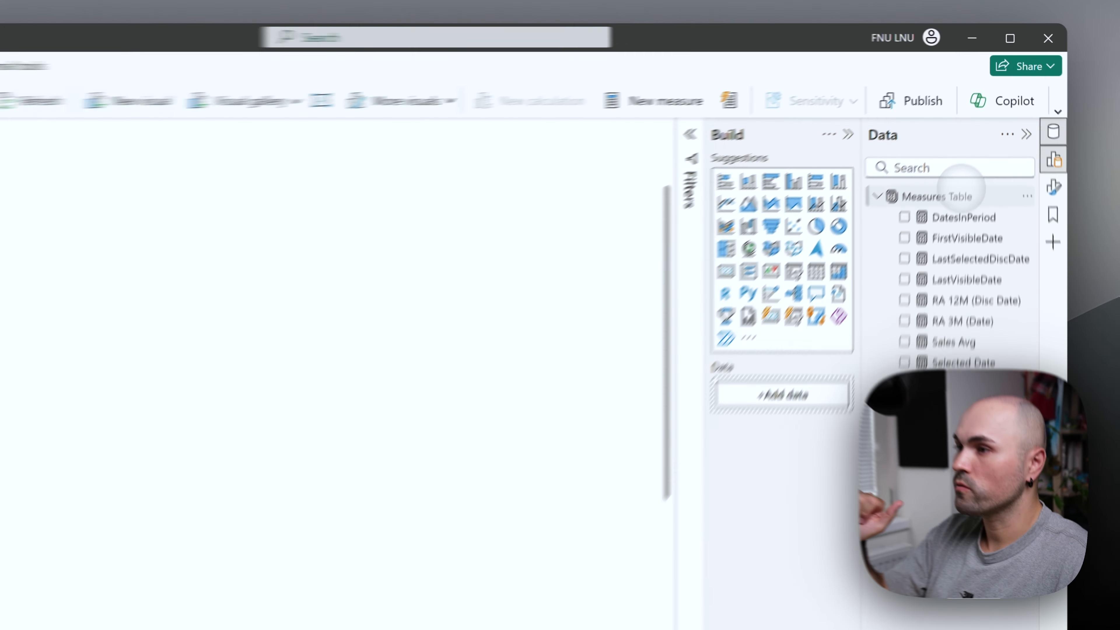
Create a new measure named Total Sales 2 in the Measures Table, with its formula starting on a new line
{"action": "right_click", "coordinate": [977, 147]}
{"action": "left_click", "coordinate": [963, 233]}
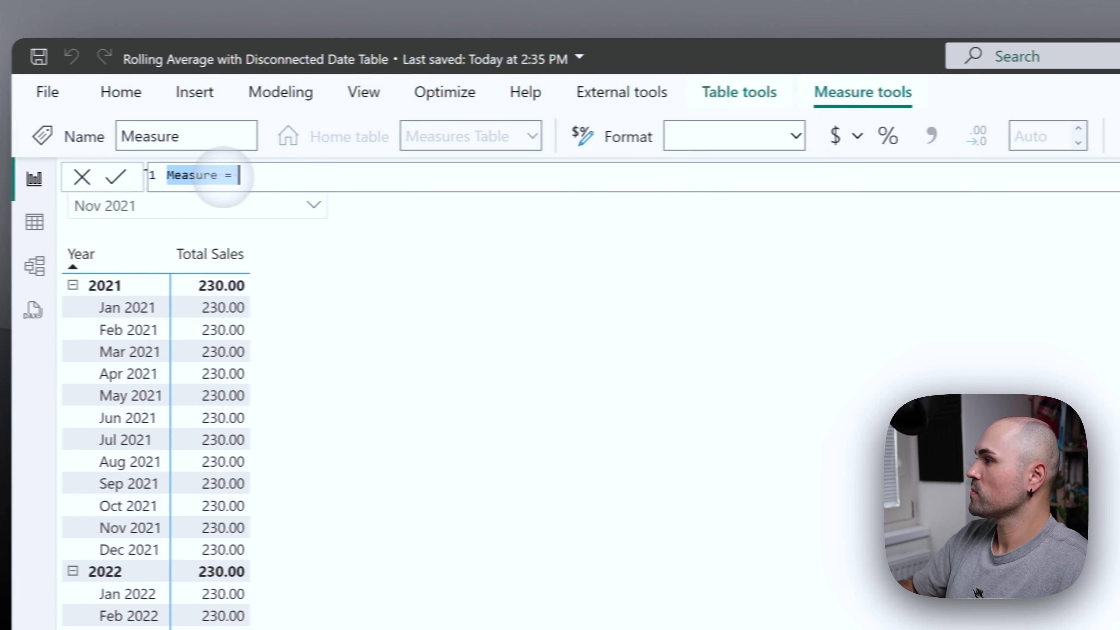
{"action": "type", "text": "Total 2"}
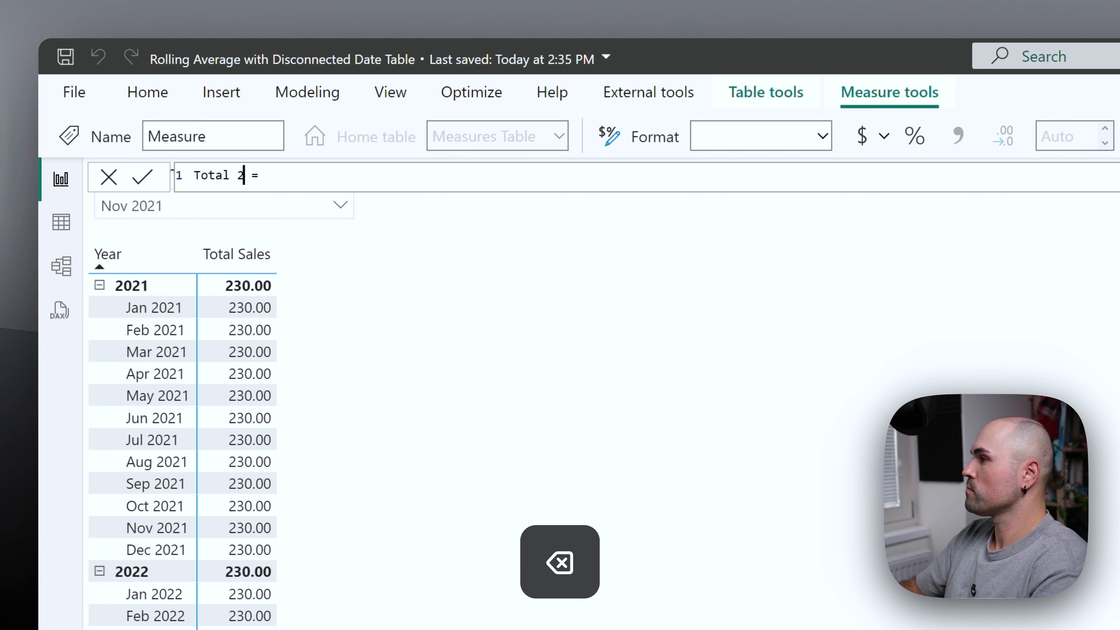
{"action": "key", "text": "BackSpace"}
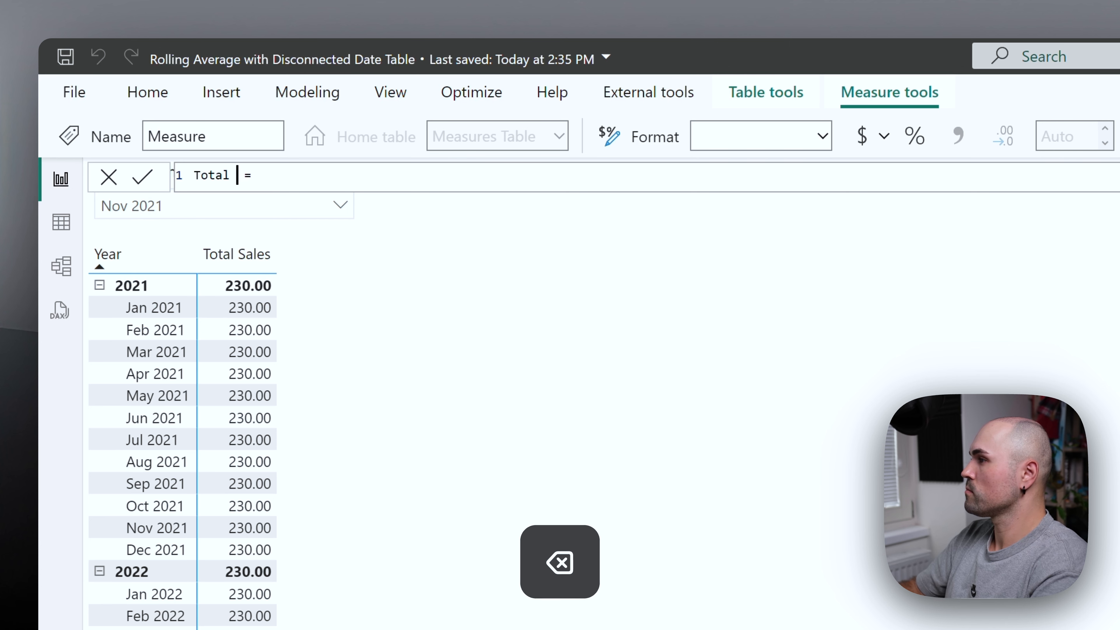
{"action": "type", "text": "Sales 2"}
{"action": "key", "text": "Right"}
{"action": "key", "text": "Right"}
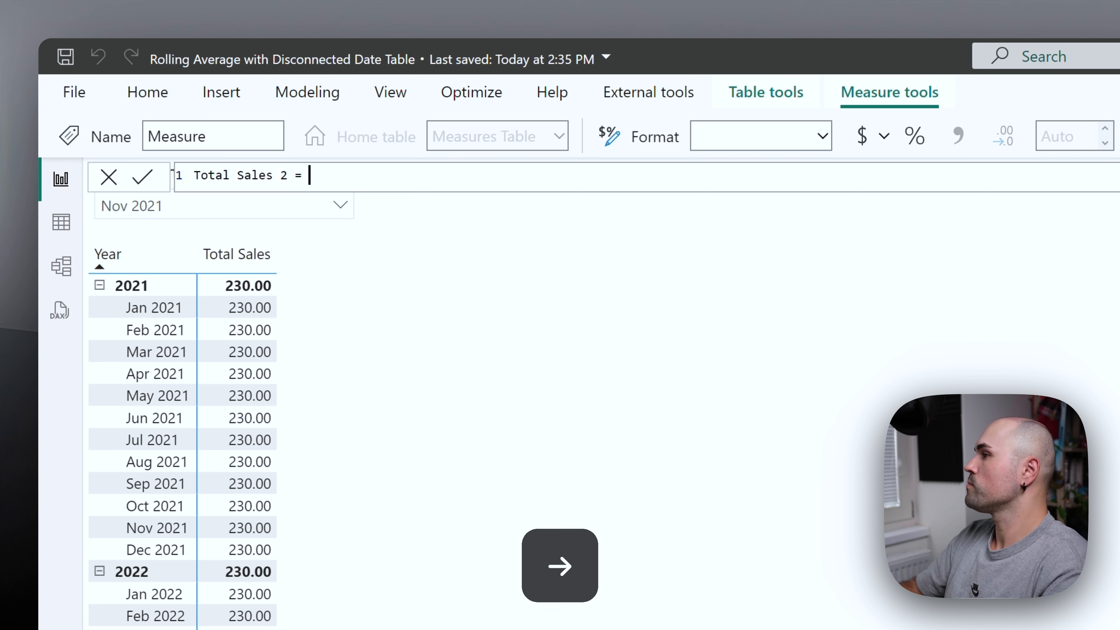
{"action": "key", "text": "shift+Return"}
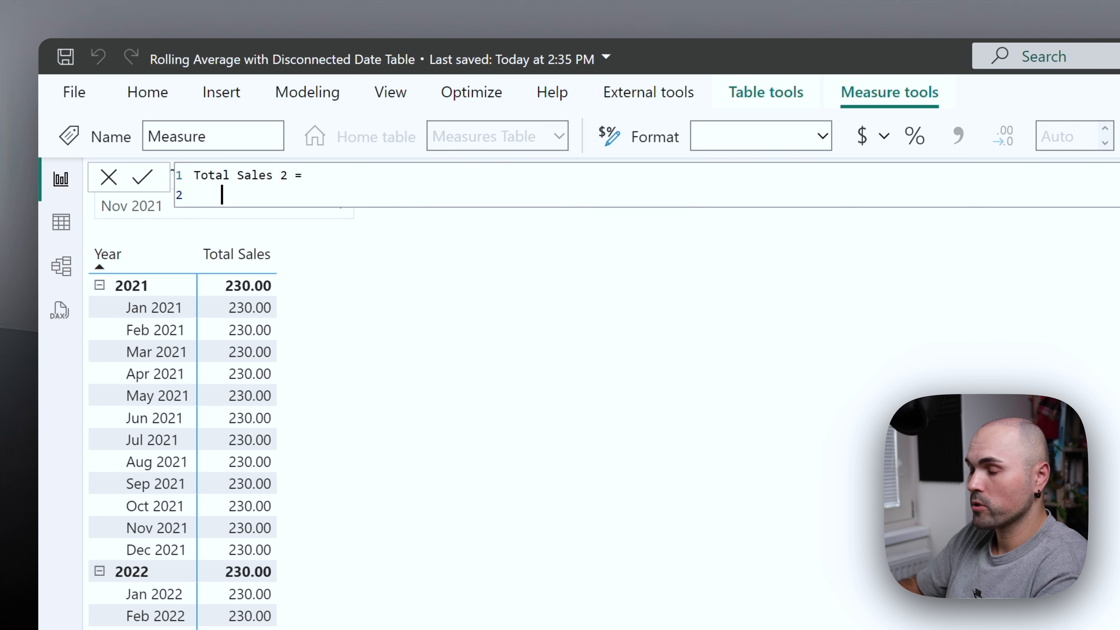
{"action": "type", "text": "sum"}
{"action": "key", "text": "BackSpace"}
{"action": "key", "text": "BackSpace"}
{"action": "key", "text": "BackSpace"}
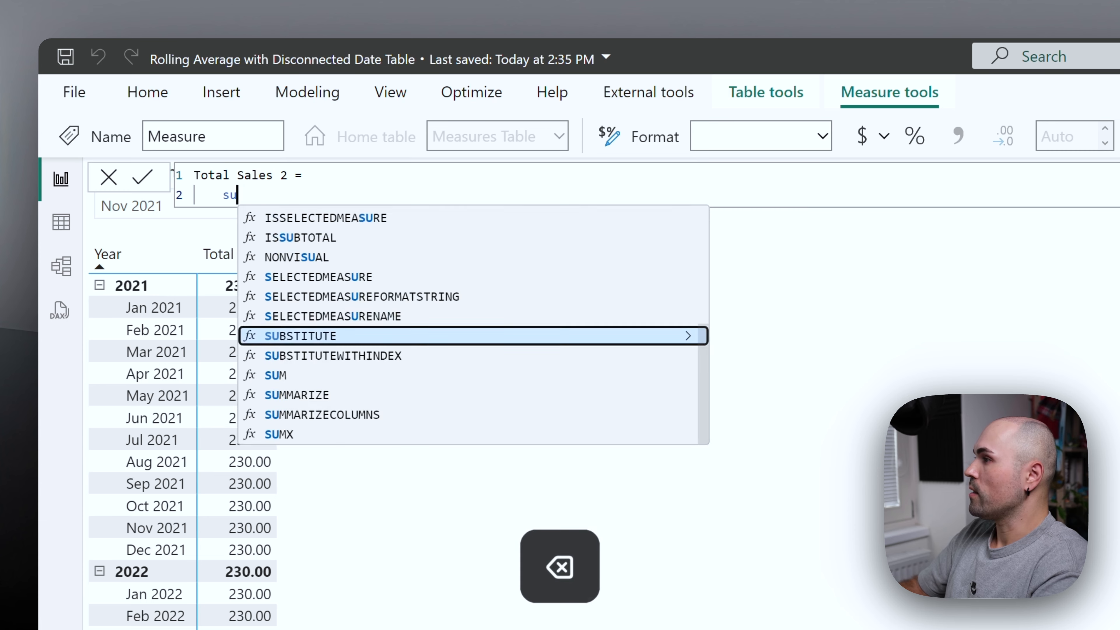
Start the Total Sales 2 formula with CALCULATE and the expression SUM( Sales[ Sales Amount])
{"action": "type", "text": "calc"}
{"action": "key", "text": "Tab"}
{"action": "key", "text": "shift+Return"}
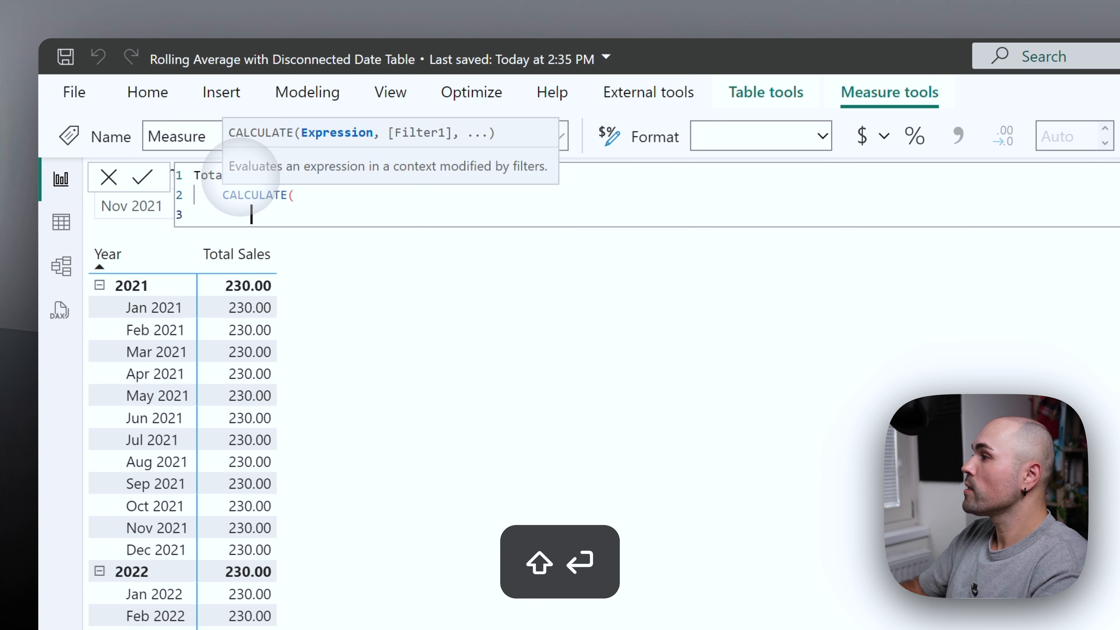
{"action": "type", "text": "sum"}
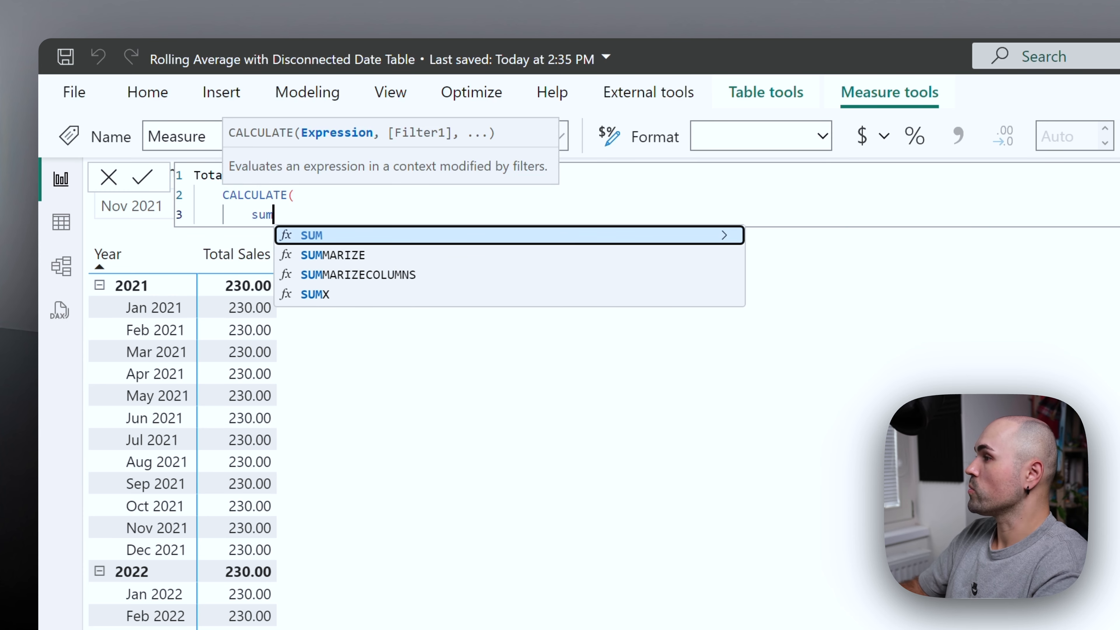
{"action": "key", "text": "Tab"}
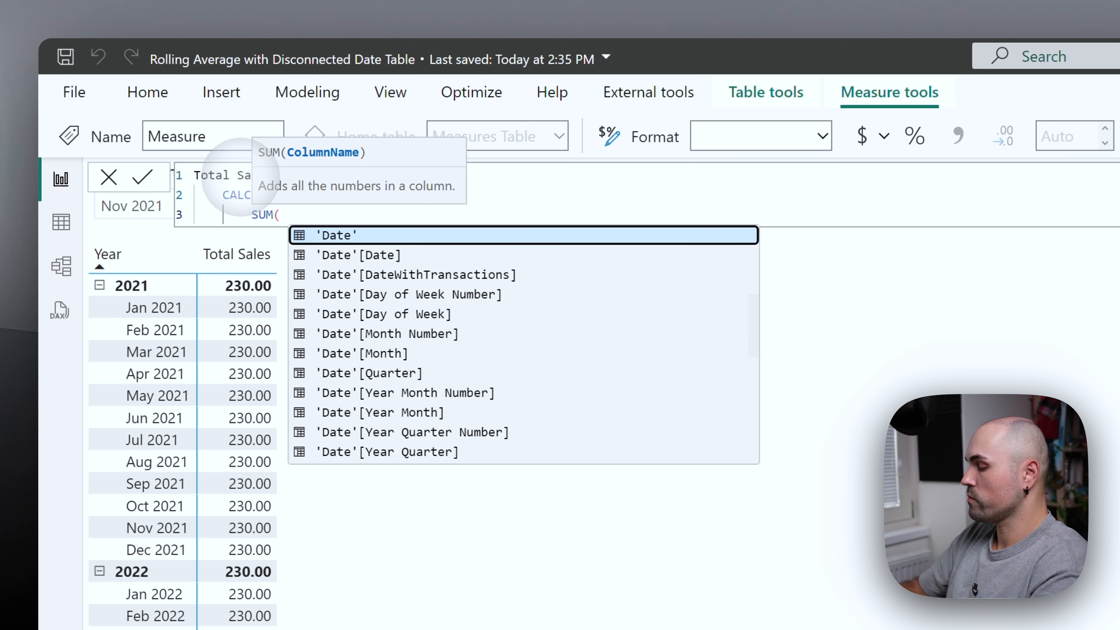
{"action": "type", "text": "amo"}
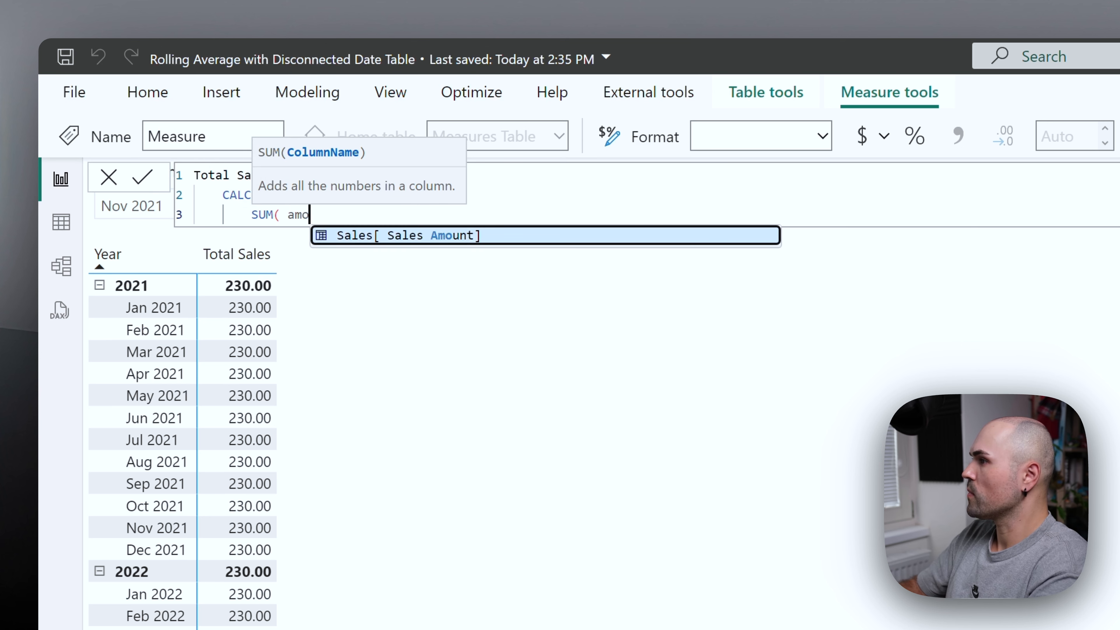
{"action": "key", "text": "Tab"}
{"action": "key", "text": "BackSpace"}
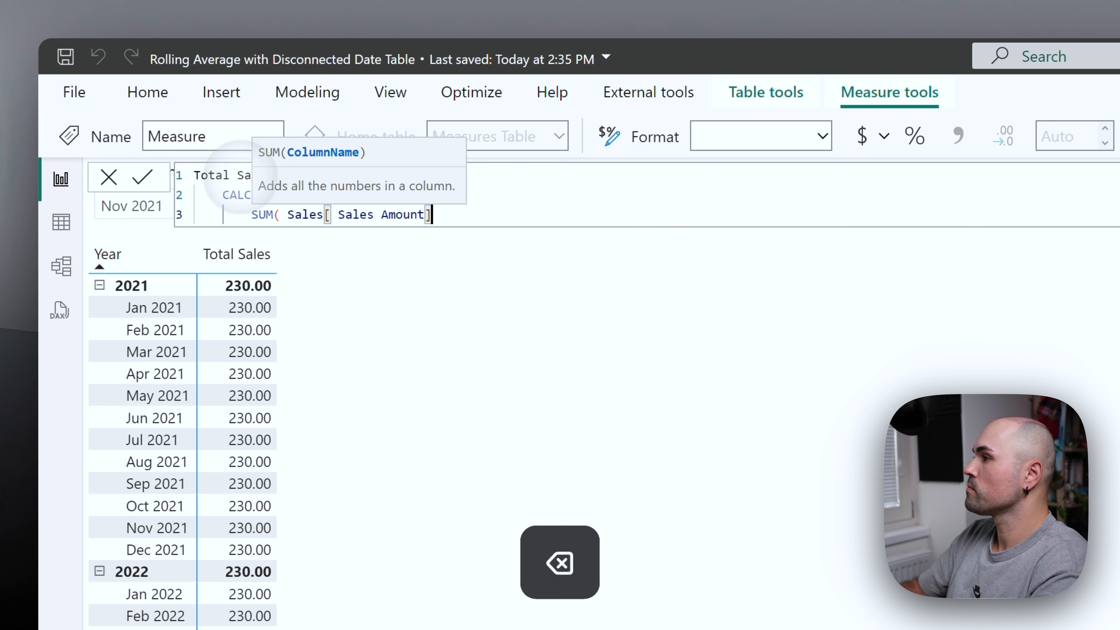
{"action": "type", "text": "),"}
Add a USERELATIONSHIP filter on a new line with 'Date Disconnected'[Date] as its first column
{"action": "key", "text": "Return"}
{"action": "type", "text": "use"}
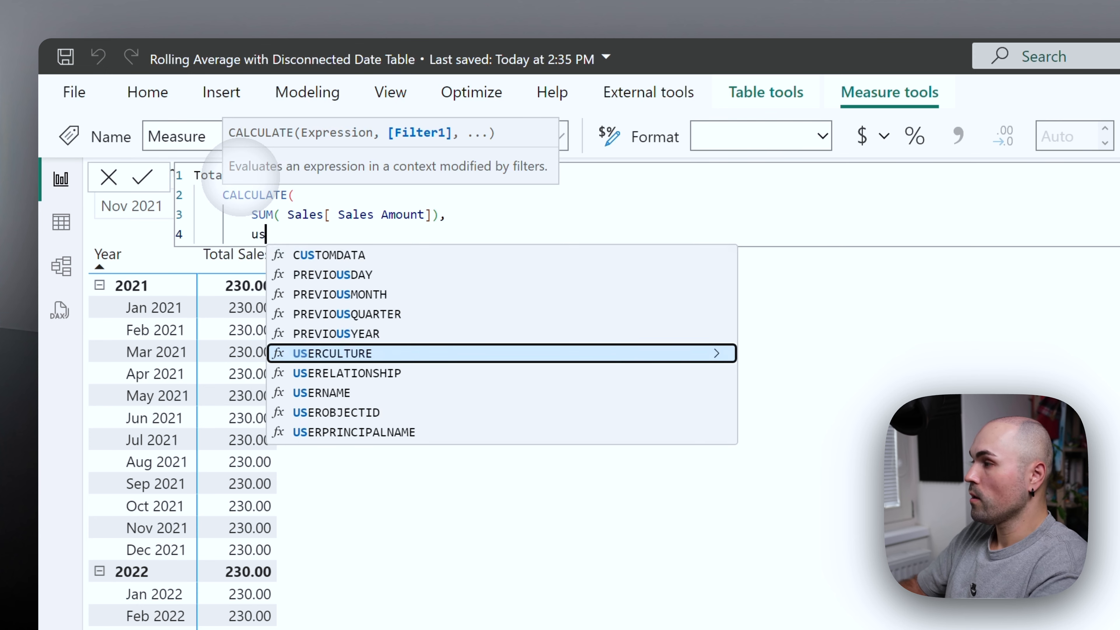
{"action": "key", "text": "Down"}
{"action": "key", "text": "Down"}
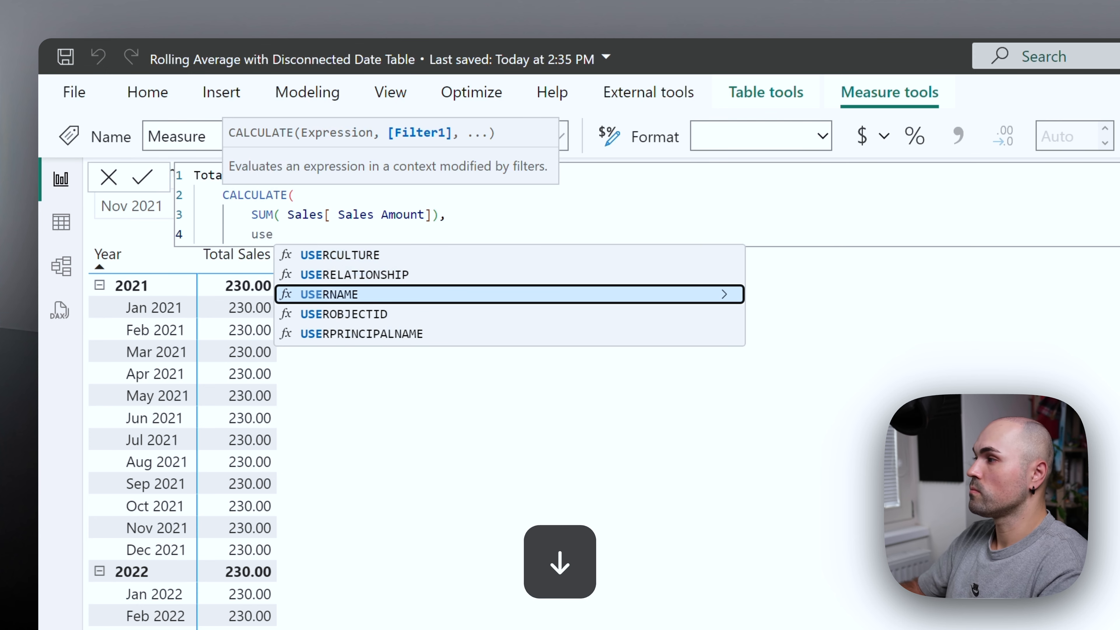
{"action": "key", "text": "Up"}
{"action": "key", "text": "Tab"}
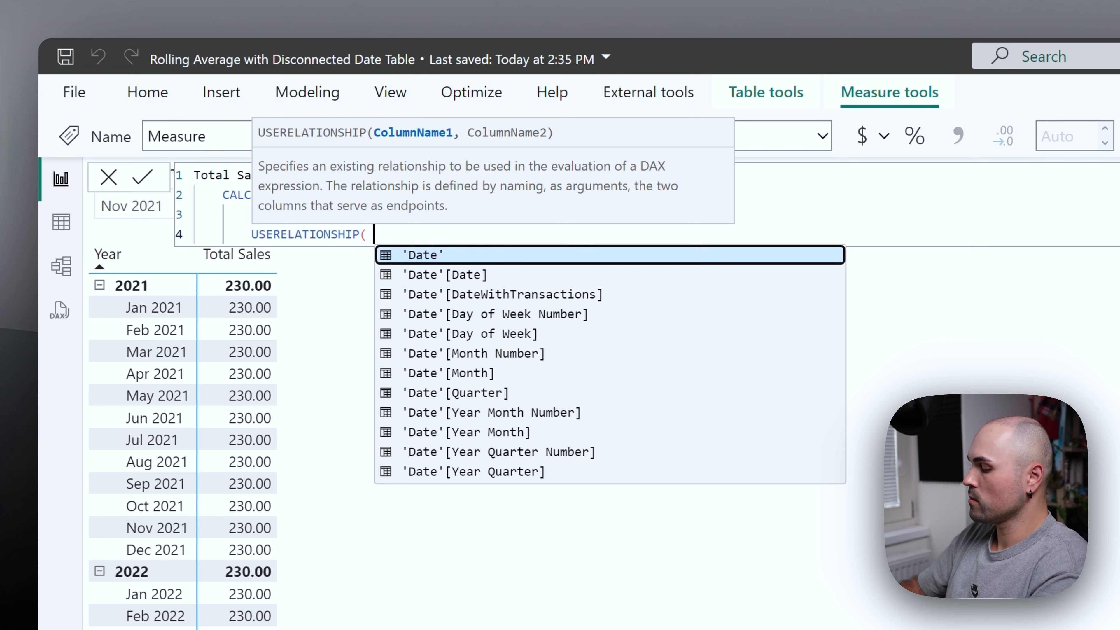
{"action": "type", "text": "date"}
{"action": "key", "text": "Down"}
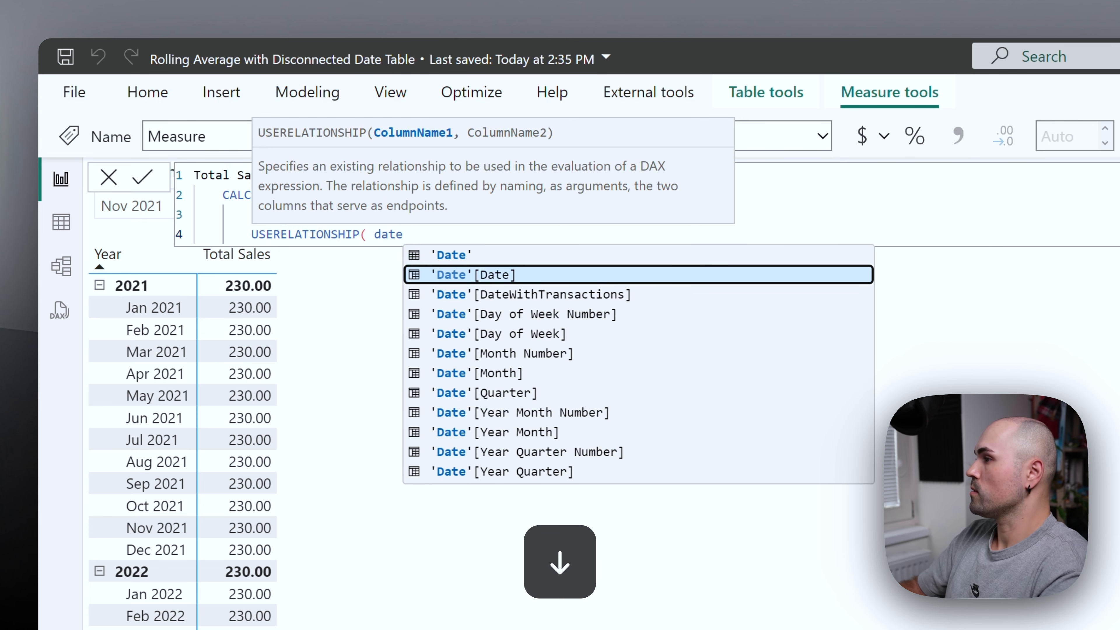
{"action": "key", "text": "BackSpace"}
{"action": "type", "text": "di"}
{"action": "key", "text": "Down"}
{"action": "key", "text": "Tab"}
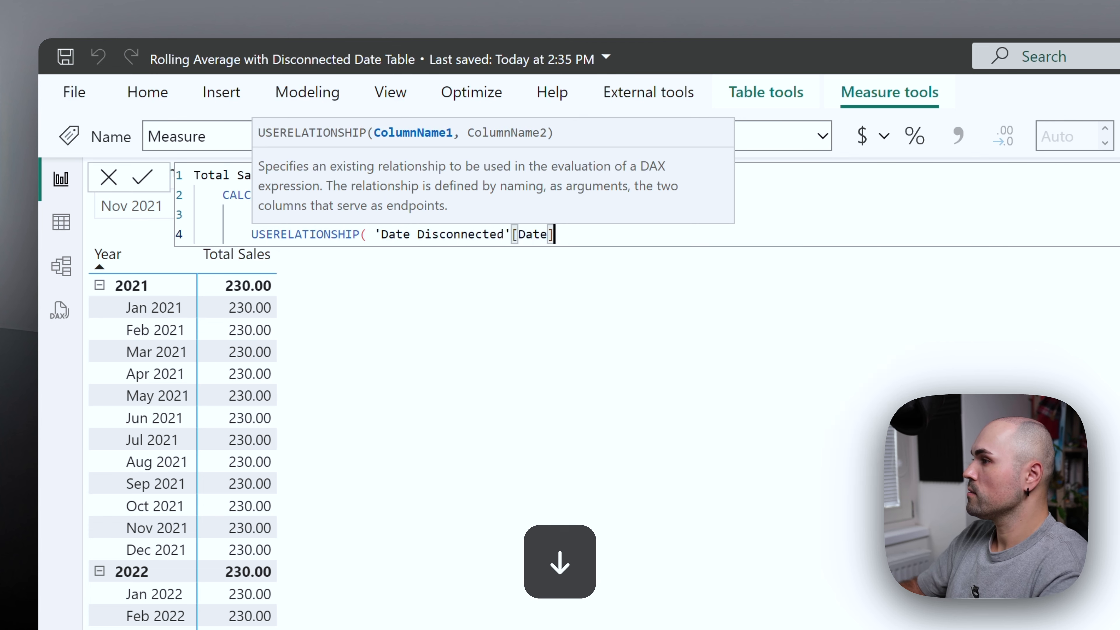
Complete USERELATIONSHIP with Sales[Date] as the second column, close the CALCULATE expression, and commit the measure
{"action": "type", "text": ", "}
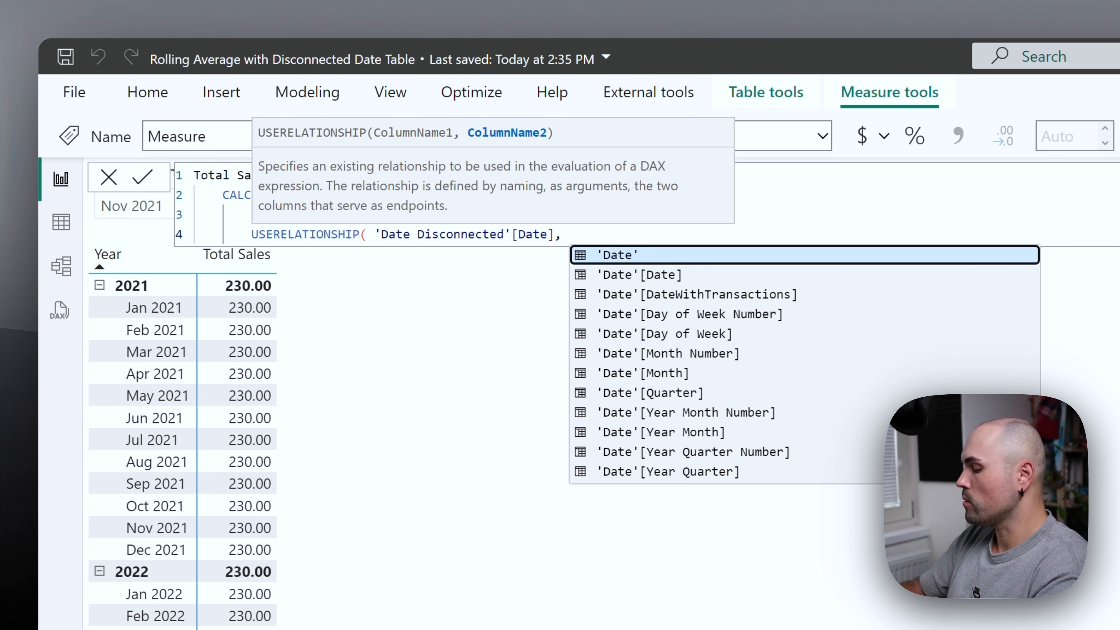
{"action": "type", "text": "sale"}
{"action": "key", "text": "Down"}
{"action": "key", "text": "Down"}
{"action": "key", "text": "Down"}
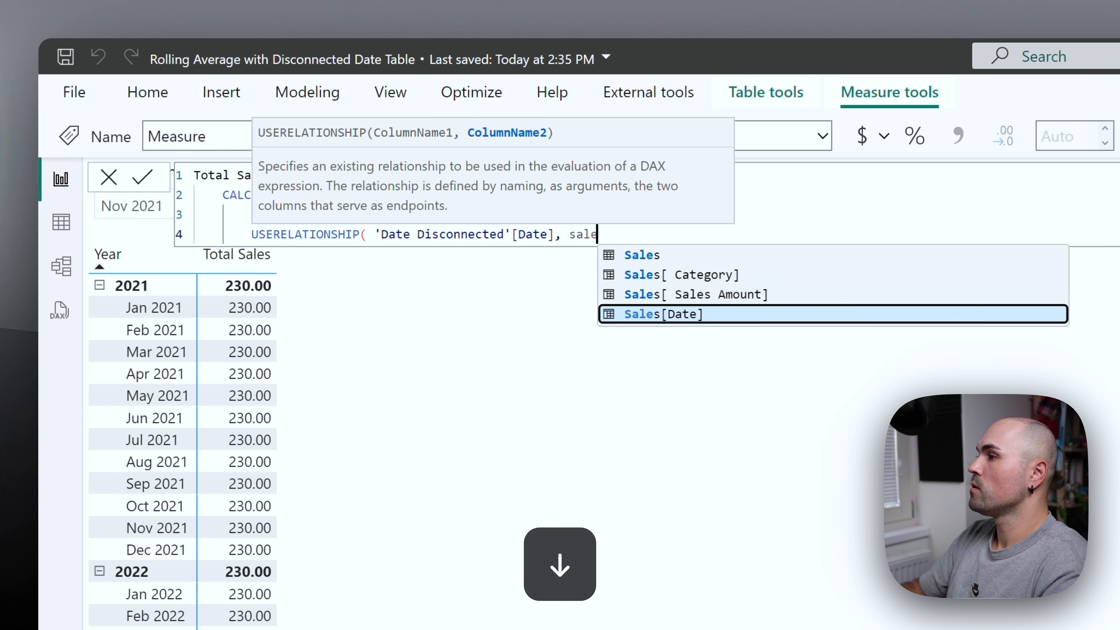
{"action": "key", "text": "Tab"}
{"action": "type", "text": ")"}
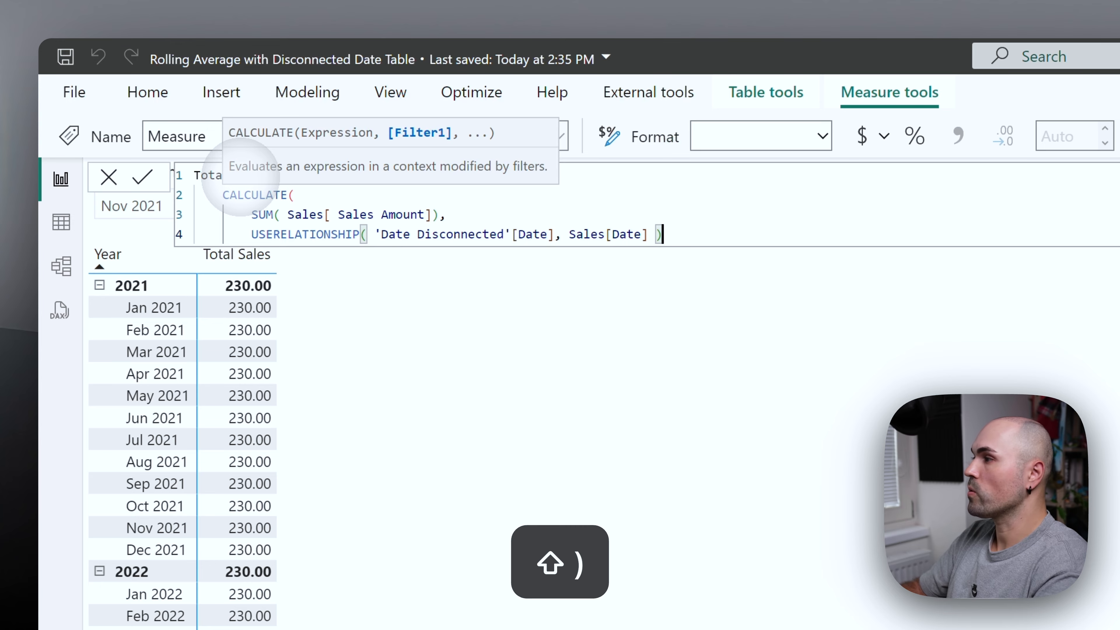
{"action": "key", "text": "shift+Return"}
{"action": "type", "text": ")"}
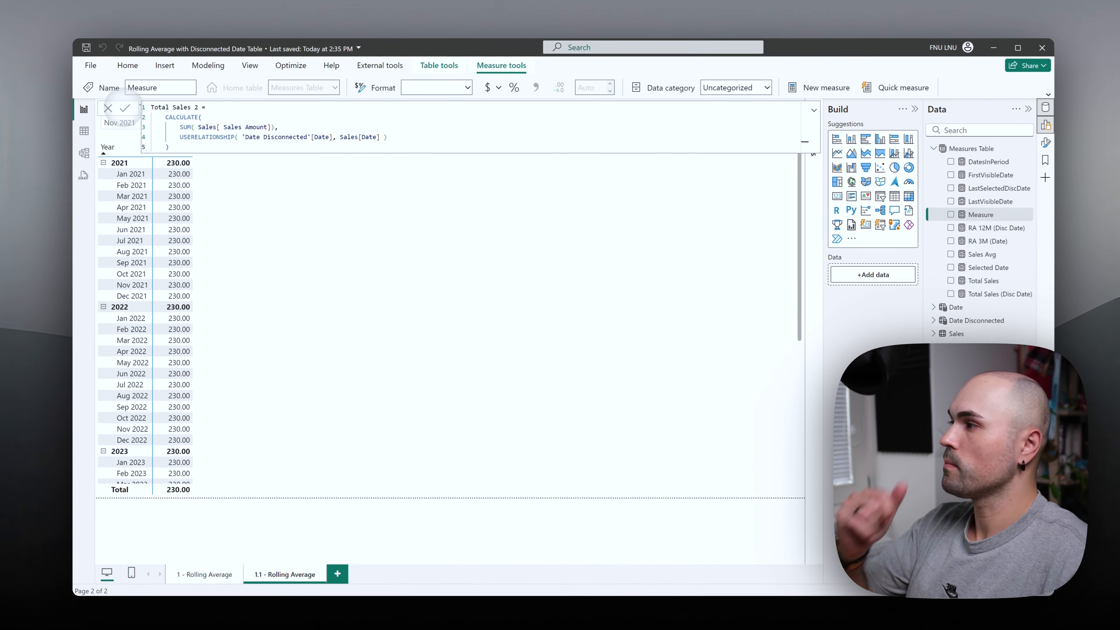
{"action": "left_click", "coordinate": [125, 108]}
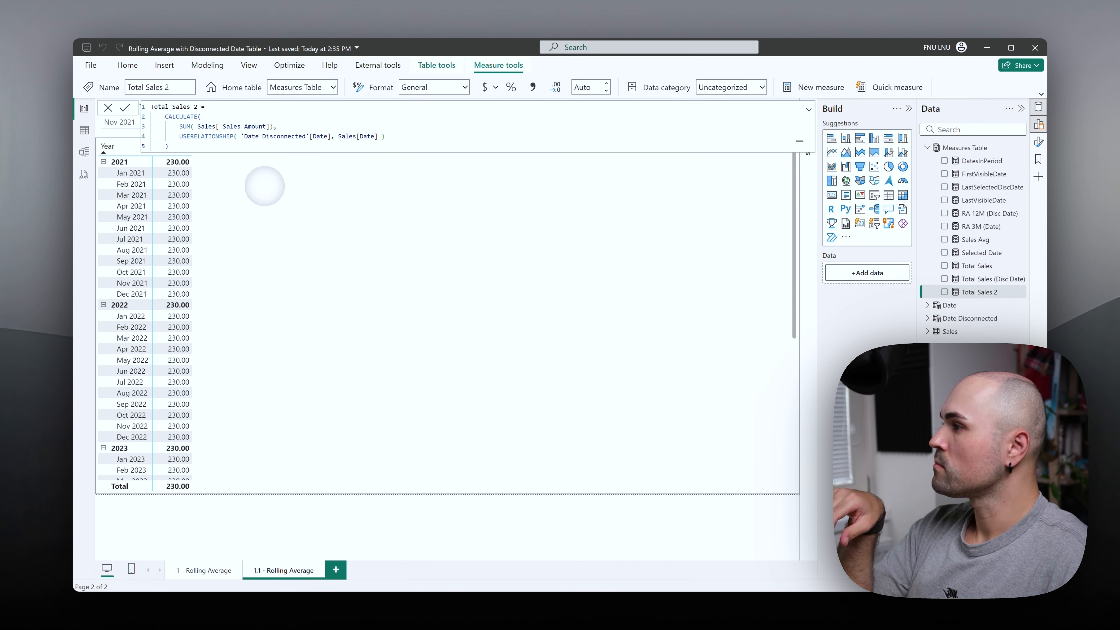
Add the Total Sales 2 measure to the matrix values and compare its figures with the Year Month slicer selection
{"action": "left_click", "coordinate": [264, 186]}
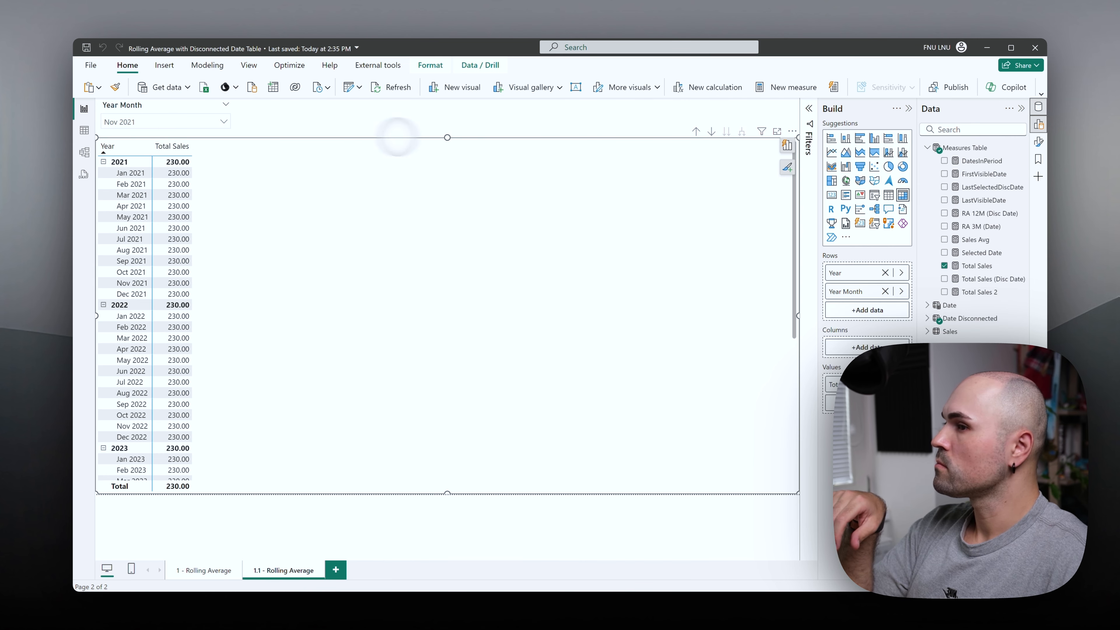
{"action": "left_click_drag", "start_coordinate": [988, 293], "coordinate": [620, 263]}
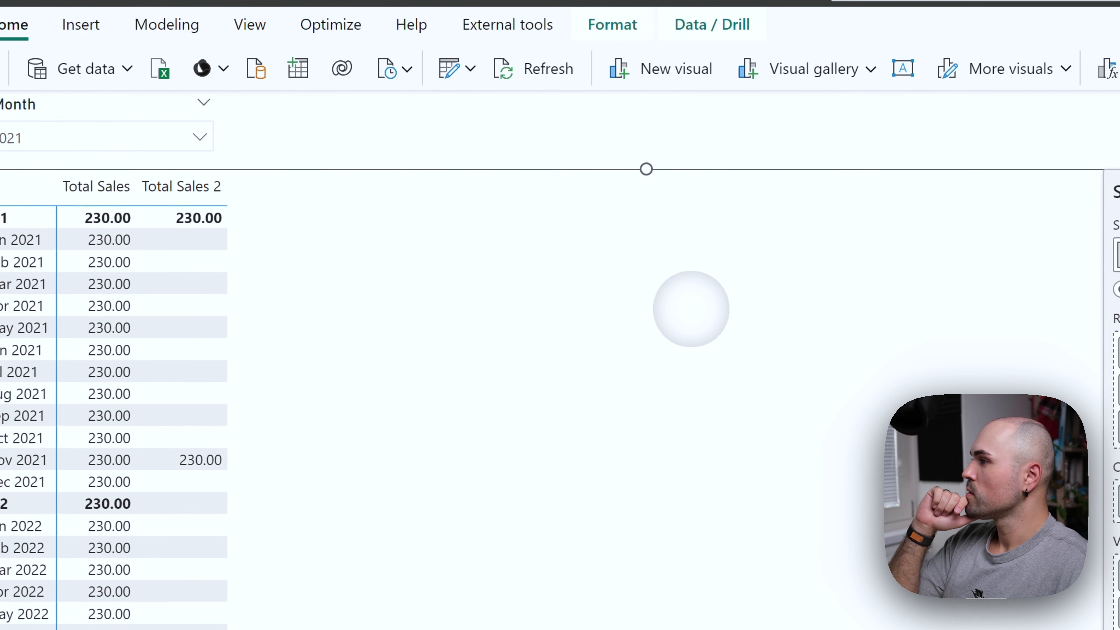
{"action": "left_click", "coordinate": [645, 135]}
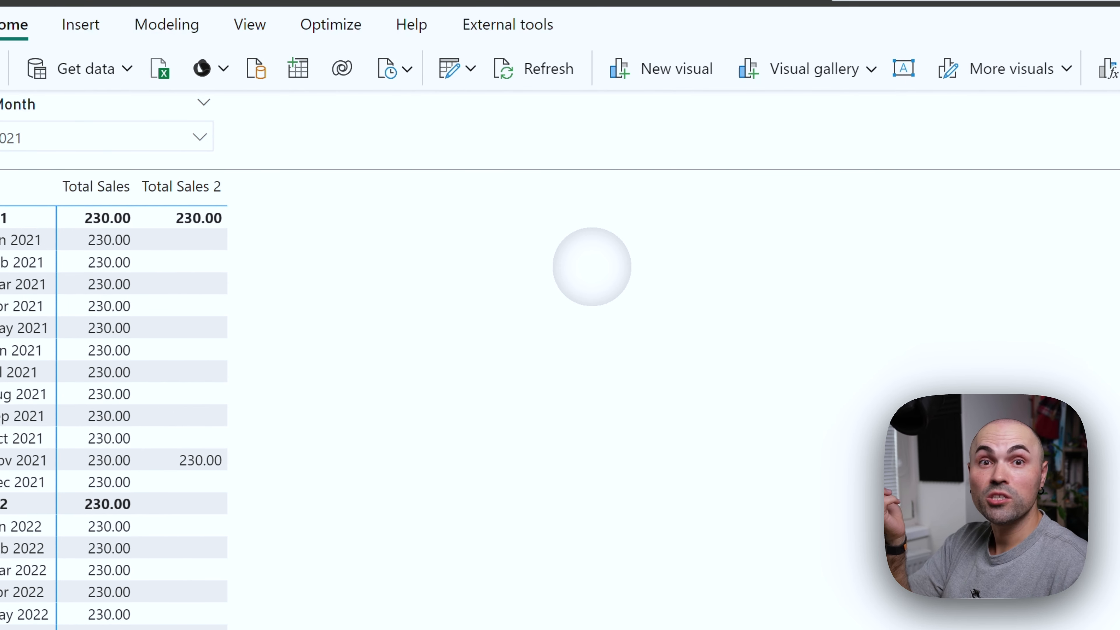
{"action": "left_click", "coordinate": [410, 461]}
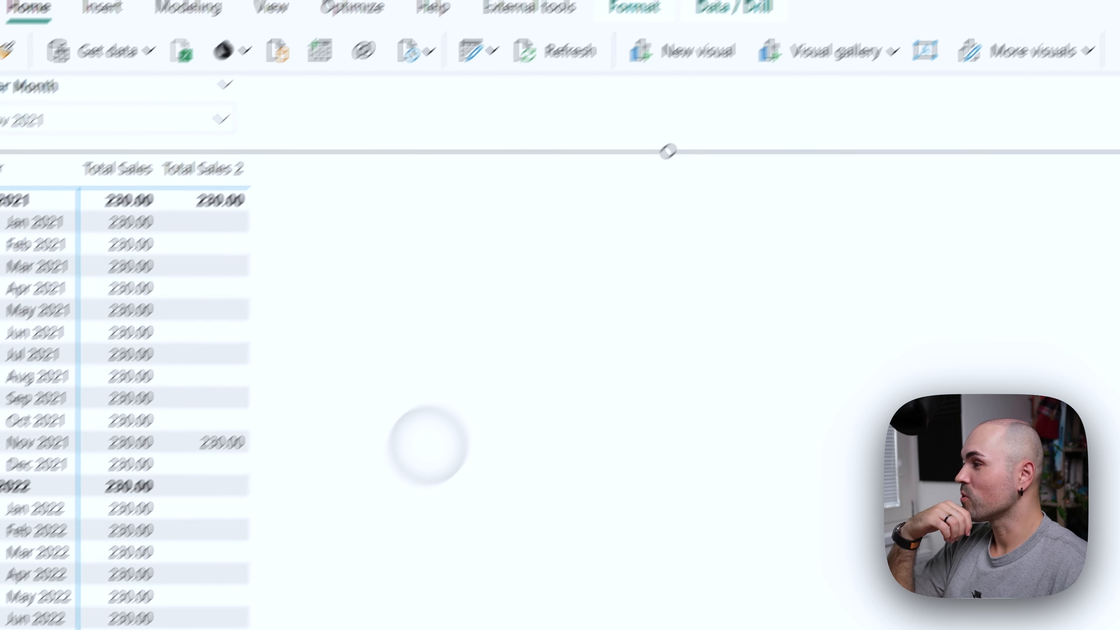
{"action": "scroll", "coordinate": [216, 570], "scroll_direction": "down", "scroll_amount": 5}
{"action": "scroll", "coordinate": [194, 595], "scroll_direction": "up", "scroll_amount": 5}
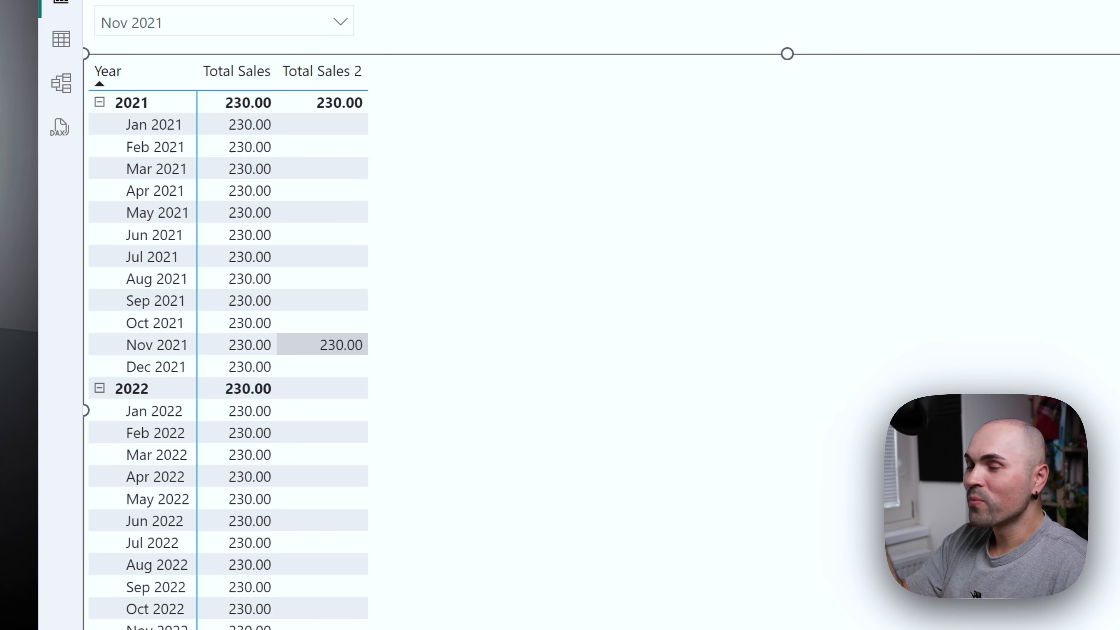
{"action": "left_click", "coordinate": [234, 172]}
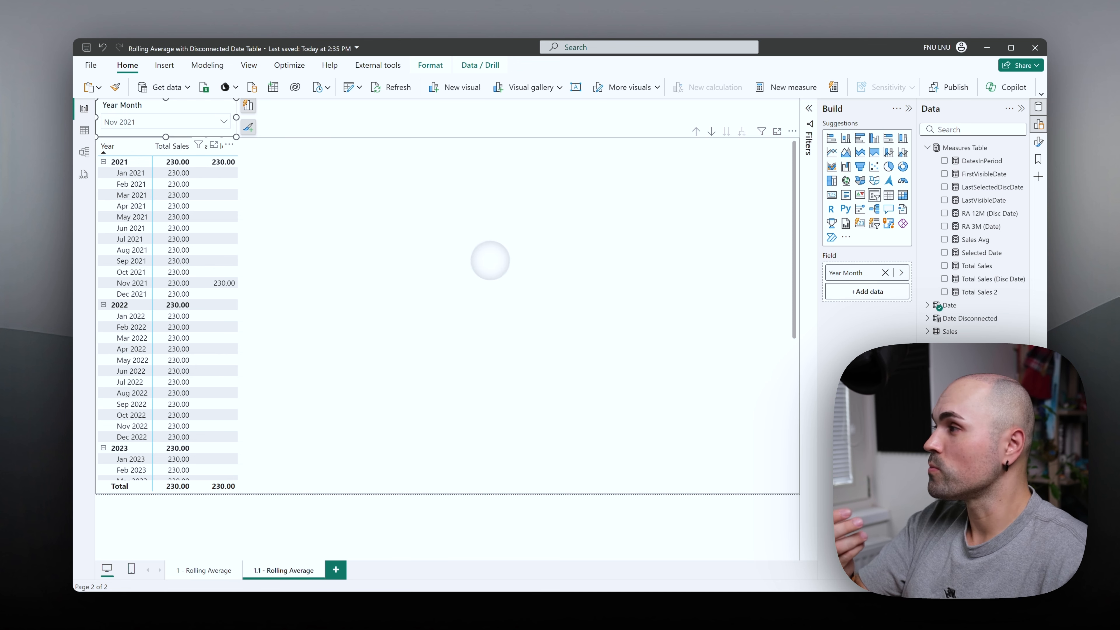
Add REMOVEFILTERS( 'Date' ) as a further filter argument after USERELATIONSHIP in the Total Sales 2 measure and commit it
{"action": "left_click", "coordinate": [463, 226]}
{"action": "left_click", "coordinate": [977, 291]}
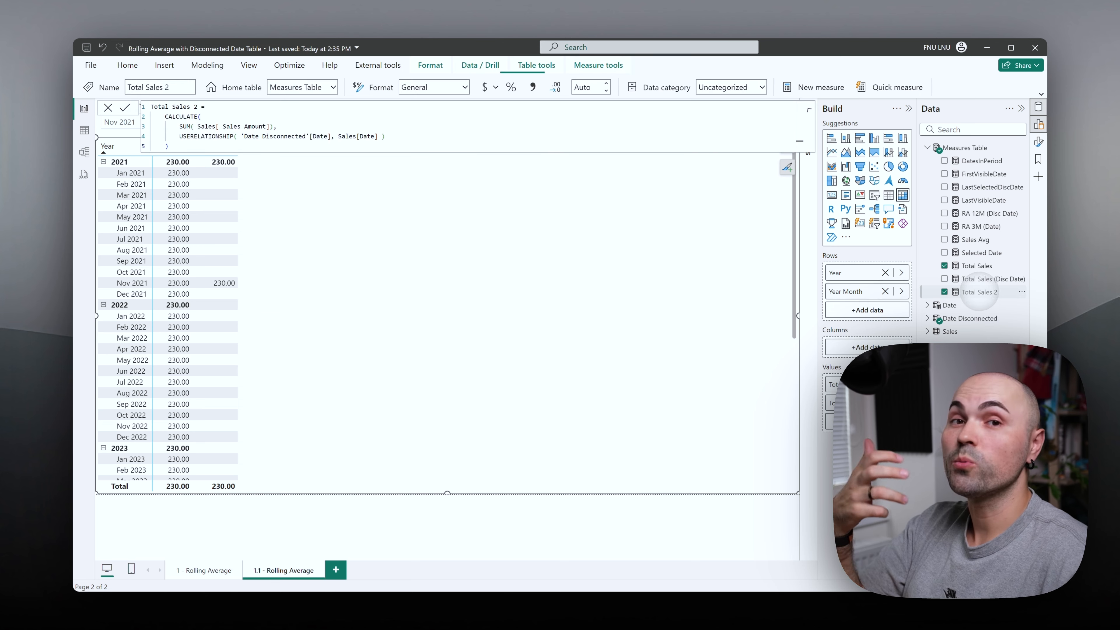
{"action": "left_click", "coordinate": [430, 135]}
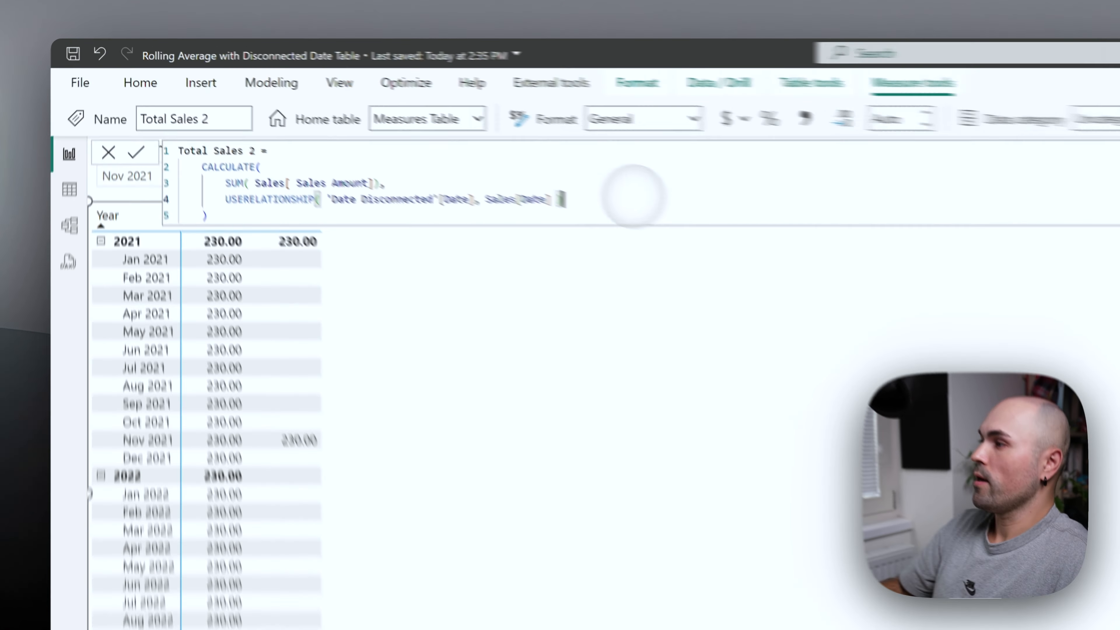
{"action": "type", "text": ","}
{"action": "key", "text": "shift+Return"}
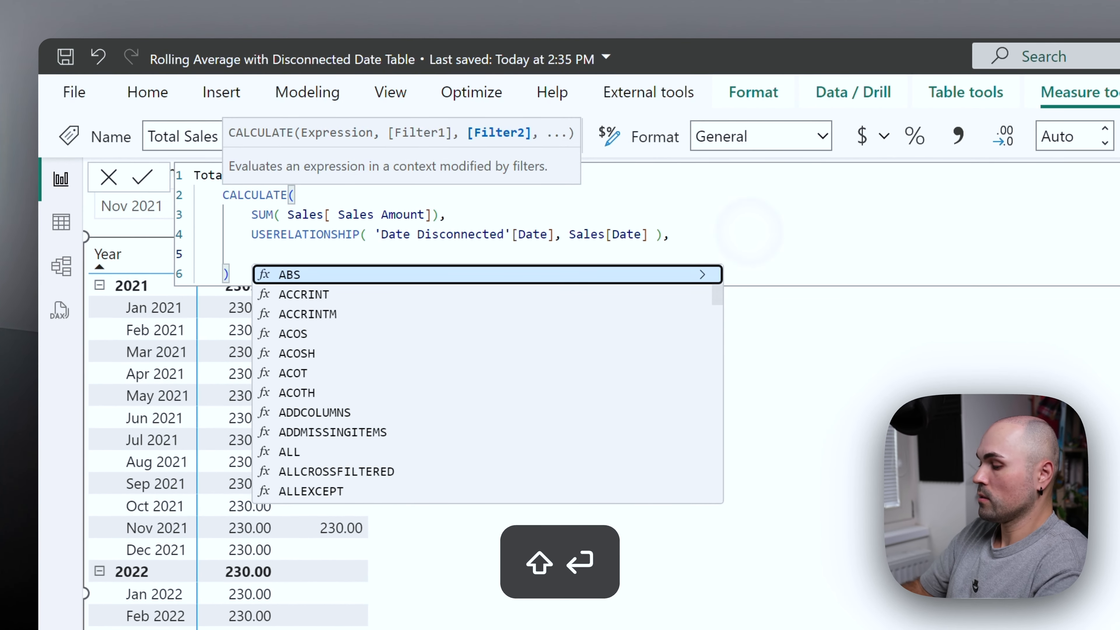
{"action": "type", "text": "REMOVE"}
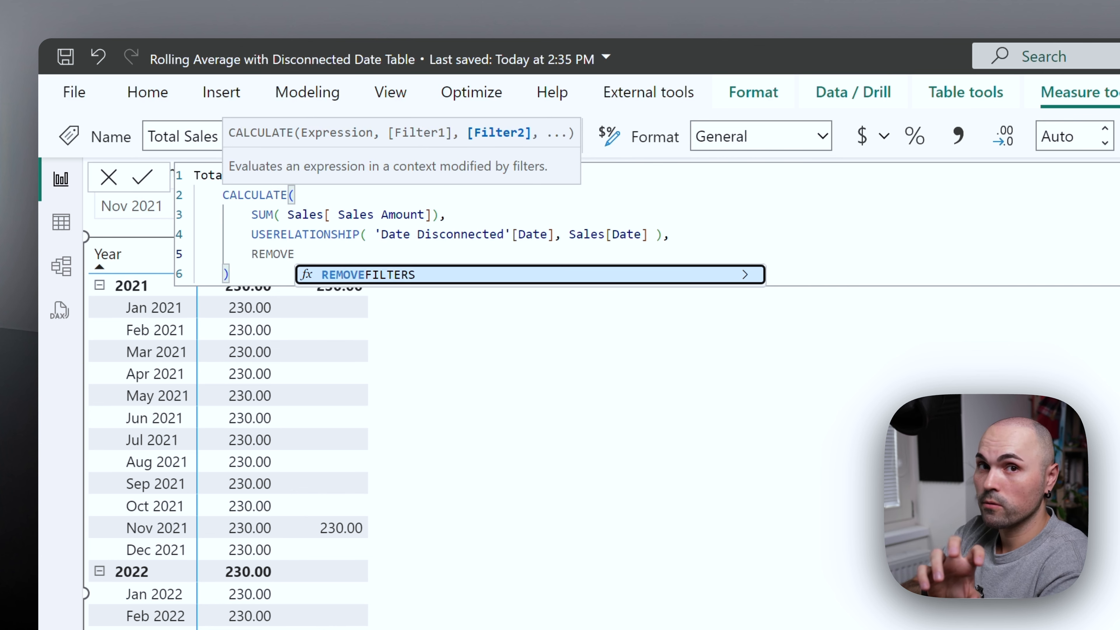
{"action": "key", "text": "Tab"}
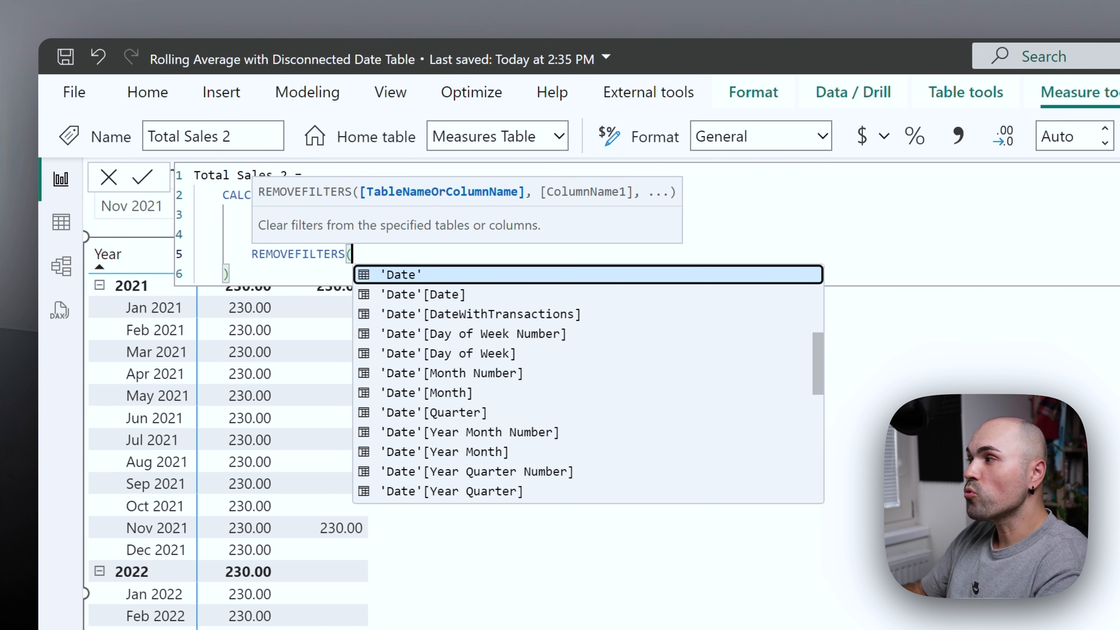
{"action": "key", "text": "Tab"}
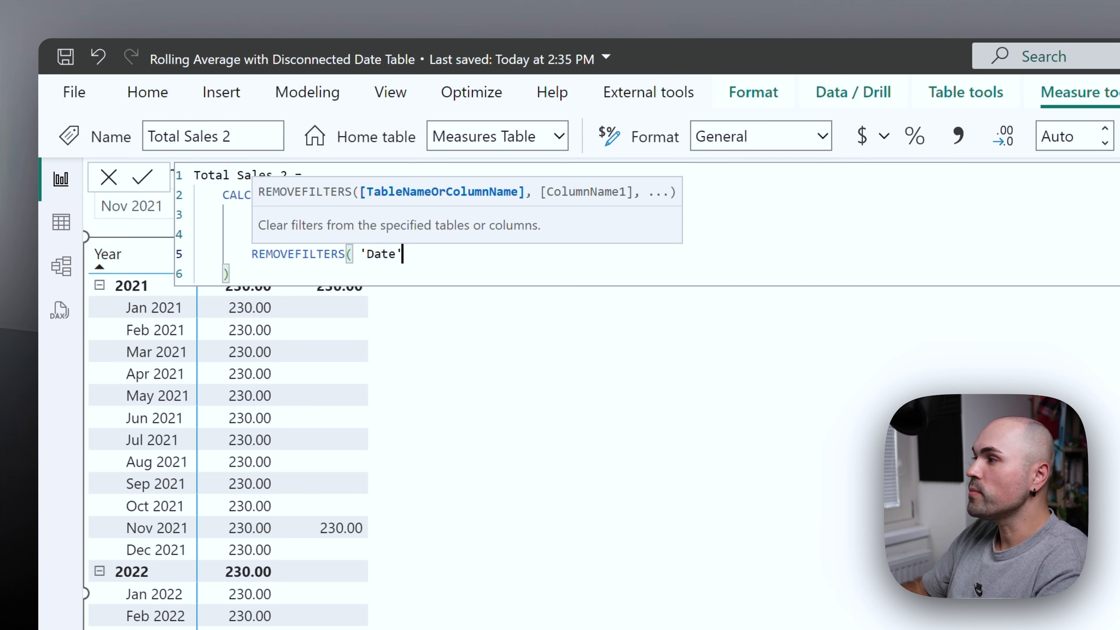
{"action": "type", "text": ")"}
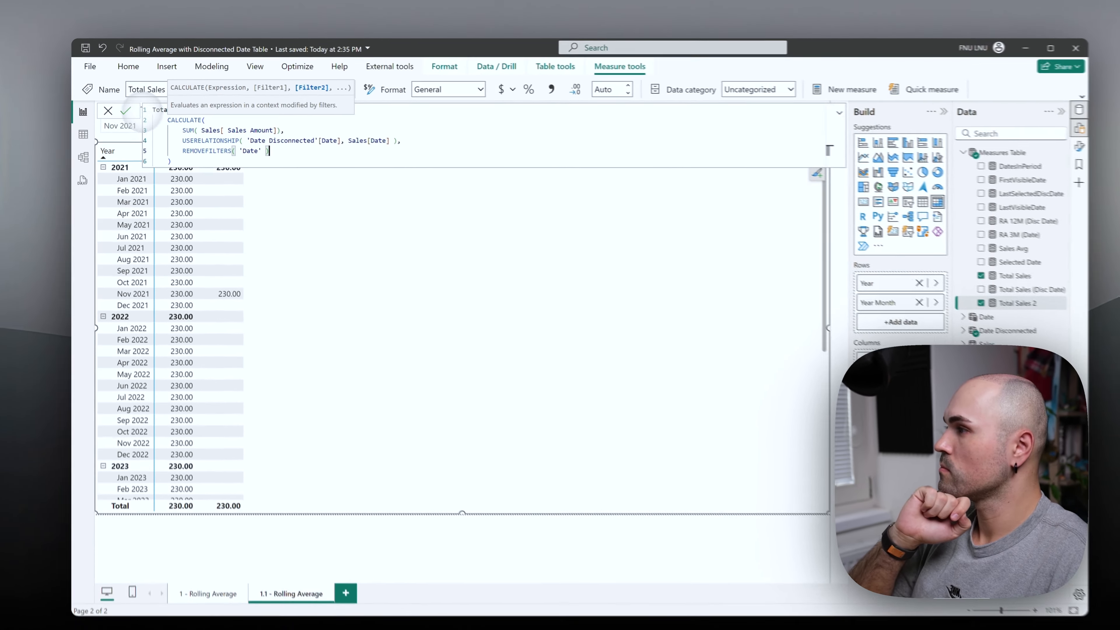
{"action": "left_click", "coordinate": [142, 178]}
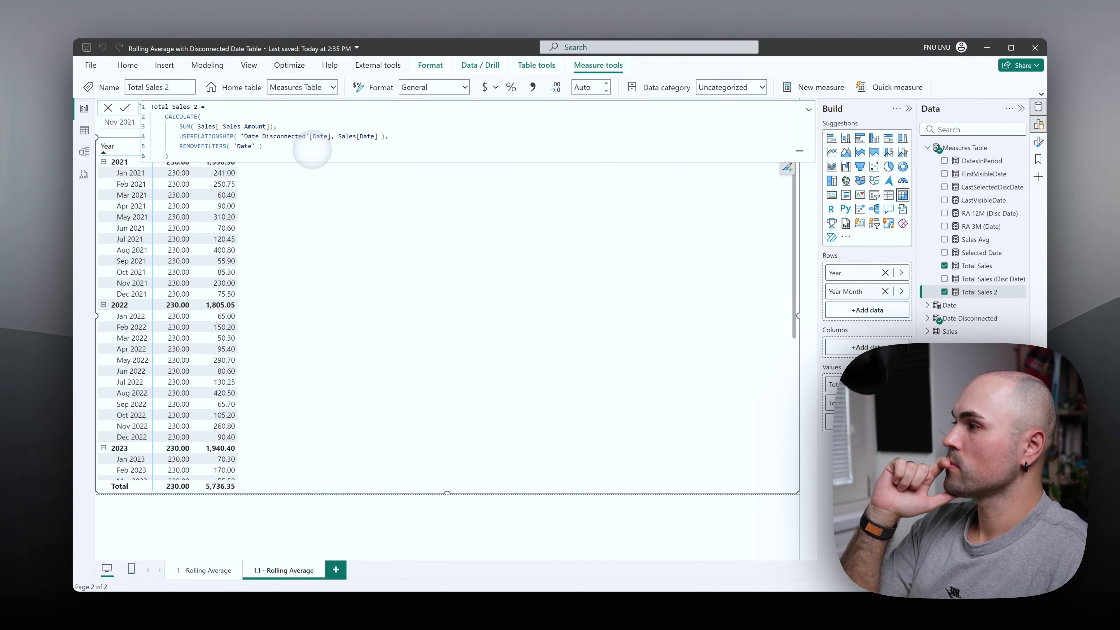
Collapse the formula and review the matrix's Total Sales 2 figures across all years
{"action": "left_click", "coordinate": [809, 110]}
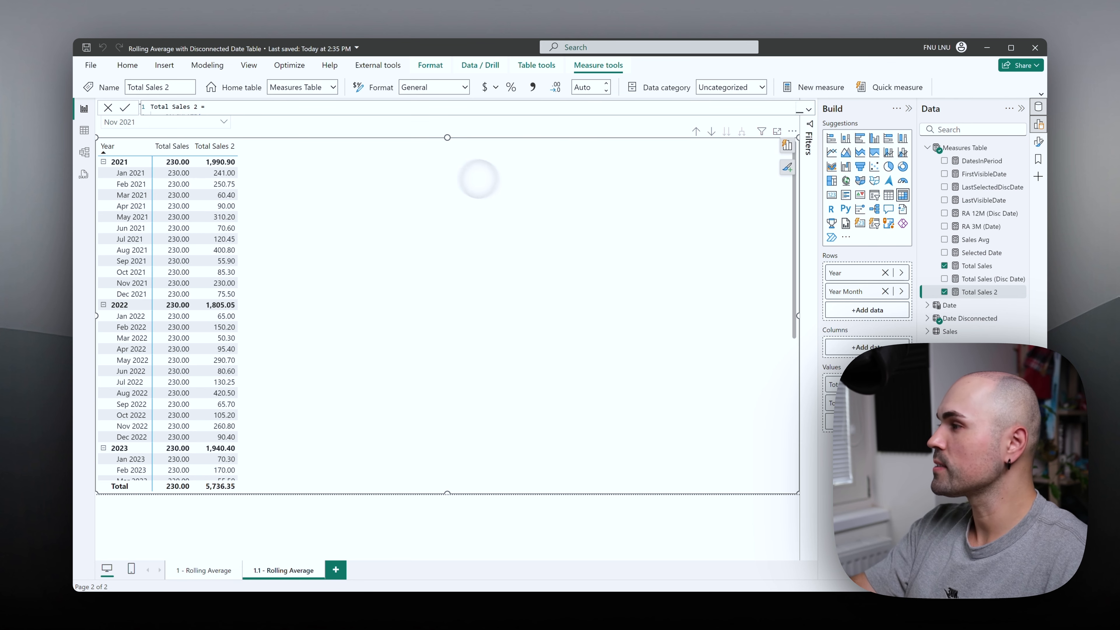
{"action": "left_click", "coordinate": [301, 133]}
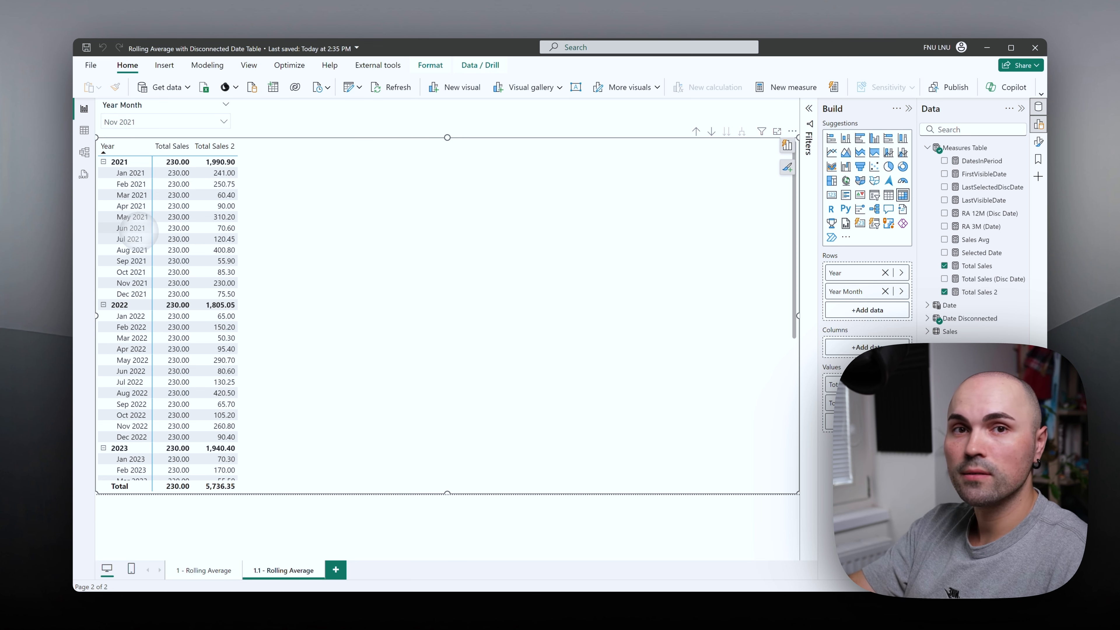
{"action": "scroll", "coordinate": [131, 273], "scroll_direction": "down", "scroll_amount": 5}
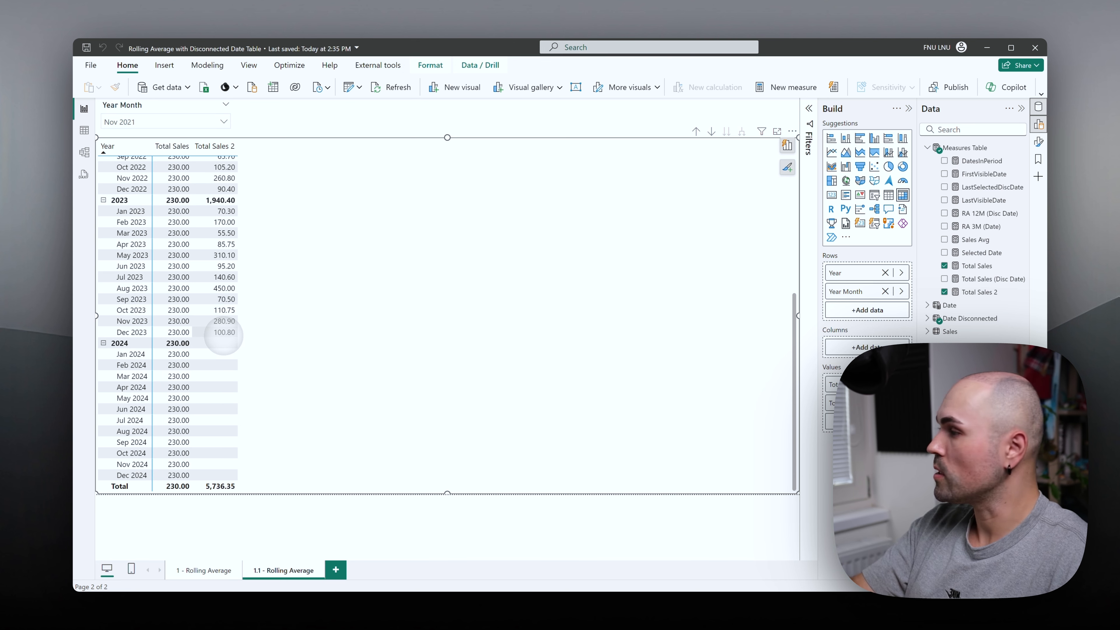
{"action": "scroll", "coordinate": [250, 312], "scroll_direction": "up", "scroll_amount": 5}
Open the full formula of the RA 3M (Date) measure and examine how CALCULATE uses the Period variable
{"action": "left_click", "coordinate": [981, 226]}
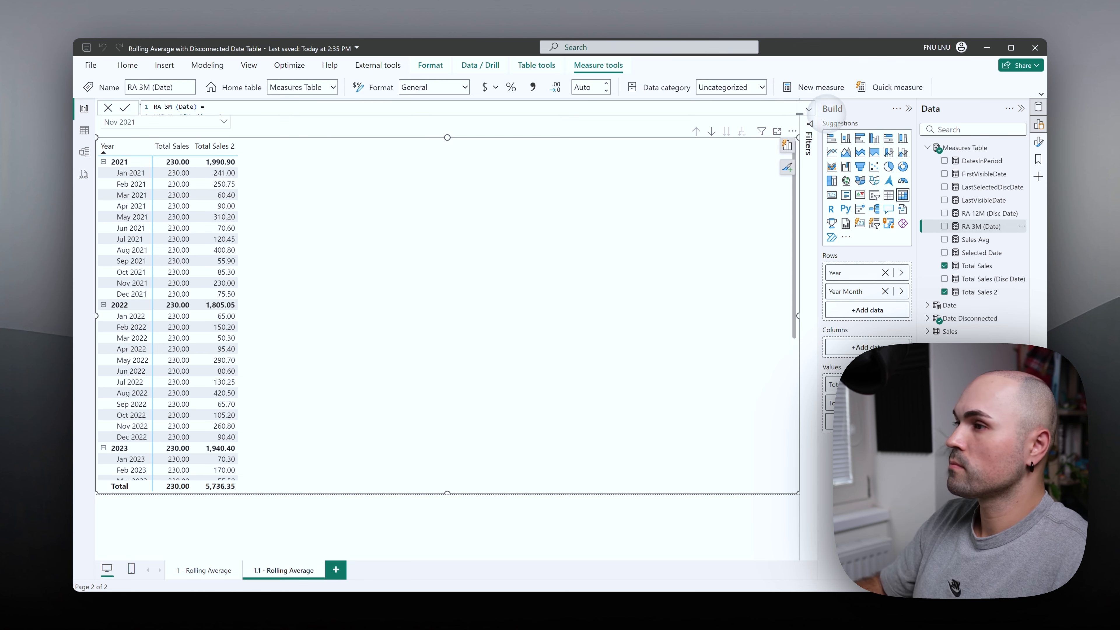
{"action": "left_click", "coordinate": [811, 111]}
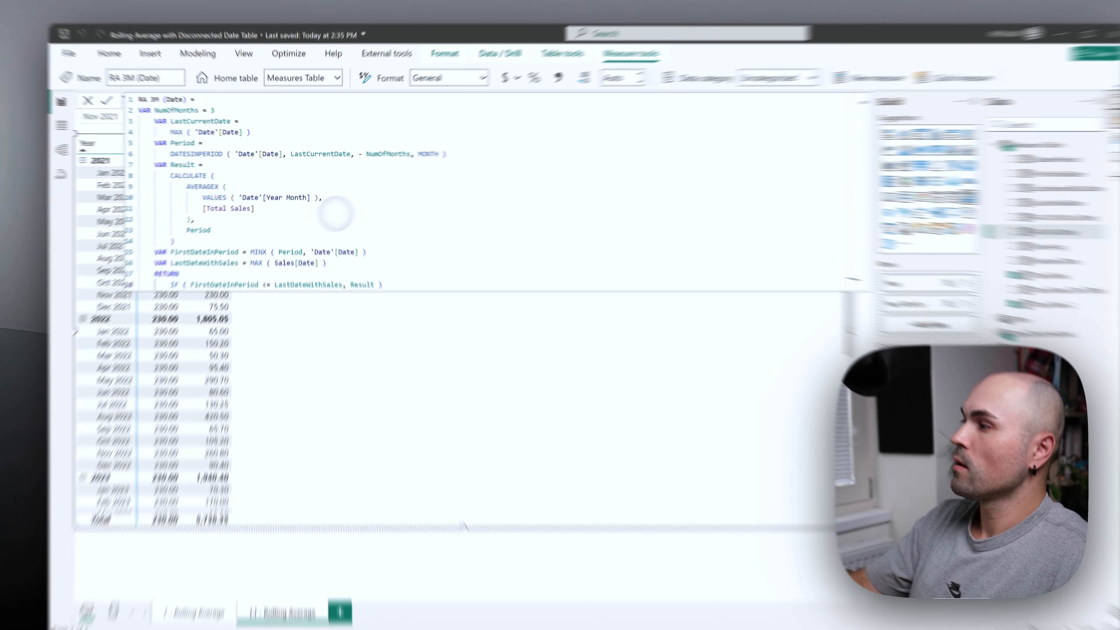
{"action": "left_click", "coordinate": [314, 225]}
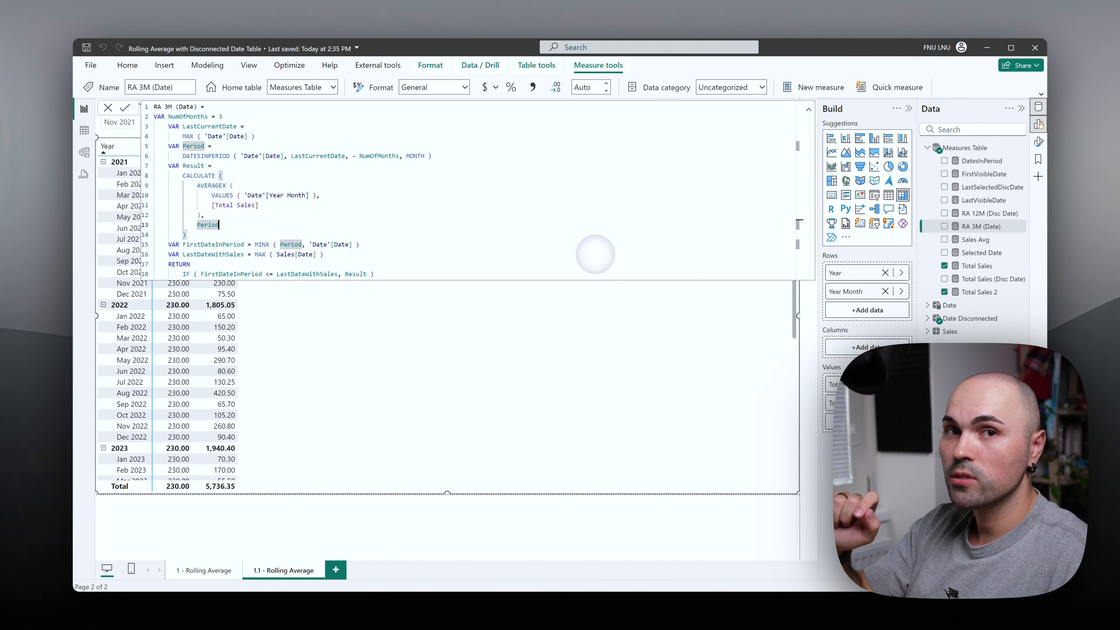
Add the RA 3M (Date) measure to the matrix values and compare its figures with Total Sales and Total Sales 2
{"action": "left_click", "coordinate": [319, 206]}
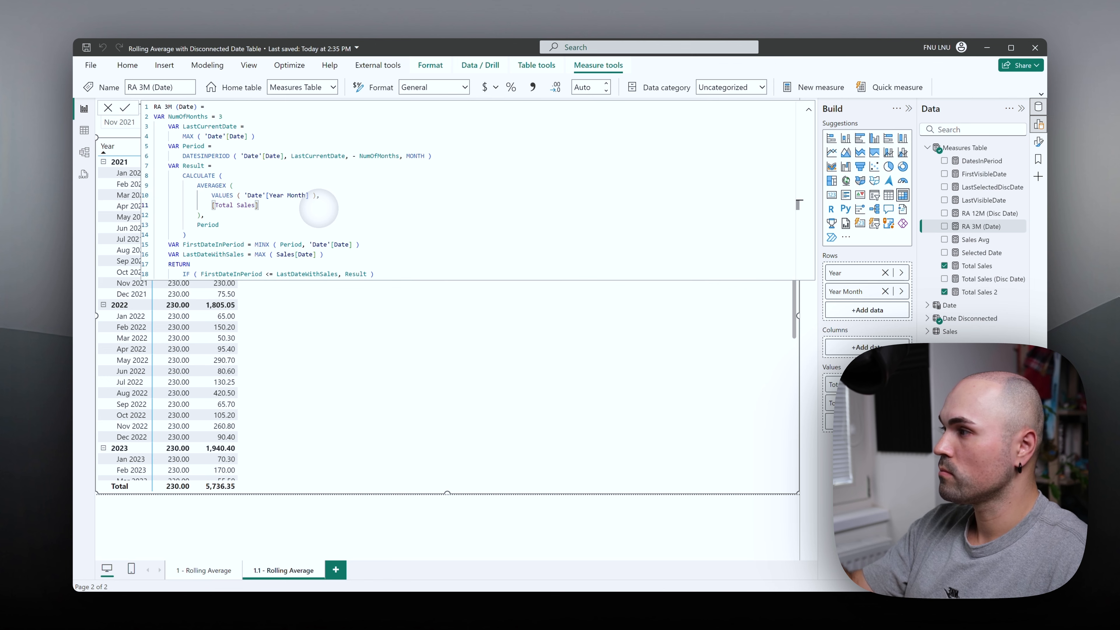
{"action": "left_click_drag", "start_coordinate": [978, 225], "coordinate": [549, 337]}
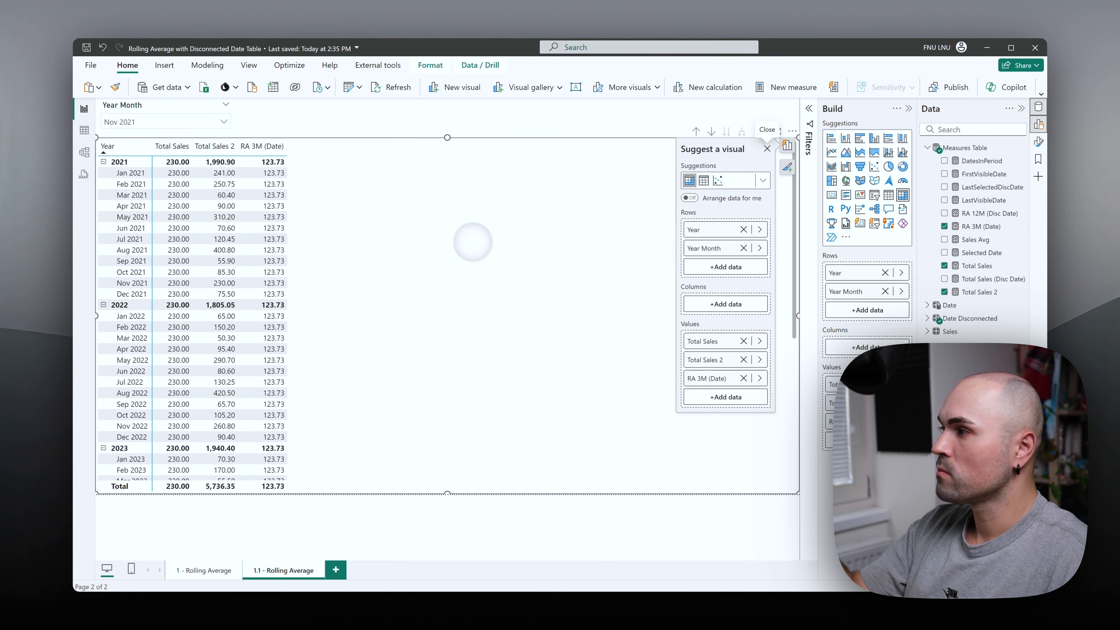
{"action": "scroll", "coordinate": [373, 384], "scroll_direction": "up", "scroll_amount": 2}
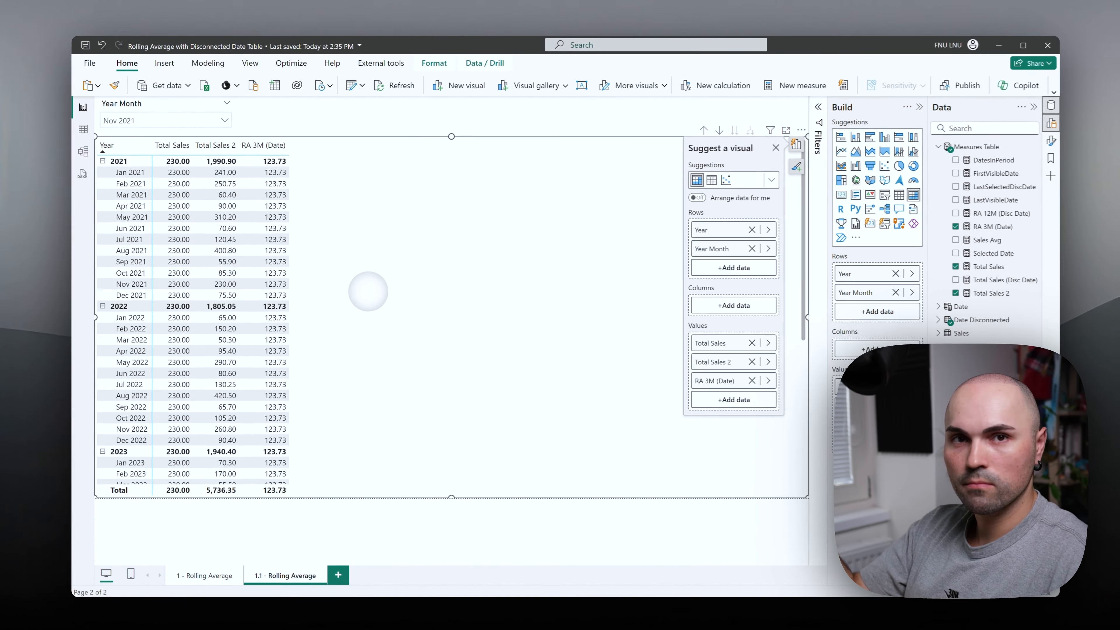
{"action": "left_click", "coordinate": [611, 133]}
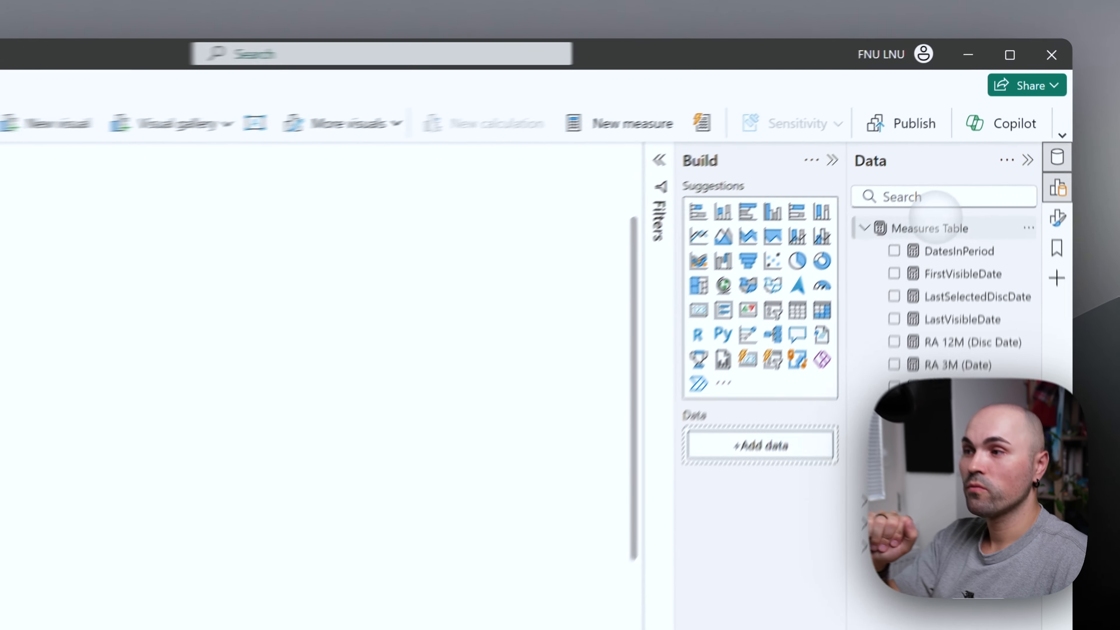
Create a new measure in the Measures Table named Sales Avg 2, with its formula body starting on a new line
{"action": "right_click", "coordinate": [970, 148]}
{"action": "left_click", "coordinate": [956, 164]}
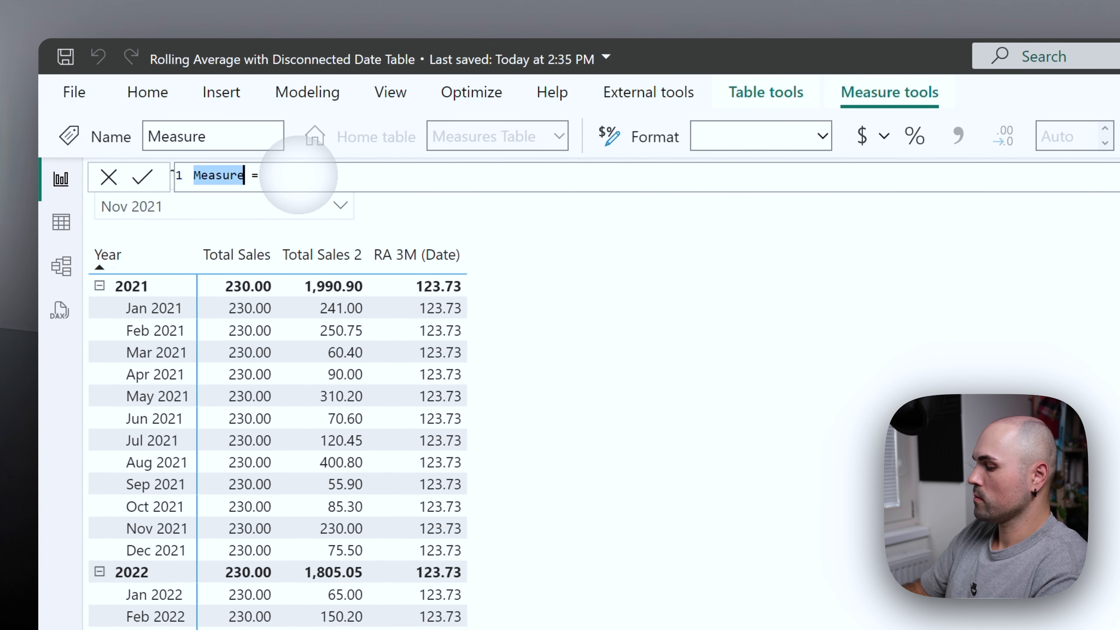
{"action": "type", "text": "Sales "}
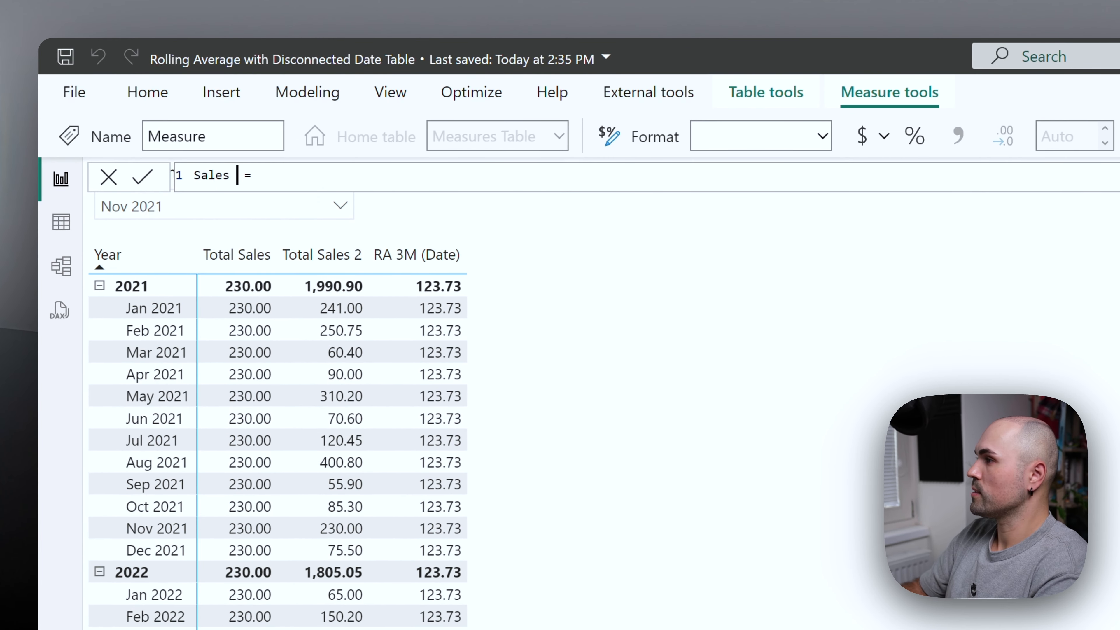
{"action": "type", "text": "a"}
{"action": "key", "text": "BackSpace"}
{"action": "type", "text": "Avg 2"}
{"action": "key", "text": "BackSpace"}
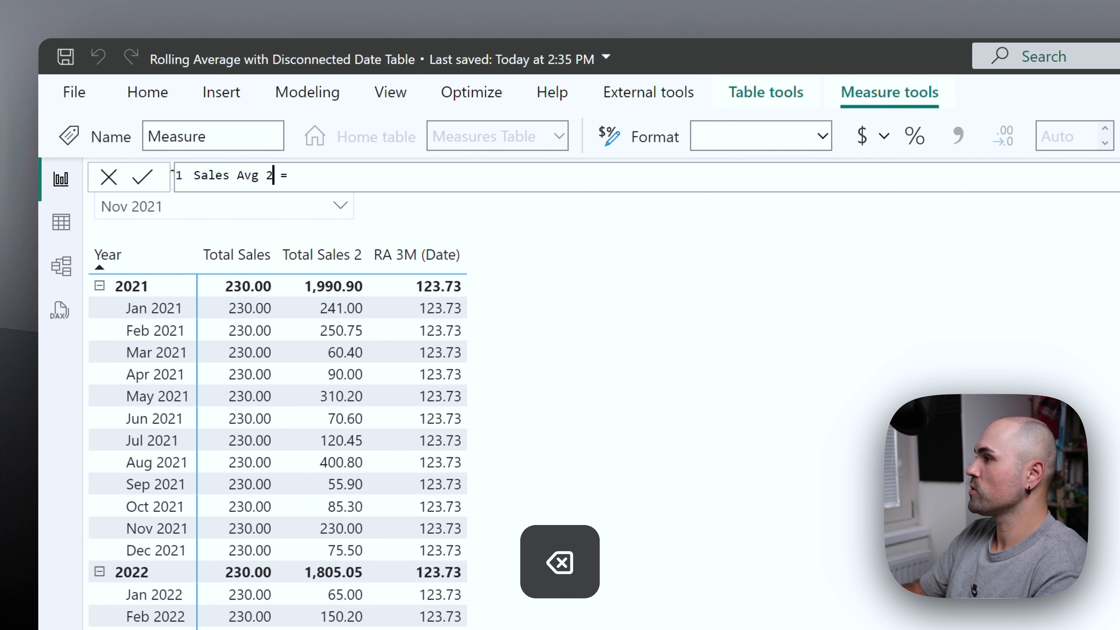
{"action": "key", "text": "Right"}
{"action": "key", "text": "Right"}
{"action": "key", "text": "shift+Right"}
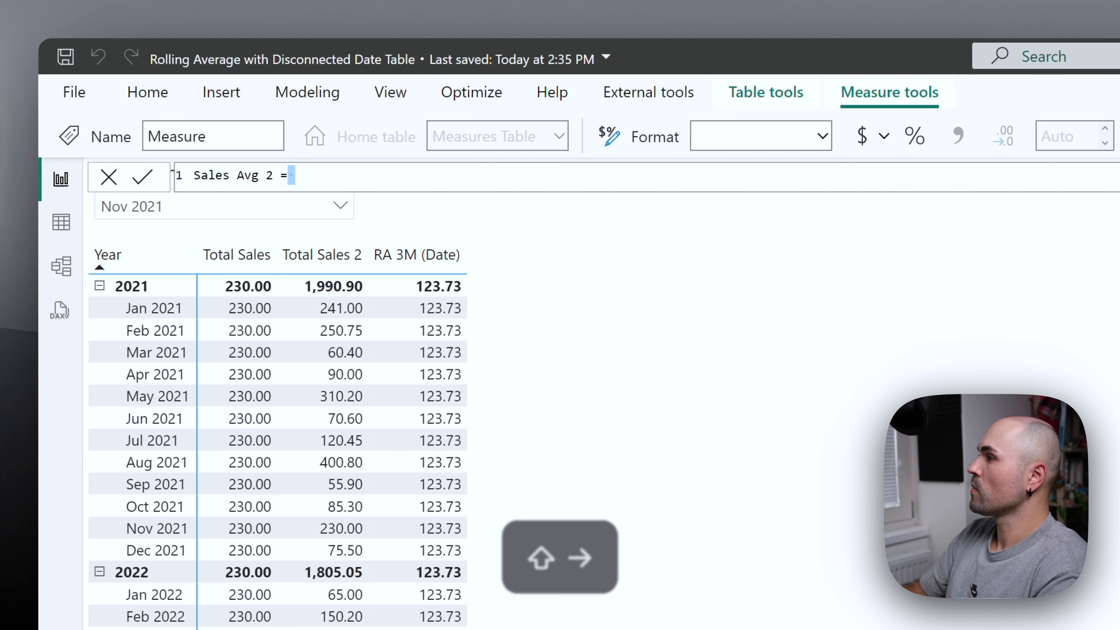
{"action": "key", "text": "Right"}
{"action": "key", "text": "shift+Return"}
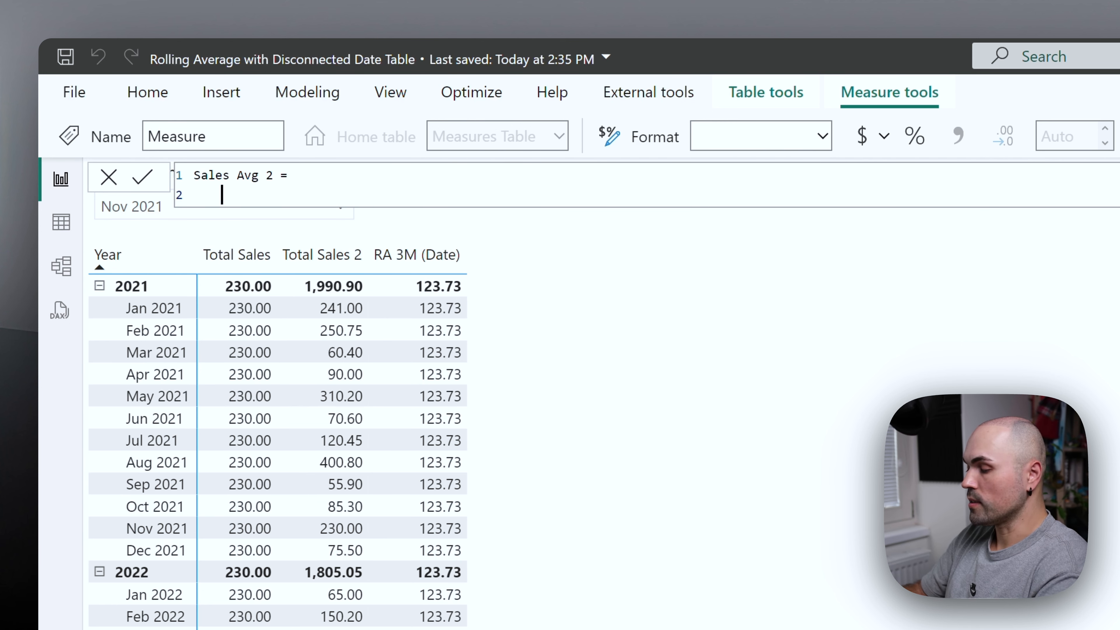
Start the Sales Avg 2 formula with CALCULATE and nest AVERAGEX inside it on its own indented line
{"action": "type", "text": "calc"}
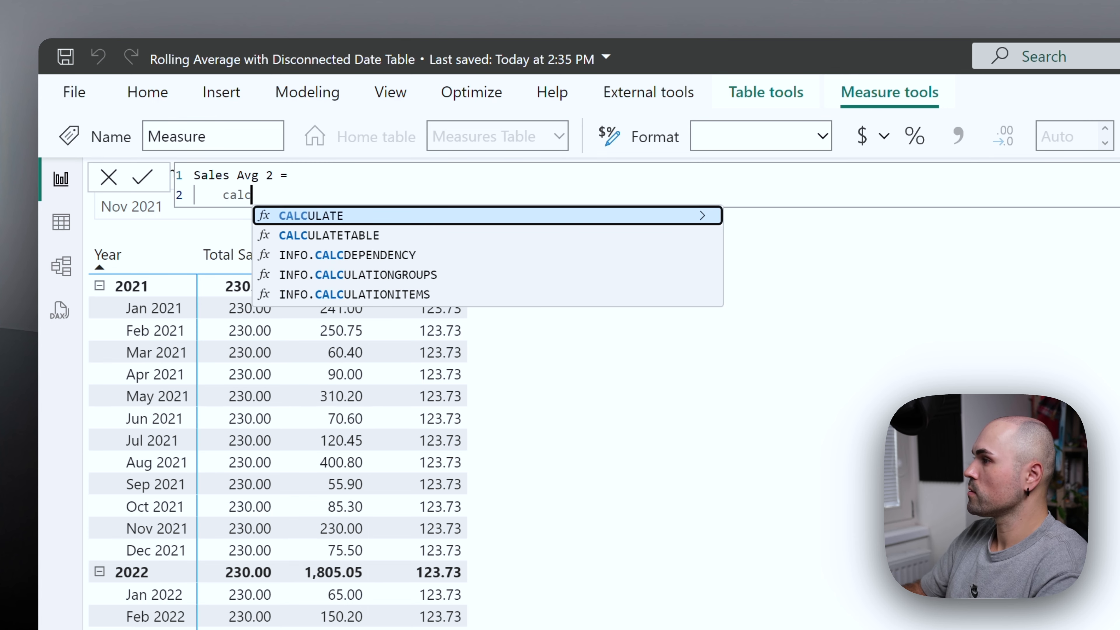
{"action": "key", "text": "Tab"}
{"action": "key", "text": "shift+Return"}
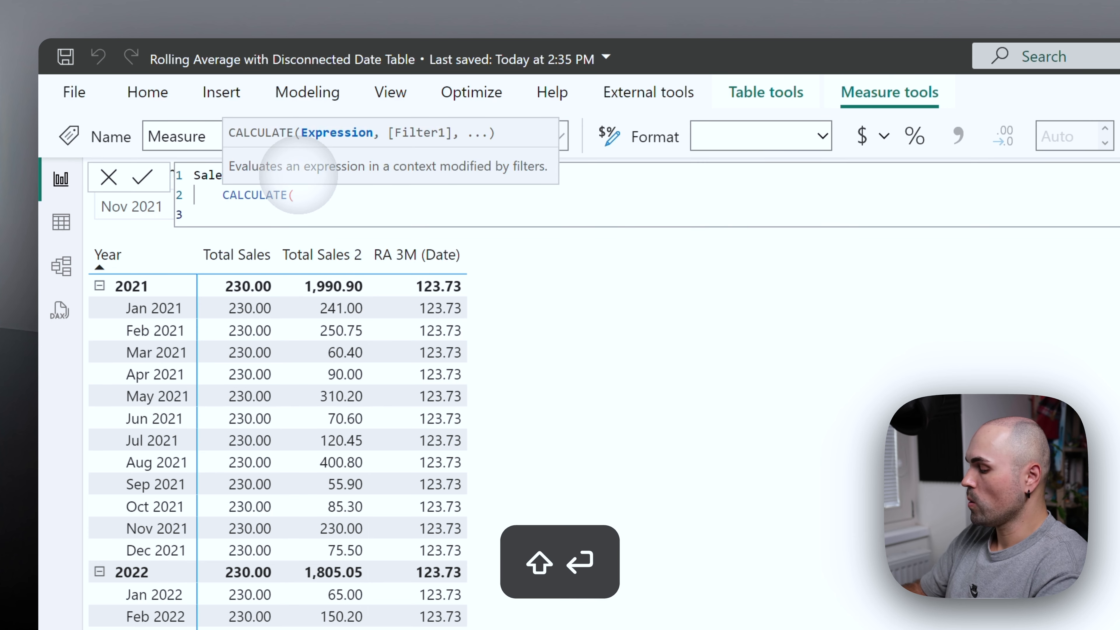
{"action": "type", "text": "a"}
{"action": "key", "text": "BackSpace"}
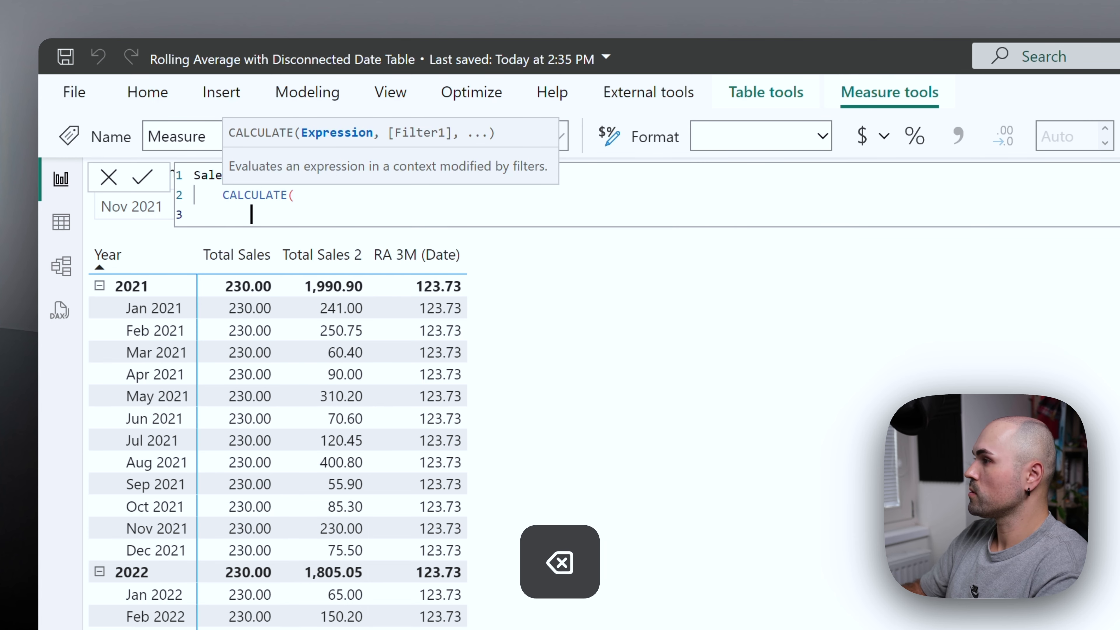
{"action": "type", "text": "aver"}
{"action": "key", "text": "Down"}
{"action": "key", "text": "Down"}
{"action": "key", "text": "Tab"}
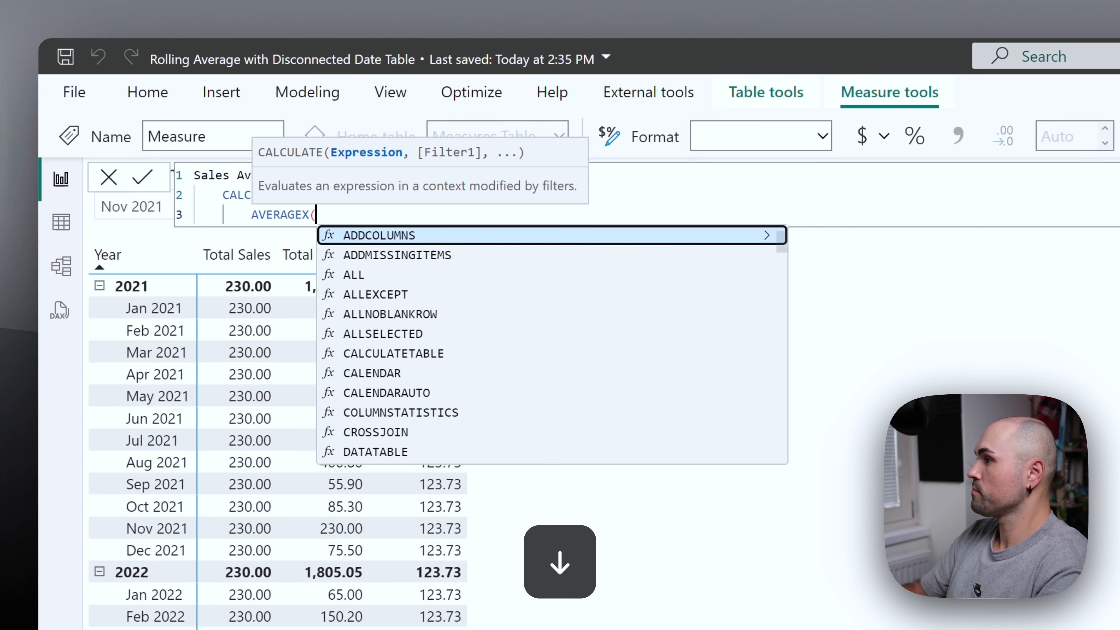
{"action": "key", "text": "shift+Return"}
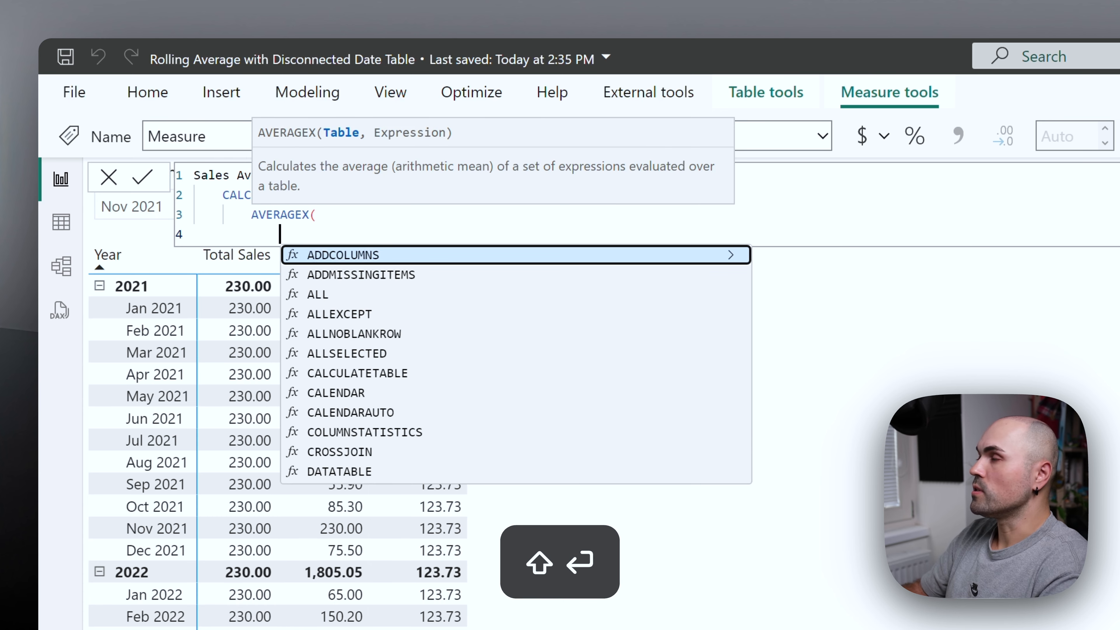
Enter VALUES( 'Date Disconnected'[Year Month]) as the table argument of AVERAGEX
{"action": "type", "text": "val;"}
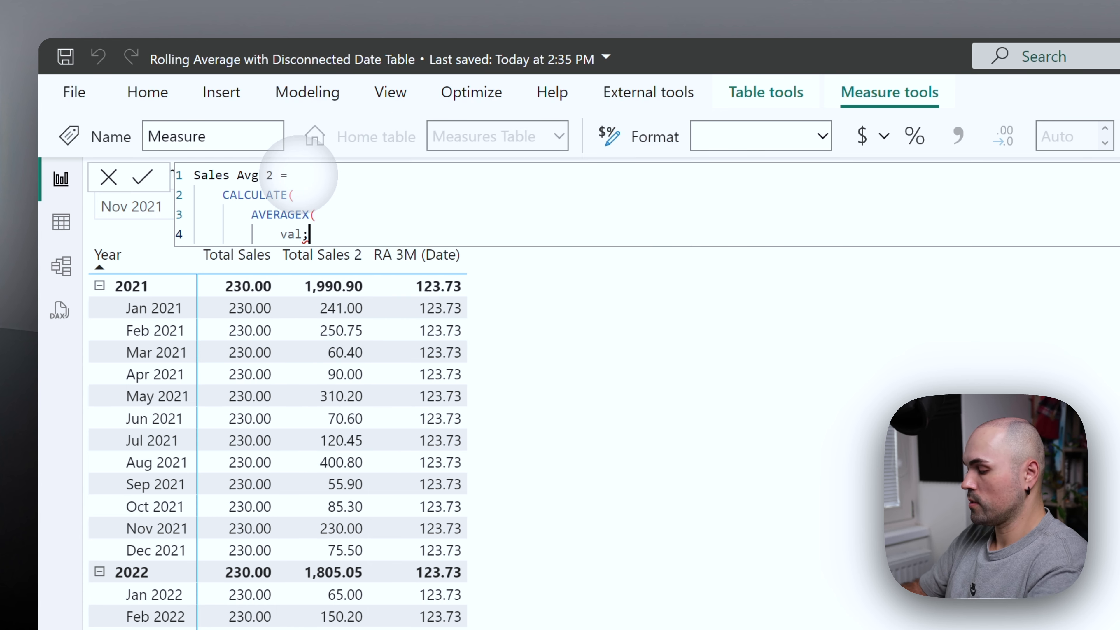
{"action": "type", "text": "ue"}
{"action": "key", "text": "BackSpace"}
{"action": "key", "text": "BackSpace"}
{"action": "key", "text": "BackSpace"}
{"action": "type", "text": "ue"}
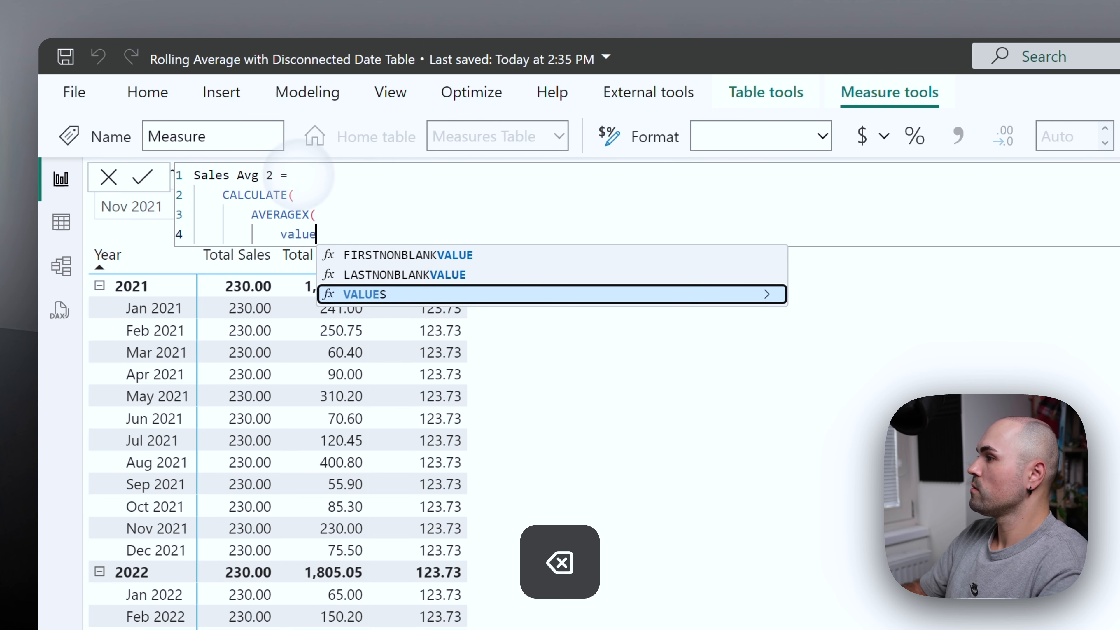
{"action": "type", "text": "s( disco"}
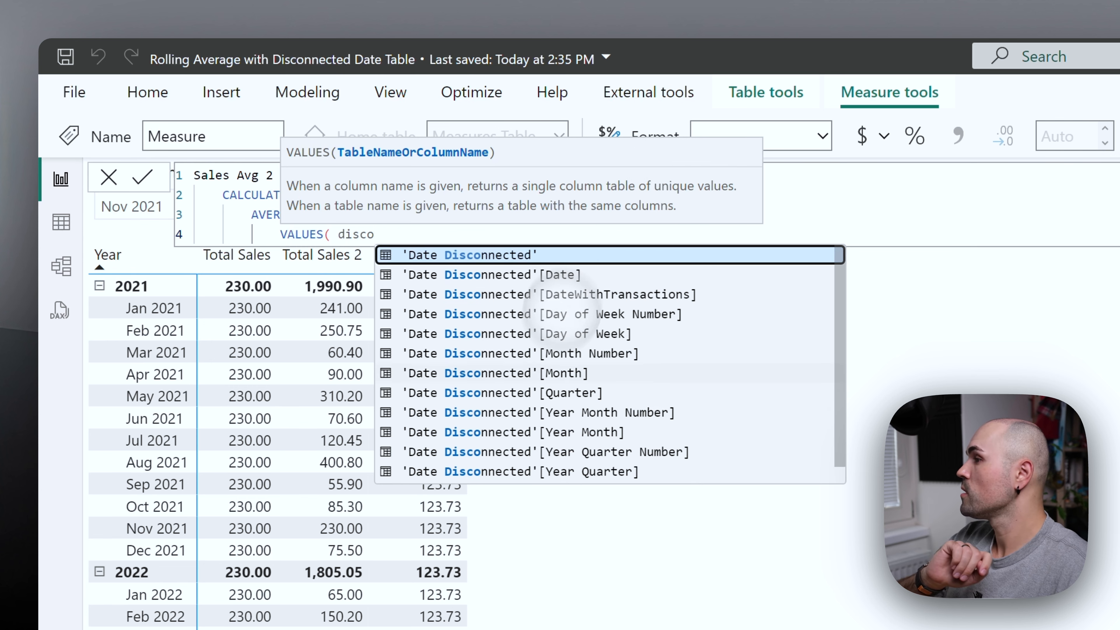
{"action": "scroll", "coordinate": [573, 344], "scroll_direction": "down", "scroll_amount": 1}
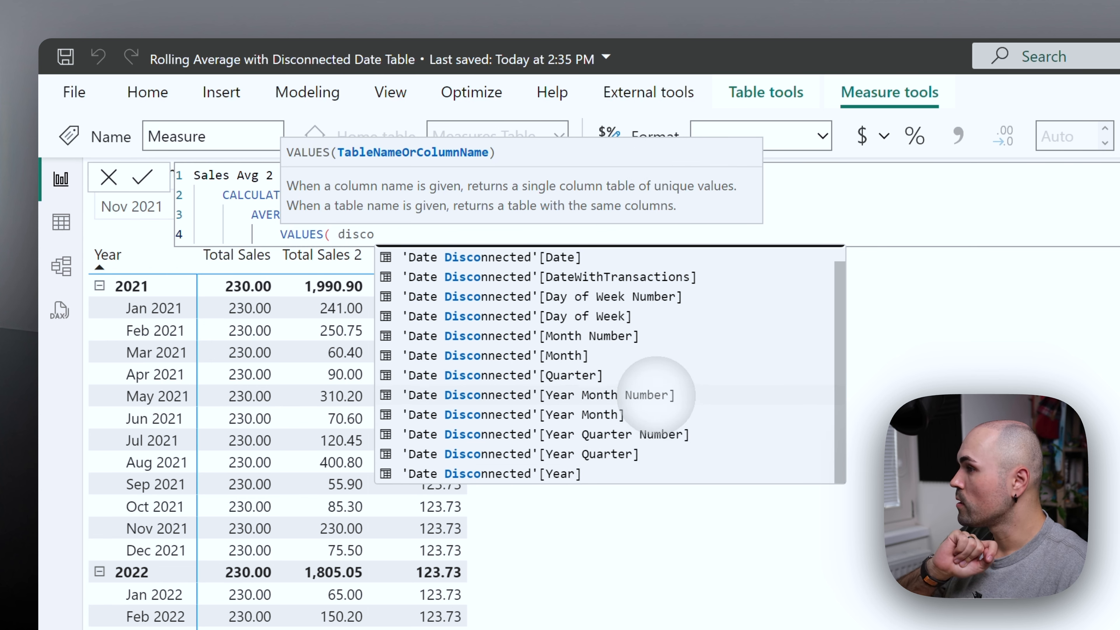
{"action": "left_click", "coordinate": [648, 414]}
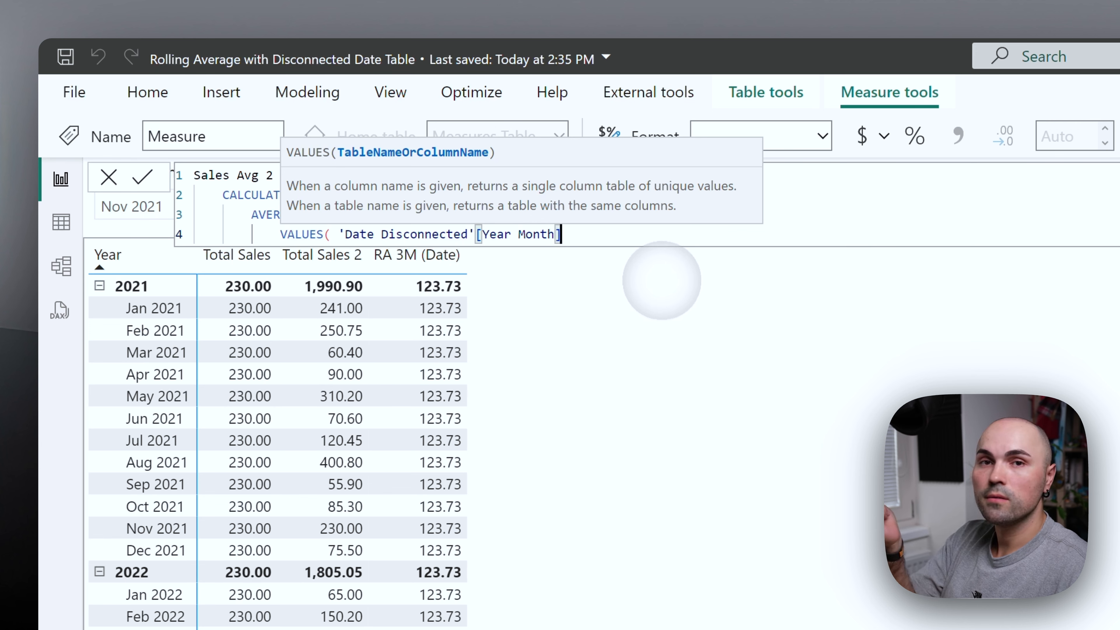
{"action": "type", "text": "),"}
{"action": "key", "text": "shift+Return"}
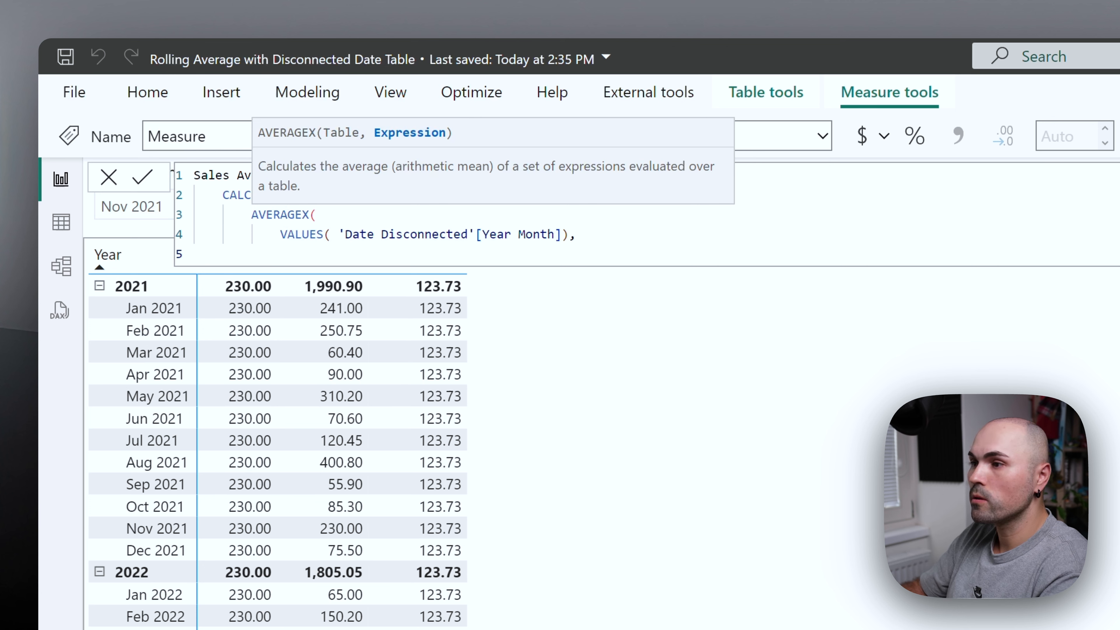
Enter [Total Sales 2] as the AVERAGEX expression and close the function on a separate line, followed by a comma
{"action": "type", "text": "total"}
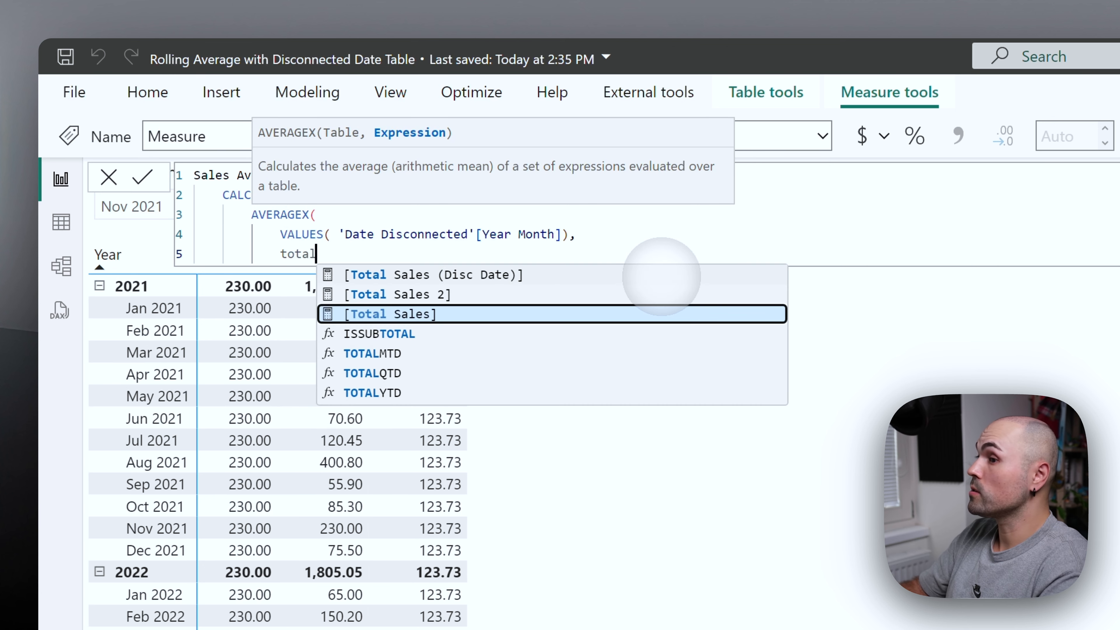
{"action": "key", "text": "Up"}
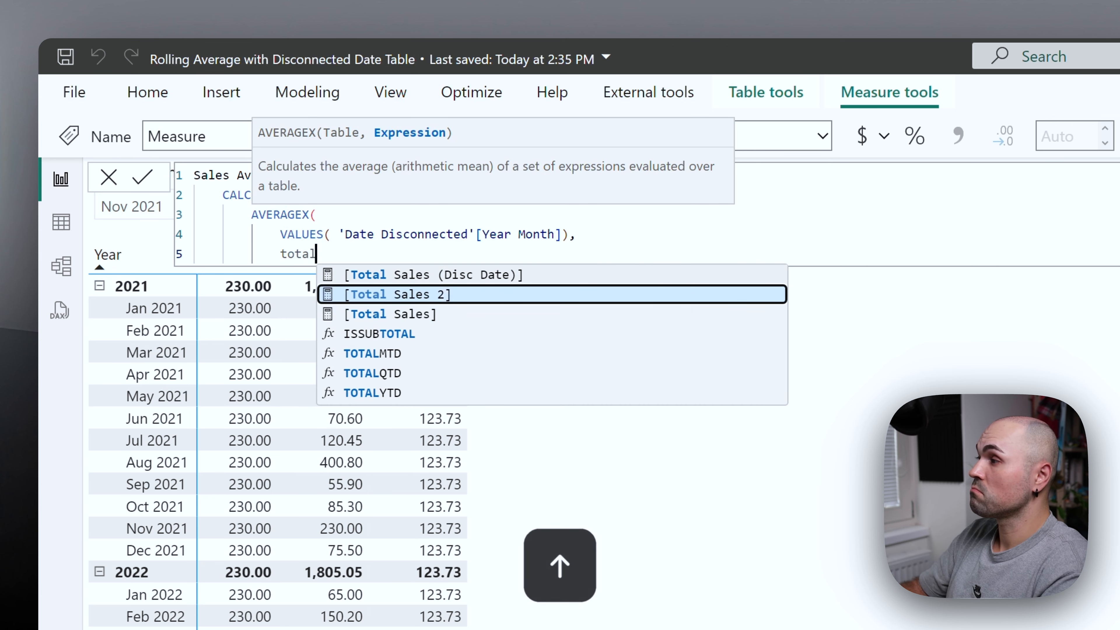
{"action": "key", "text": "Tab"}
{"action": "key", "text": "shift+Return"}
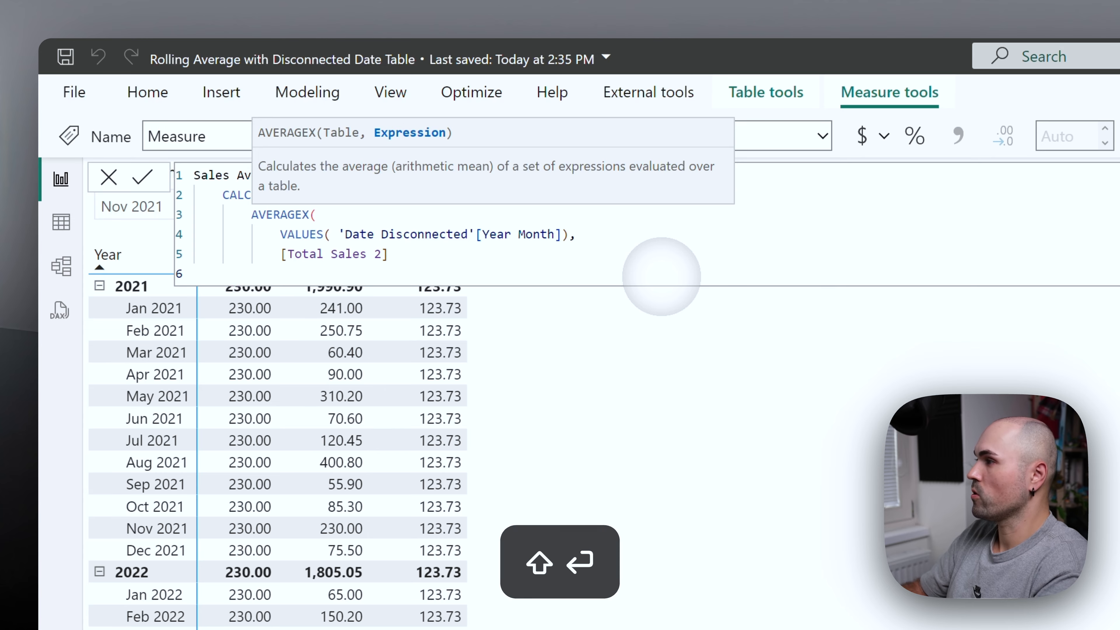
{"action": "type", "text": "),"}
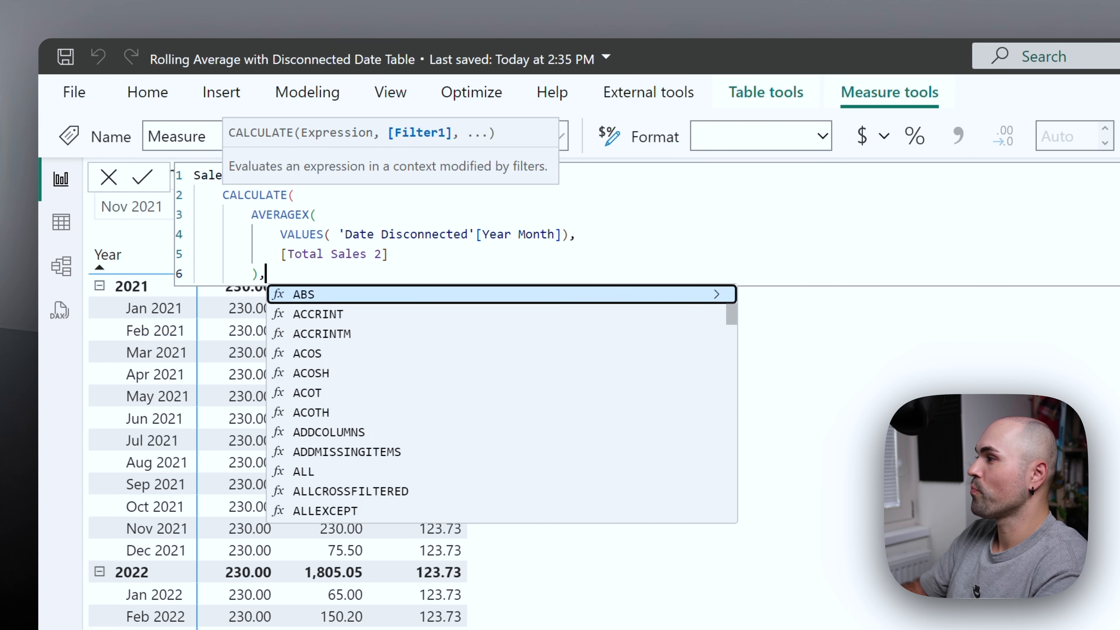
{"action": "key", "text": "shift+Return"}
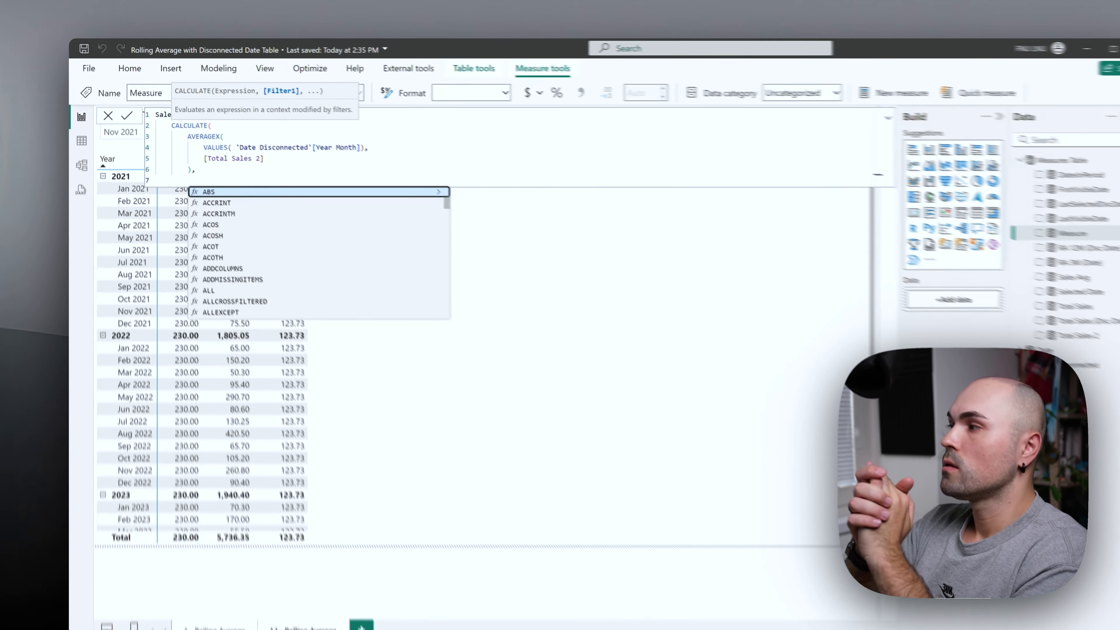
Remove the trailing comma after AVERAGEX, close CALCULATE on its own line, and commit the Sales Avg 2 measure
{"action": "key", "text": "BackSpace"}
{"action": "key", "text": "BackSpace"}
{"action": "key", "text": "BackSpace"}
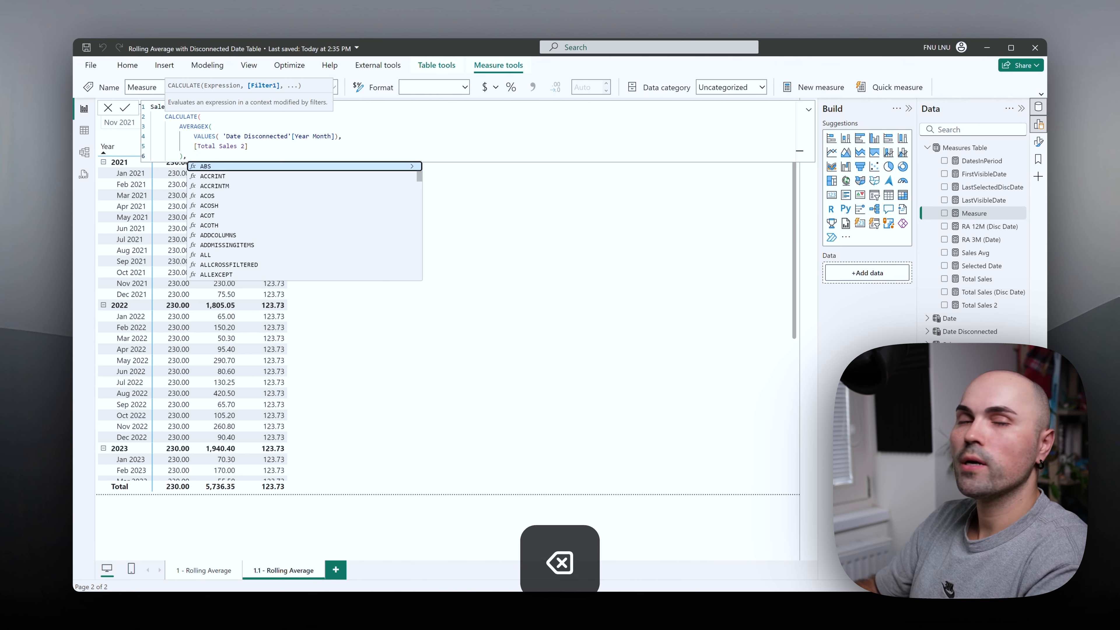
{"action": "left_click", "coordinate": [384, 157]}
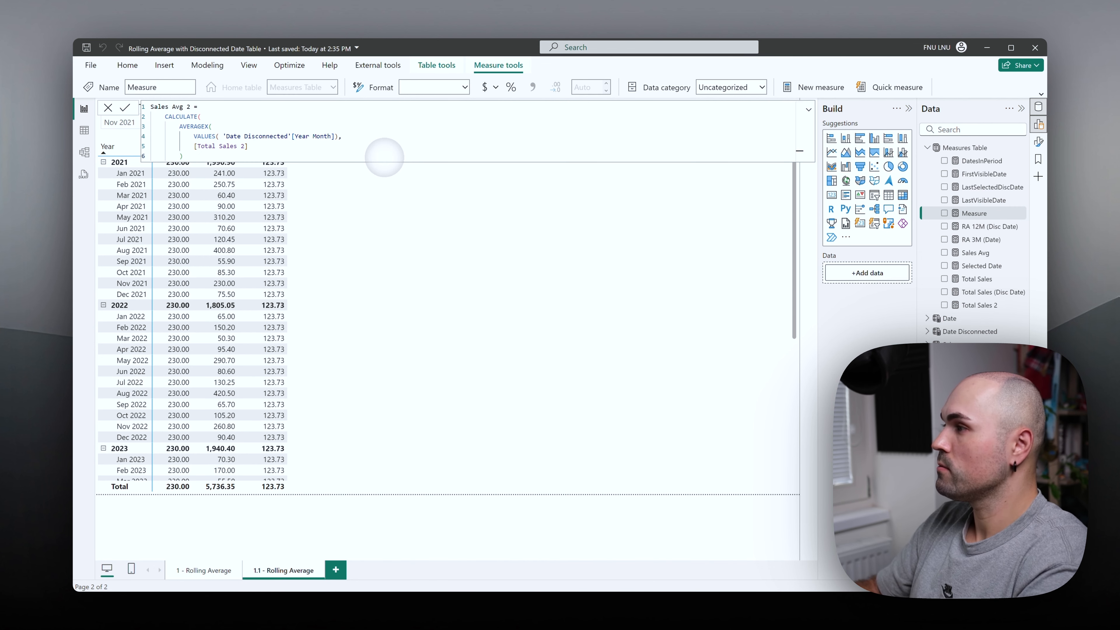
{"action": "key", "text": "Return"}
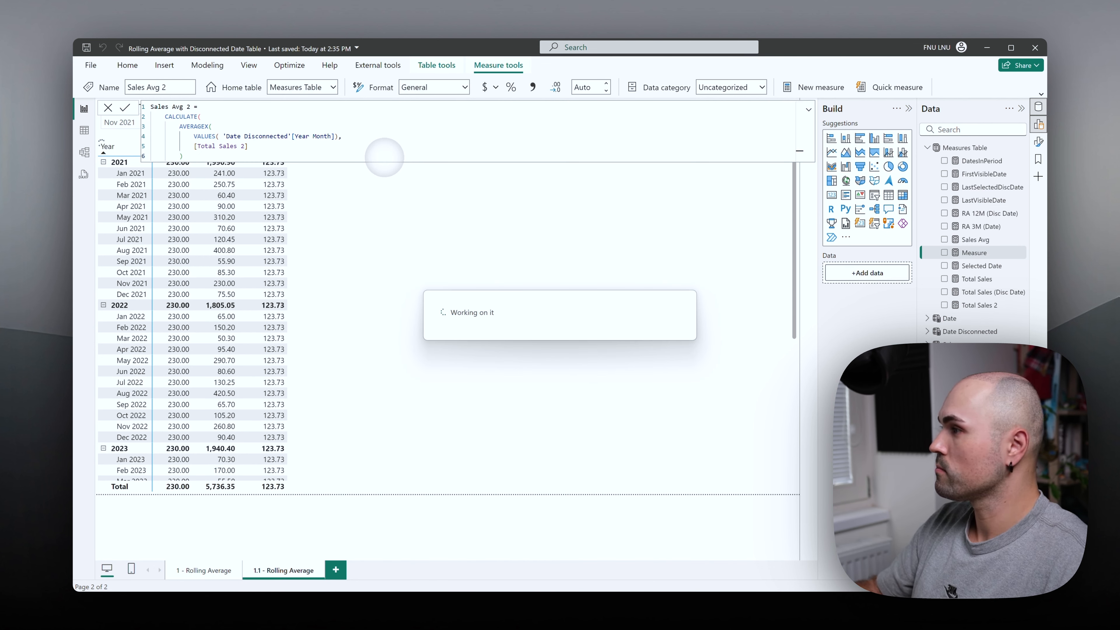
{"action": "type", "text": ")"}
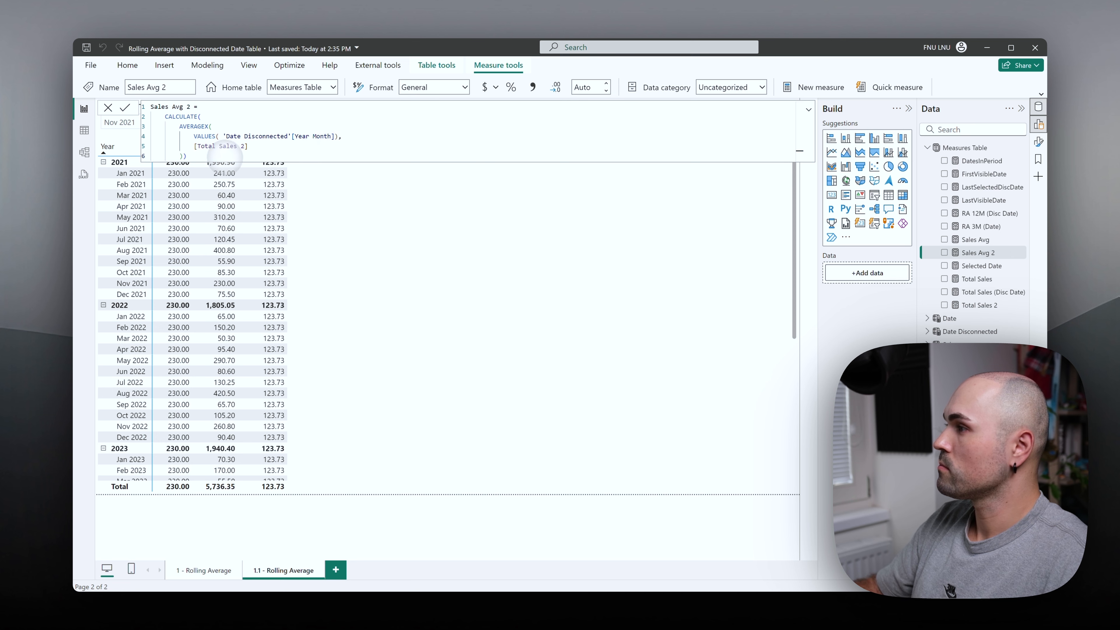
{"action": "key", "text": "Return"}
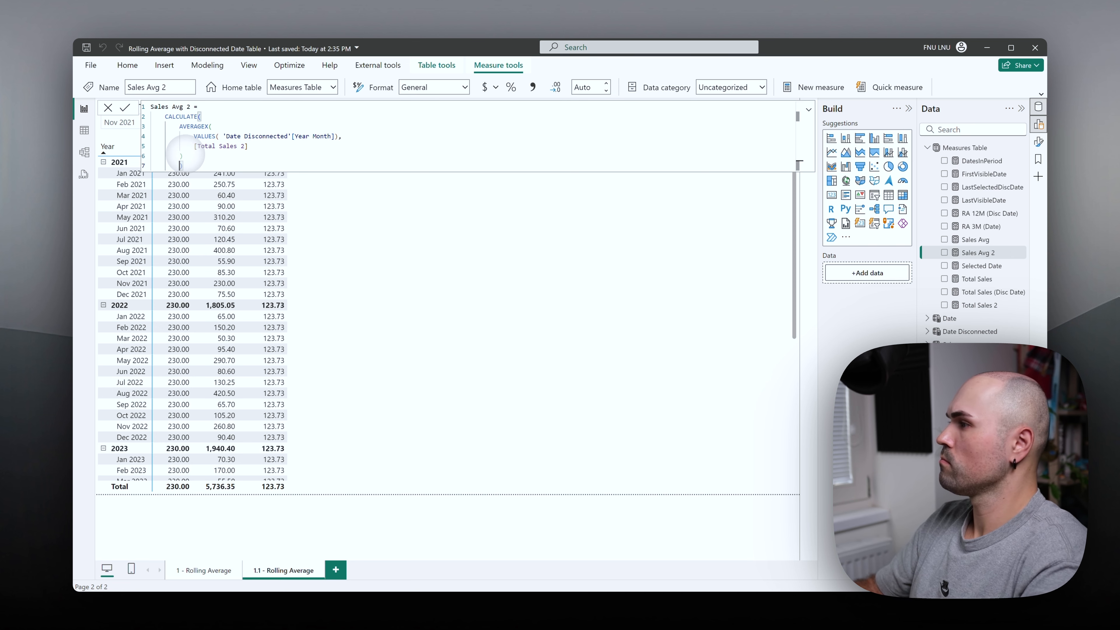
{"action": "key", "text": "BackSpace"}
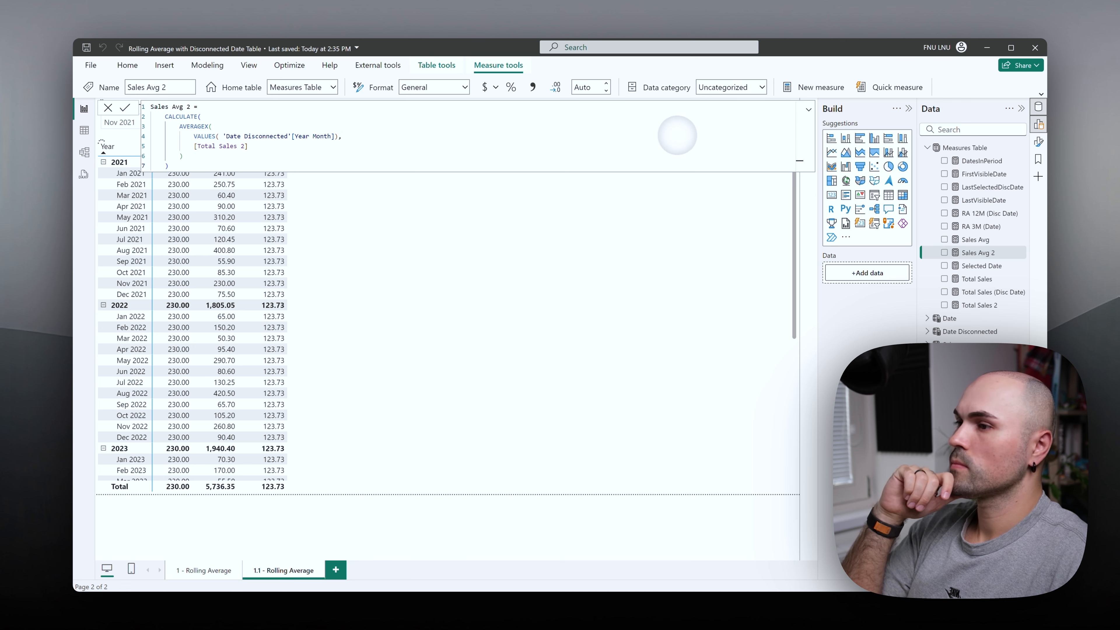
{"action": "key", "text": "Return"}
Add Sales Avg 2 to the matrix values and examine the USERELATIONSHIP and REMOVEFILTERS arguments in the Total Sales 2 formula behind it
{"action": "left_click", "coordinate": [991, 253]}
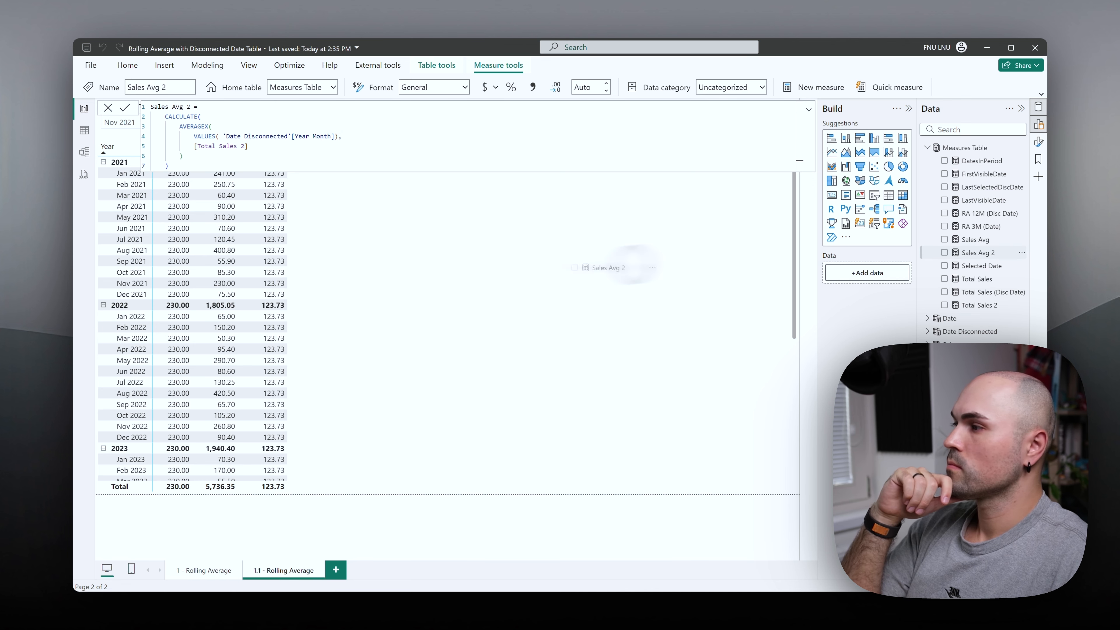
{"action": "left_click", "coordinate": [768, 149]}
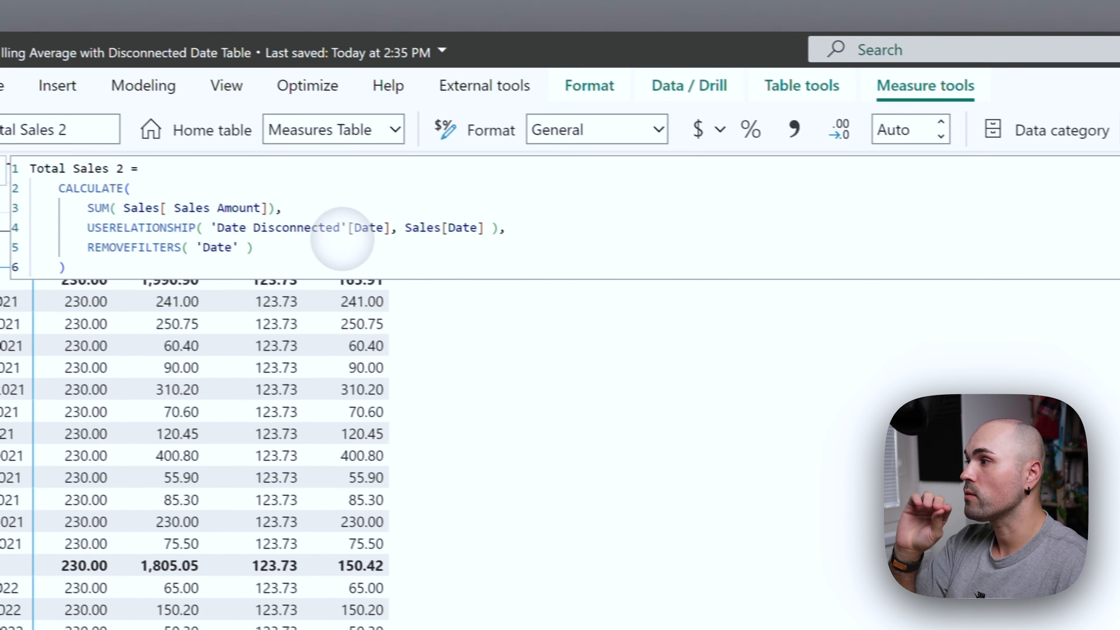
{"action": "double_click", "coordinate": [373, 238]}
{"action": "left_click", "coordinate": [364, 260]}
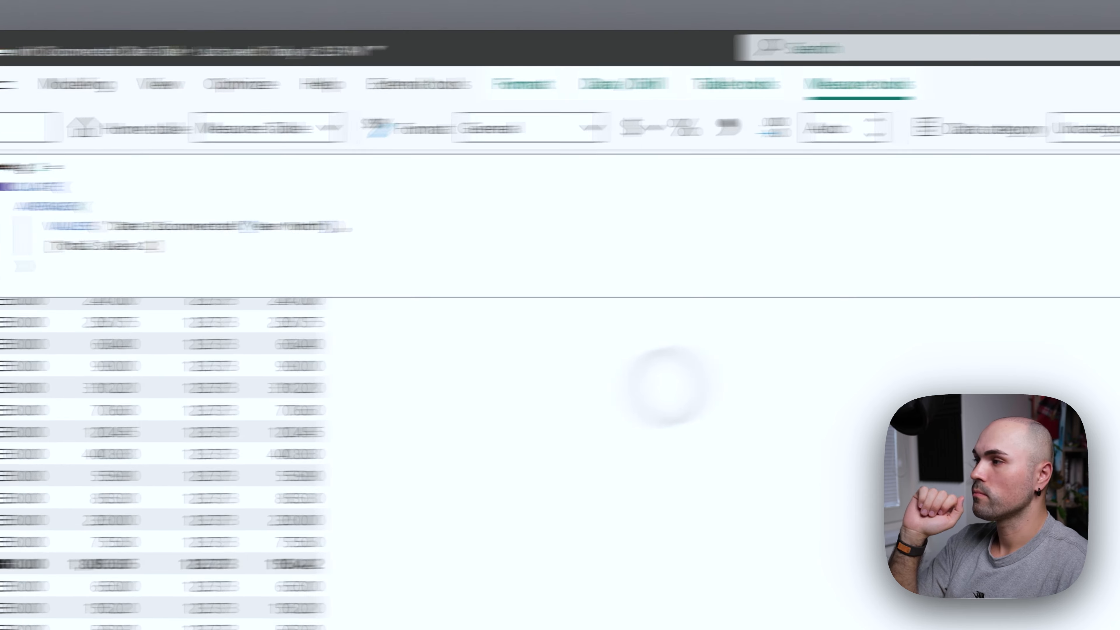
{"action": "left_click", "coordinate": [801, 181]}
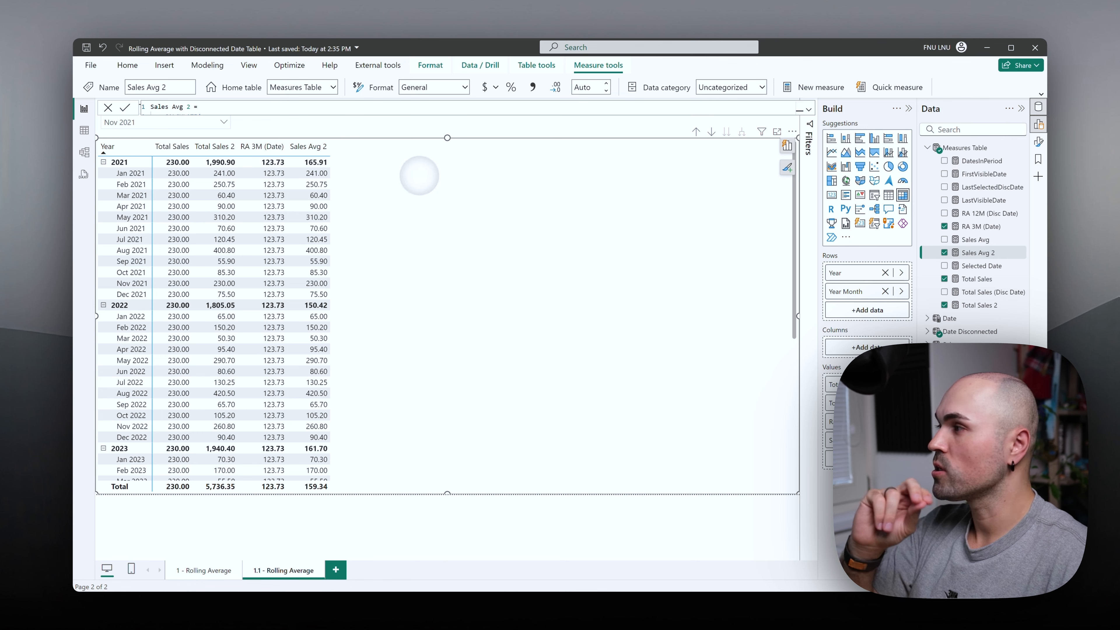
Add the LastSelectedDiscDate measure to the matrix values beside Sales Avg 2
{"action": "left_click", "coordinate": [392, 132]}
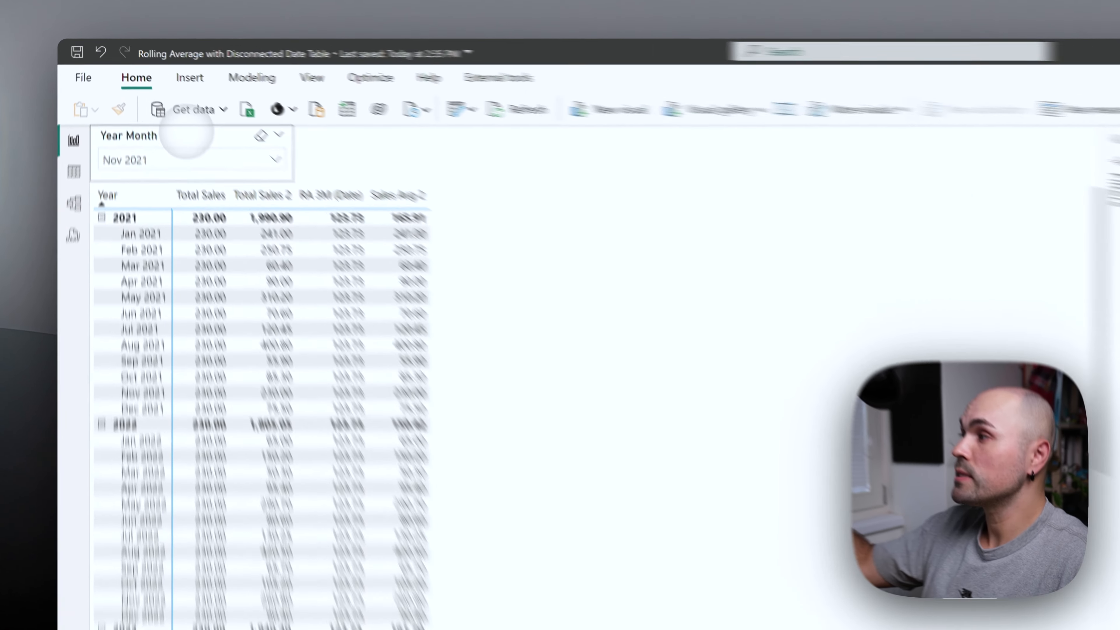
{"action": "left_click", "coordinate": [187, 135]}
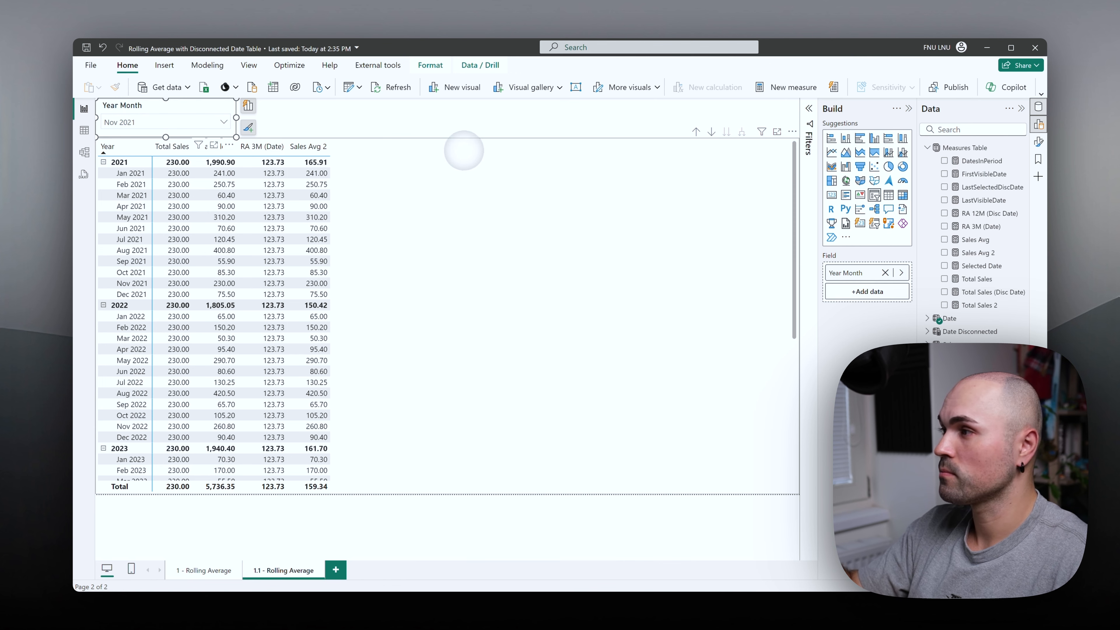
{"action": "left_click", "coordinate": [464, 150]}
{"action": "left_click", "coordinate": [981, 226]}
{"action": "left_click", "coordinate": [992, 187]}
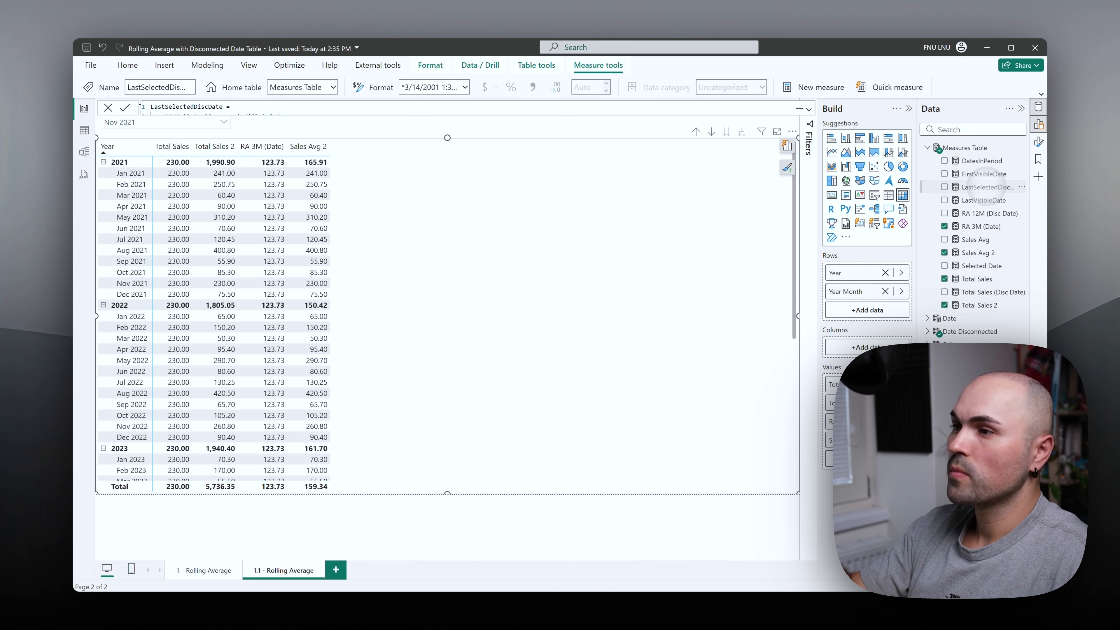
{"action": "left_click", "coordinate": [944, 187]}
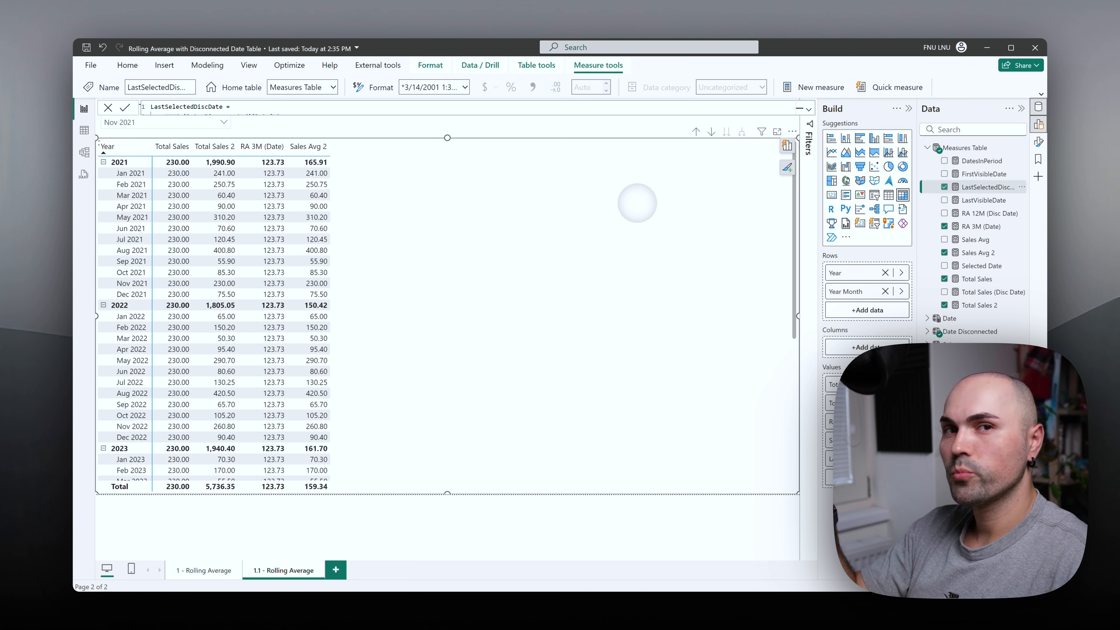
{"action": "left_click", "coordinate": [637, 203]}
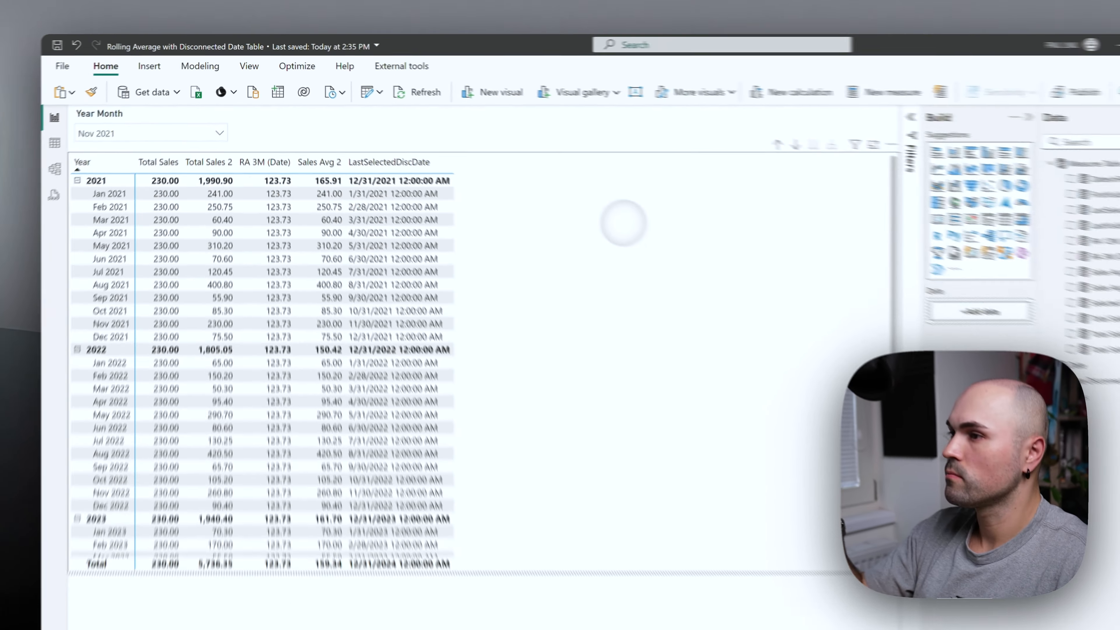
Examine the DATESINPERIOD arguments in the RA 3M (Date) formula: date column, LastCurrentDate, NumOfMonths and MONTH
{"action": "left_click", "coordinate": [876, 338]}
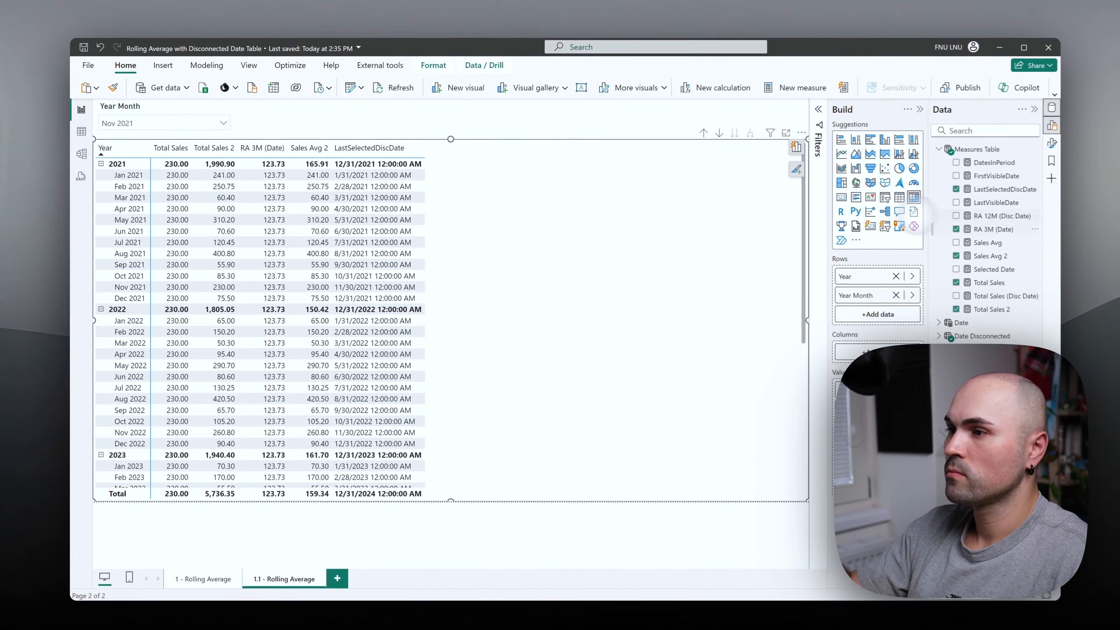
{"action": "left_click", "coordinate": [982, 226]}
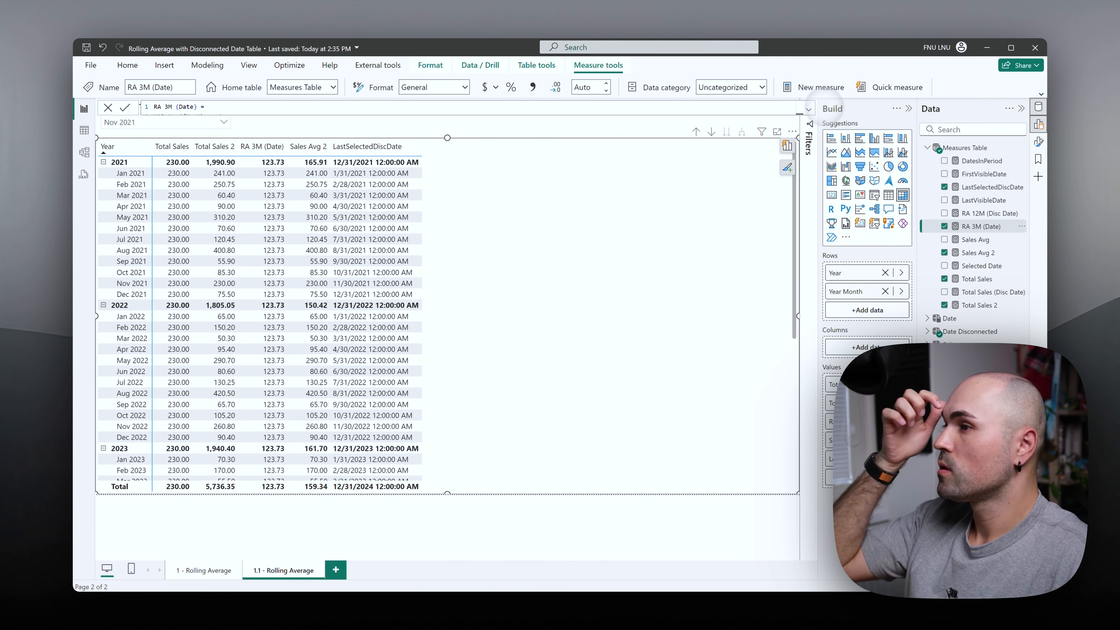
{"action": "left_click", "coordinate": [808, 109]}
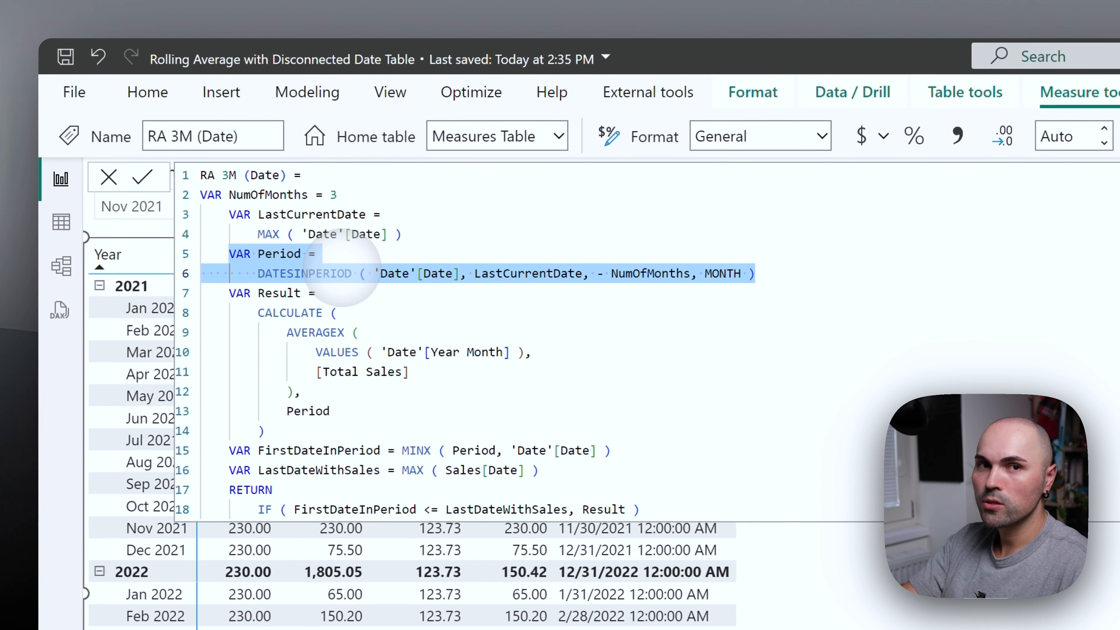
{"action": "left_click", "coordinate": [330, 273]}
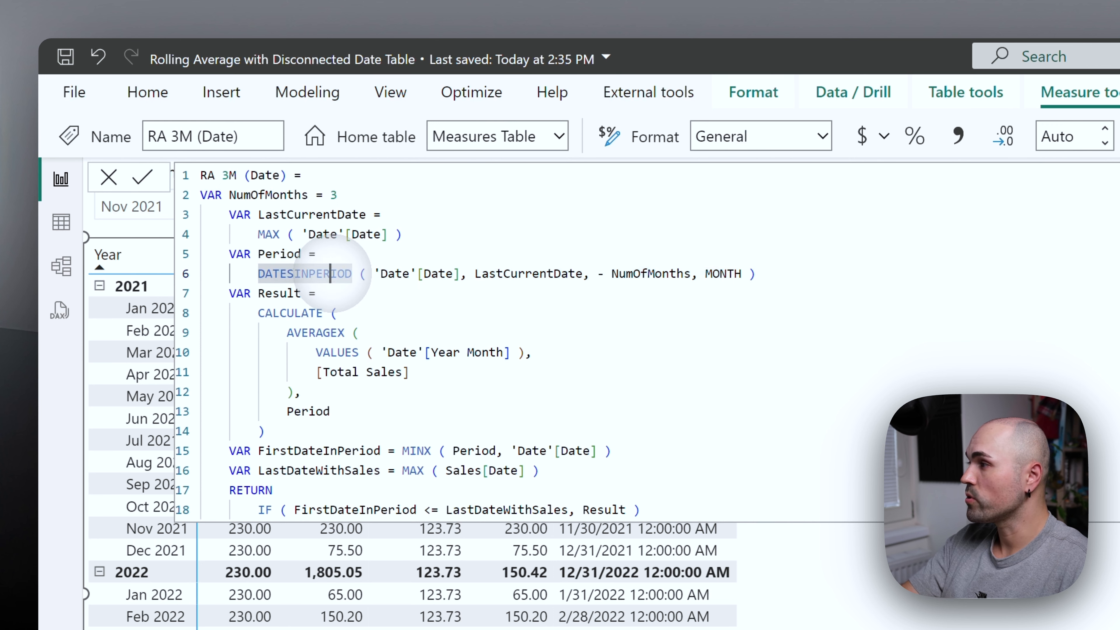
{"action": "left_click", "coordinate": [430, 273]}
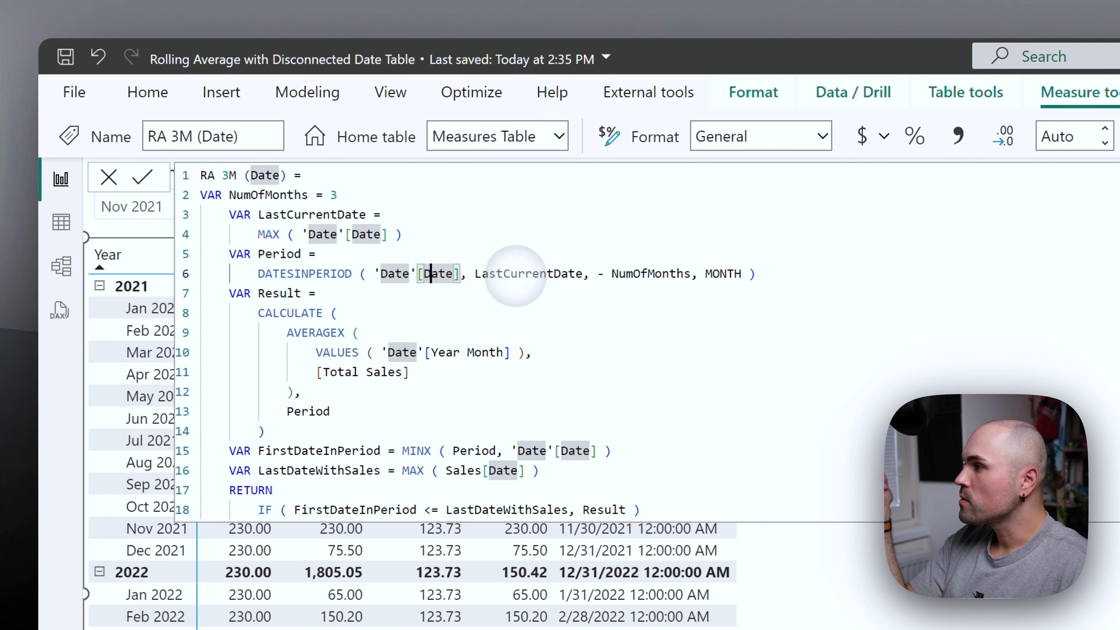
{"action": "left_click", "coordinate": [522, 275]}
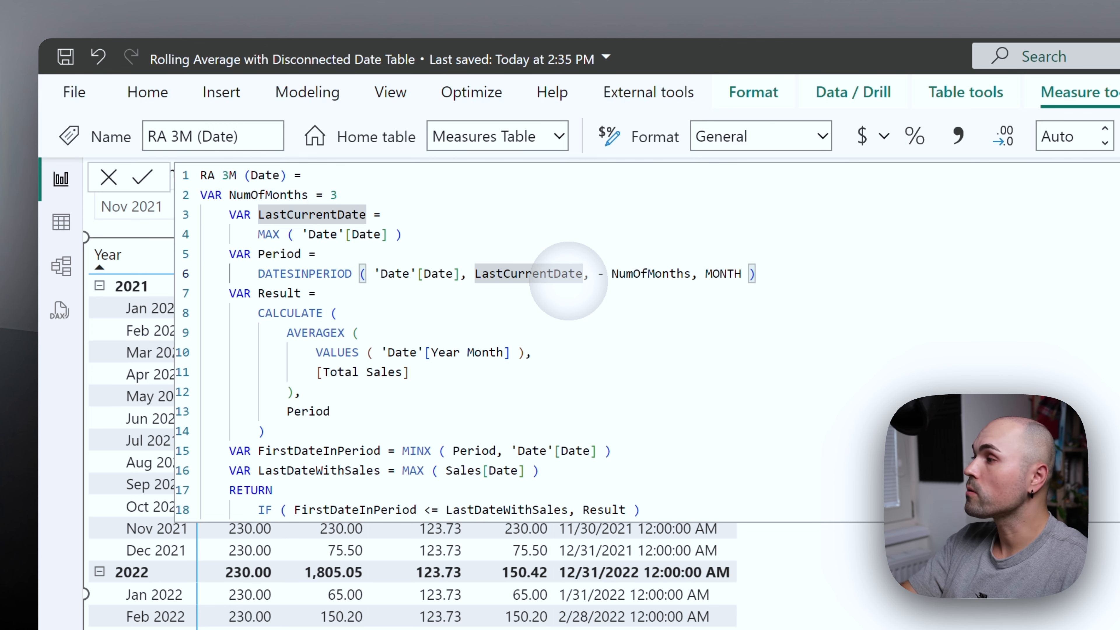
{"action": "left_click", "coordinate": [626, 274]}
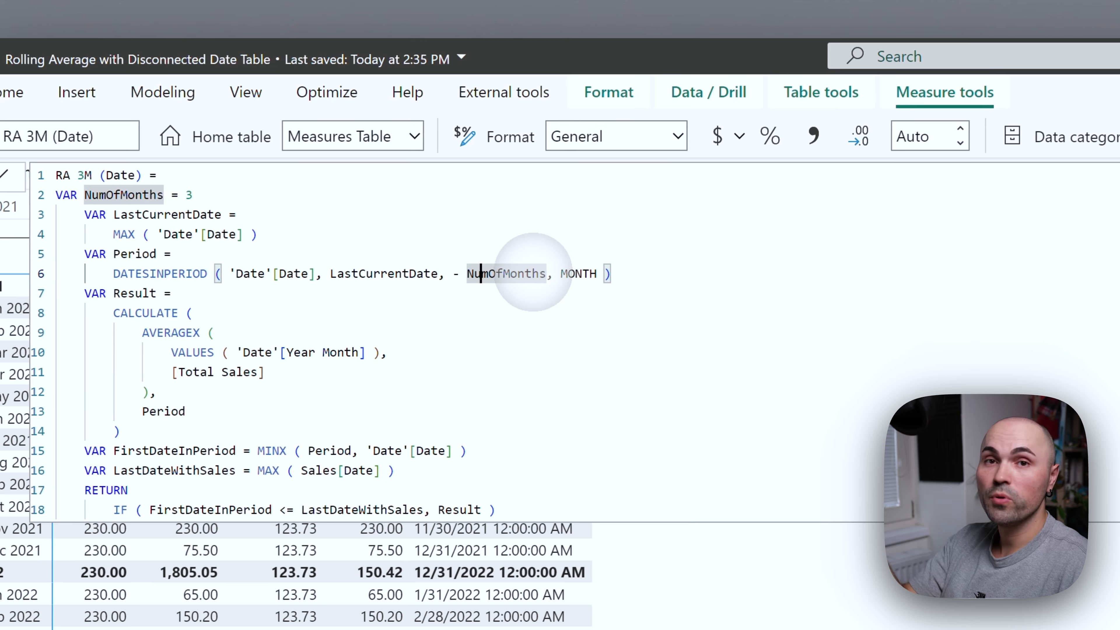
{"action": "left_click", "coordinate": [596, 274]}
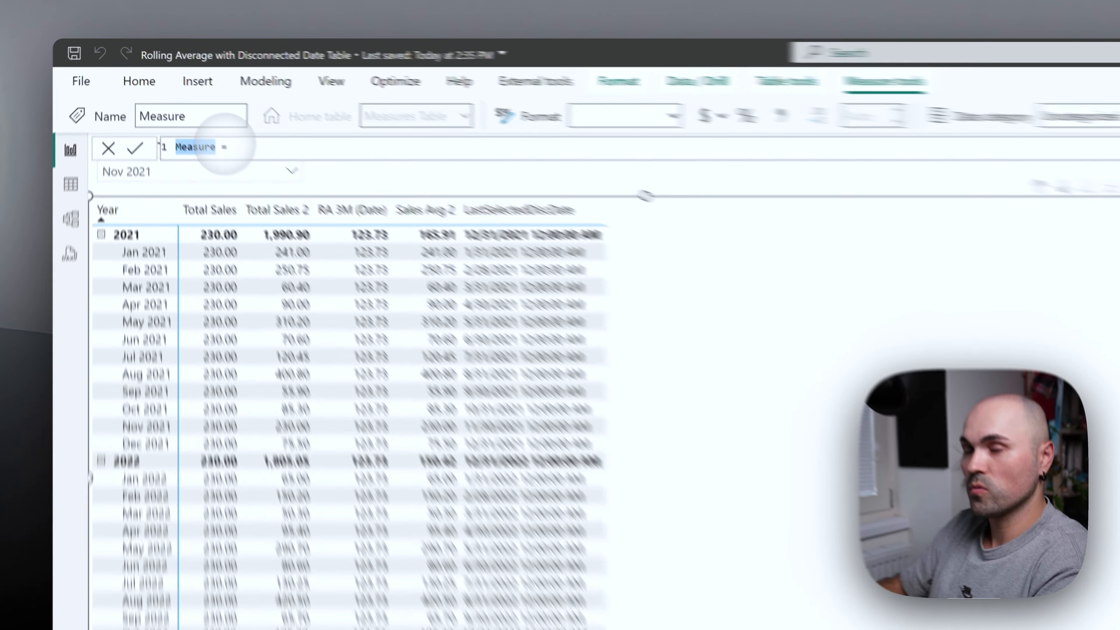
Create a new measure named DatesInPeriod 2 and start its formula body on a separate line
{"action": "type", "text": "Da"}
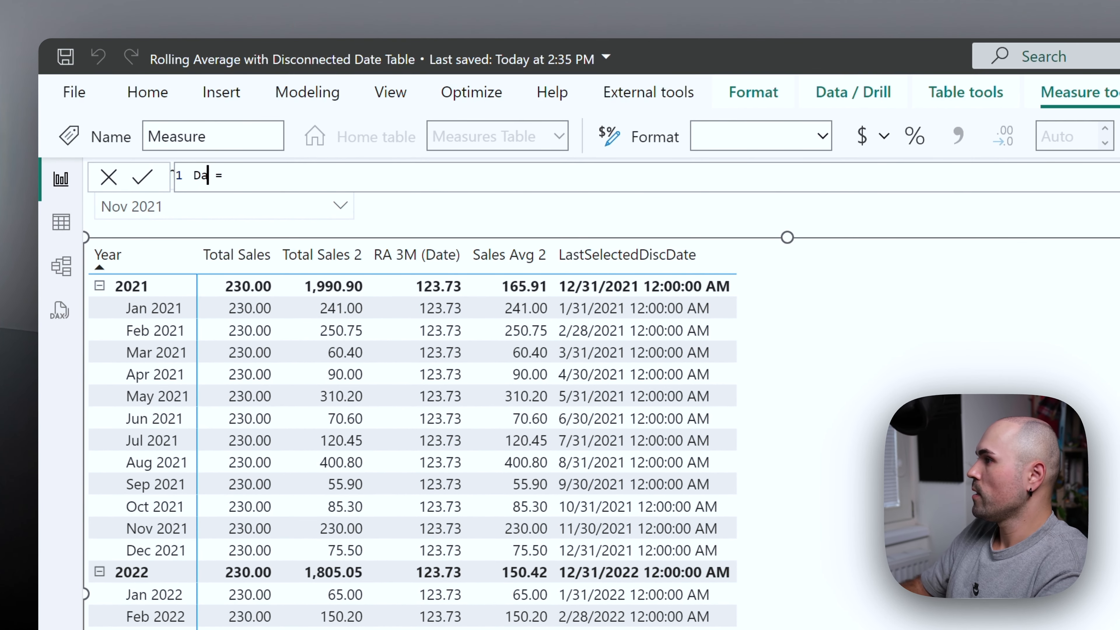
{"action": "type", "text": "tesInPeriod 2"}
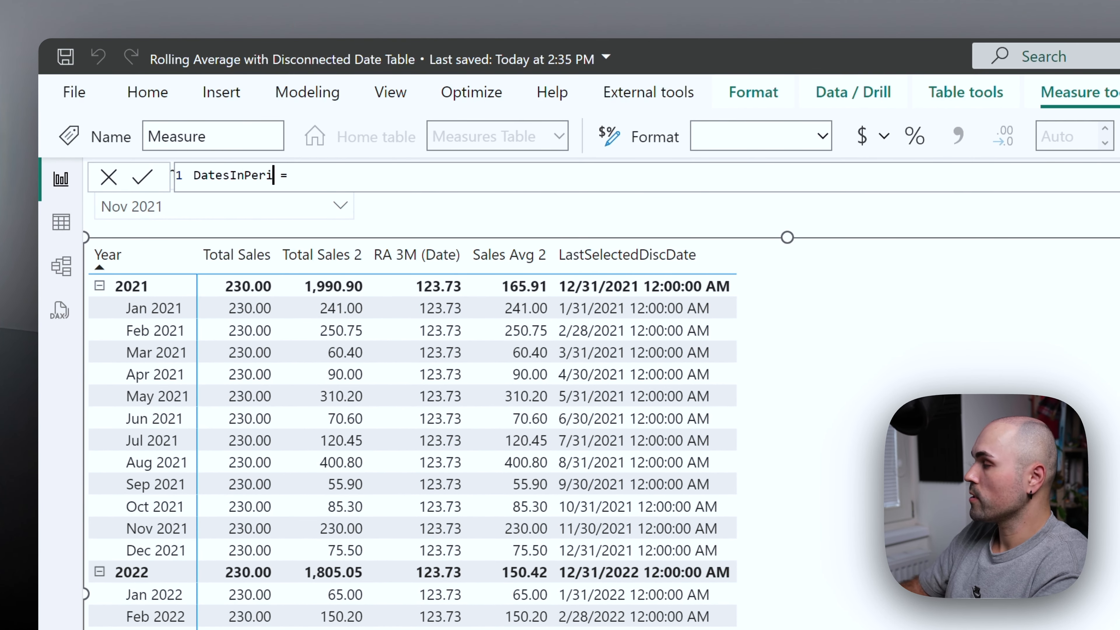
{"action": "key", "text": "BackSpace"}
{"action": "key", "text": "Right"}
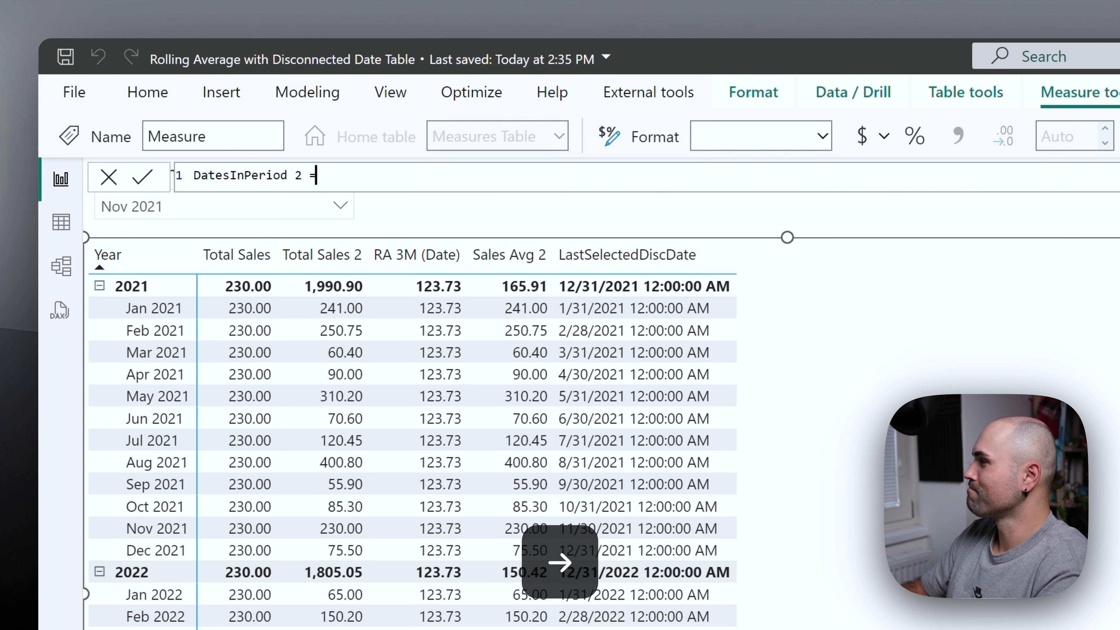
{"action": "key", "text": "Right"}
{"action": "key", "text": "shift+Return"}
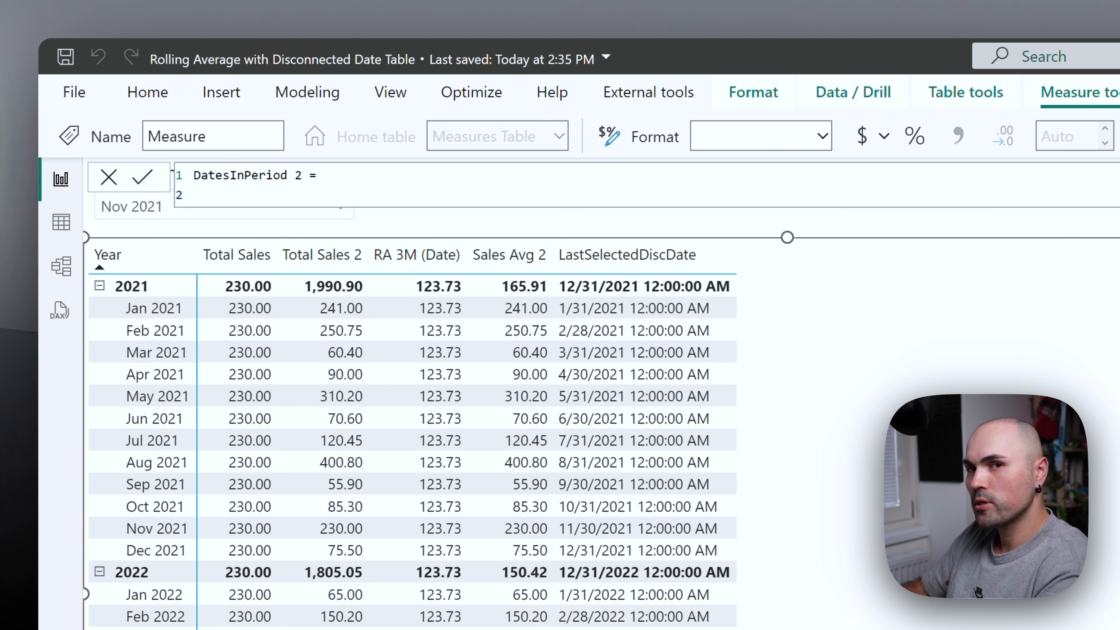
Declare a variable named _Period in the DatesInPeriod 2 formula
{"action": "key", "text": "BackSpace"}
{"action": "type", "text": "VAR"}
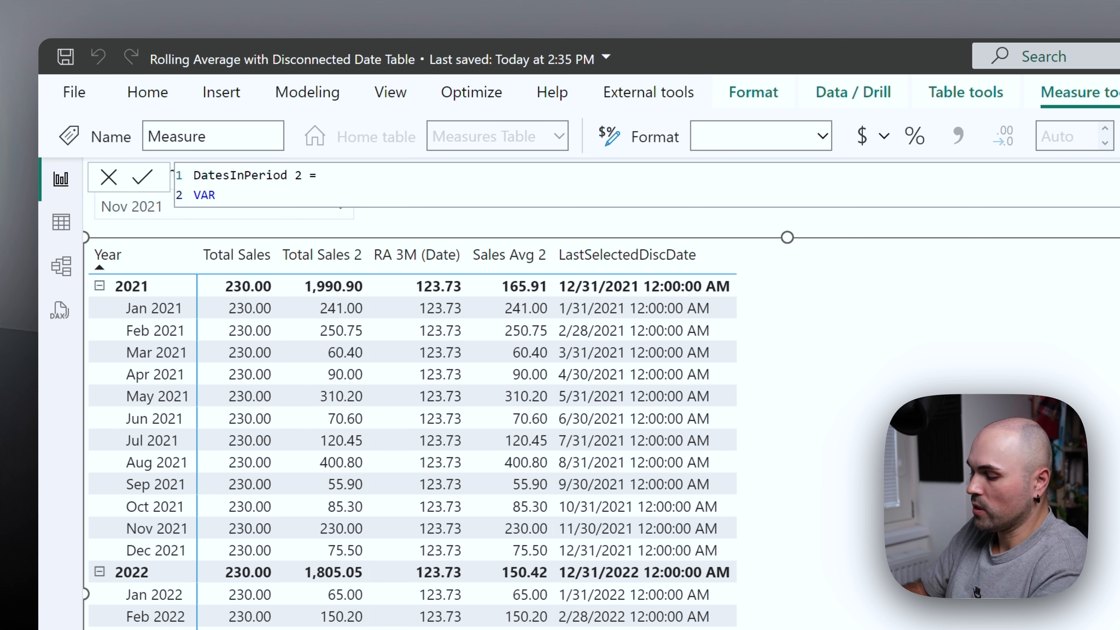
{"action": "type", "text": "_p"}
{"action": "key", "text": "BackSpace"}
{"action": "key", "text": "BackSpace"}
{"action": "type", "text": "_Period ="}
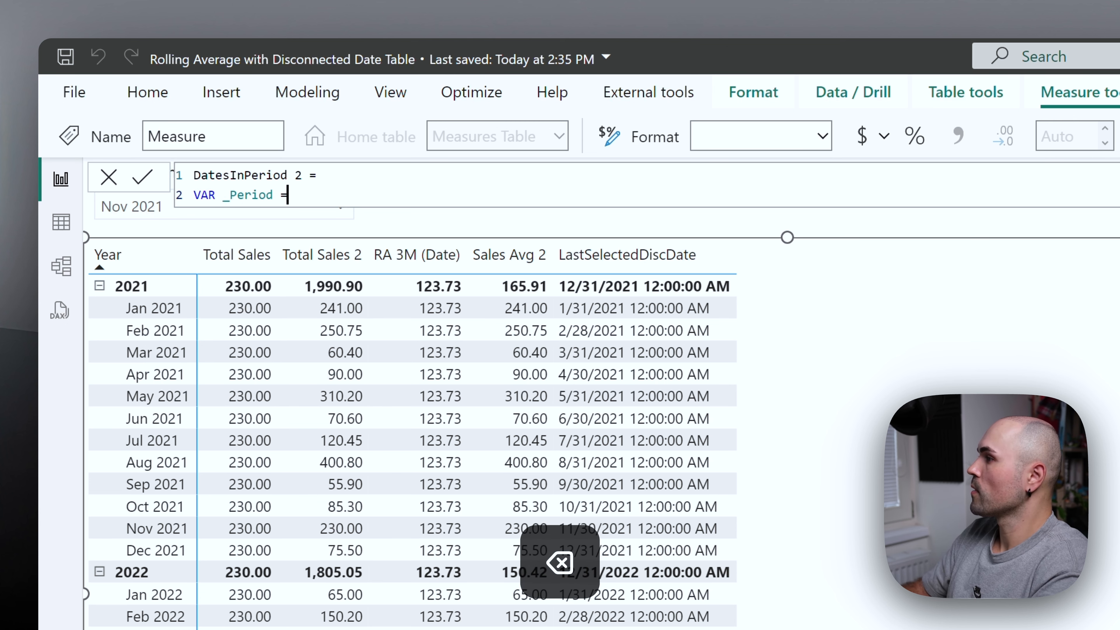
Insert the DATESINPERIOD function on an indented line as the definition of _Period
{"action": "key", "text": "shift+Return"}
{"action": "type", "text": "d"}
{"action": "key", "text": "BackSpace"}
{"action": "key", "text": "Tab"}
{"action": "type", "text": "dates"}
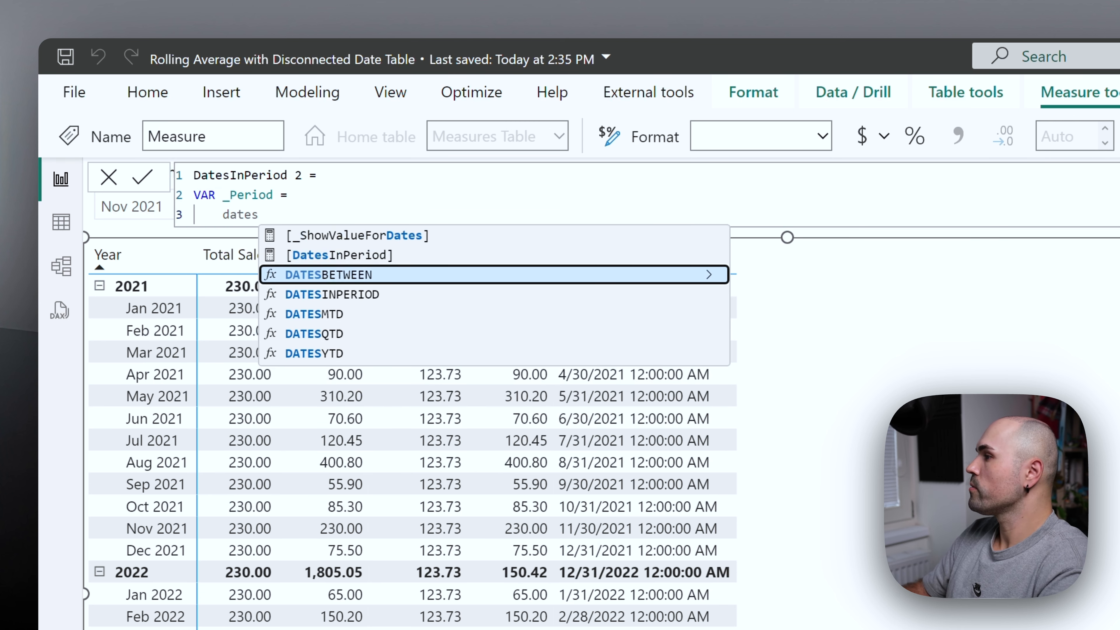
{"action": "key", "text": "Down"}
{"action": "key", "text": "Tab"}
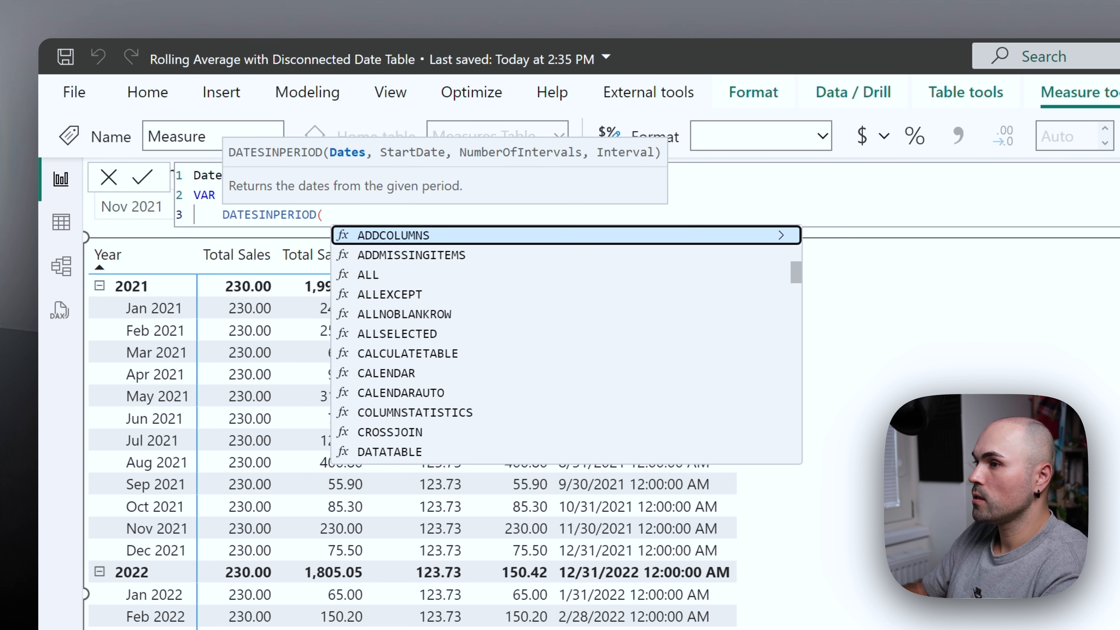
Enter 'Date Disconnected'[Date] as the Dates argument of DATESINPERIOD, followed by a comma
{"action": "type", "text": "last"}
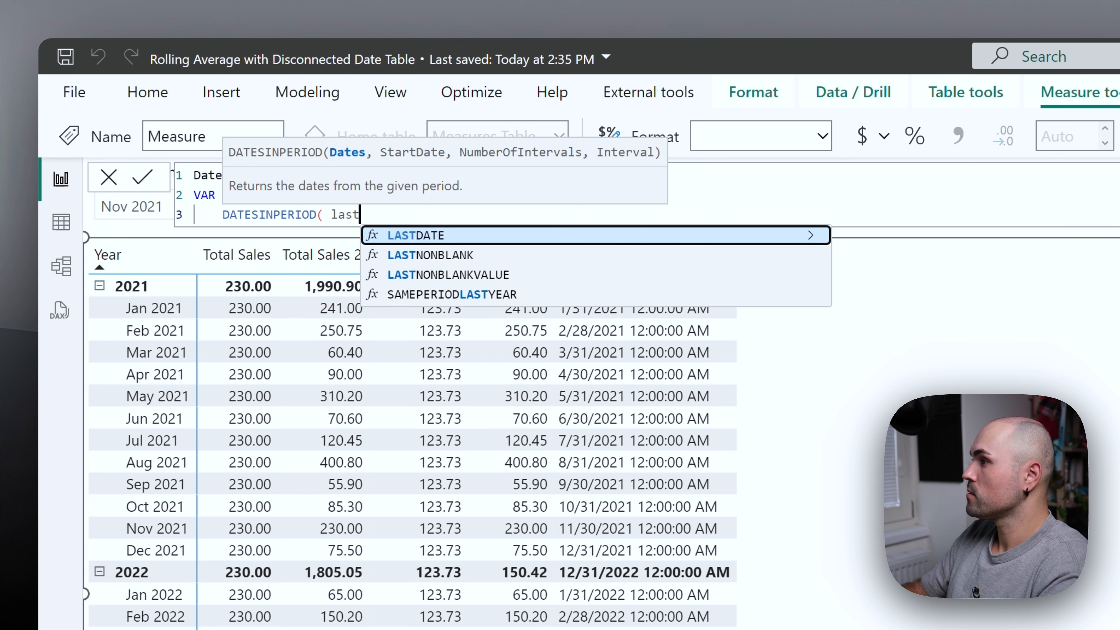
{"action": "key", "text": "BackSpace"}
{"action": "key", "text": "BackSpace"}
{"action": "key", "text": "BackSpace"}
{"action": "key", "text": "BackSpace"}
{"action": "type", "text": "discone"}
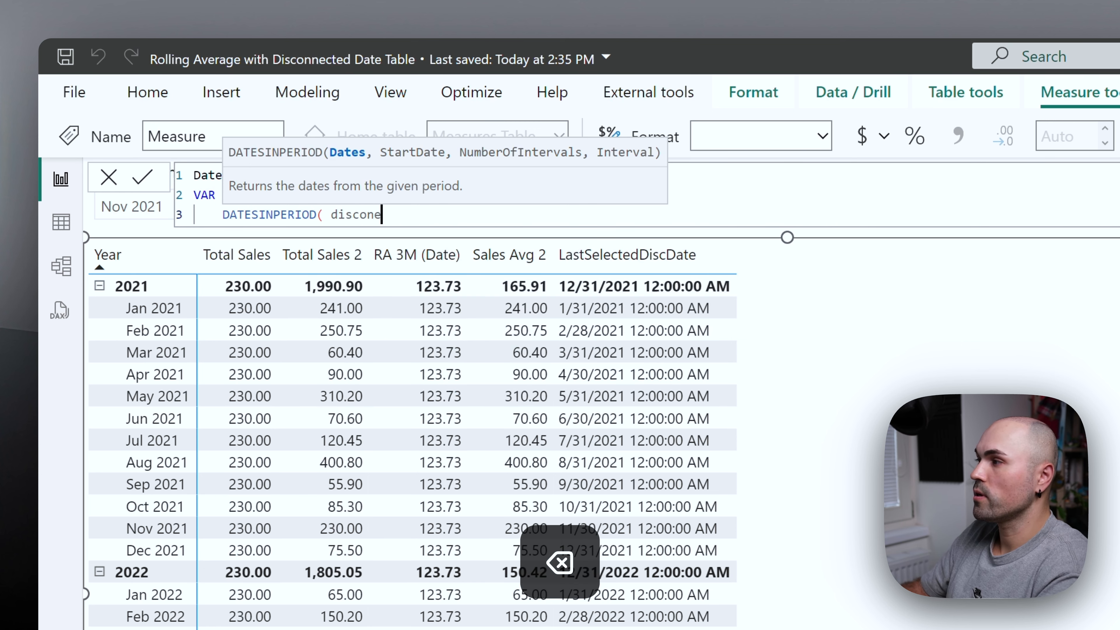
{"action": "key", "text": "BackSpace"}
{"action": "key", "text": "Down"}
{"action": "key", "text": "Tab"}
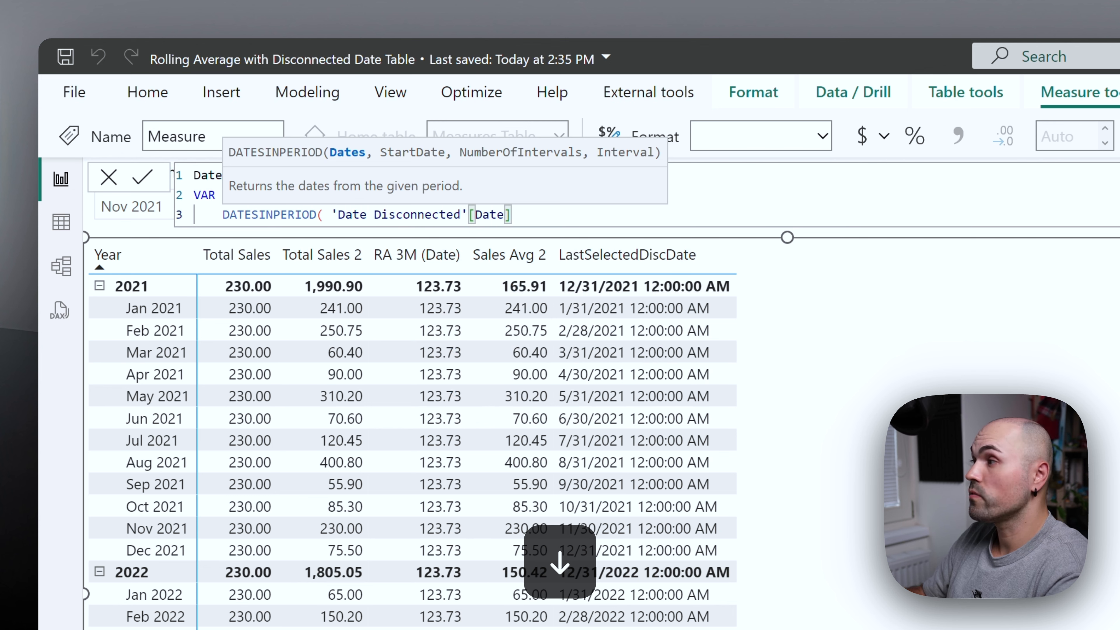
{"action": "type", "text": ","}
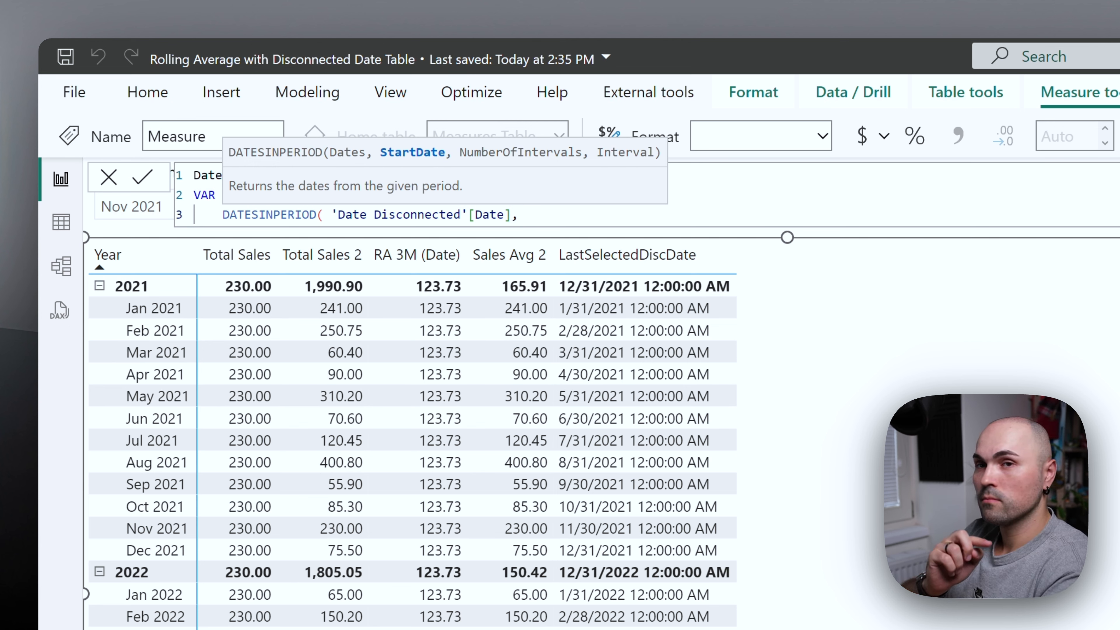
Enter the [LastSelectedDiscDate] measure as the StartDate argument of DATESINPERIOD
{"action": "type", "text": "last"}
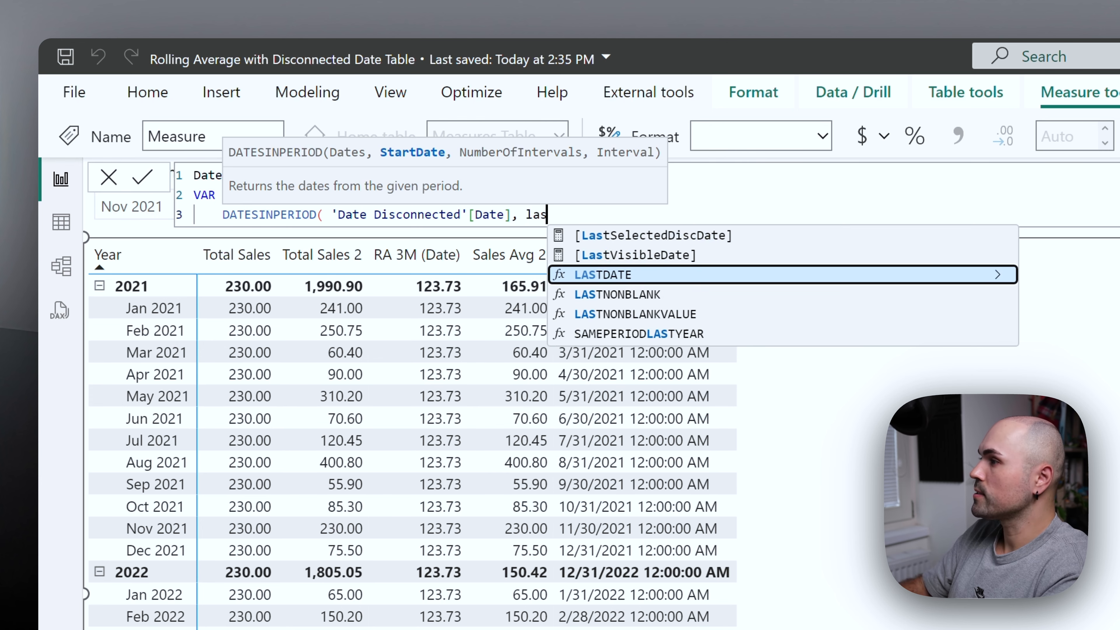
{"action": "key", "text": "Up"}
{"action": "key", "text": "Up"}
{"action": "key", "text": "Tab"}
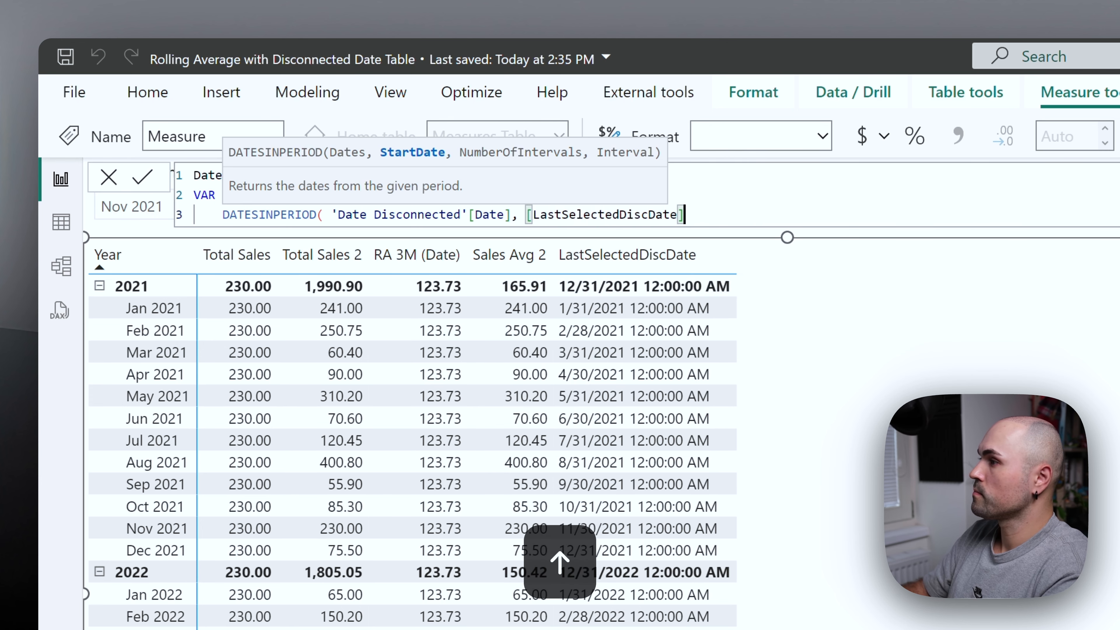
Set the number of intervals to -3 and the interval to MONTH, and close DATESINPERIOD
{"action": "type", "text": ", -3"}
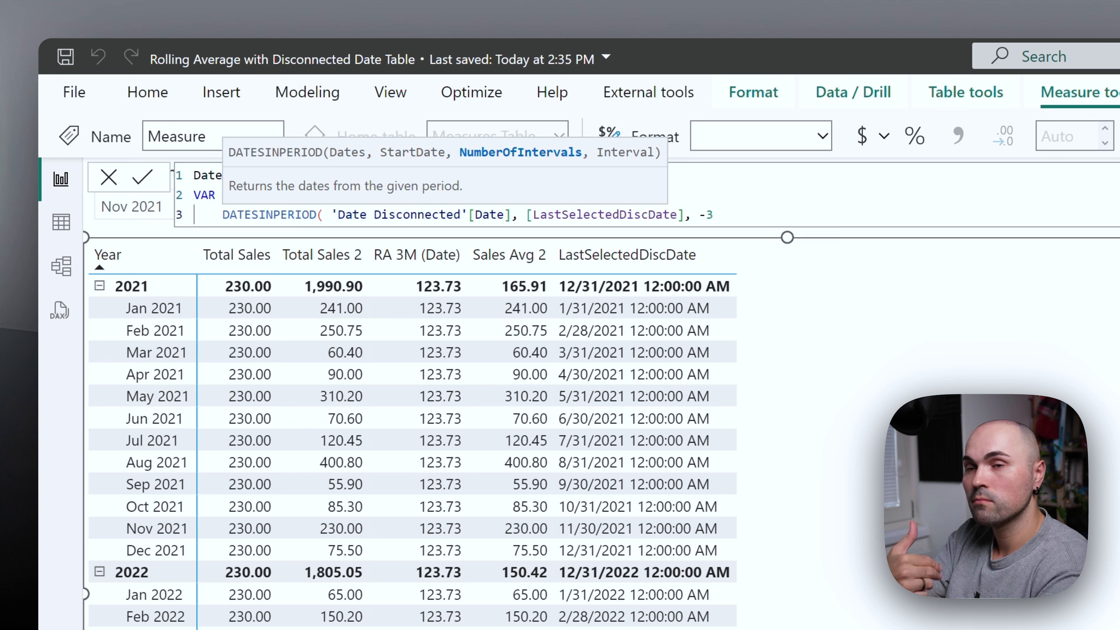
{"action": "type", "text": ","}
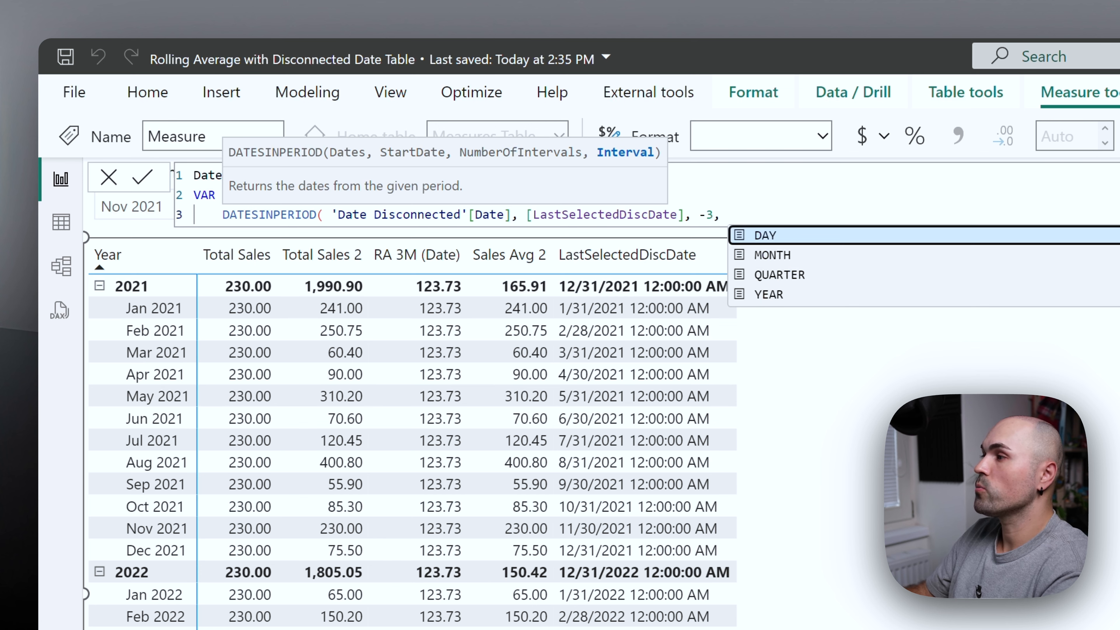
{"action": "key", "text": "Down"}
{"action": "key", "text": "Tab"}
{"action": "type", "text": ")"}
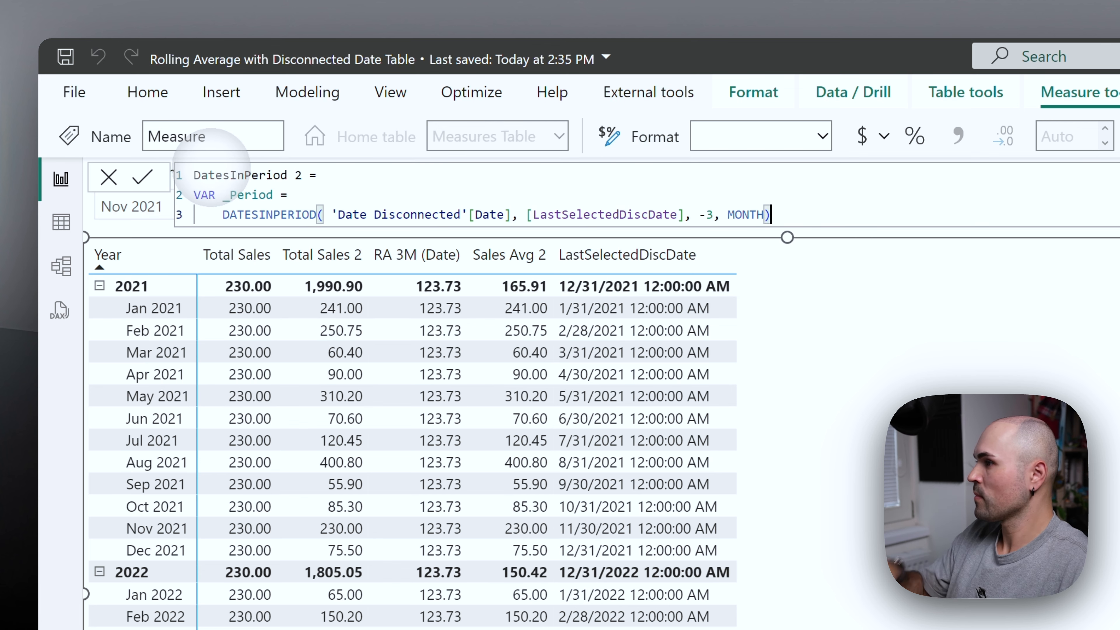
Add a RETURN of _Period on separate lines and commit the DatesInPeriod 2 measure
{"action": "key", "text": "shift+Return"}
{"action": "type", "text": "RETURN"}
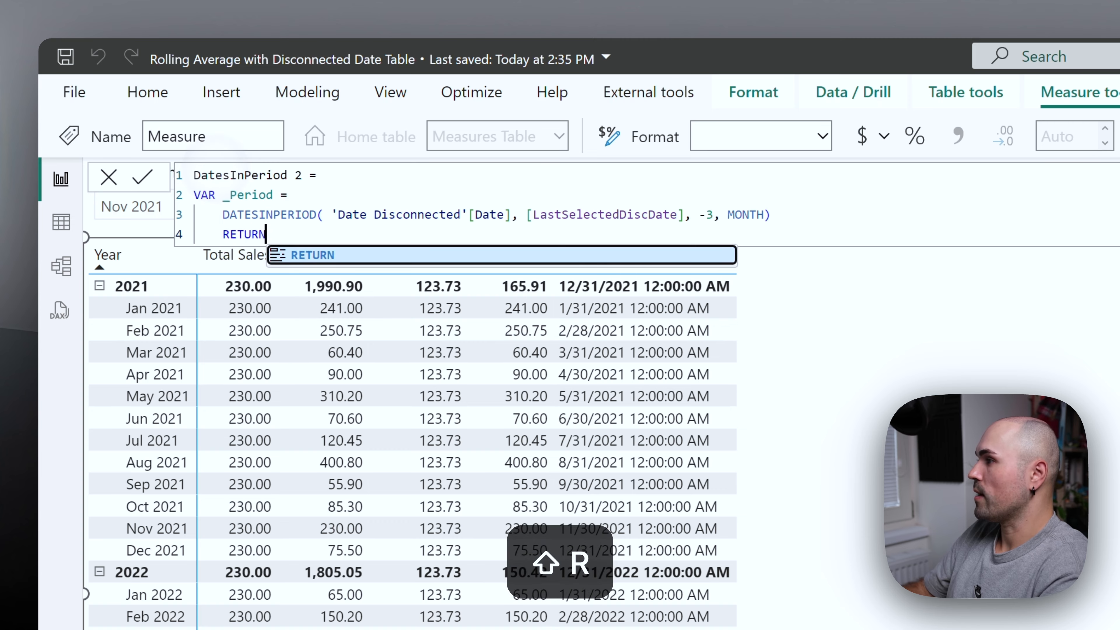
{"action": "key", "text": "shift+Return"}
{"action": "type", "text": "_Period"}
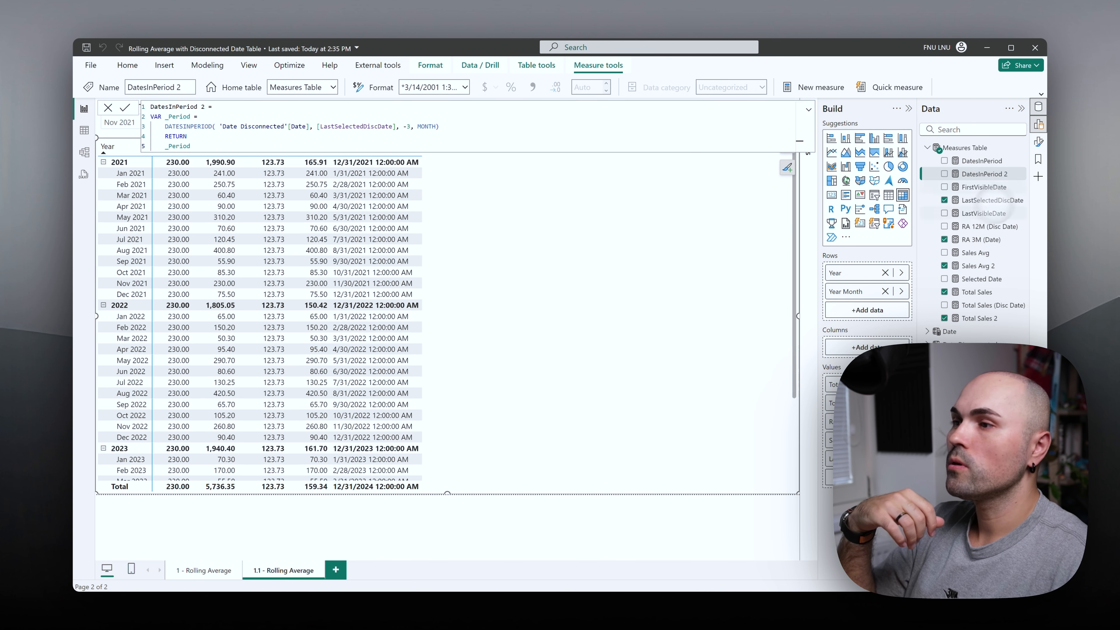
Add DatesInPeriod 2 to the matrix values, read the visual's error details, and close them
{"action": "left_click", "coordinate": [696, 256]}
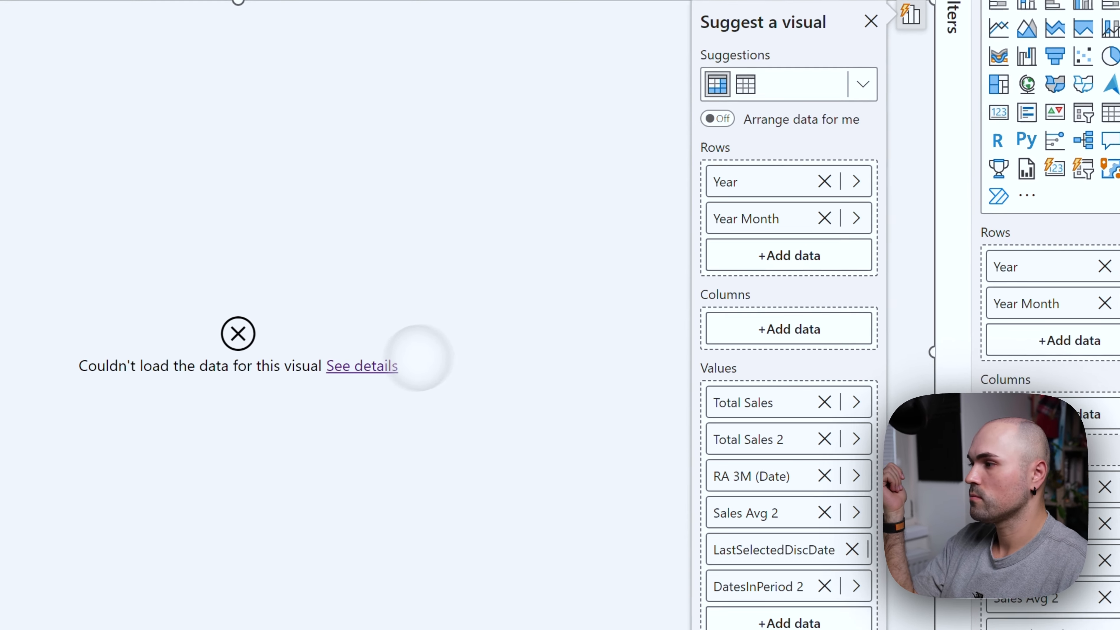
{"action": "left_click", "coordinate": [371, 365]}
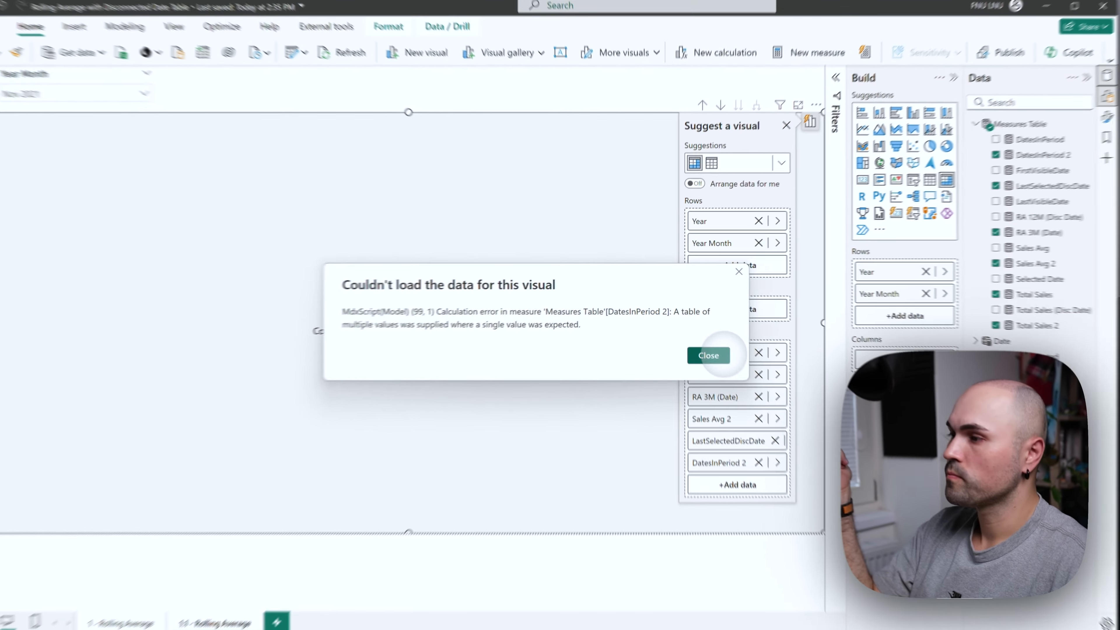
{"action": "left_click", "coordinate": [745, 404]}
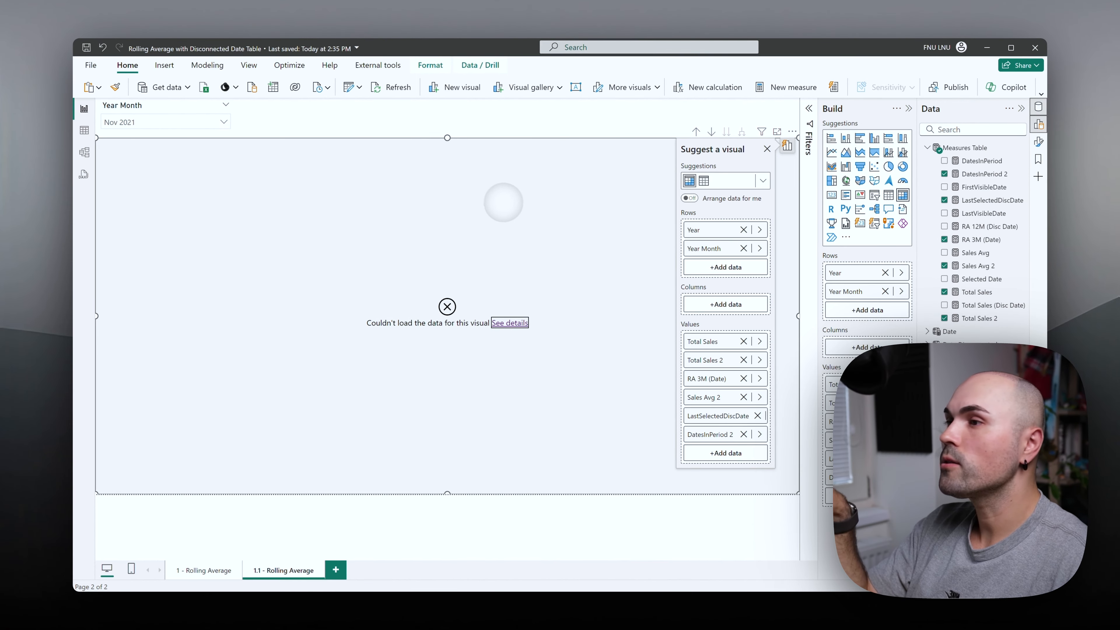
Open the DatesInPeriod 2 measure and start a CONCATENATEX after RETURN with _Period as its table argument
{"action": "left_click", "coordinate": [983, 173]}
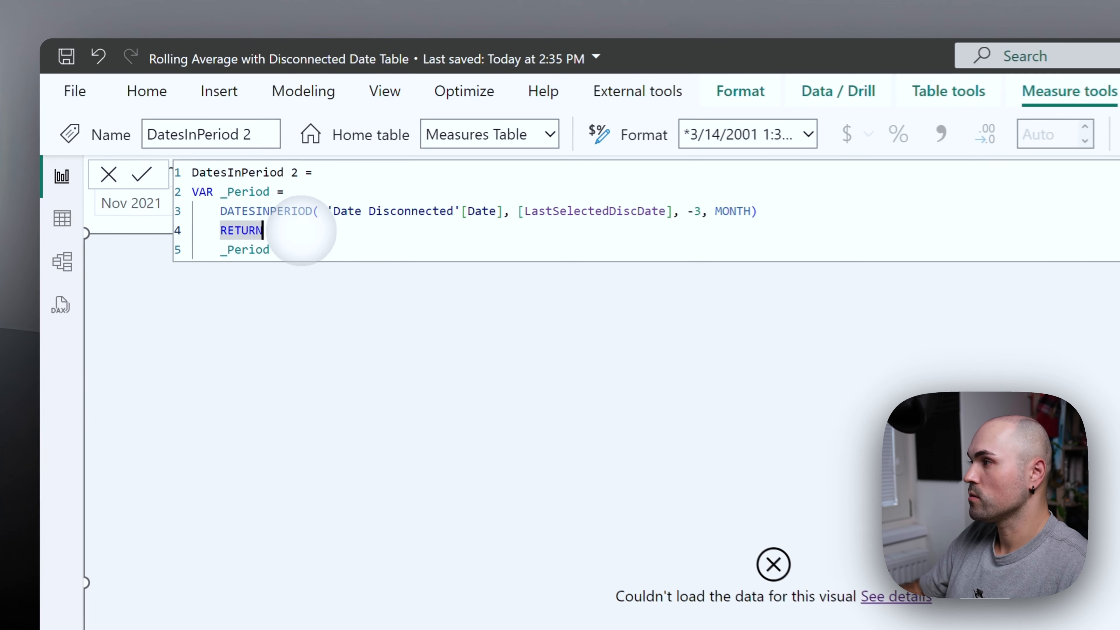
{"action": "key", "text": "Right"}
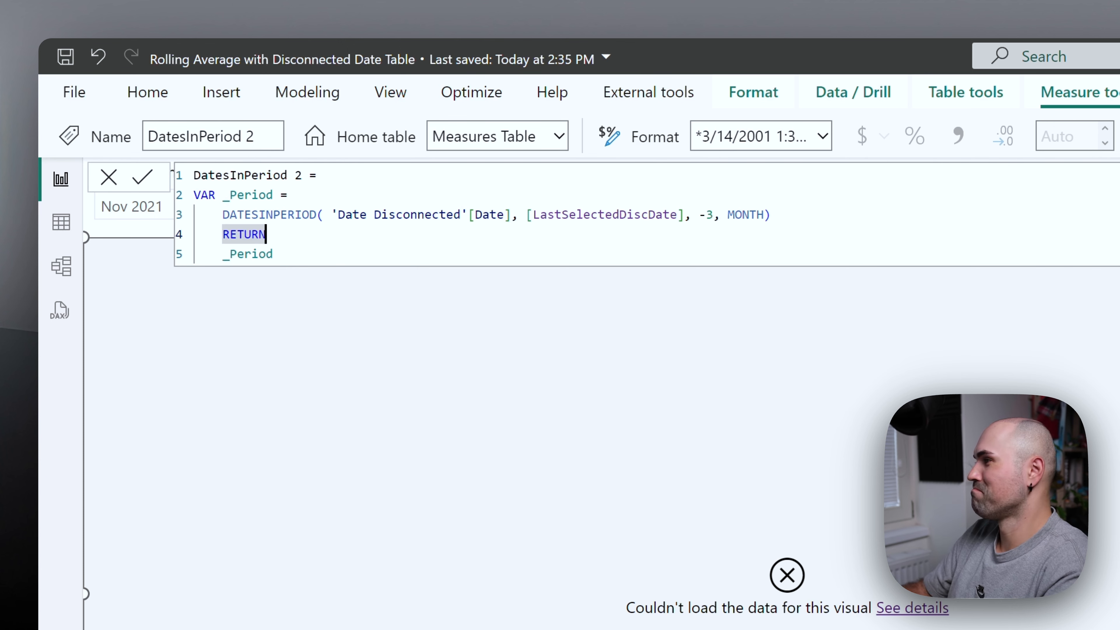
{"action": "key", "text": "Return"}
{"action": "type", "text": "con"}
{"action": "key", "text": "Down"}
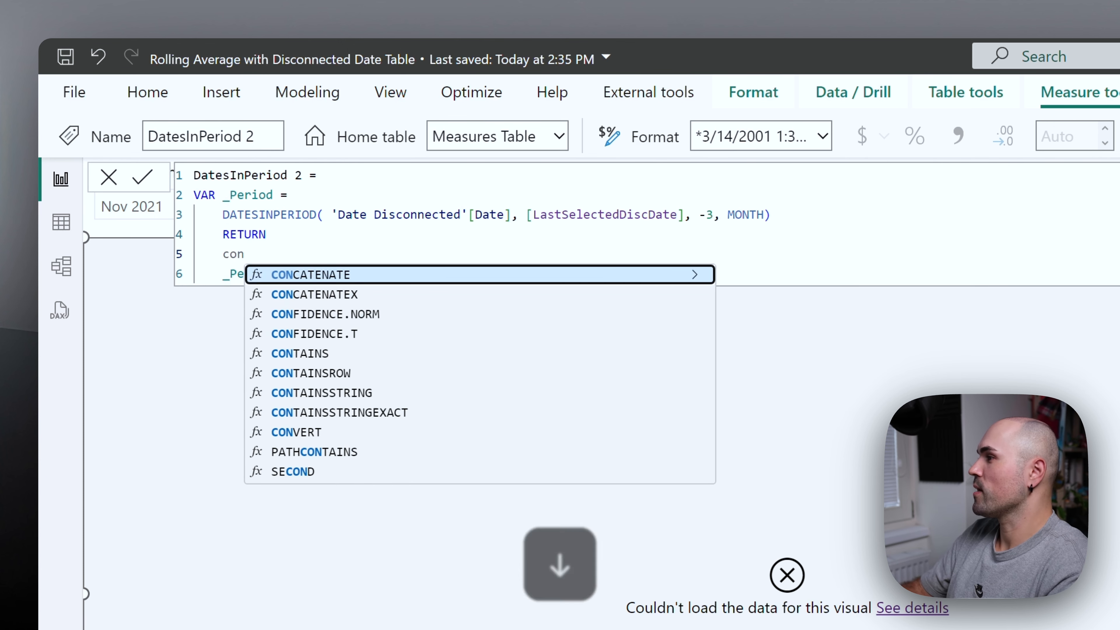
{"action": "key", "text": "Tab"}
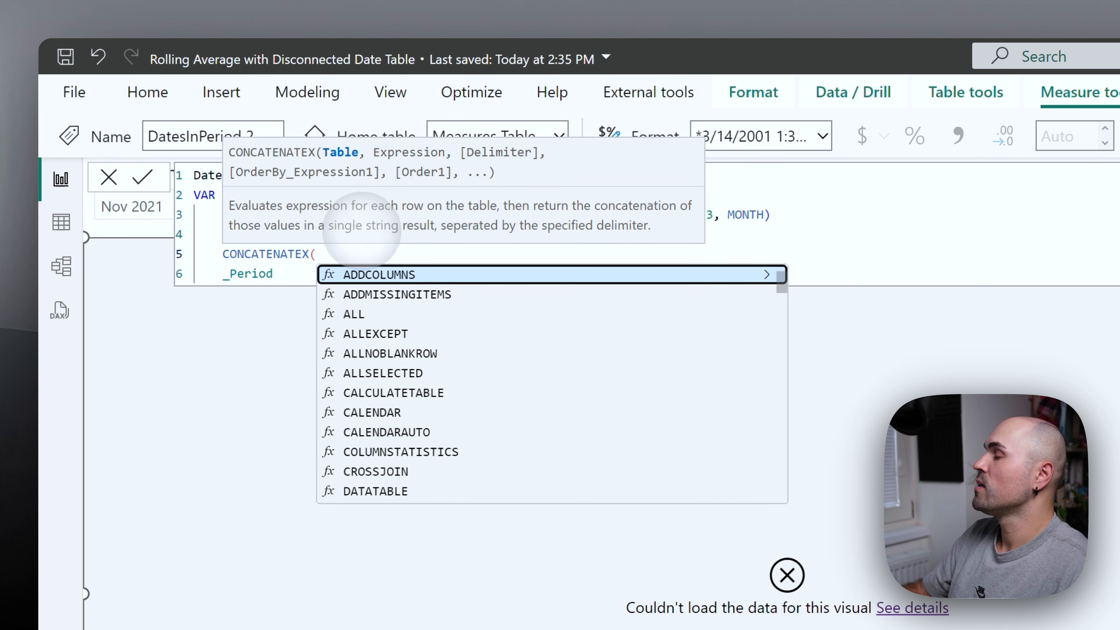
{"action": "left_click", "coordinate": [285, 273]}
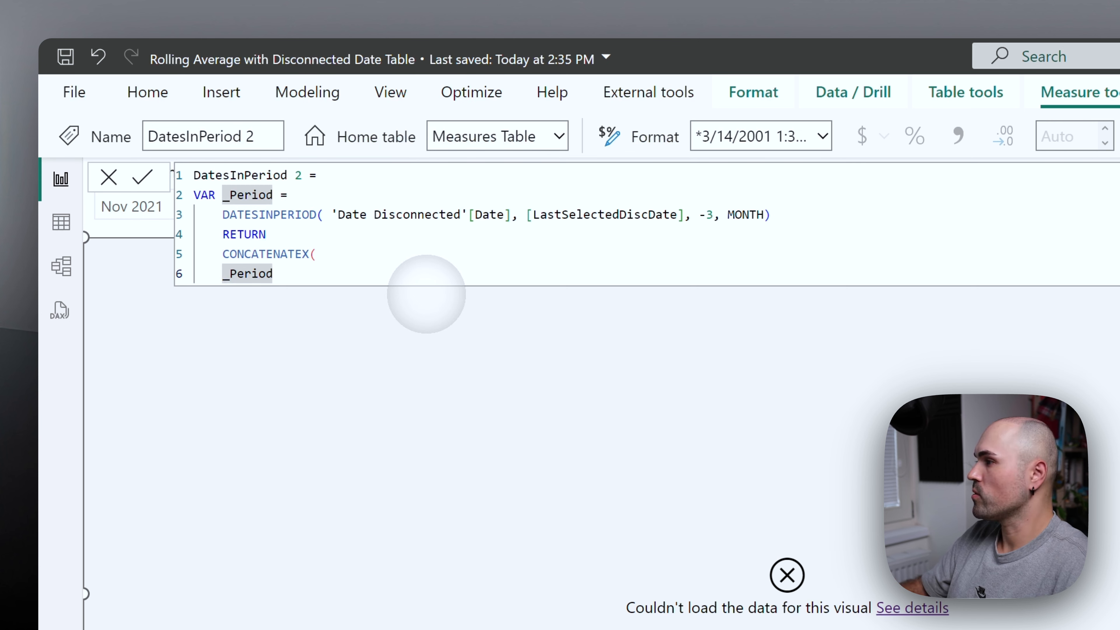
{"action": "type", "text": ","}
{"action": "key", "text": "shift+Return"}
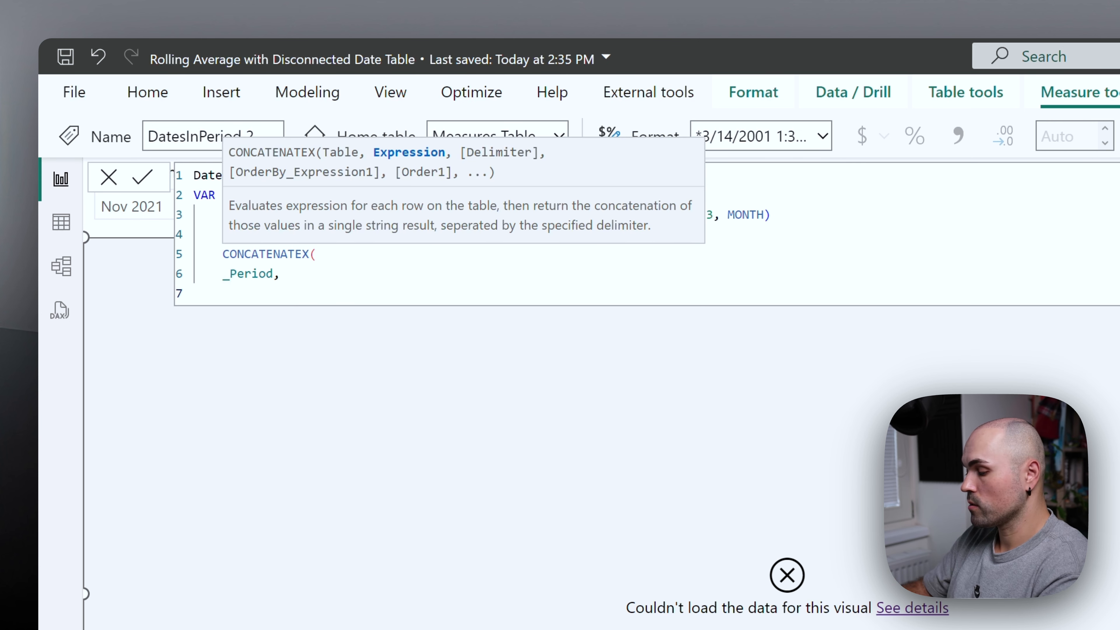
Start the CONCATENATEX expression with a FORMAT function that takes _Period as its value
{"action": "type", "text": "FOrma"}
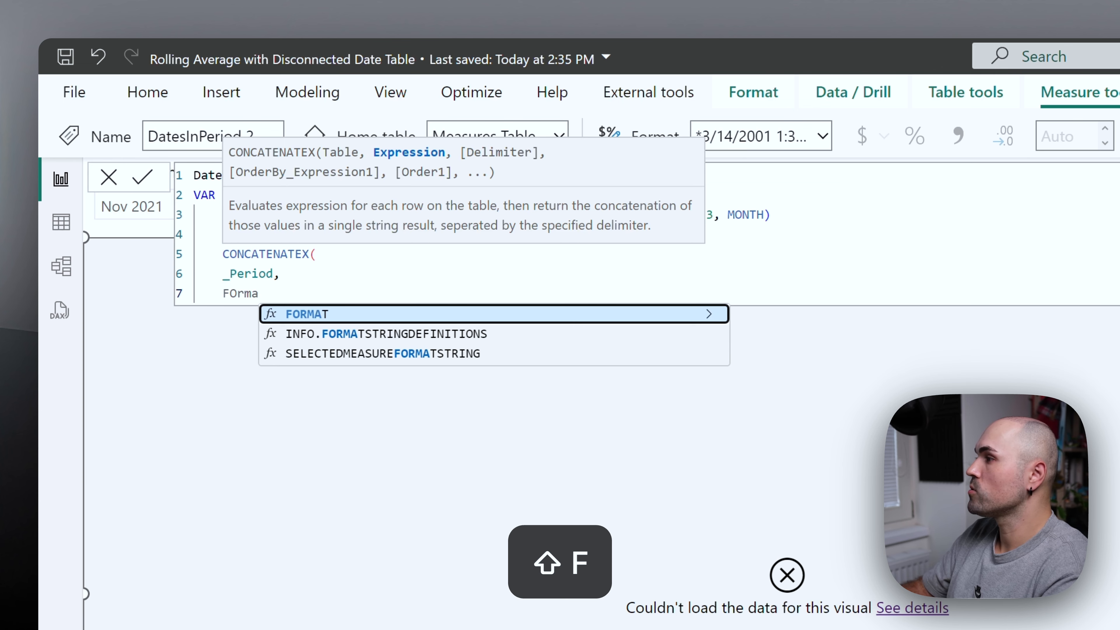
{"action": "key", "text": "Tab"}
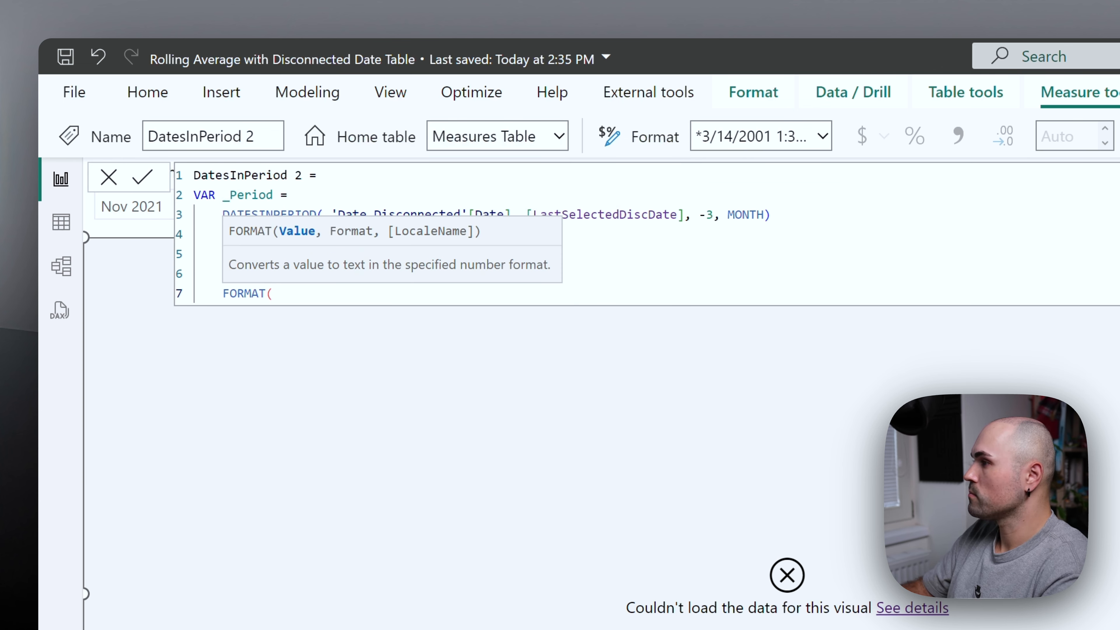
{"action": "left_click", "coordinate": [631, 241]}
{"action": "left_click", "coordinate": [306, 294]}
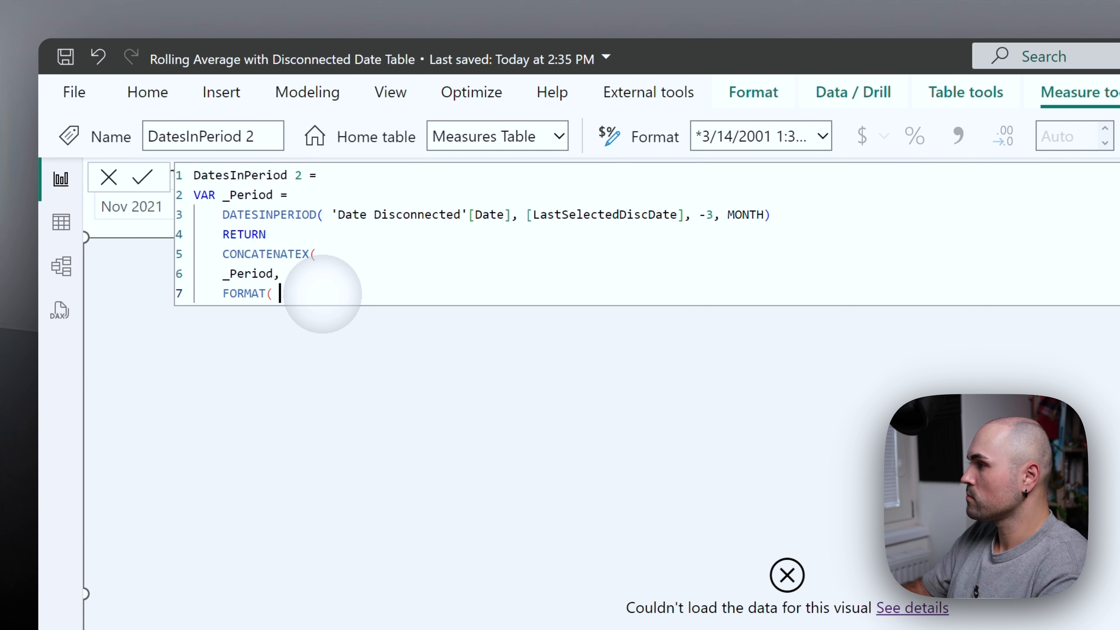
{"action": "type", "text": "da"}
{"action": "key", "text": "BackSpace"}
{"action": "key", "text": "BackSpace"}
{"action": "type", "text": "_"}
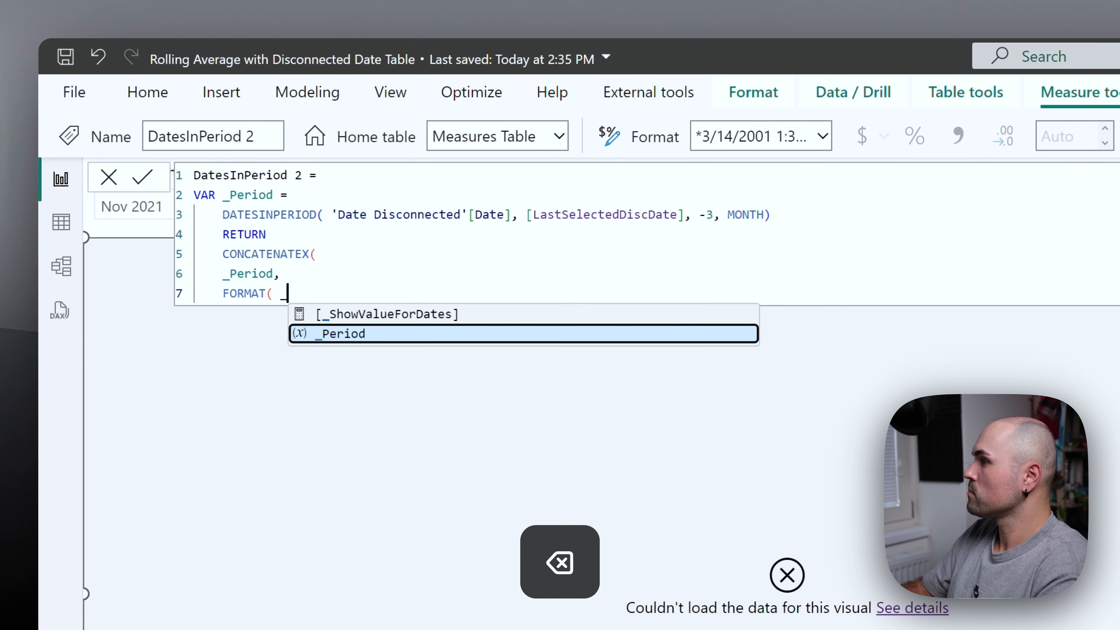
{"action": "type", "text": "Period, "}
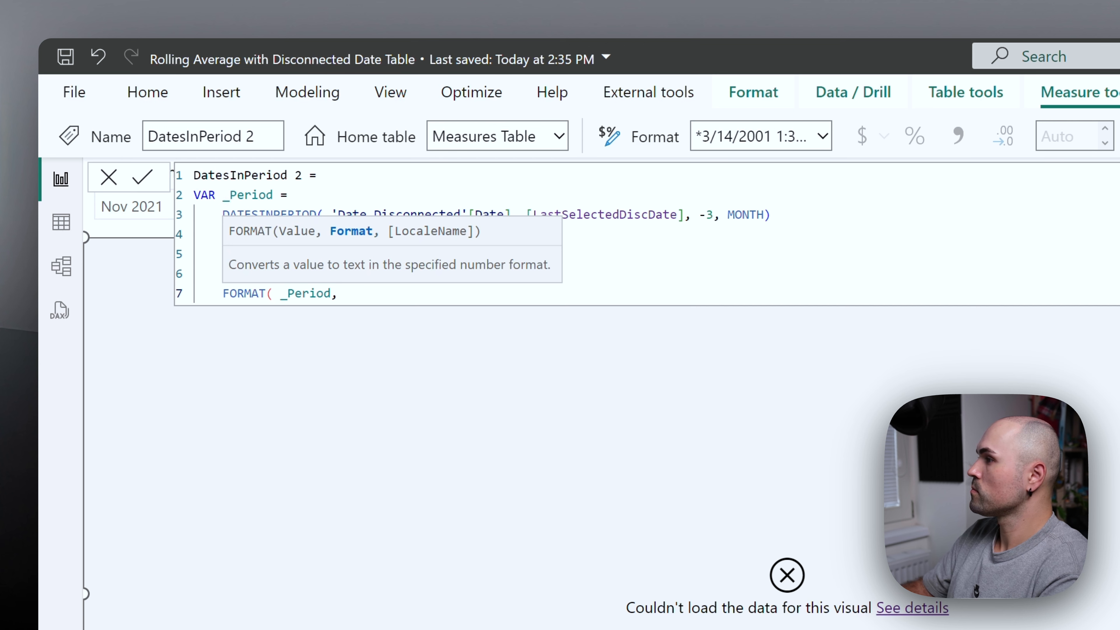
Set the FORMAT string to "yyyy-mm-dd" and close the FORMAT function
{"action": "type", "text": "\"\""}
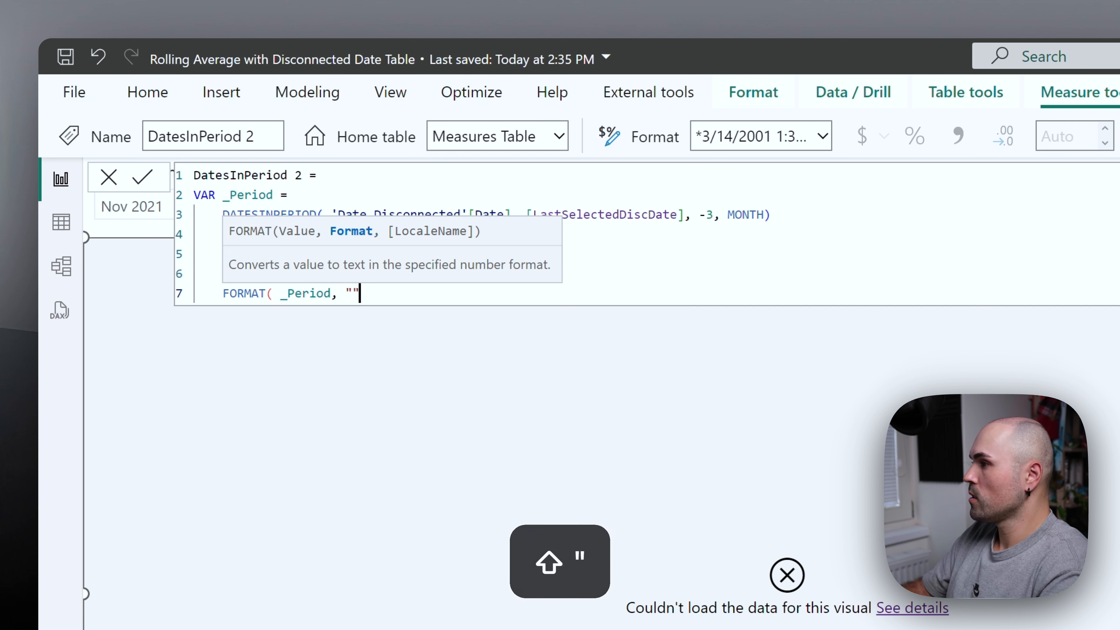
{"action": "key", "text": "Left"}
{"action": "type", "text": "yyyyy"}
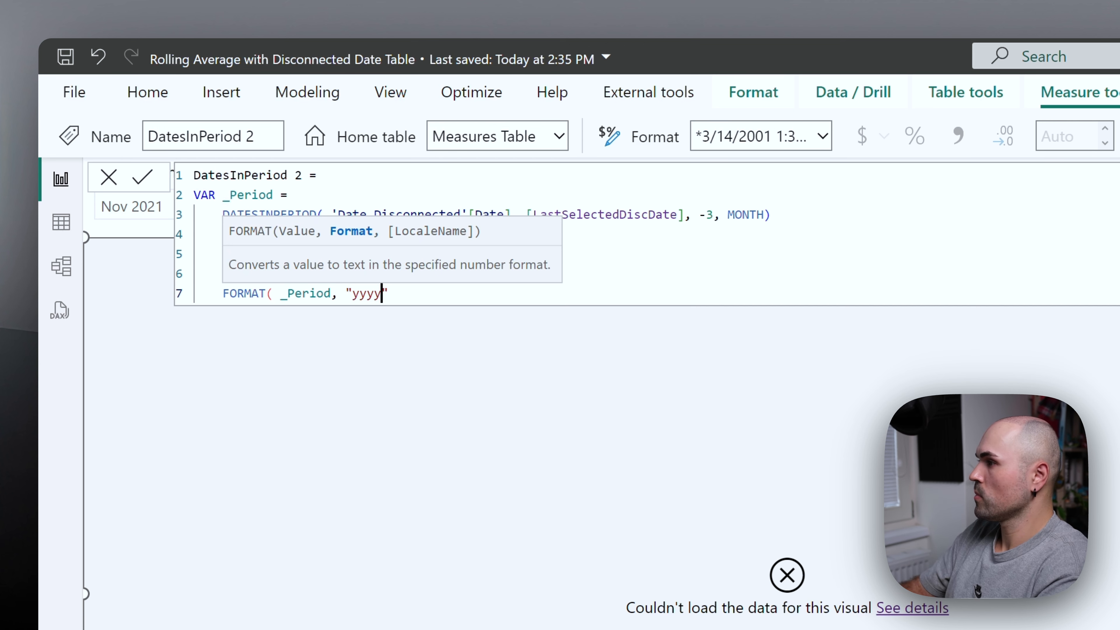
{"action": "key", "text": "BackSpace"}
{"action": "key", "text": "BackSpace"}
{"action": "type", "text": "y-mm-dd"}
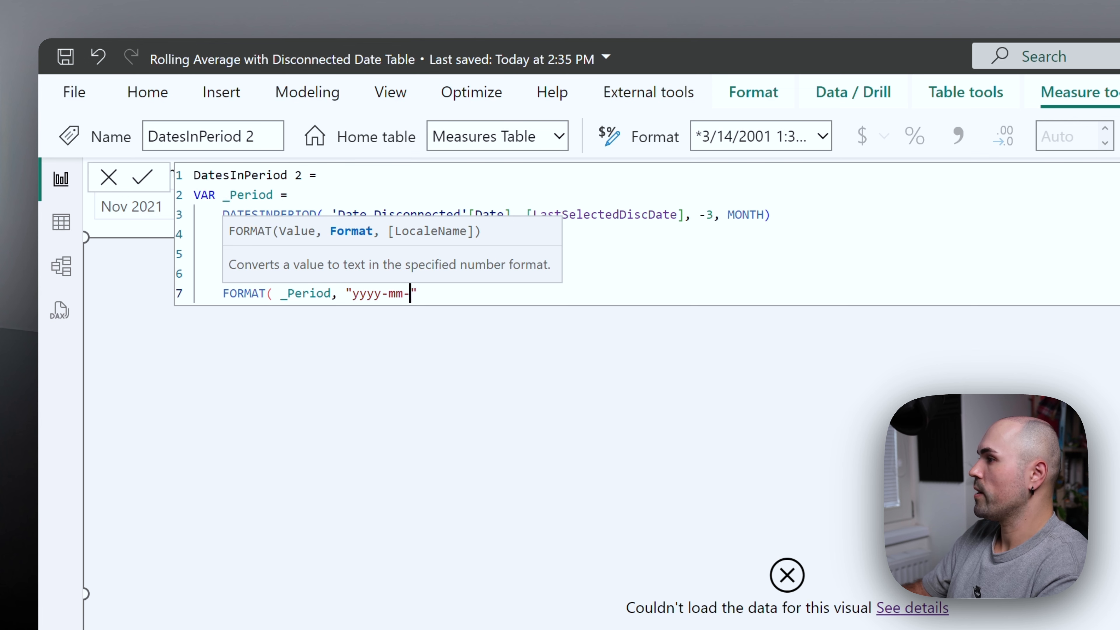
{"action": "key", "text": "Right"}
{"action": "type", "text": ")"}
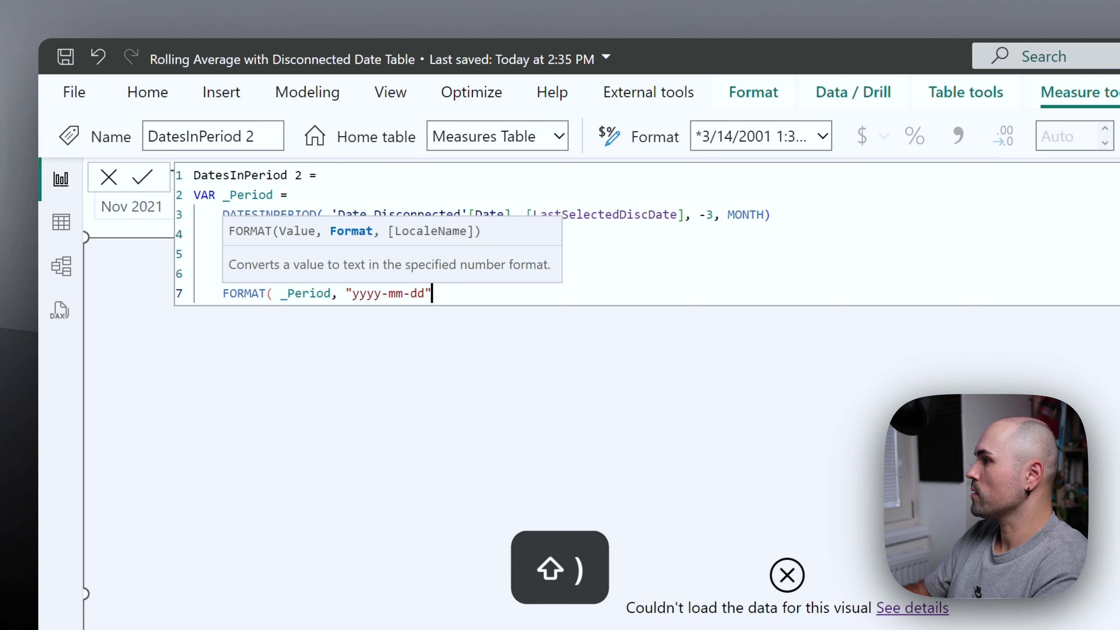
Add ", " as the CONCATENATEX delimiter on its own line, close the function, and commit the measure
{"action": "key", "text": "shift+Return"}
{"action": "key", "text": "BackSpace"}
{"action": "type", "text": ","}
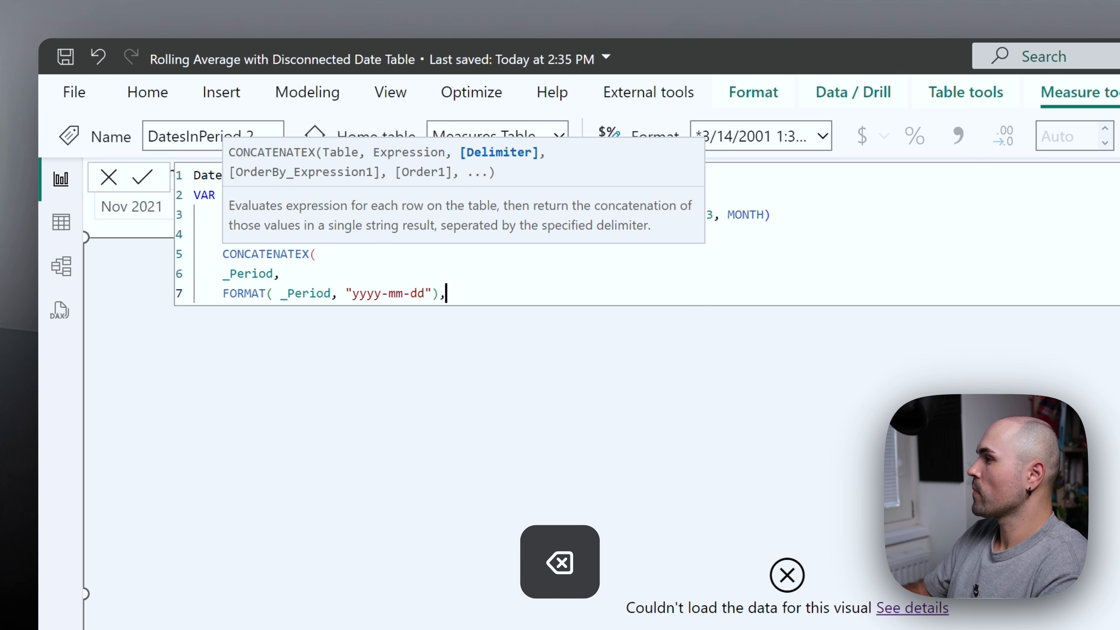
{"action": "key", "text": "shift+Return"}
{"action": "type", "text": "\"\""}
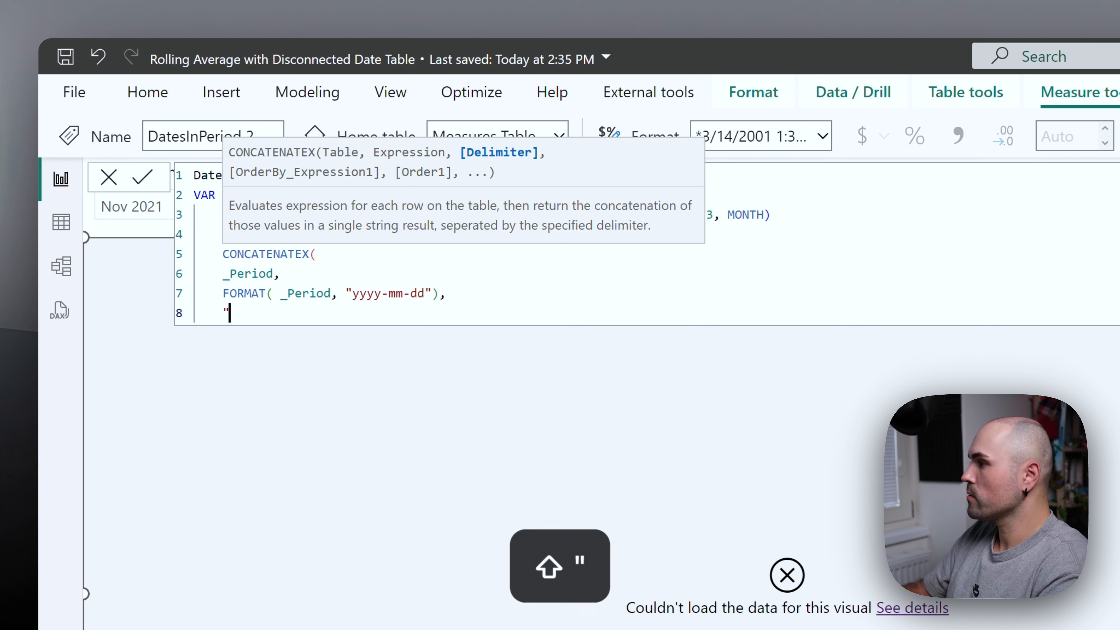
{"action": "key", "text": "Left"}
{"action": "type", "text": ","}
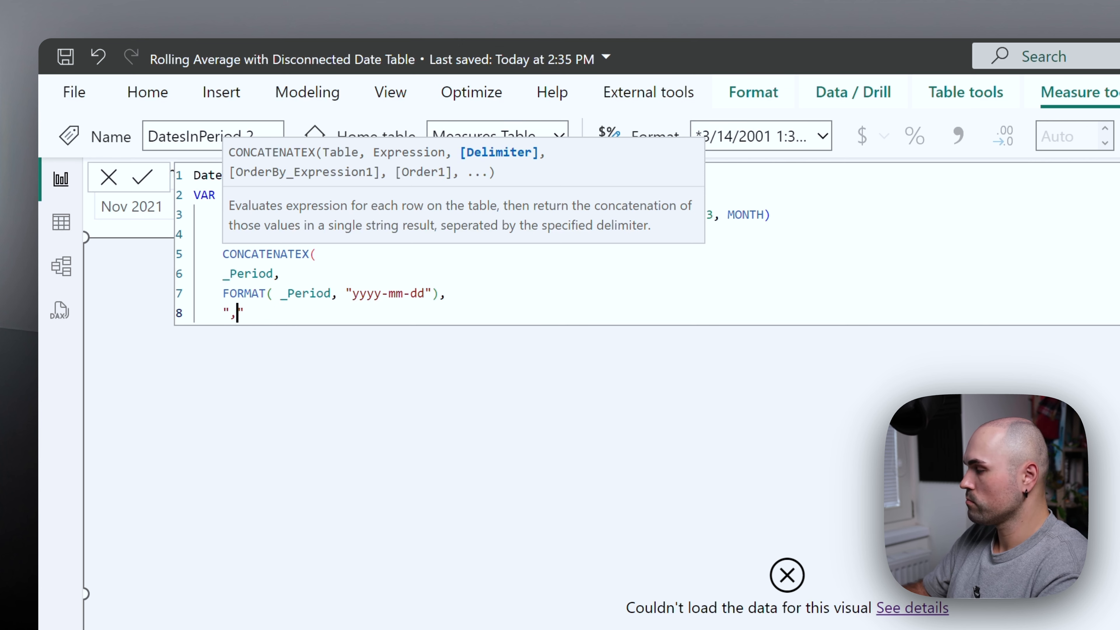
{"action": "key", "text": "Right"}
{"action": "key", "text": "shift+Return"}
{"action": "type", "text": ")"}
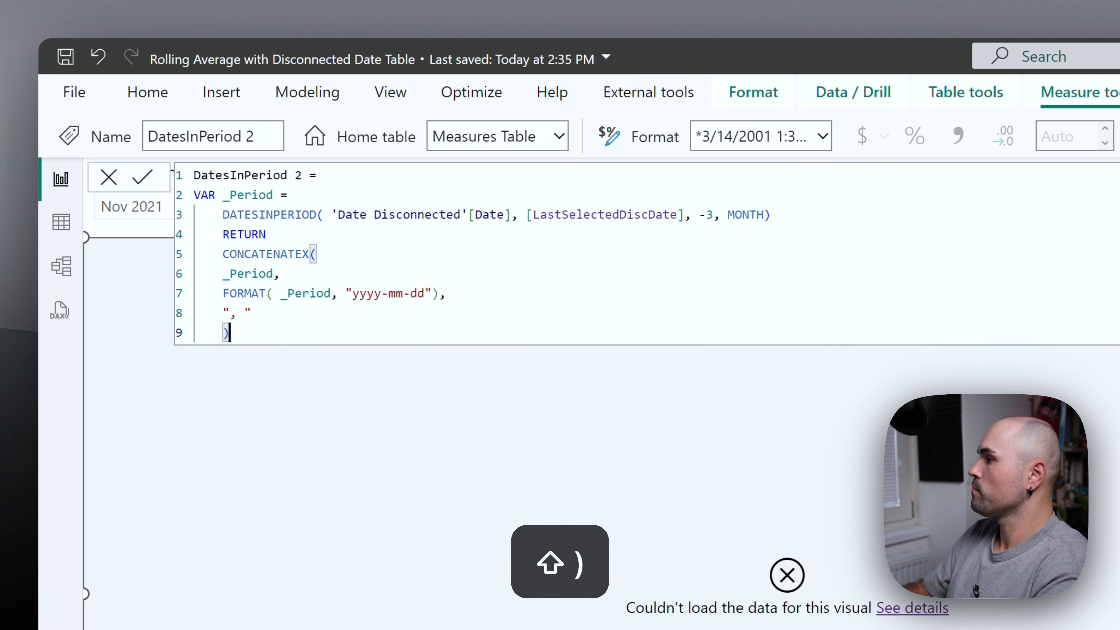
{"action": "left_click", "coordinate": [144, 176]}
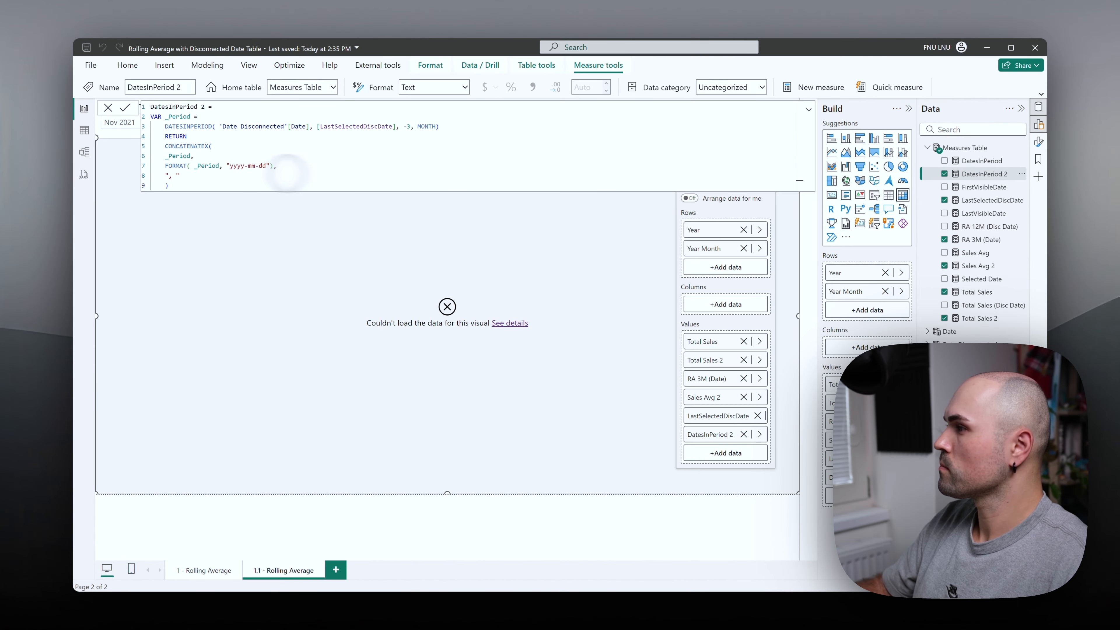
Replace _Period inside FORMAT with [Date] and commit the DatesInPeriod 2 measure
{"action": "double_click", "coordinate": [211, 169]}
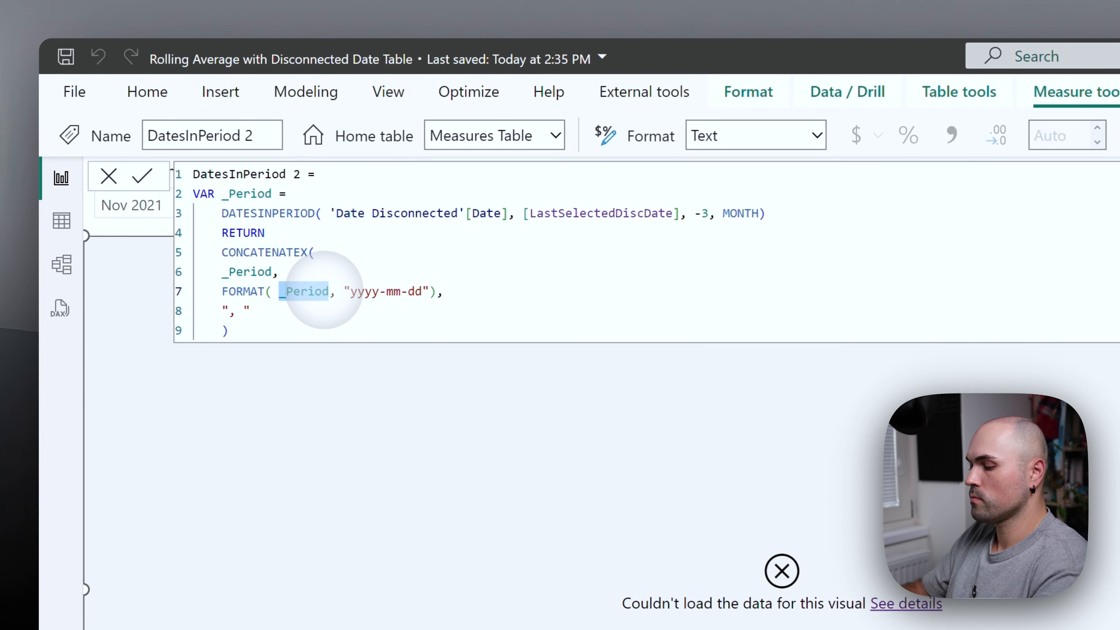
{"action": "type", "text": "[Date]"}
{"action": "left_click", "coordinate": [336, 292]}
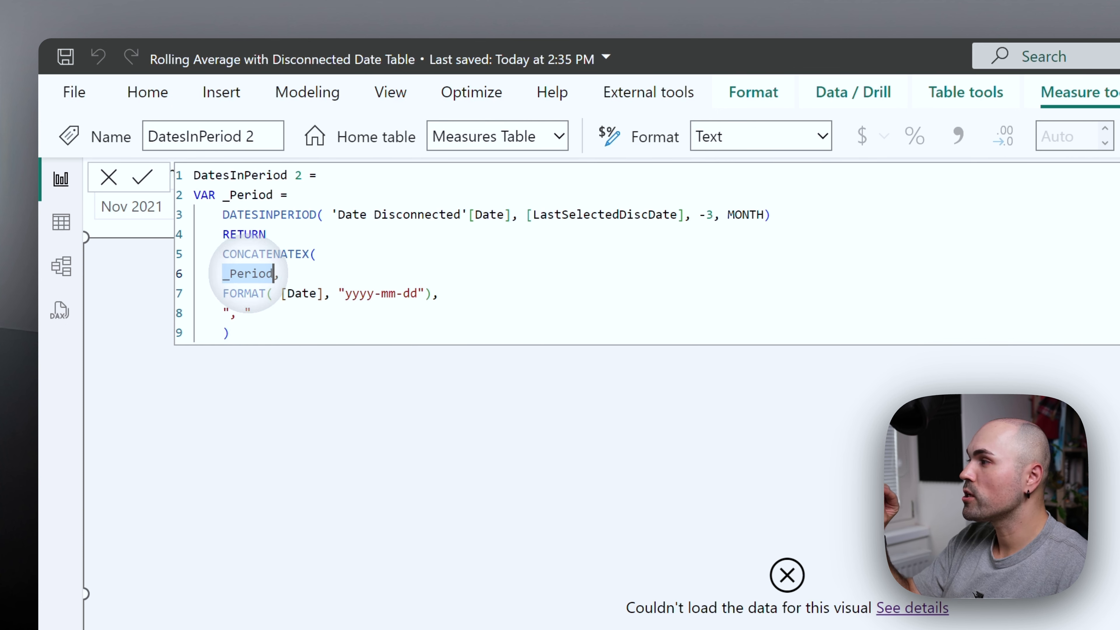
{"action": "double_click", "coordinate": [248, 273]}
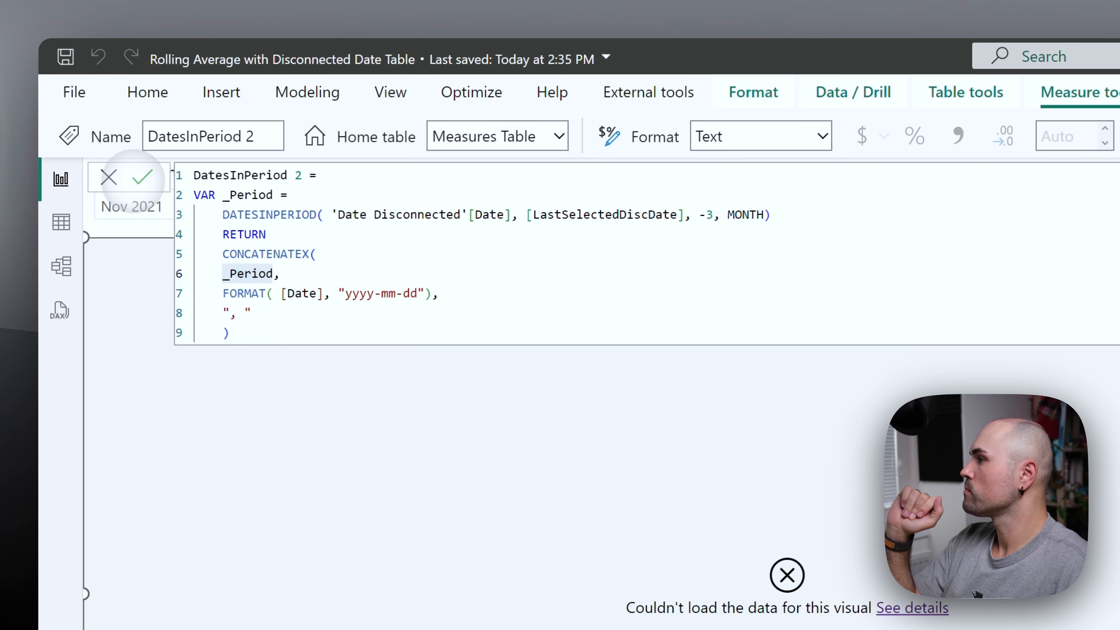
{"action": "left_click", "coordinate": [142, 176]}
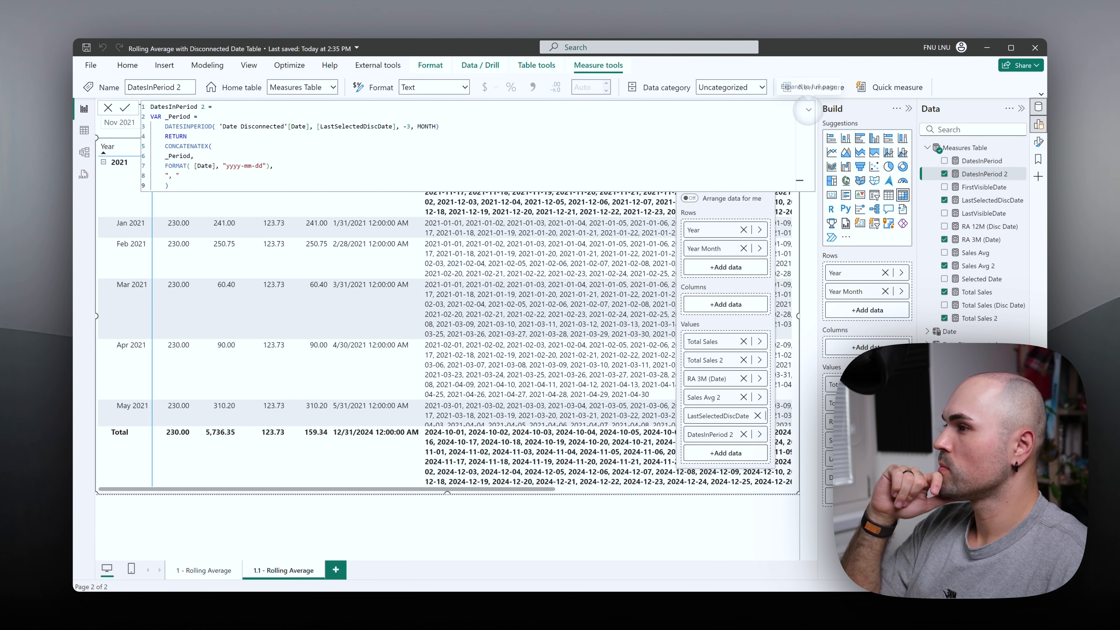
Collapse the formula editor, show the matrix in focus mode, and examine the DatesInPeriod 2 dates for each month of 2021
{"action": "left_click", "coordinate": [808, 109]}
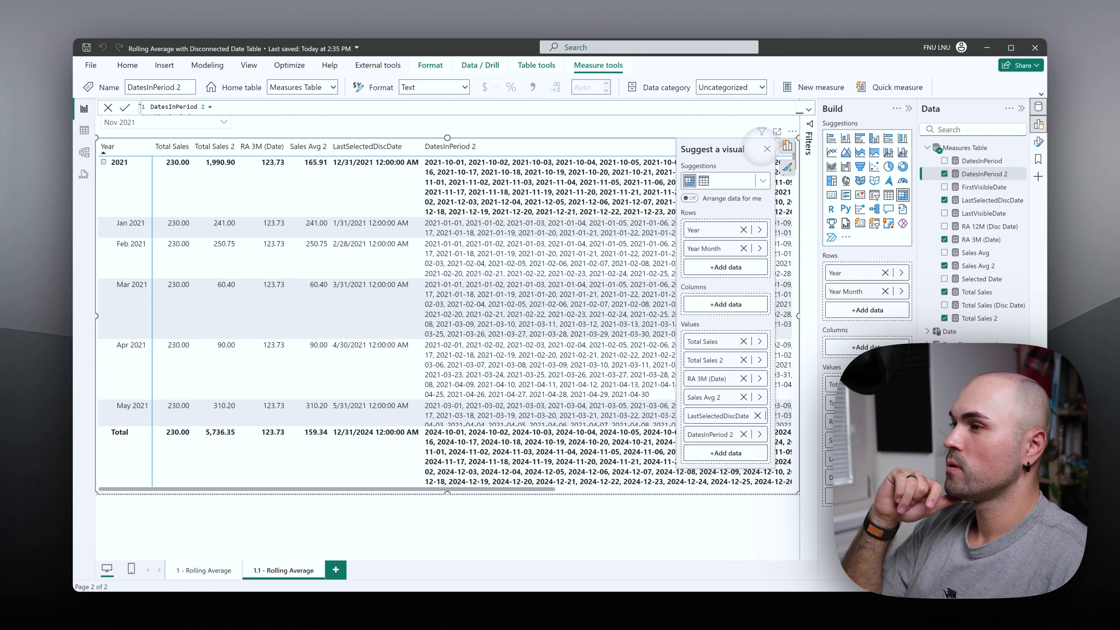
{"action": "left_click", "coordinate": [718, 135]}
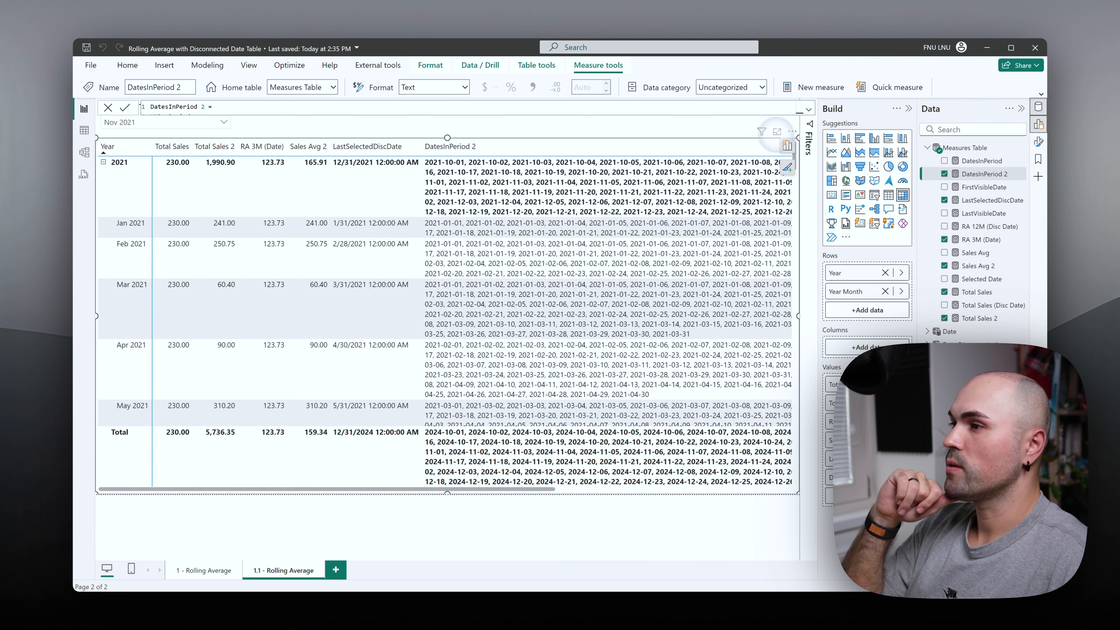
{"action": "left_click", "coordinate": [777, 131]}
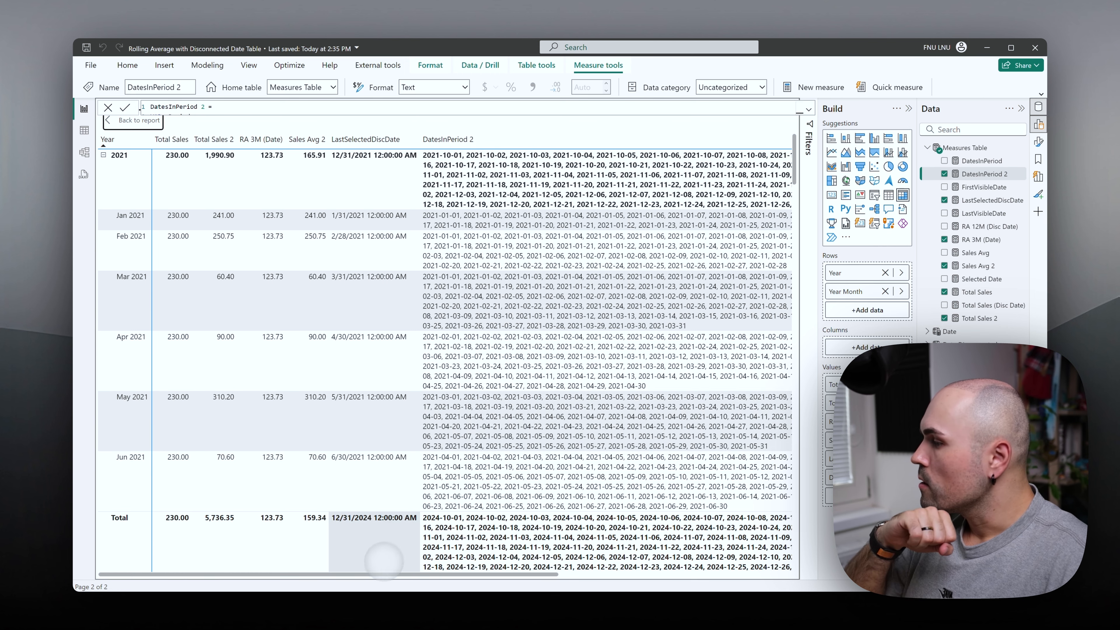
{"action": "left_click_drag", "start_coordinate": [380, 574], "coordinate": [534, 569]}
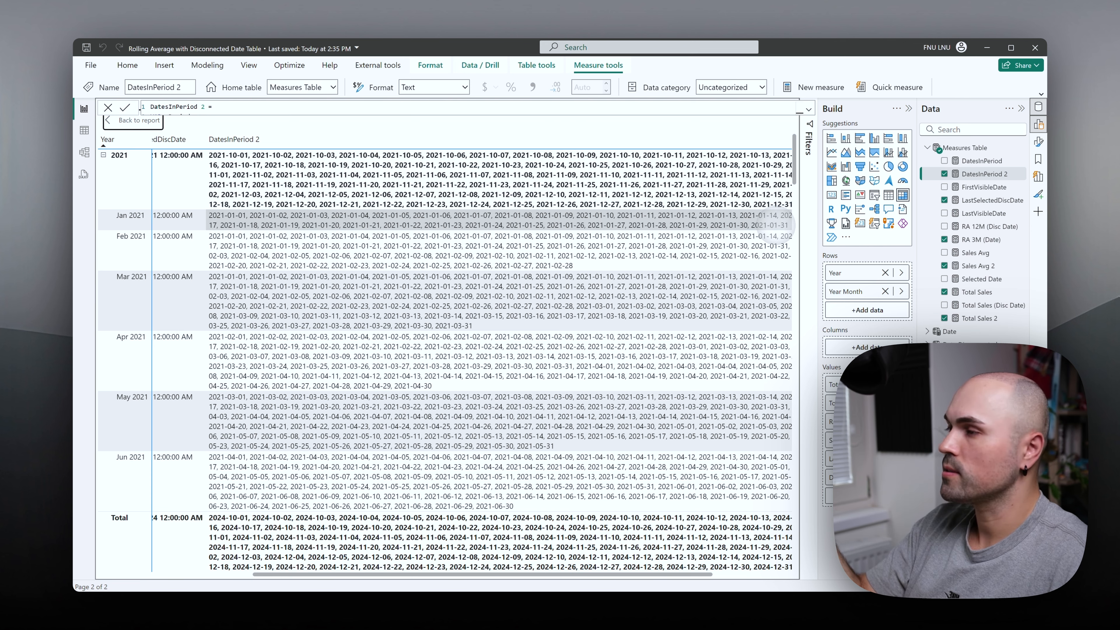
{"action": "scroll", "coordinate": [304, 252], "scroll_direction": "down", "scroll_amount": 5}
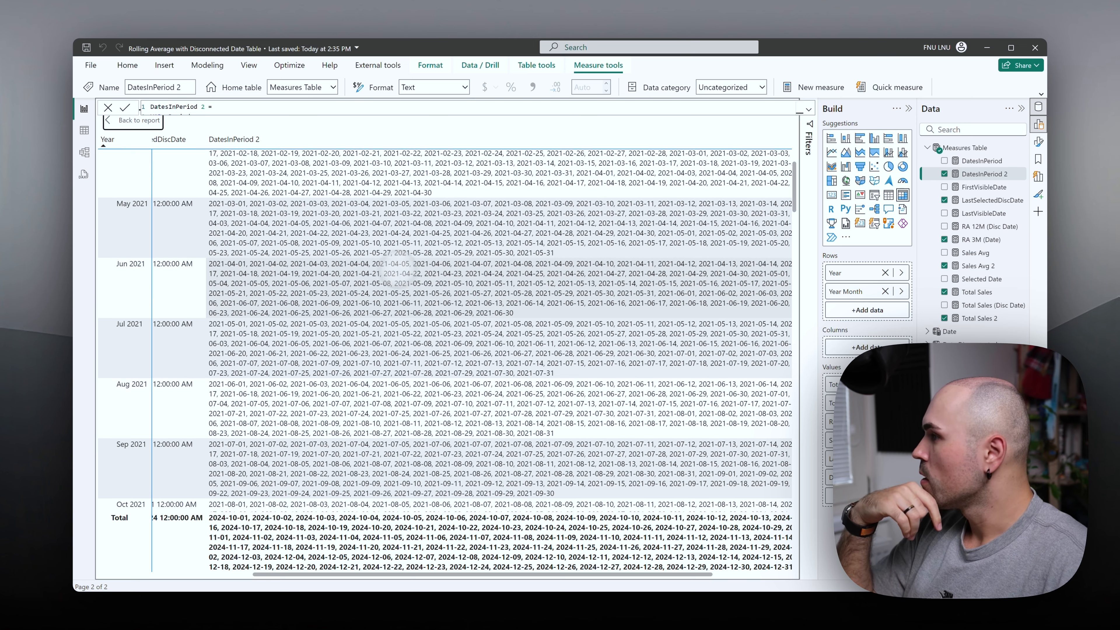
{"action": "scroll", "coordinate": [304, 247], "scroll_direction": "up", "scroll_amount": 1}
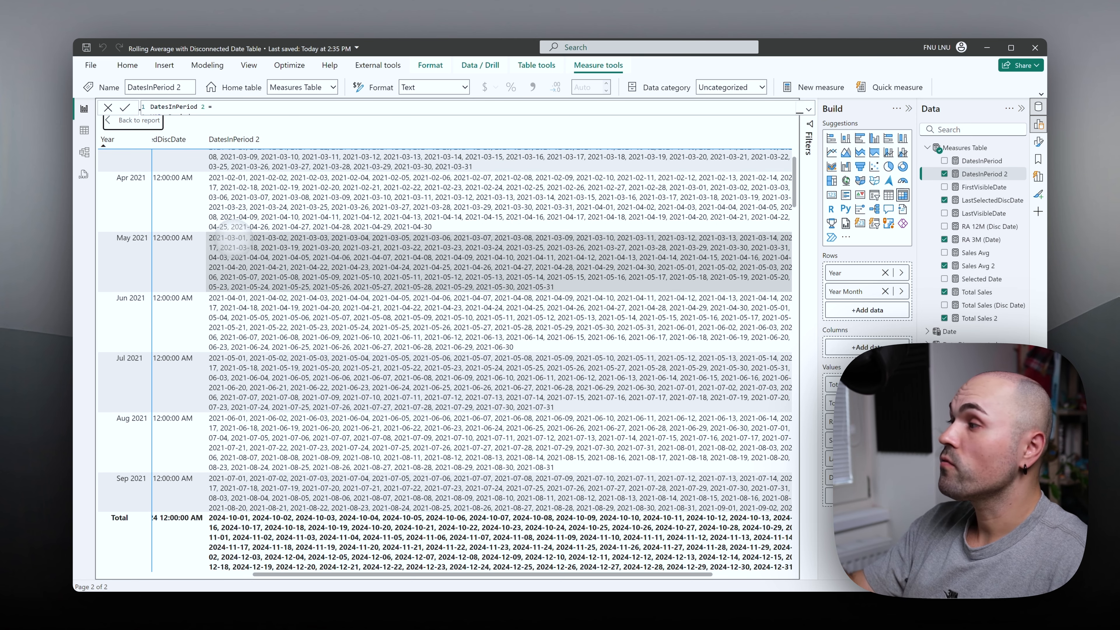
{"action": "scroll", "coordinate": [253, 282], "scroll_direction": "up", "scroll_amount": 1}
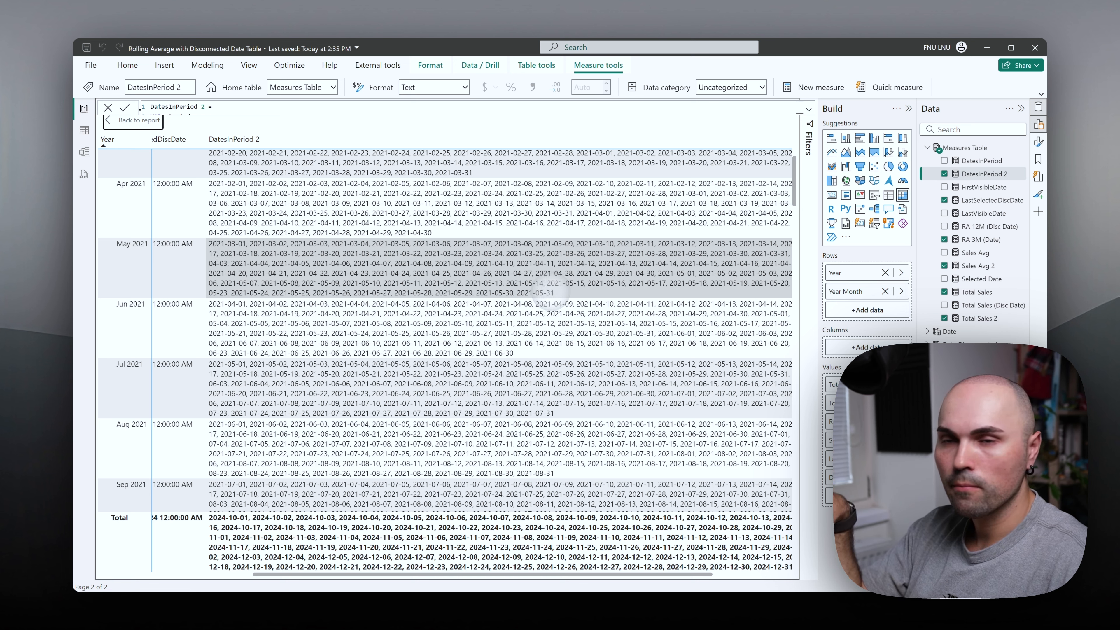
Reopen the full DatesInPeriod 2 formula and comment out the whole CONCATENATEX block after RETURN
{"action": "left_click", "coordinate": [987, 162]}
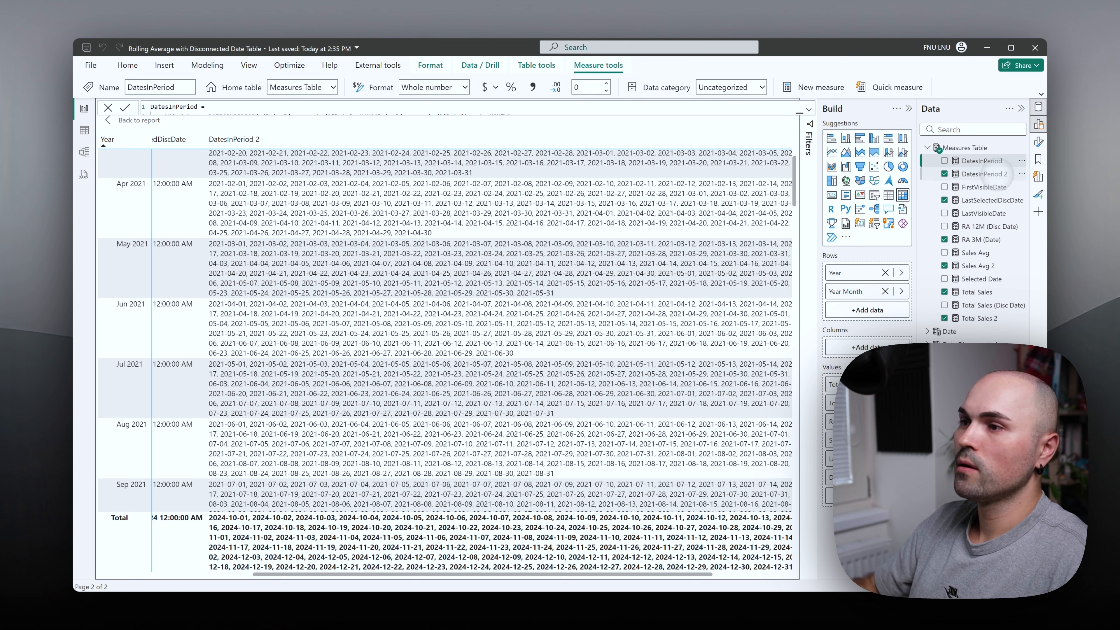
{"action": "left_click", "coordinate": [988, 174]}
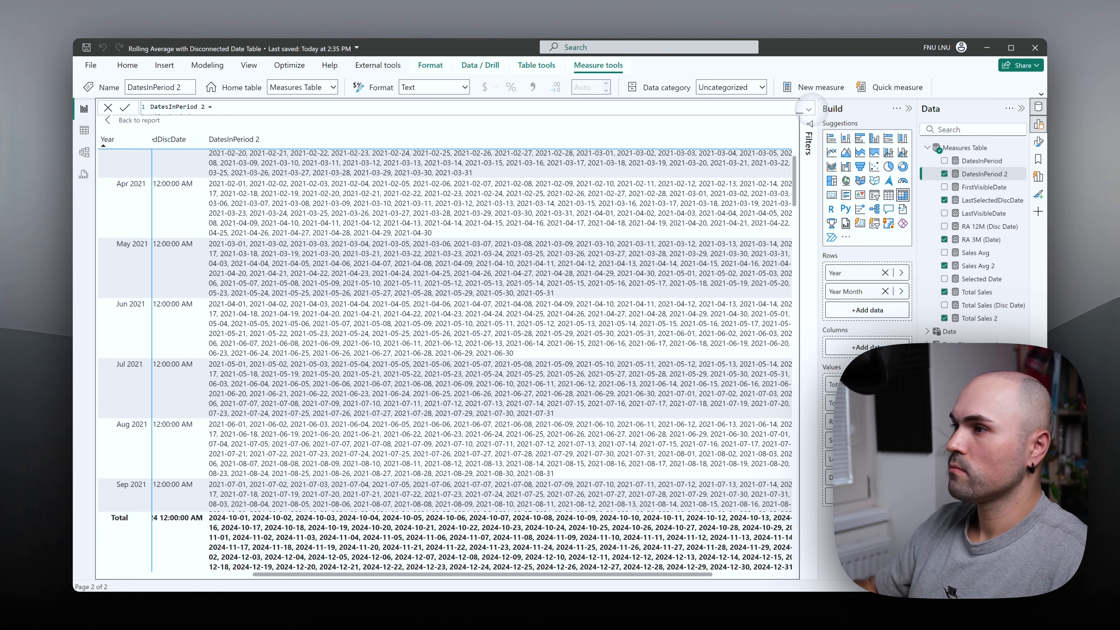
{"action": "left_click", "coordinate": [809, 109]}
{"action": "left_click_drag", "start_coordinate": [189, 184], "coordinate": [162, 149]}
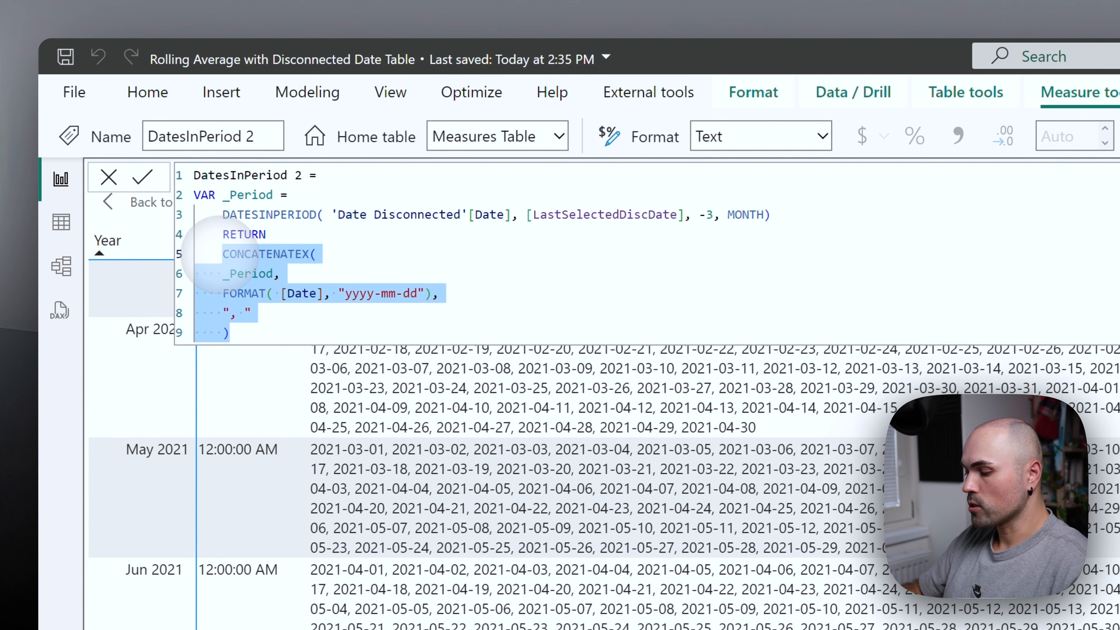
{"action": "key", "text": "ctrl+slash"}
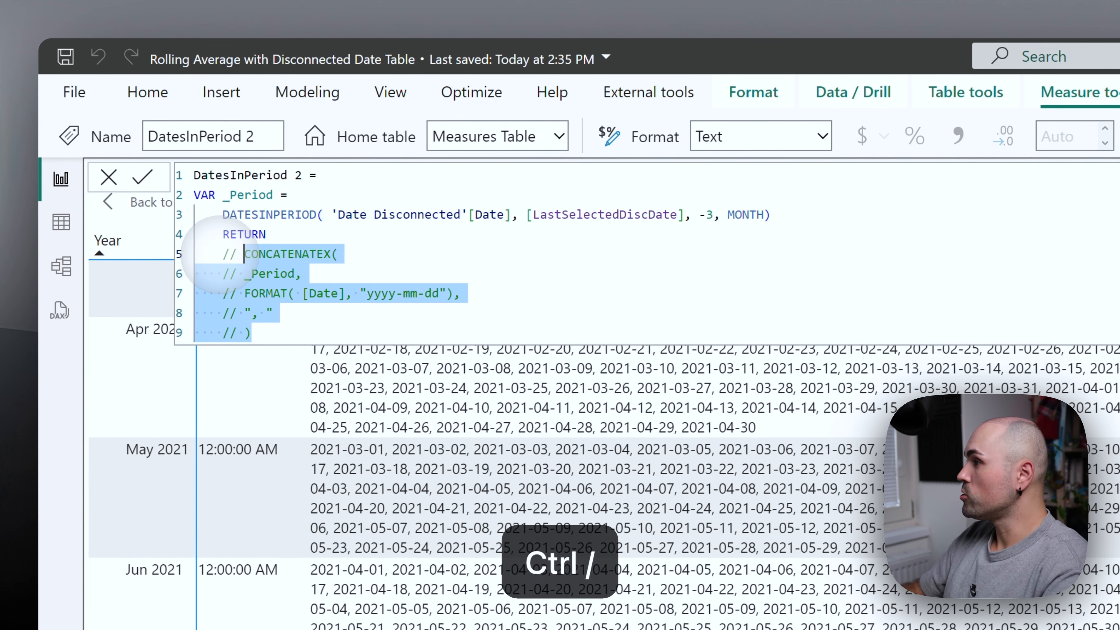
Add COUNTROWS( _Period ) on a new line below the commented-out block and commit the DatesInPeriod 2 measure
{"action": "left_click", "coordinate": [327, 339]}
{"action": "key", "text": "Return"}
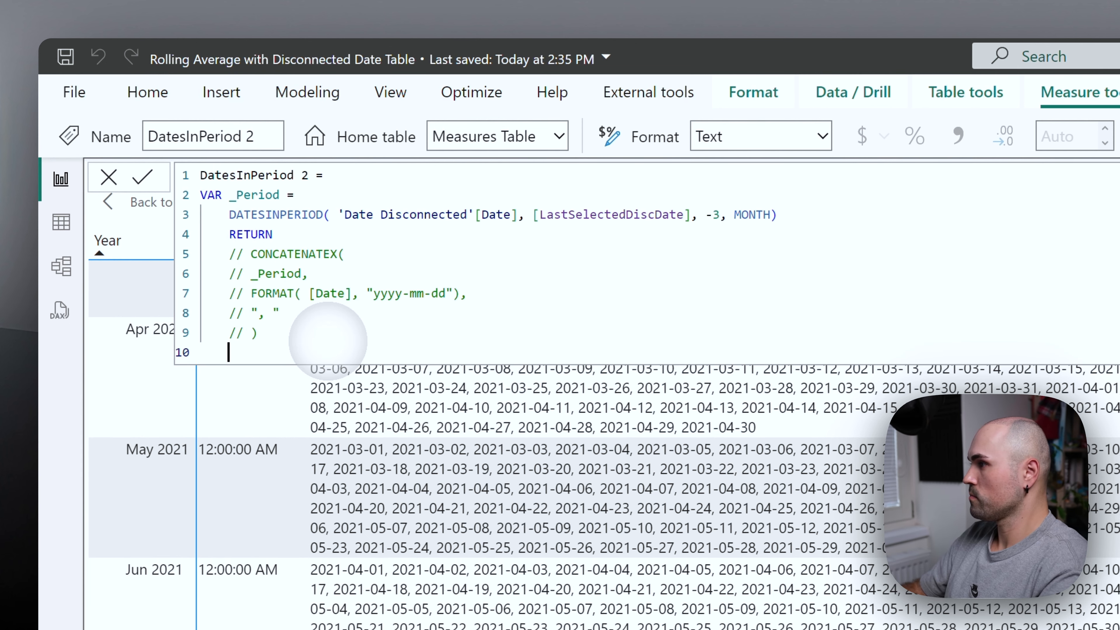
{"action": "type", "text": "countro"}
{"action": "key", "text": "Tab"}
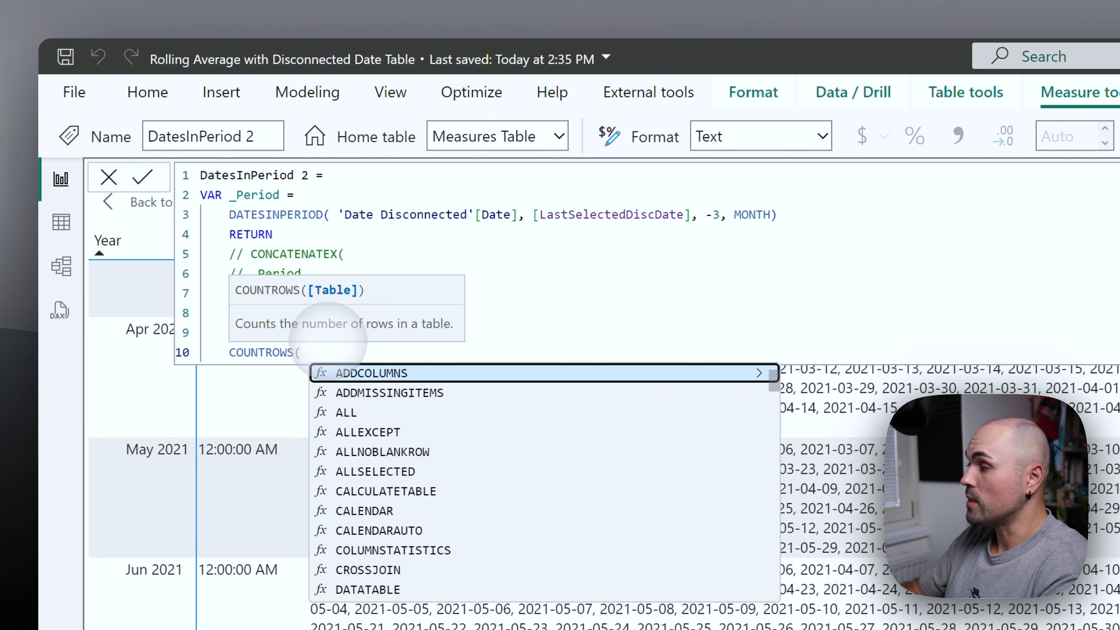
{"action": "type", "text": "date"}
{"action": "key", "text": "BackSpace"}
{"action": "key", "text": "BackSpace"}
{"action": "key", "text": "BackSpace"}
{"action": "key", "text": "BackSpace"}
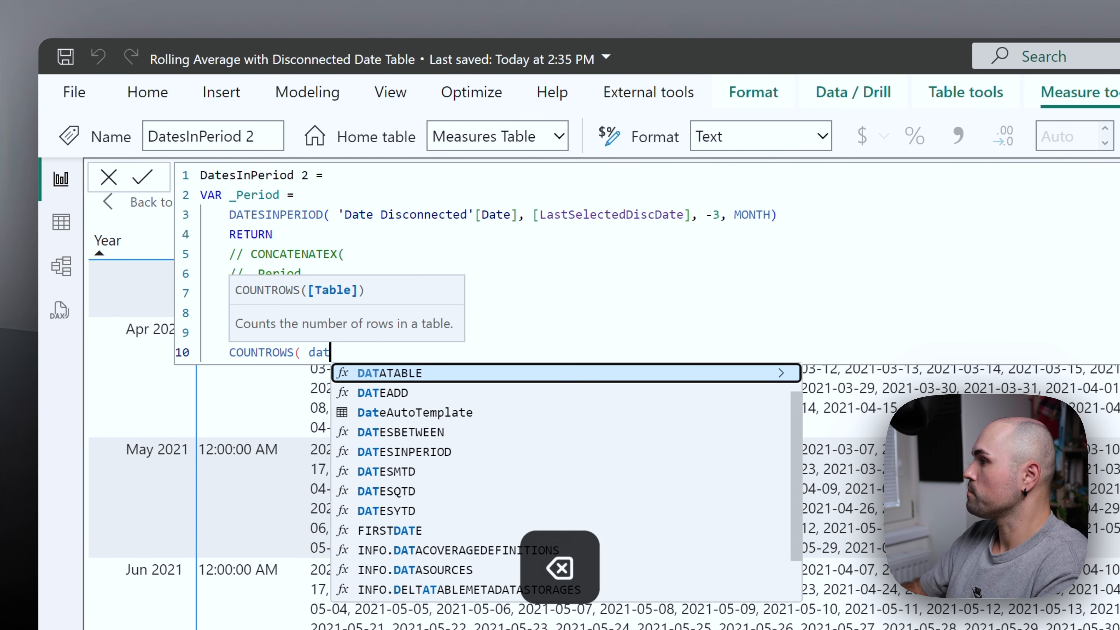
{"action": "type", "text": "_Period )"}
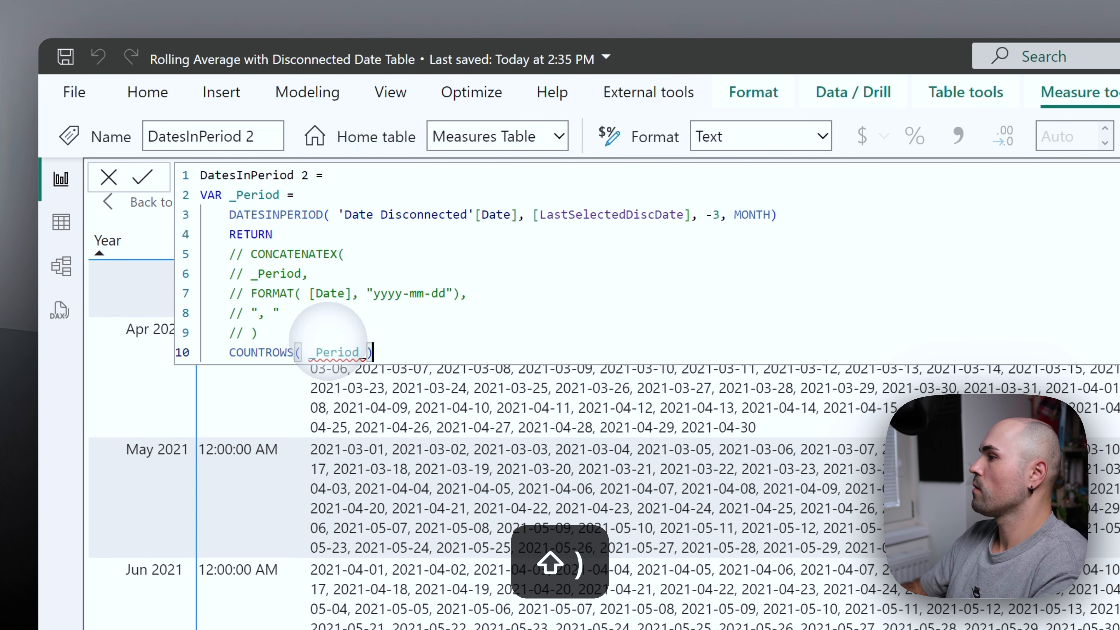
{"action": "key", "text": "BackSpace"}
{"action": "type", "text": ")"}
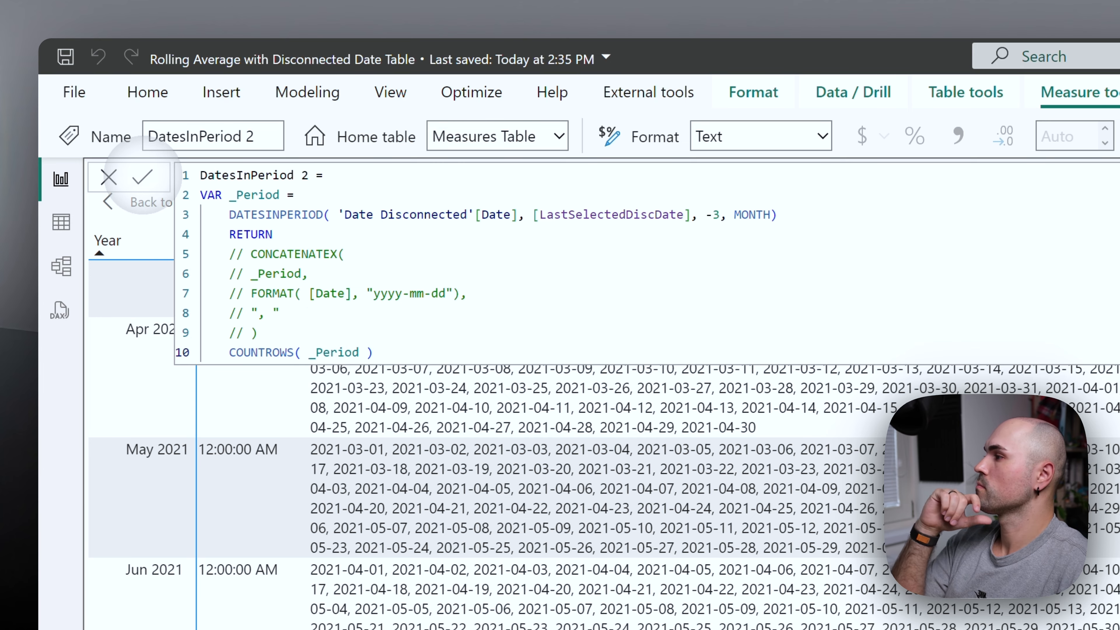
{"action": "left_click", "coordinate": [142, 176]}
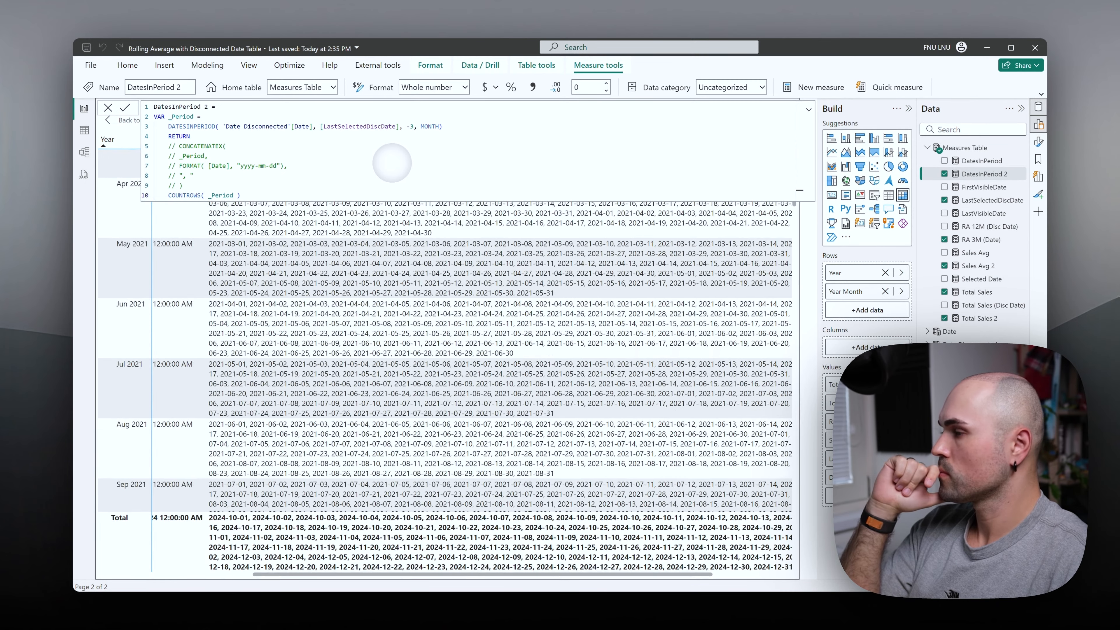
Collapse the formula editor and examine the DatesInPeriod 2 day counts for each month in the matrix
{"action": "left_click", "coordinate": [808, 109]}
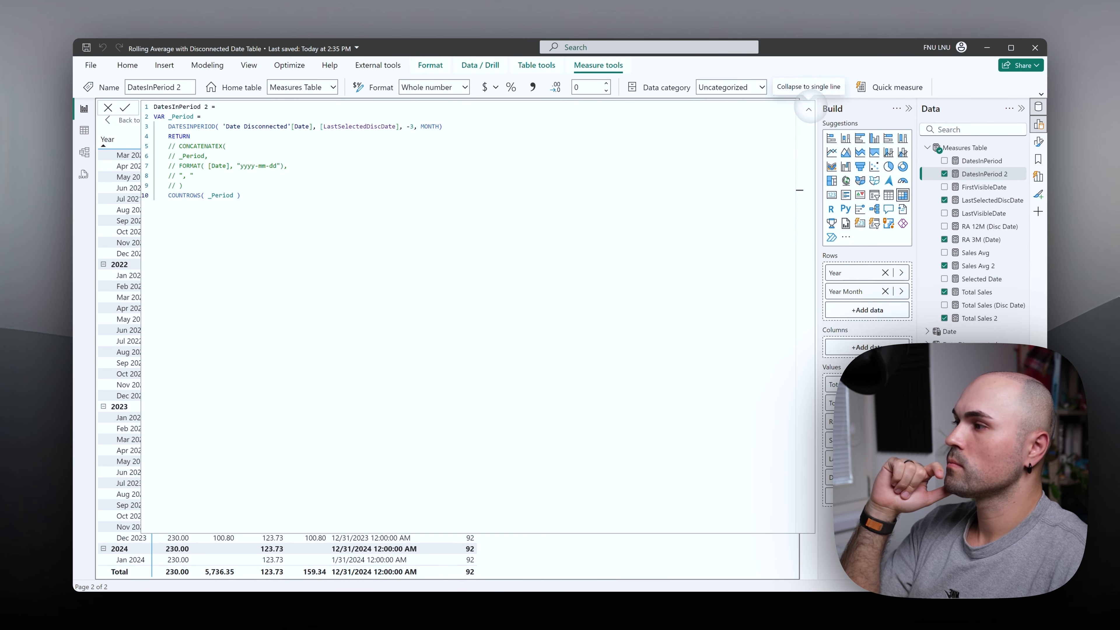
{"action": "left_click", "coordinate": [808, 109]}
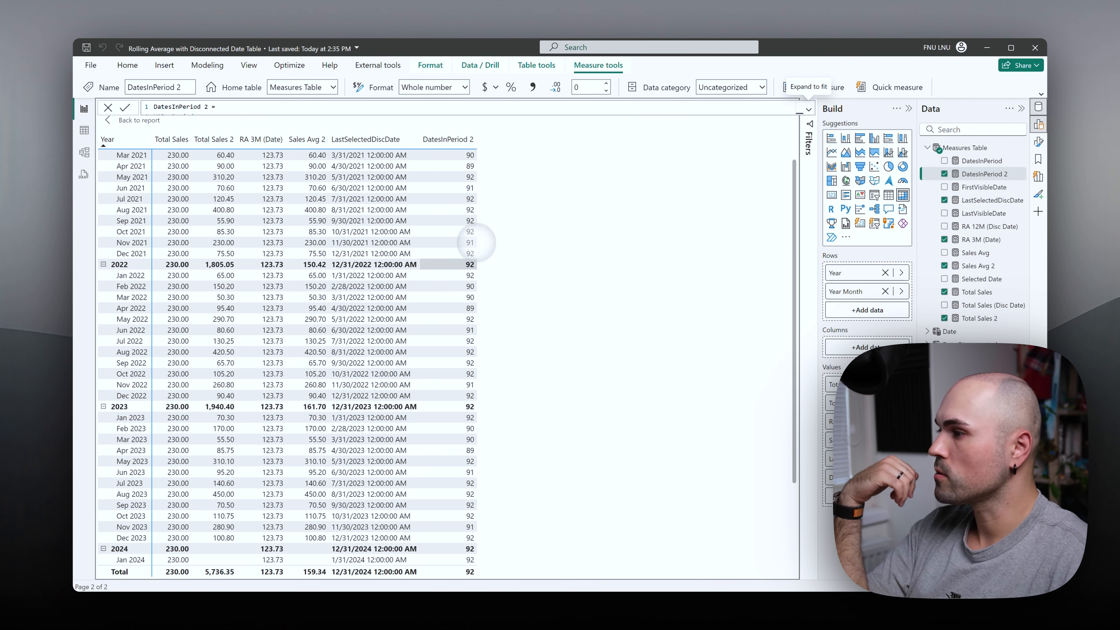
{"action": "scroll", "coordinate": [458, 325], "scroll_direction": "up", "scroll_amount": 1}
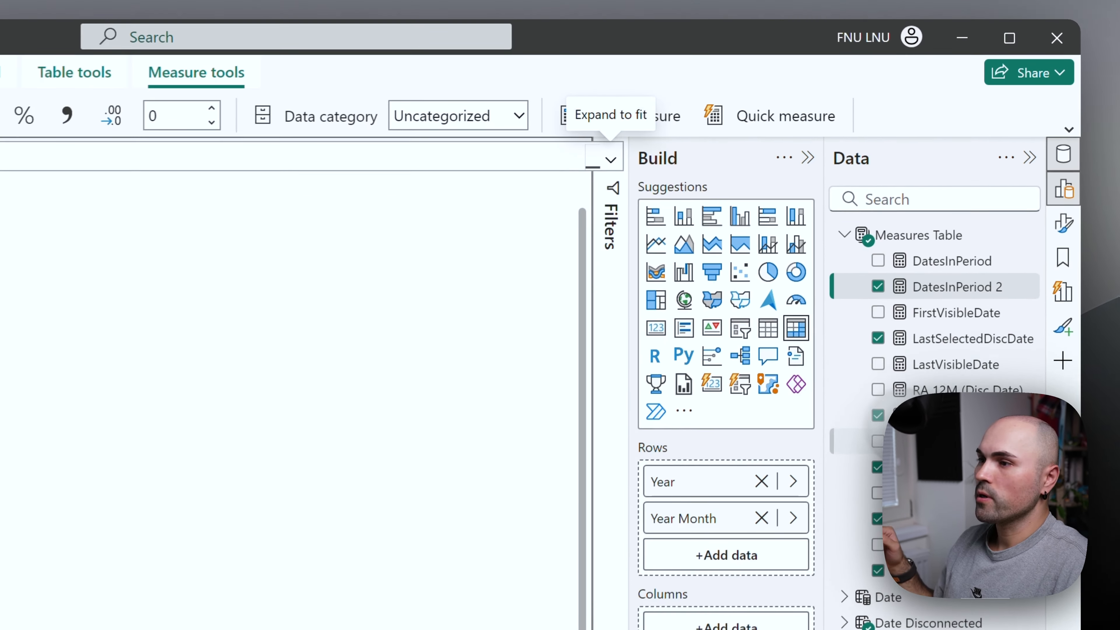
Open the full RA 3M (Date) formula and examine its CALCULATE, AVERAGEX and Period logic
{"action": "left_click", "coordinate": [959, 341]}
{"action": "left_click", "coordinate": [604, 180]}
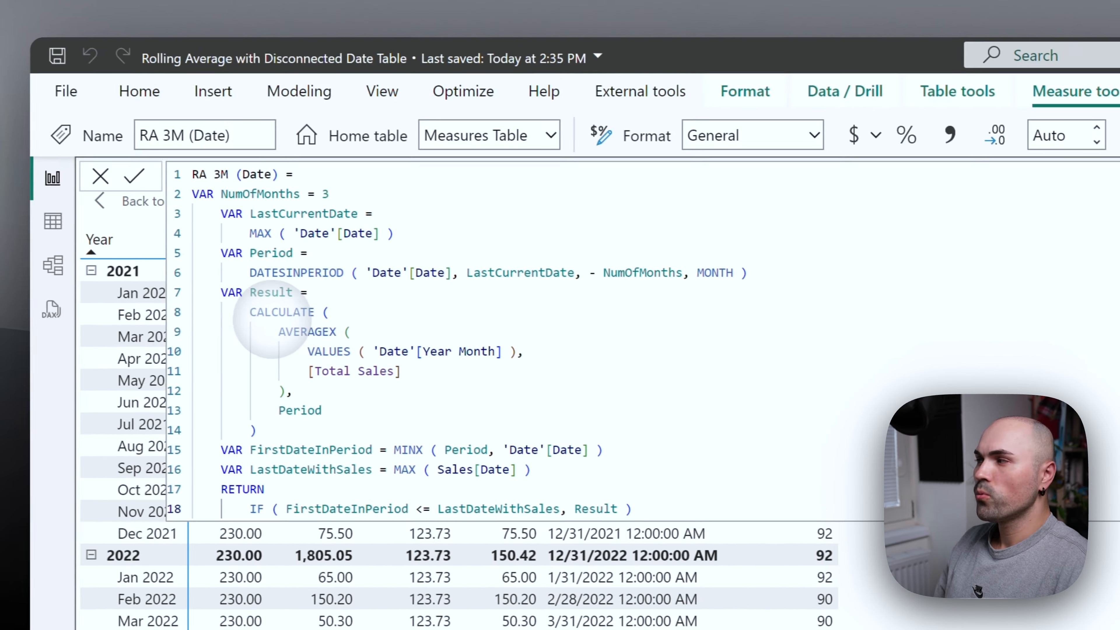
{"action": "left_click_drag", "start_coordinate": [250, 313], "coordinate": [399, 394]}
{"action": "left_click", "coordinate": [340, 409]}
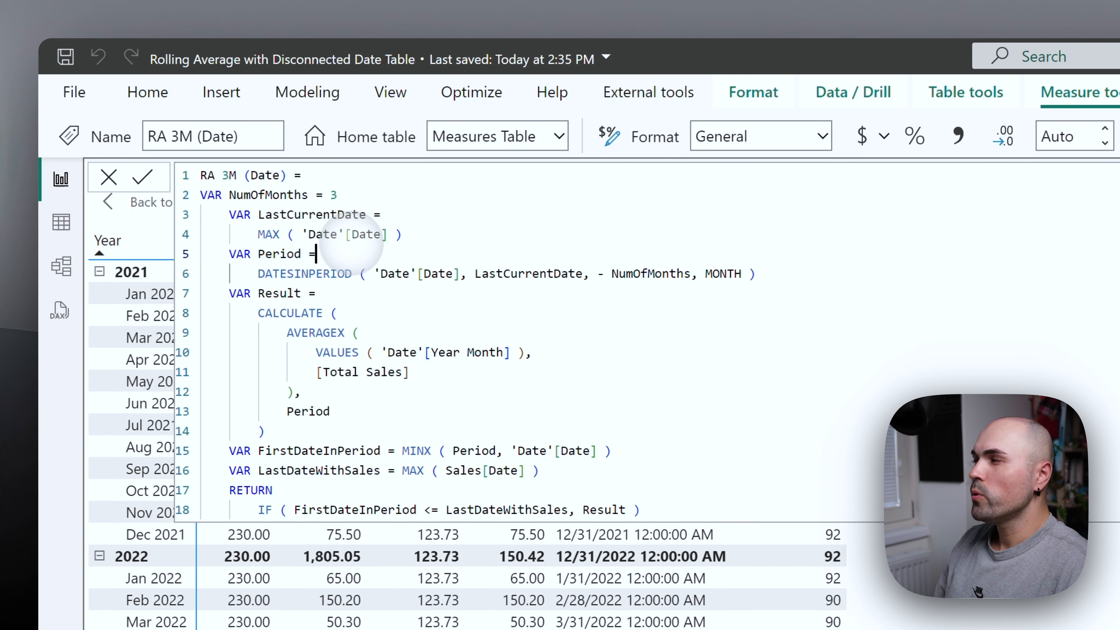
{"action": "left_click", "coordinate": [356, 227]}
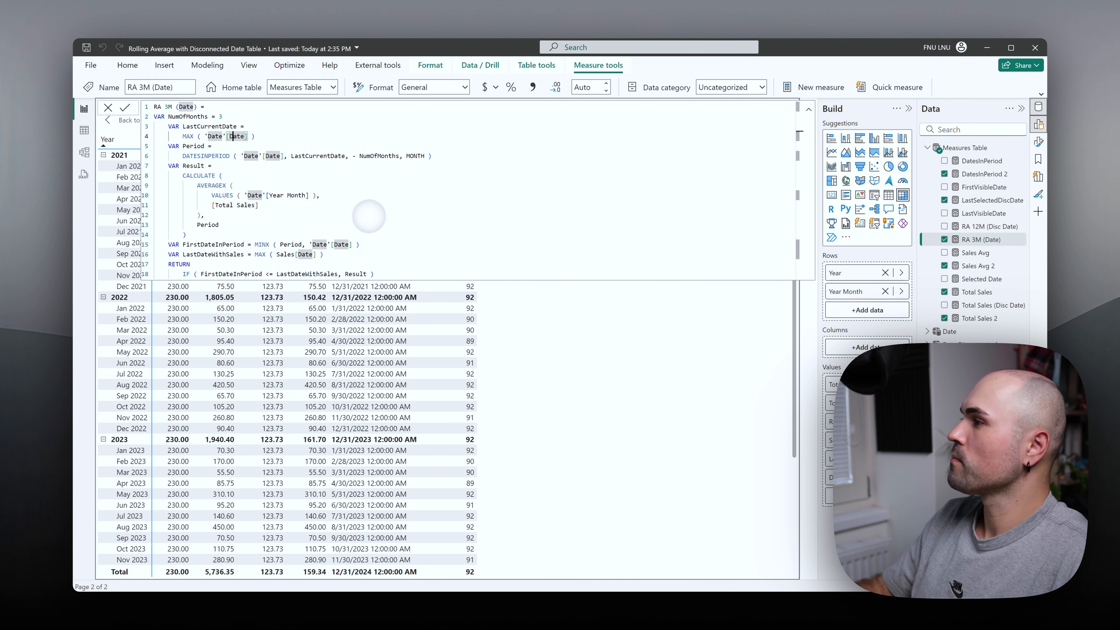
Create a new measure in the Measures Table and name it RA 3M (Disc Date)
{"action": "right_click", "coordinate": [955, 150]}
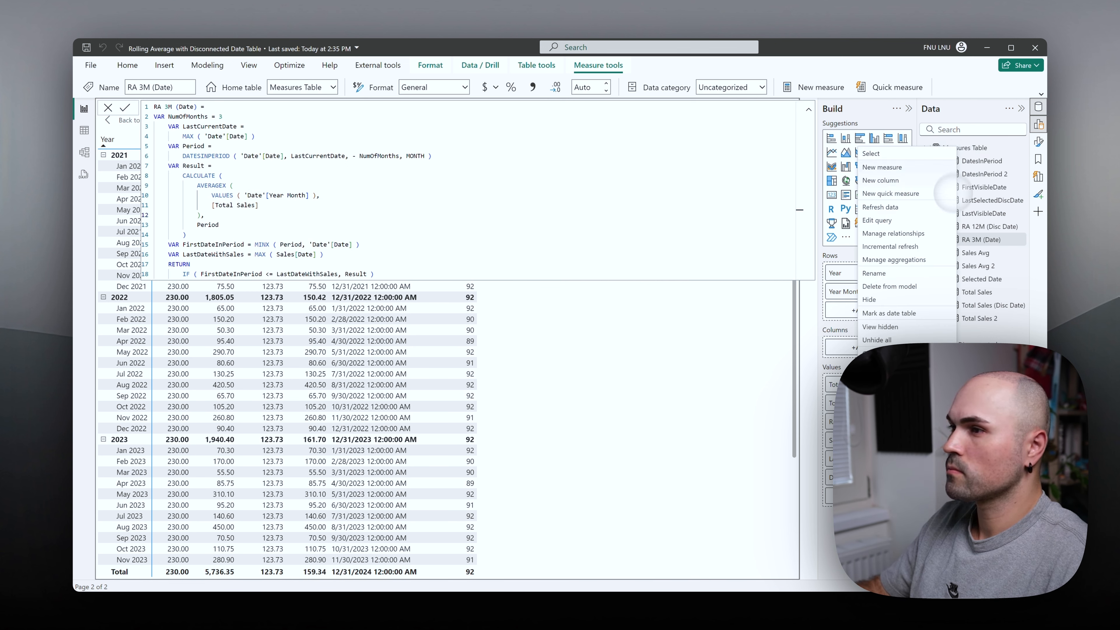
{"action": "left_click", "coordinate": [922, 171]}
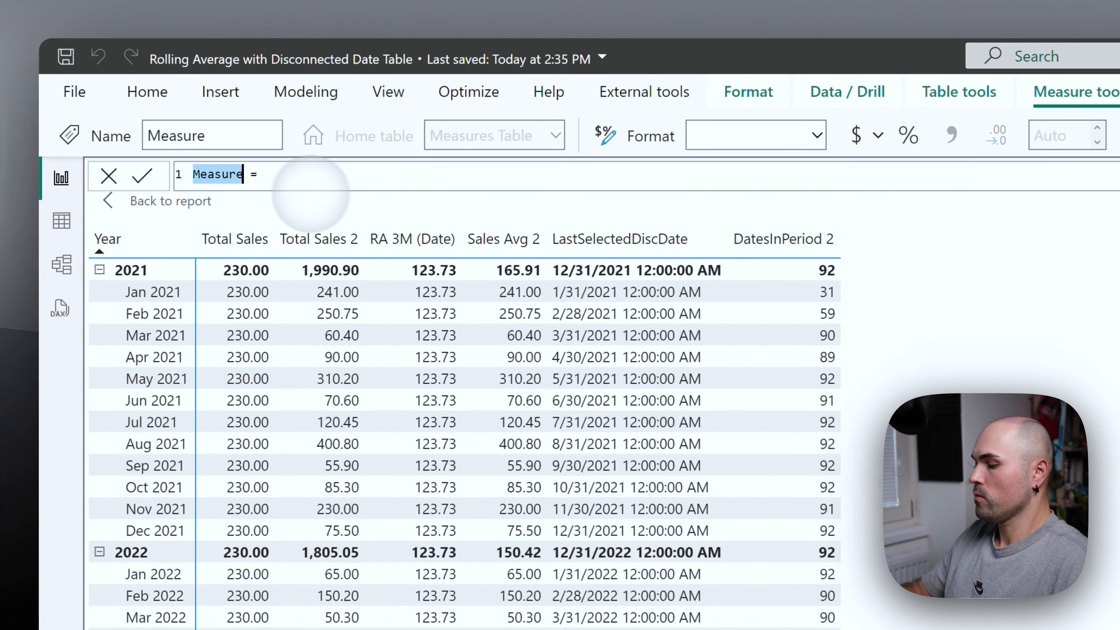
{"action": "type", "text": "R"}
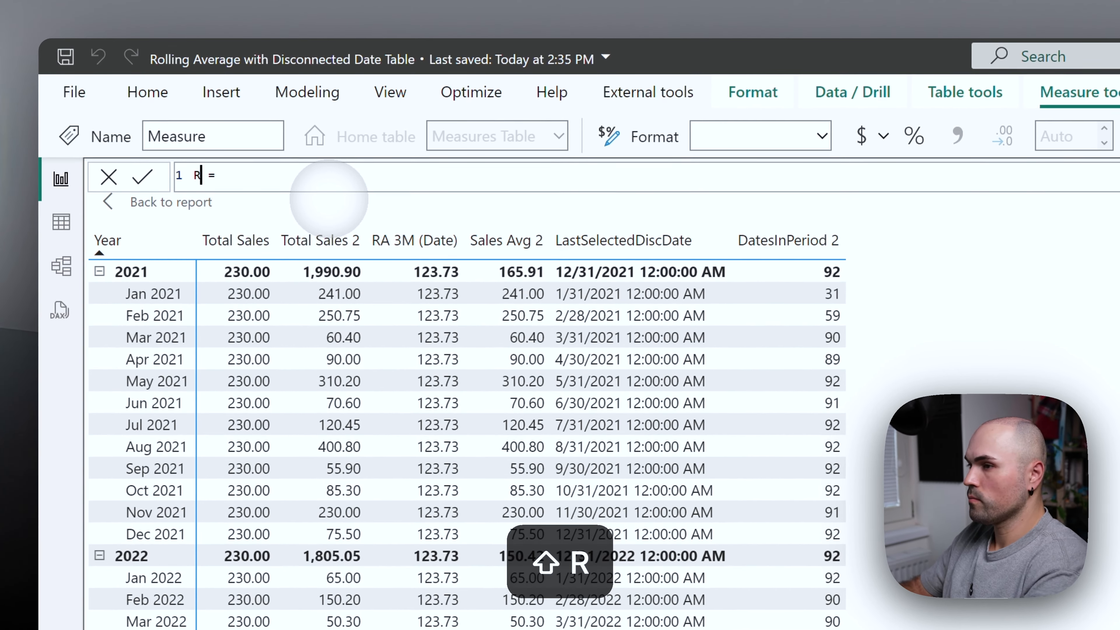
{"action": "type", "text": "A 3"}
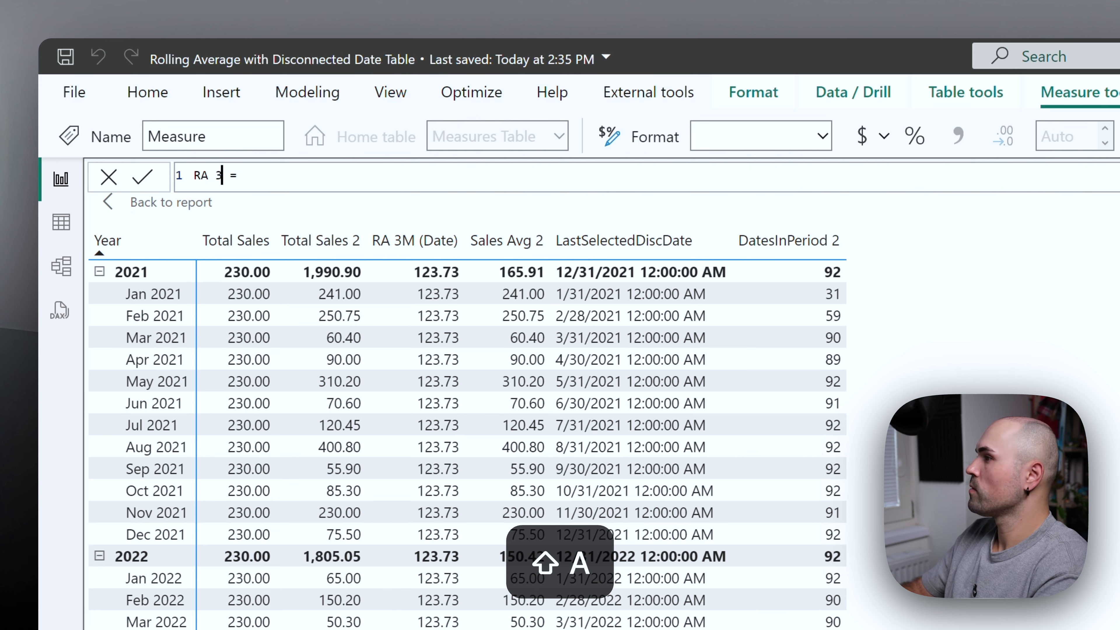
{"action": "type", "text": "M ("}
{"action": "key", "text": "BackSpace"}
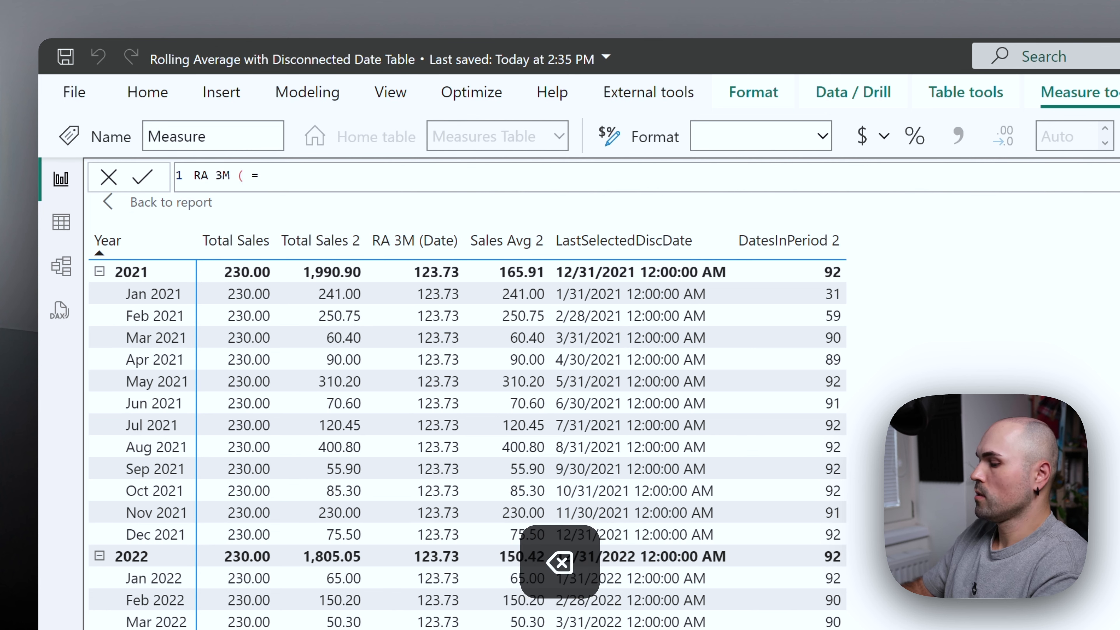
{"action": "type", "text": "Disc Date)"}
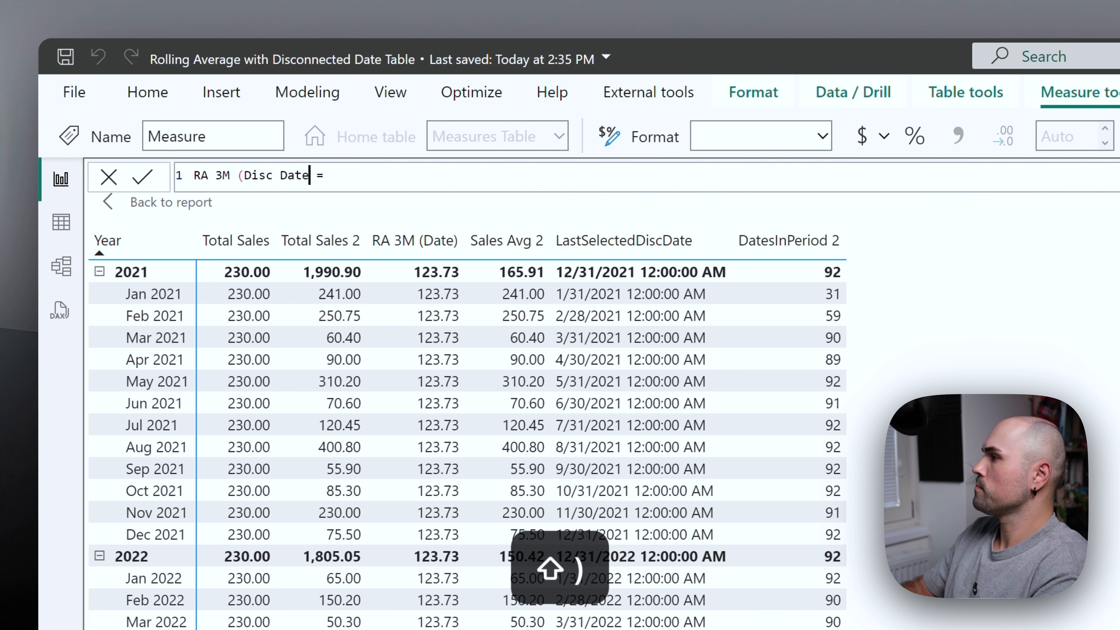
{"action": "key", "text": "Right"}
Declare a _Period variable on a new line and assign it the [DatesInPeriod 2] measure
{"action": "key", "text": "shift+Return"}
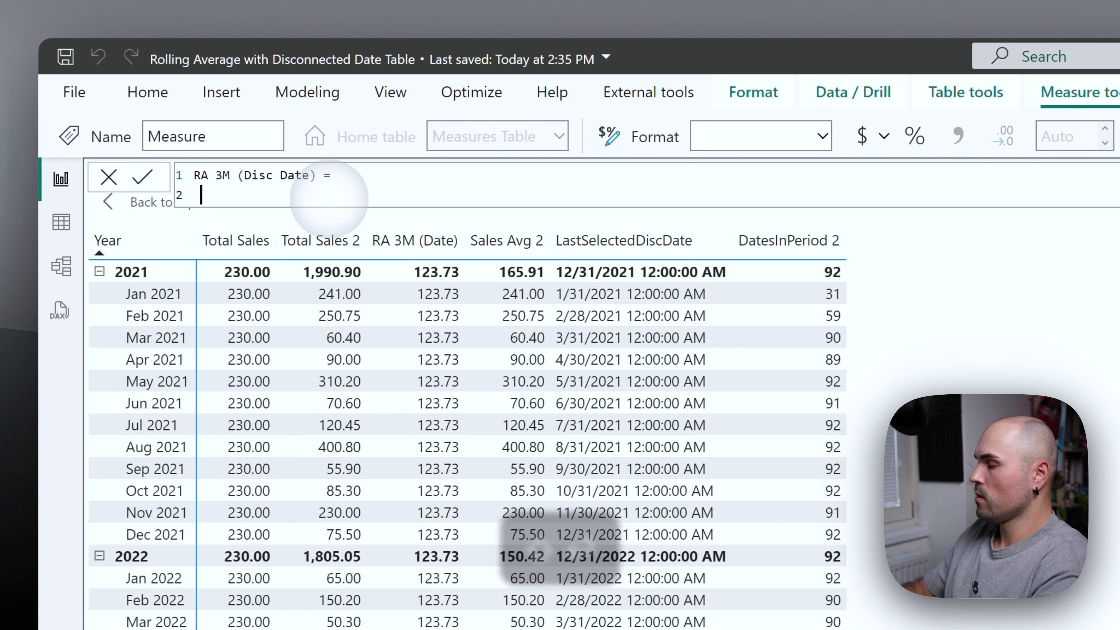
{"action": "type", "text": "VAR "}
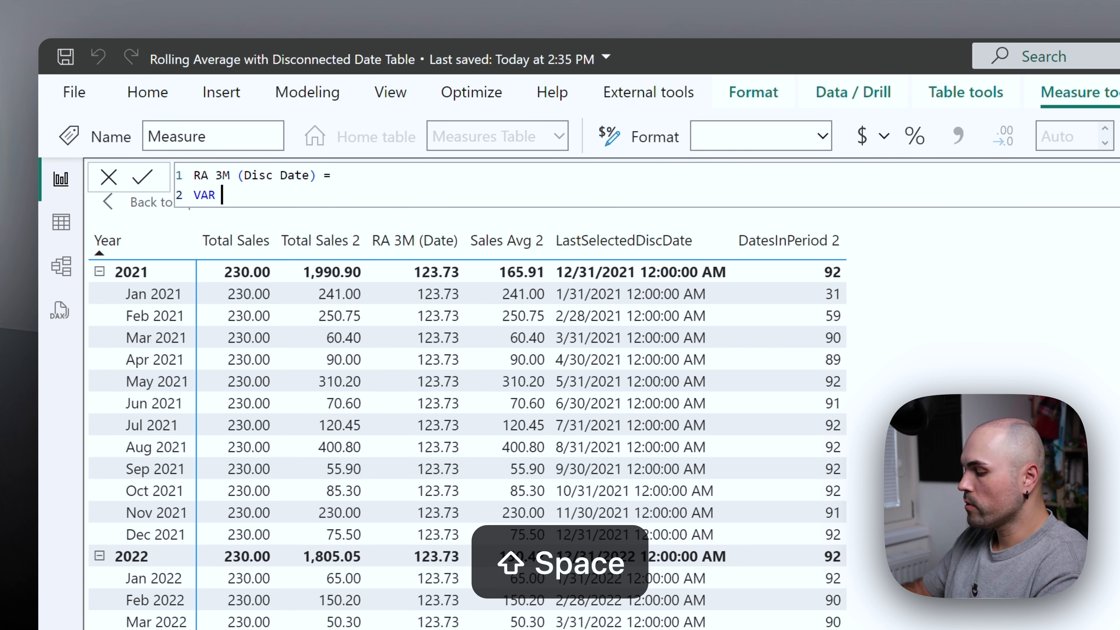
{"action": "type", "text": "_P"}
{"action": "key", "text": "BackSpace"}
{"action": "key", "text": "BackSpace"}
{"action": "key", "text": "BackSpace"}
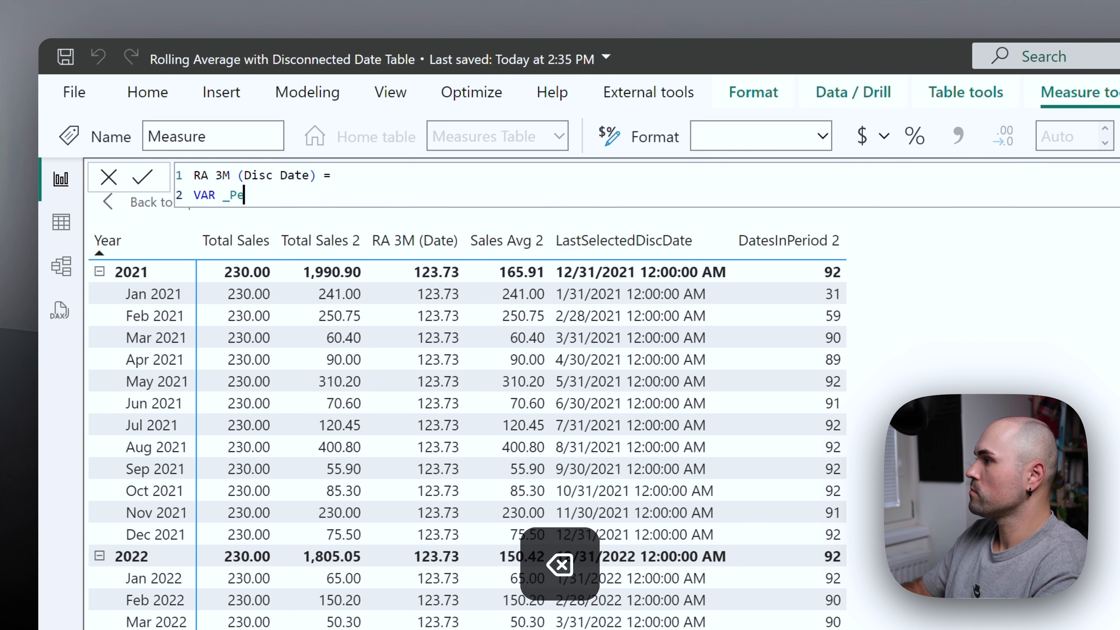
{"action": "type", "text": "eriod = "}
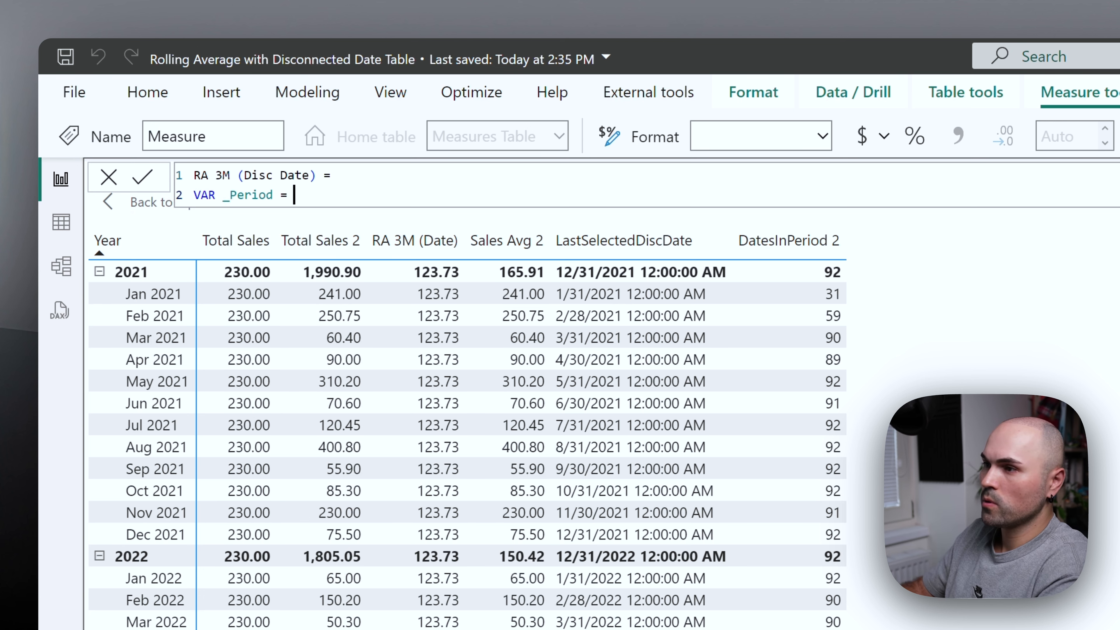
{"action": "type", "text": "dates"}
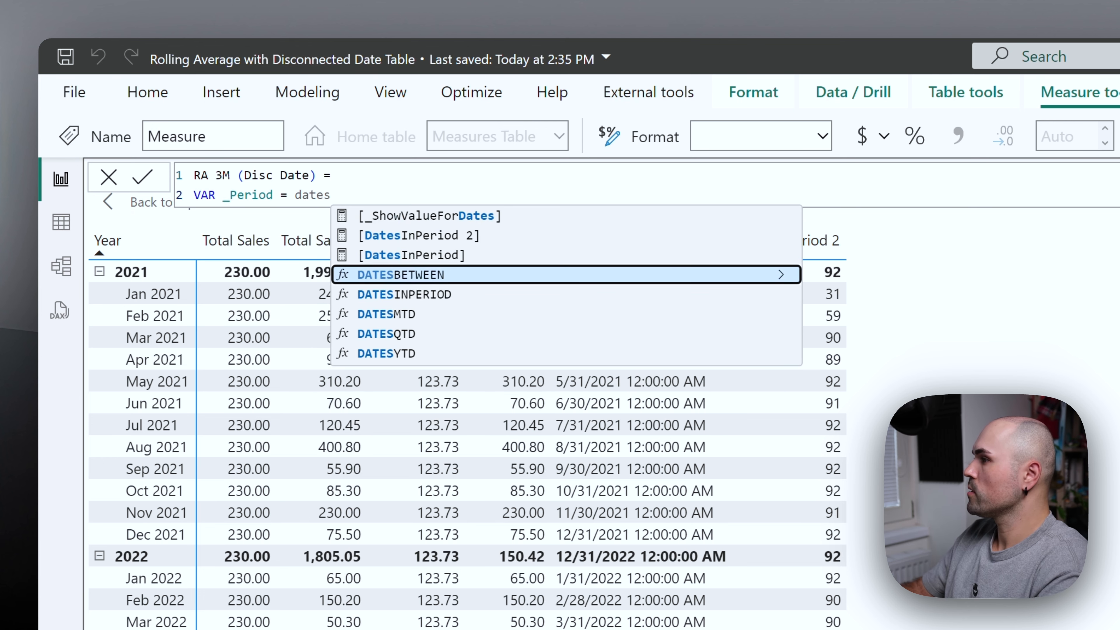
{"action": "key", "text": "Up"}
{"action": "key", "text": "Up"}
{"action": "key", "text": "Tab"}
Declare a _LastSelectedDate variable on the following line and assign it the [LastSelectedDiscDate] measure
{"action": "key", "text": "shift+Return"}
{"action": "type", "text": "V"}
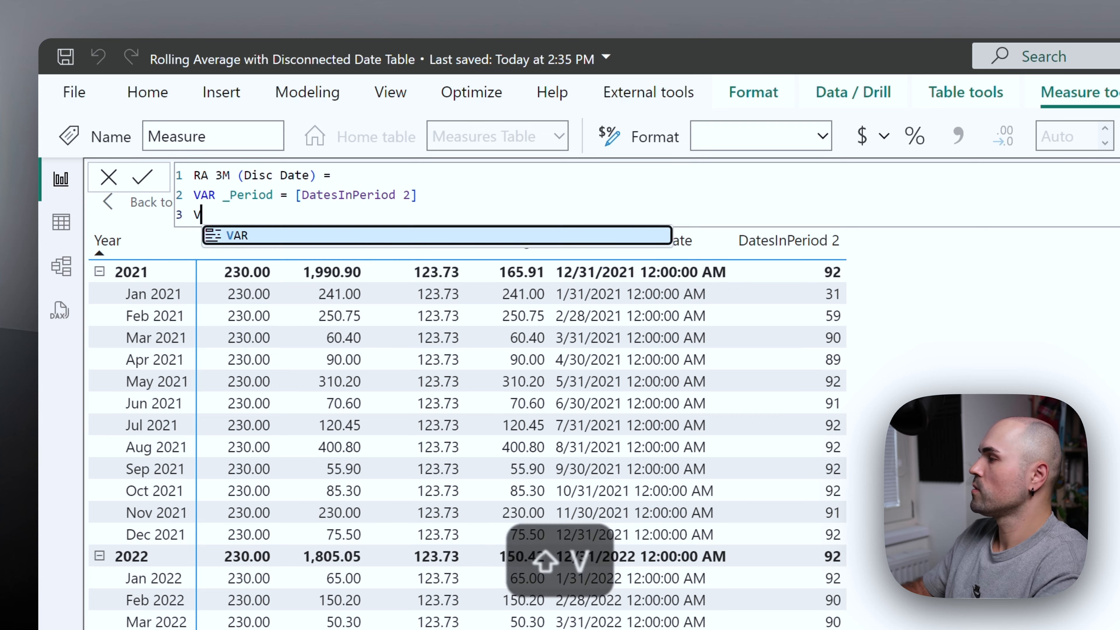
{"action": "type", "text": "AR _"}
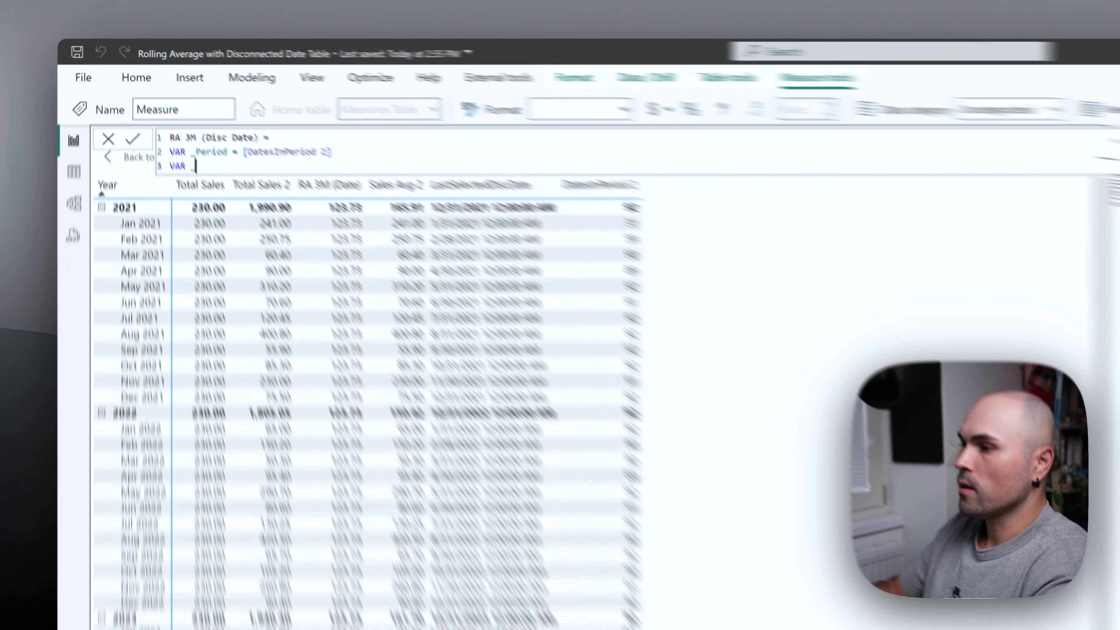
{"action": "type", "text": "Lasrt"}
{"action": "key", "text": "BackSpace"}
{"action": "key", "text": "BackSpace"}
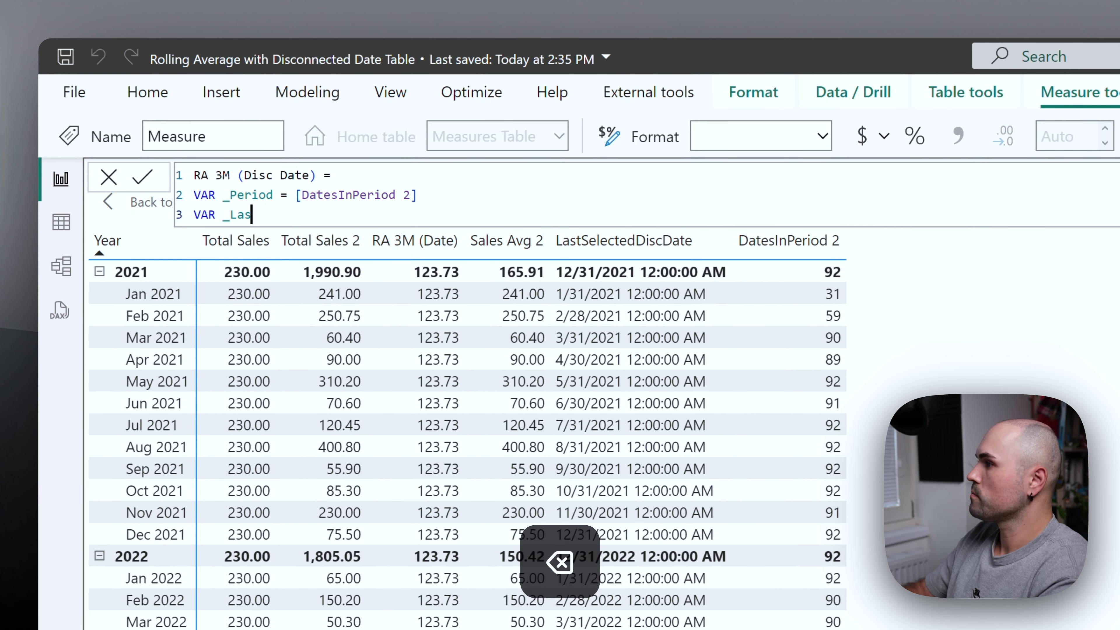
{"action": "type", "text": "tVis"}
{"action": "key", "text": "BackSpace"}
{"action": "key", "text": "BackSpace"}
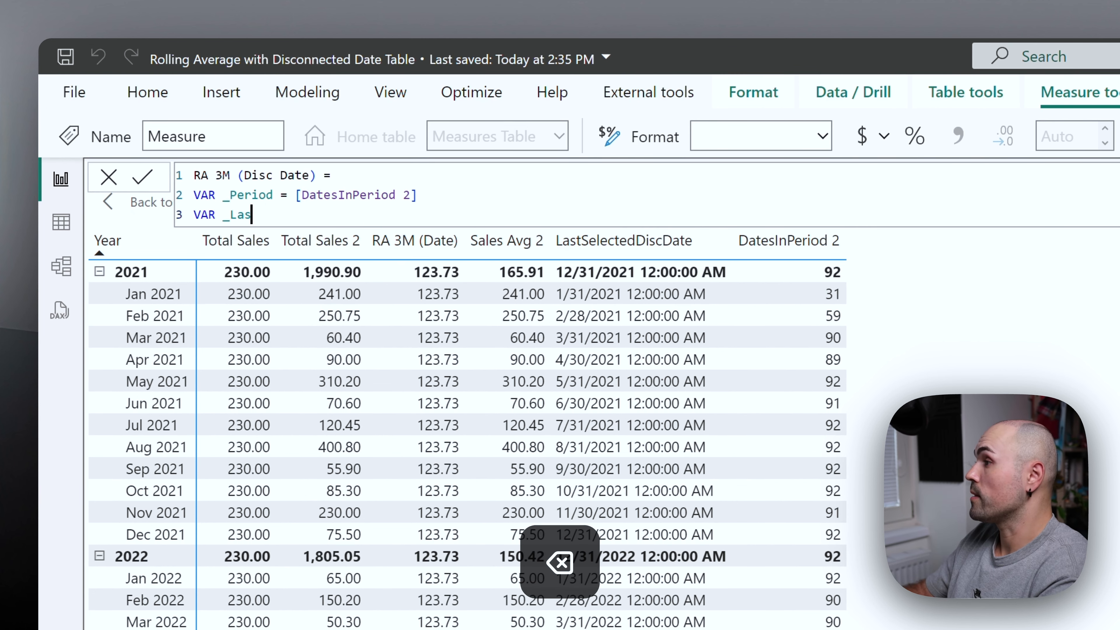
{"action": "type", "text": "SelectedDate ="}
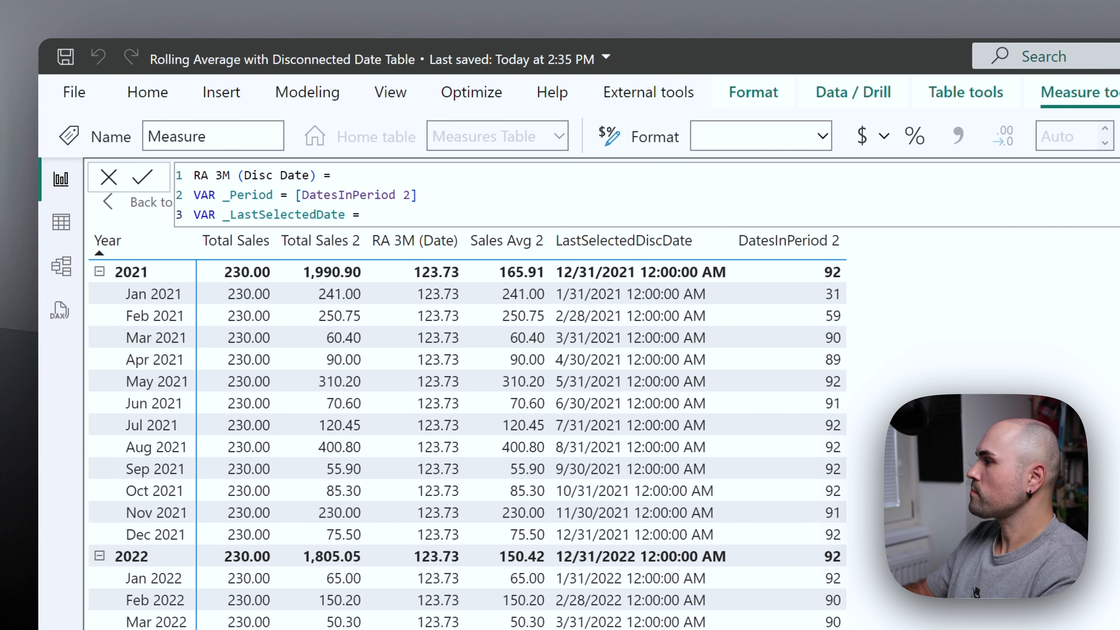
{"action": "type", "text": "Last"}
{"action": "key", "text": "Up"}
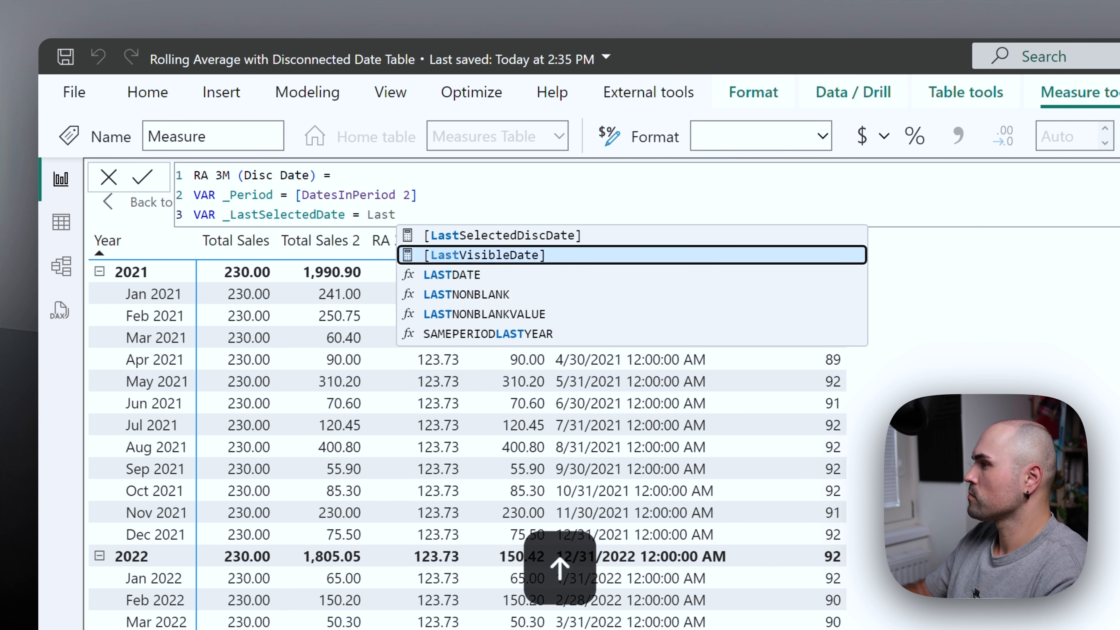
{"action": "key", "text": "Up"}
{"action": "key", "text": "Tab"}
Declare a _SalesAvg variable on the fourth line and assign it the [Sales Avg 2] measure
{"action": "key", "text": "shift+Return"}
{"action": "type", "text": "VA"}
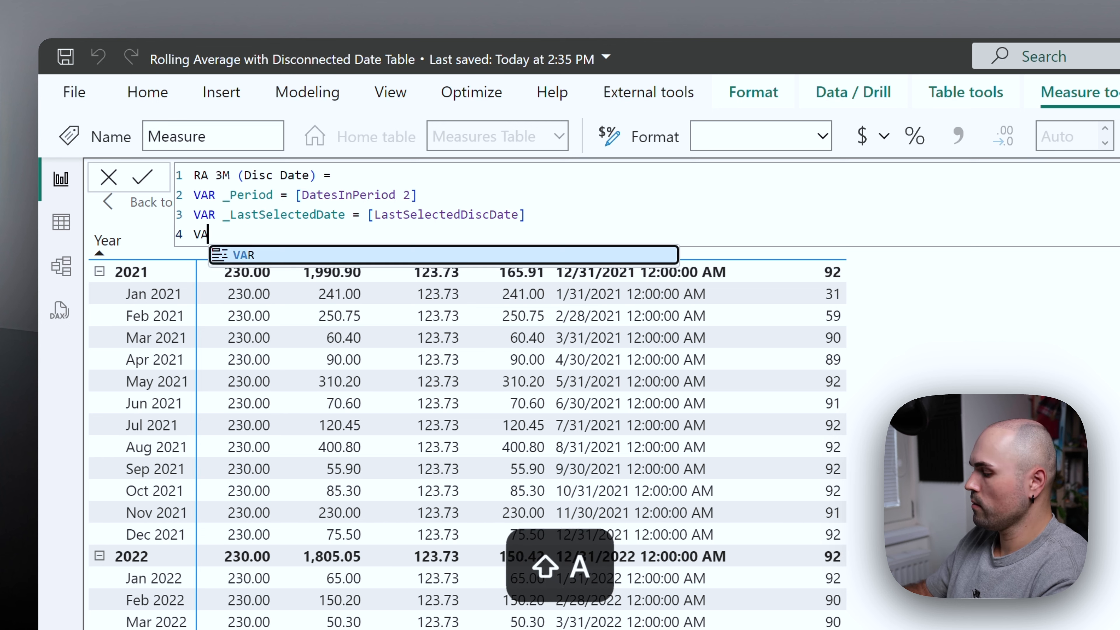
{"action": "type", "text": "R _"}
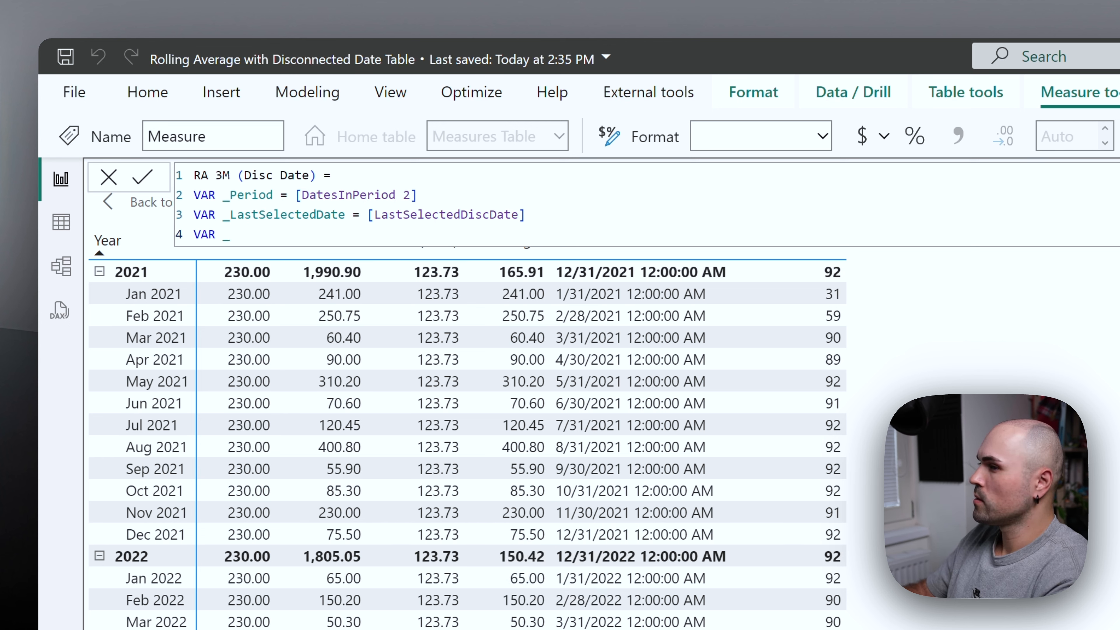
{"action": "type", "text": "SA"}
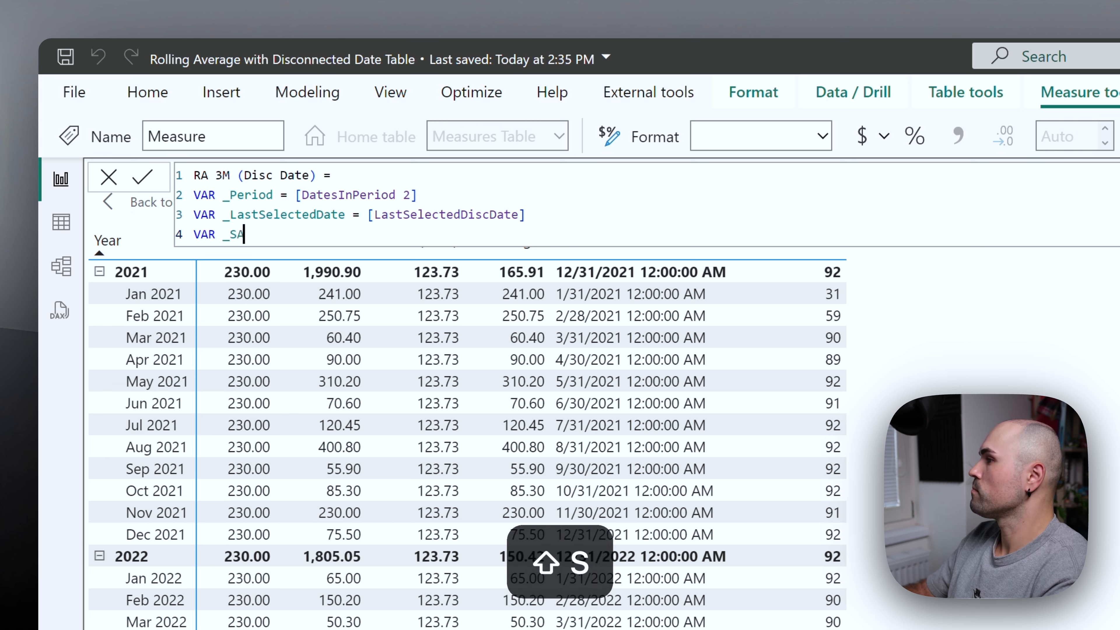
{"action": "key", "text": "BackSpace"}
{"action": "type", "text": "ales"}
{"action": "key", "text": "BackSpace"}
{"action": "type", "text": "A"}
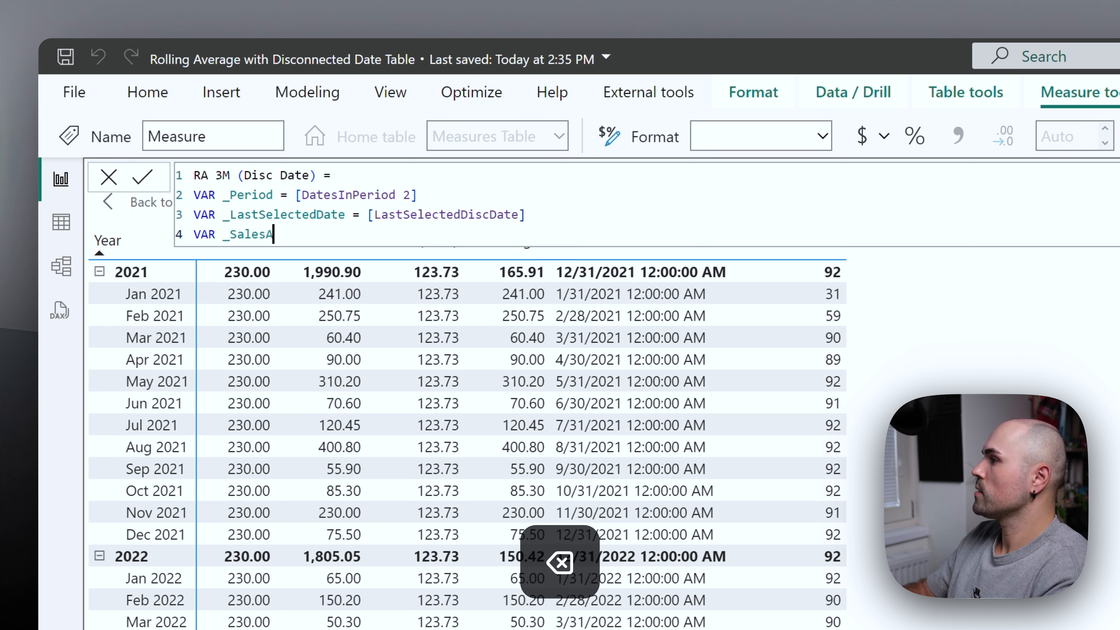
{"action": "key", "text": "BackSpace"}
{"action": "key", "text": "BackSpace"}
{"action": "type", "text": "= "}
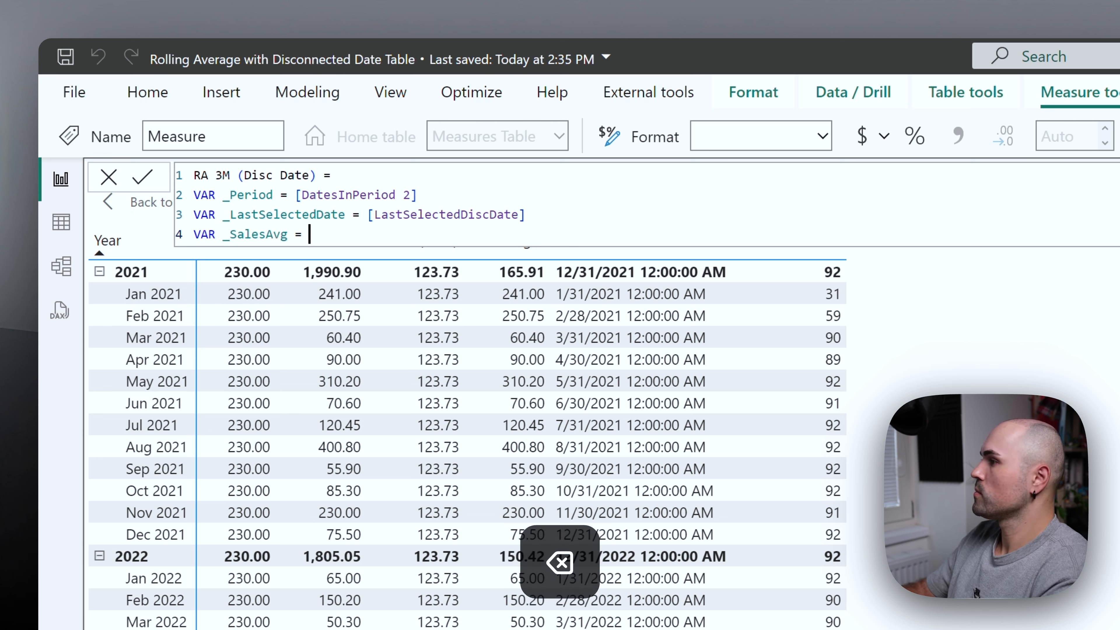
{"action": "type", "text": "[Sales"}
{"action": "key", "text": "Up"}
{"action": "key", "text": "Tab"}
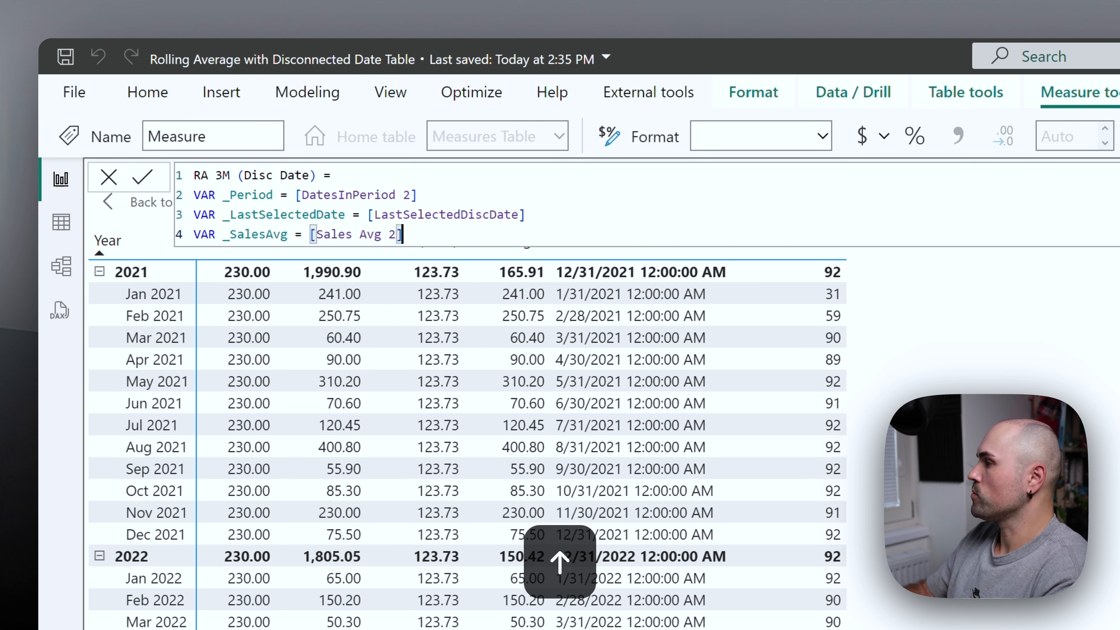
Declare a _Result variable on the fifth line of the RA 3M (Disc Date) measure
{"action": "key", "text": "shift+Return"}
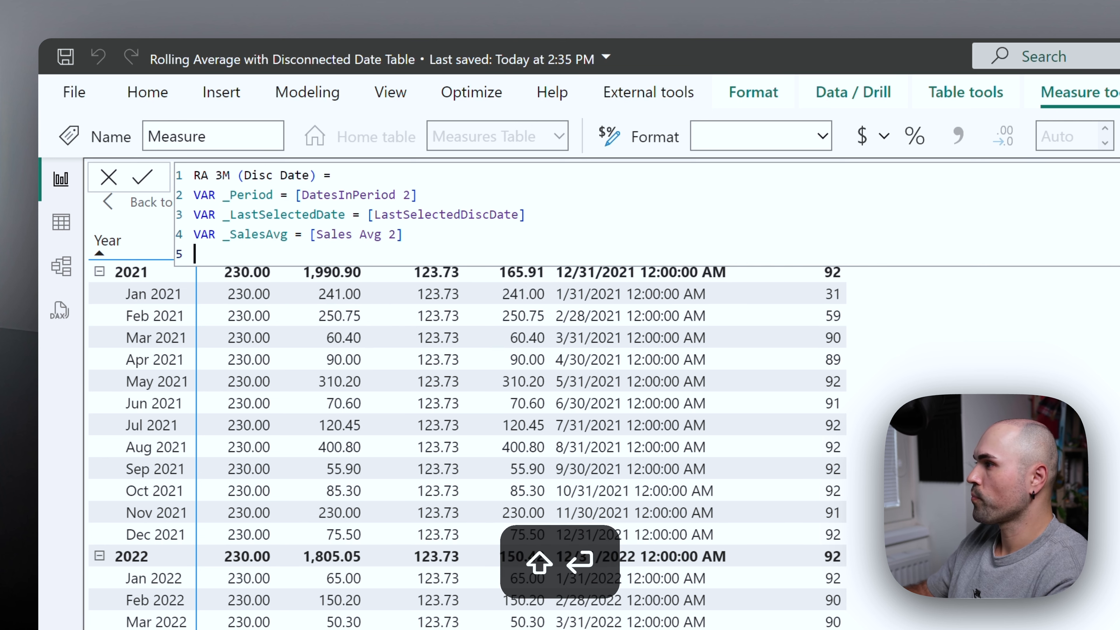
{"action": "type", "text": "VAR _"}
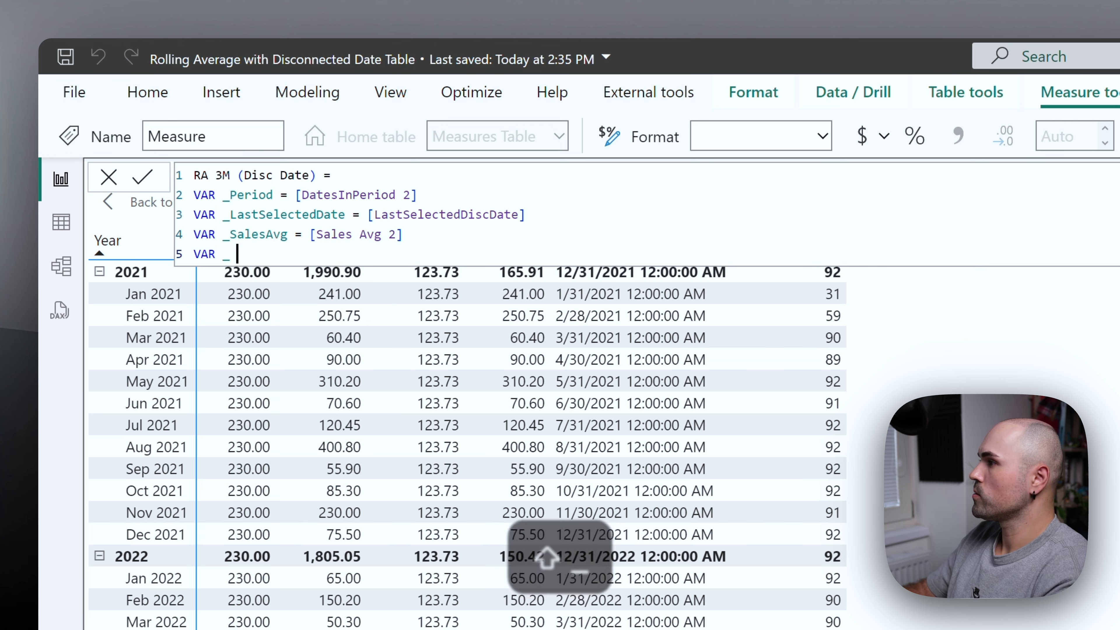
{"action": "type", "text": "Result ="}
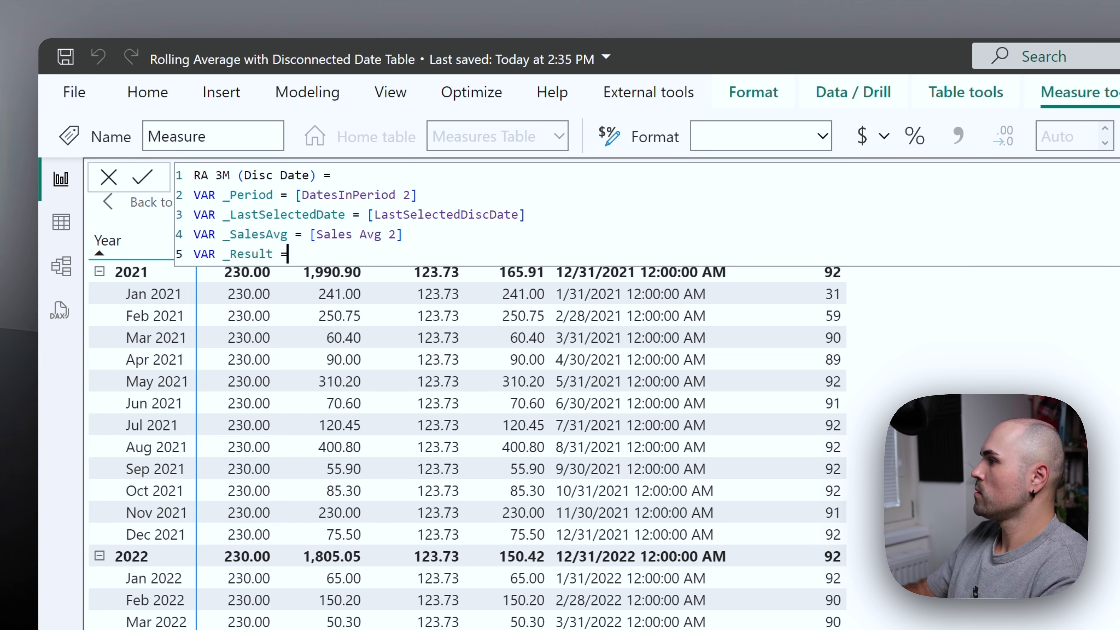
{"action": "key", "text": "shift+Return"}
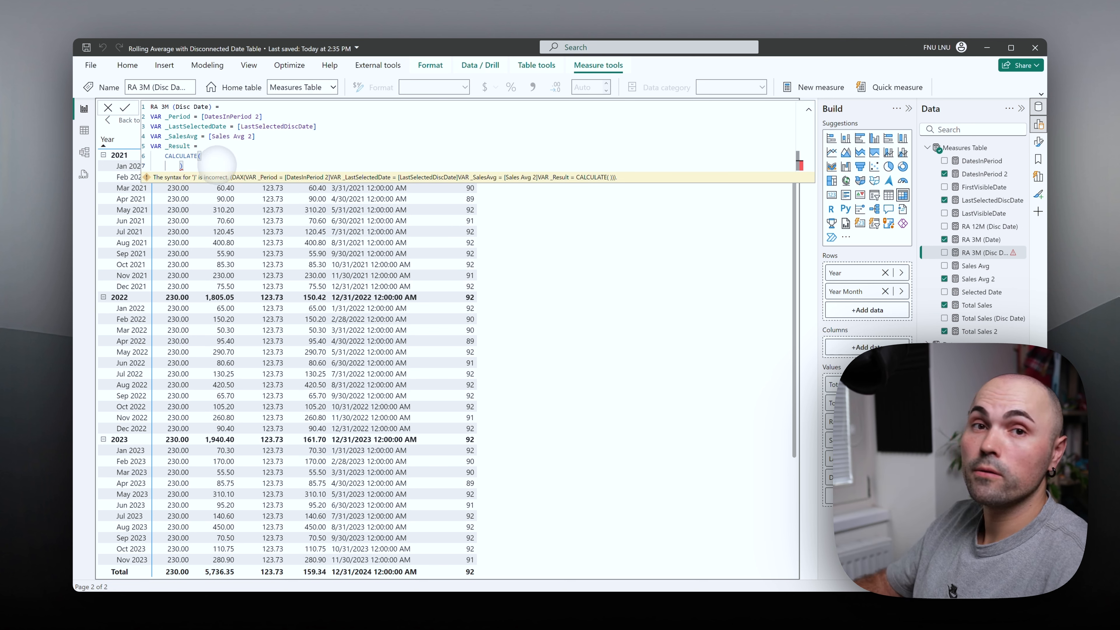
Enter the _SalesAvg variable as the expression argument of the CALCULATE function in _Result
{"action": "key", "text": "BackSpace"}
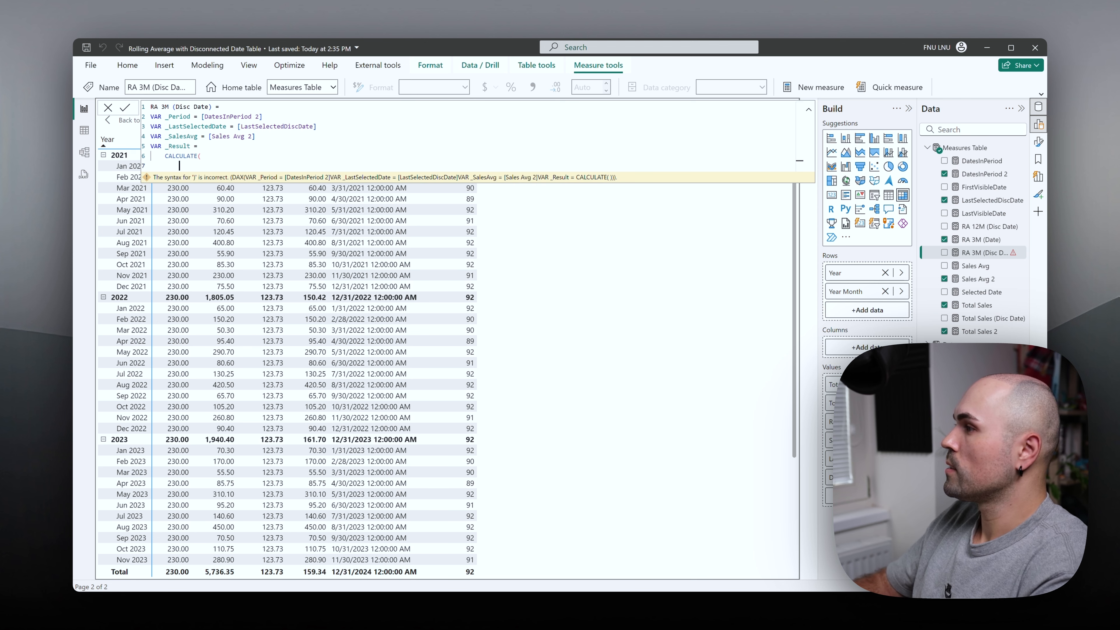
{"action": "type", "text": "sales"}
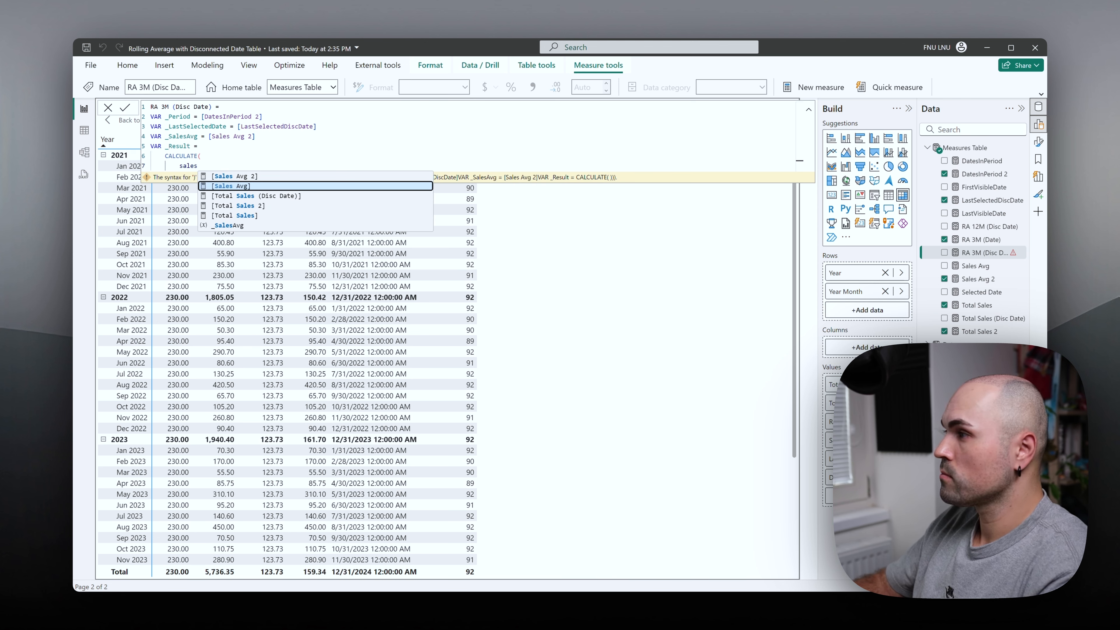
{"action": "key", "text": "BackSpace"}
{"action": "key", "text": "BackSpace"}
{"action": "key", "text": "BackSpace"}
{"action": "key", "text": "BackSpace"}
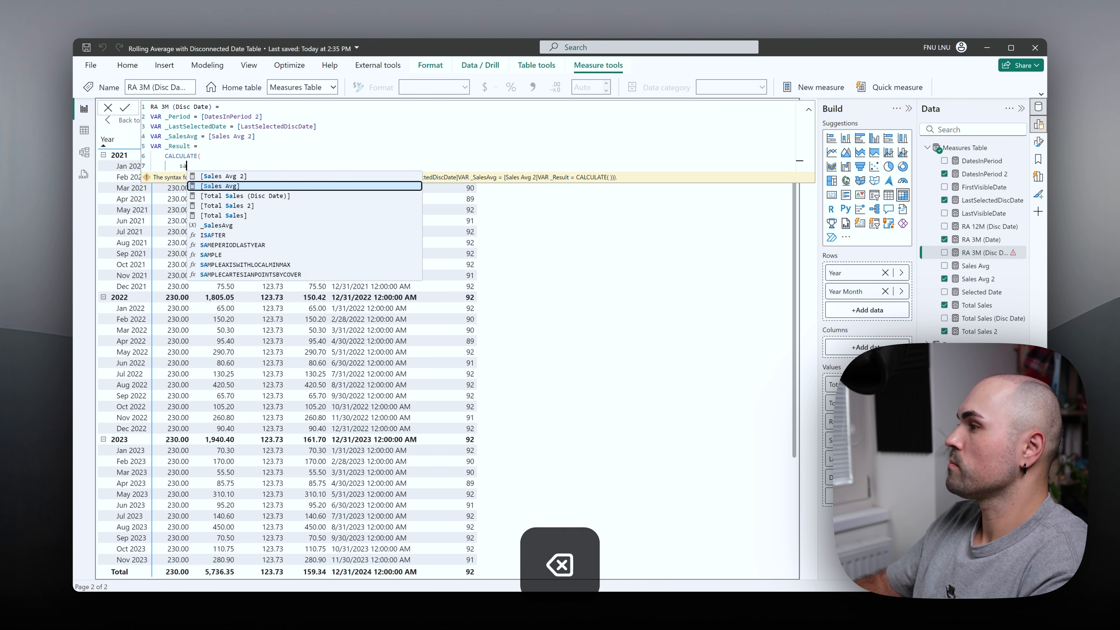
{"action": "type", "text": "_sa"}
{"action": "key", "text": "Tab"}
{"action": "type", "text": ","}
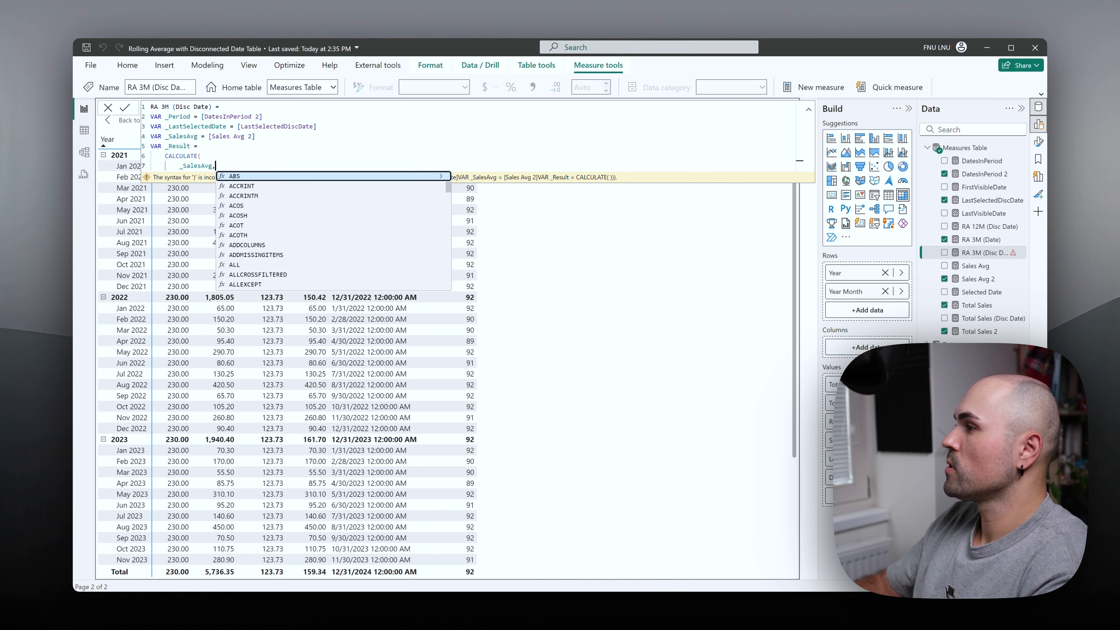
Add _Period as the filter argument on its own line and close the CALCULATE function
{"action": "key", "text": "shift+Return"}
{"action": "type", "text": "_per"}
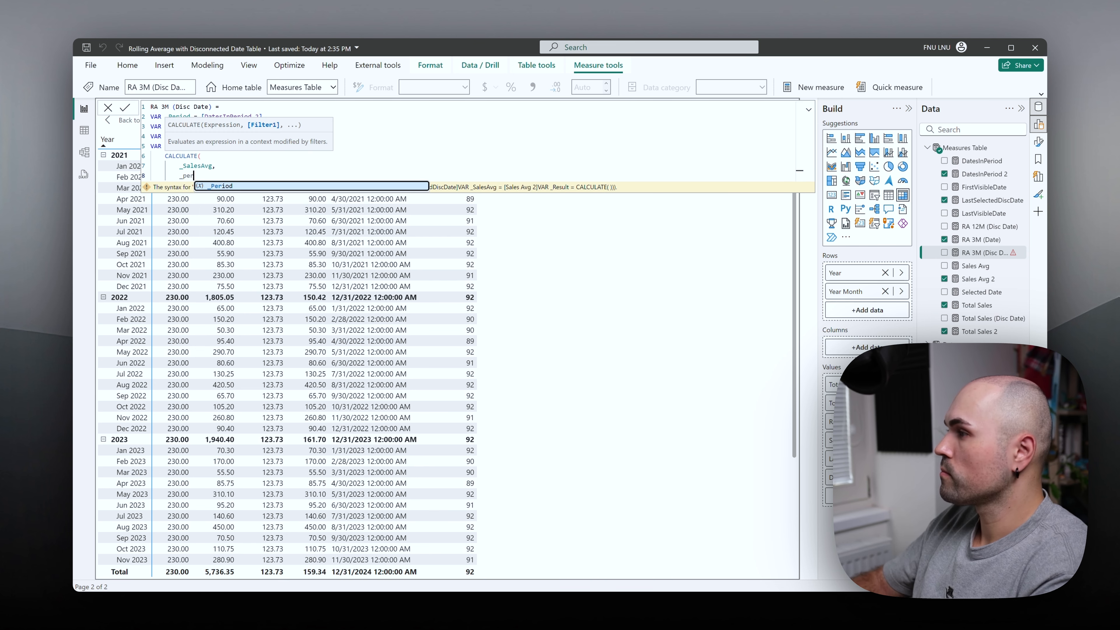
{"action": "key", "text": "shift+Return"}
{"action": "type", "text": ")"}
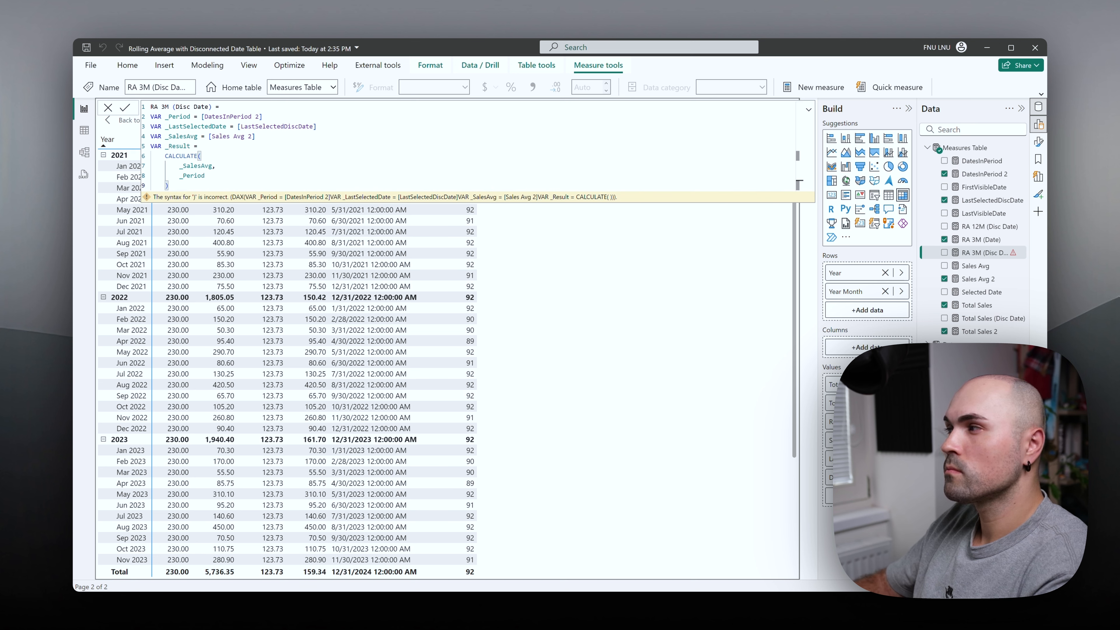
Add an unindented RETURN statement that outputs _Result on the line below it
{"action": "key", "text": "shift+Return"}
{"action": "type", "text": "R"}
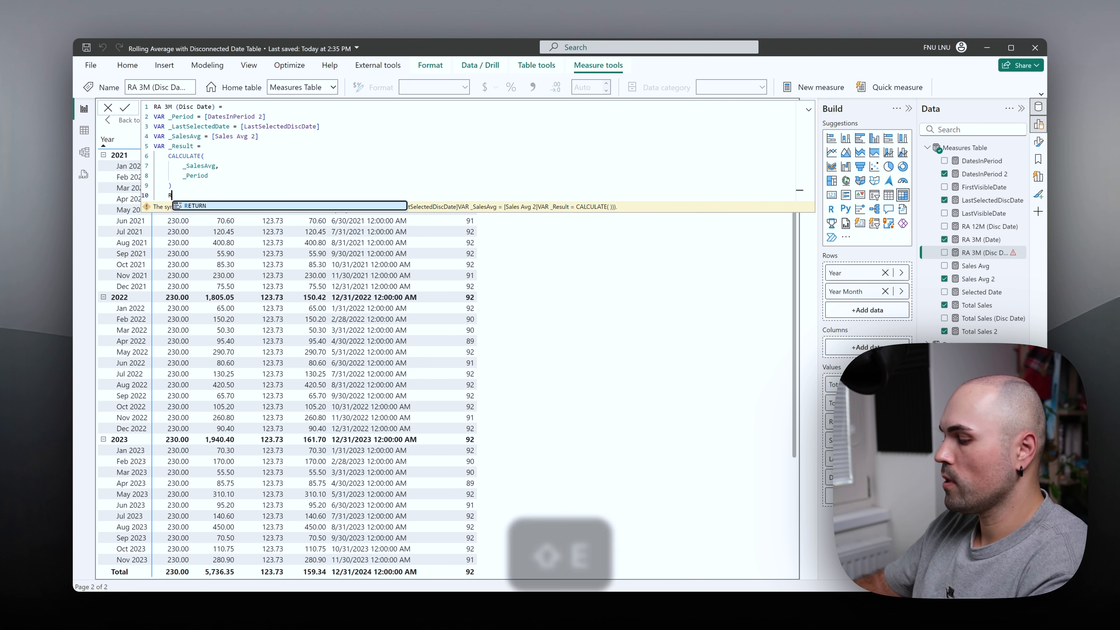
{"action": "type", "text": "ETURN"}
{"action": "key", "text": "shift+Return"}
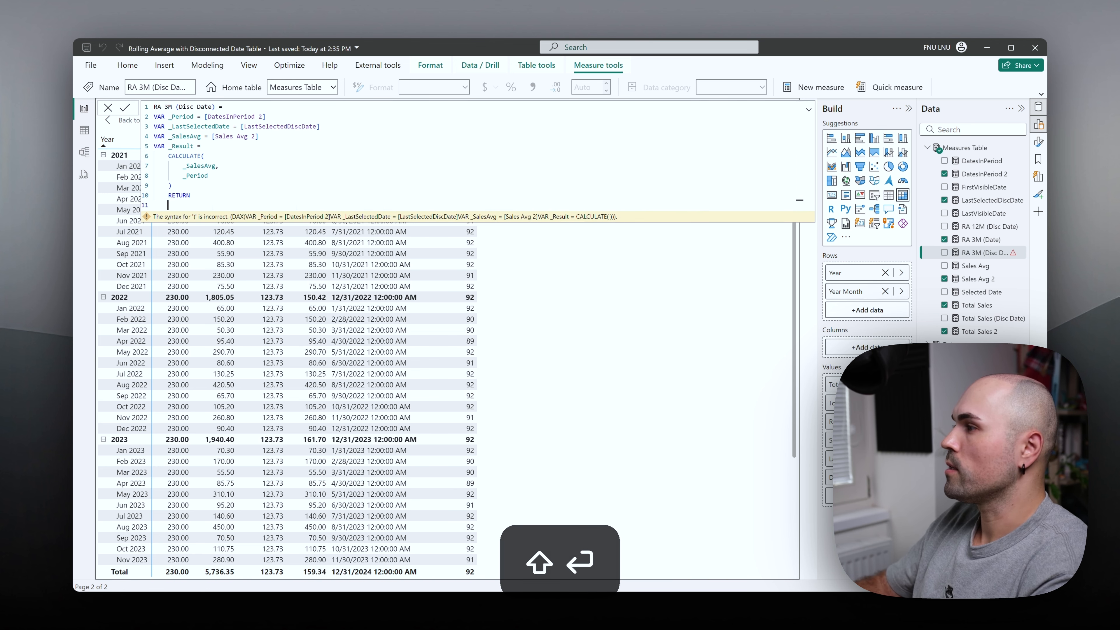
{"action": "type", "text": "_Result"}
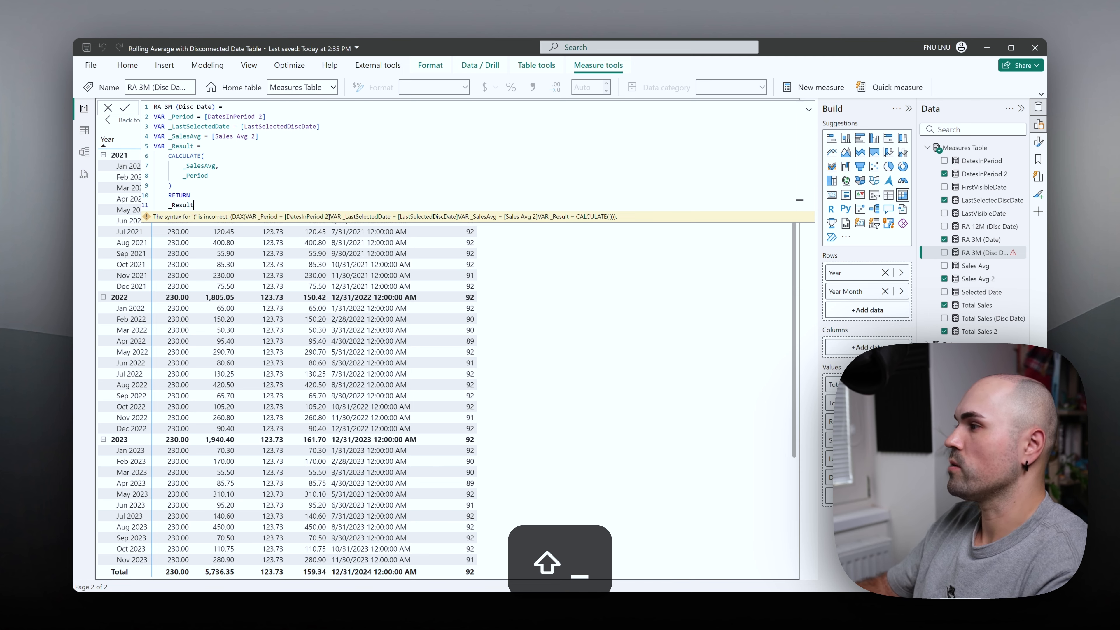
{"action": "left_click", "coordinate": [168, 195]}
{"action": "key", "text": "BackSpace"}
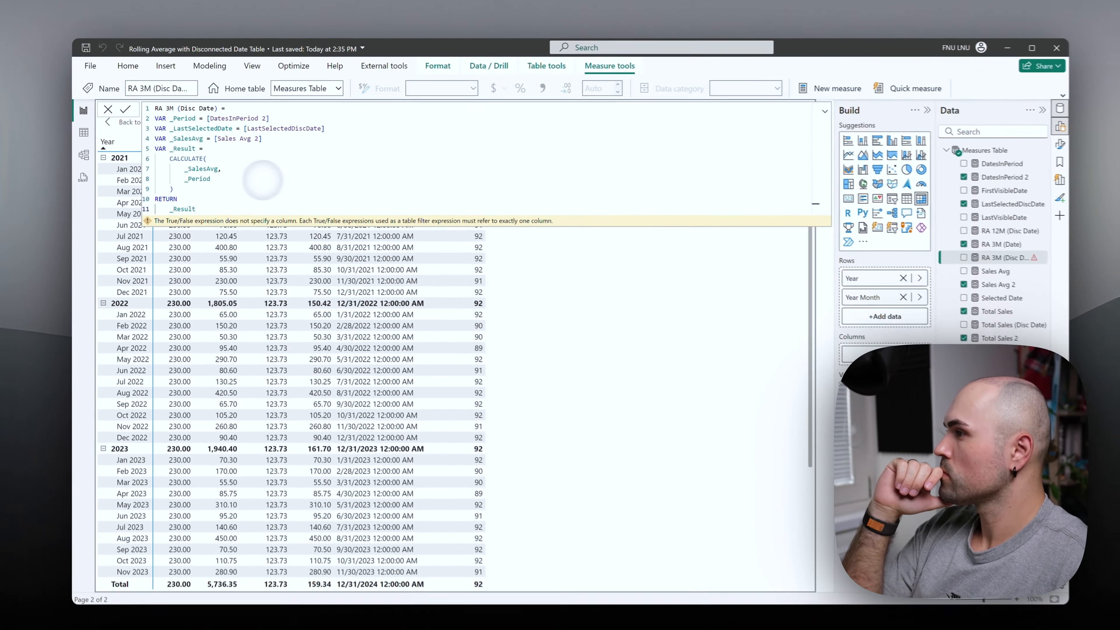
Open the DatesInPeriod 2 measure and comment out all lines below RETURN, from CONCATENATEX through COUNTROWS
{"action": "left_click", "coordinate": [980, 174]}
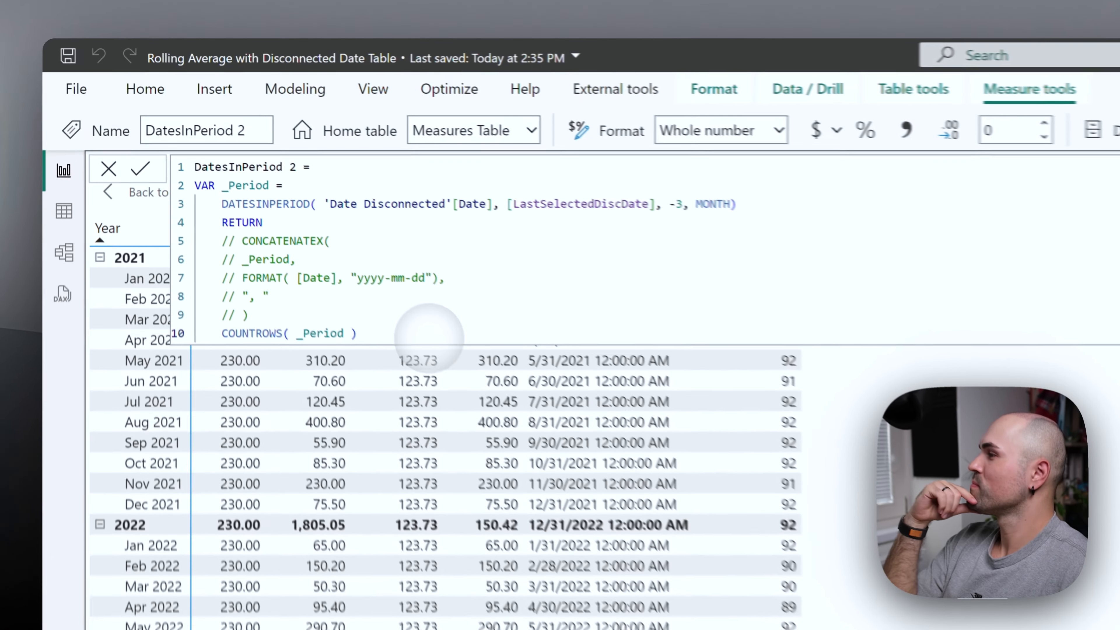
{"action": "left_click", "coordinate": [261, 194]}
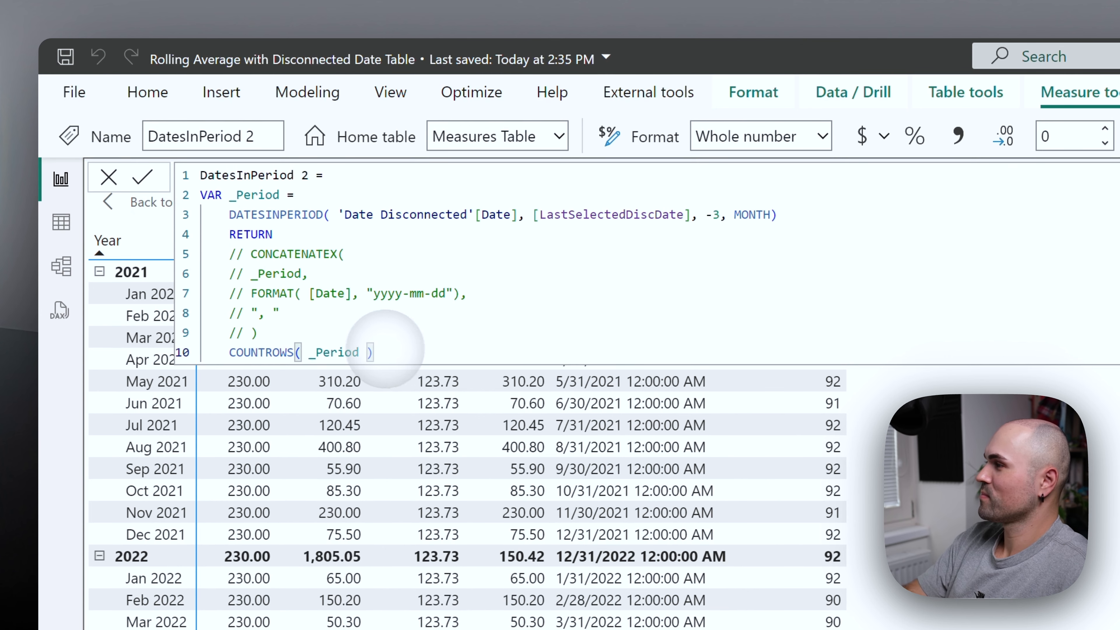
{"action": "left_click_drag", "start_coordinate": [410, 354], "coordinate": [223, 255]}
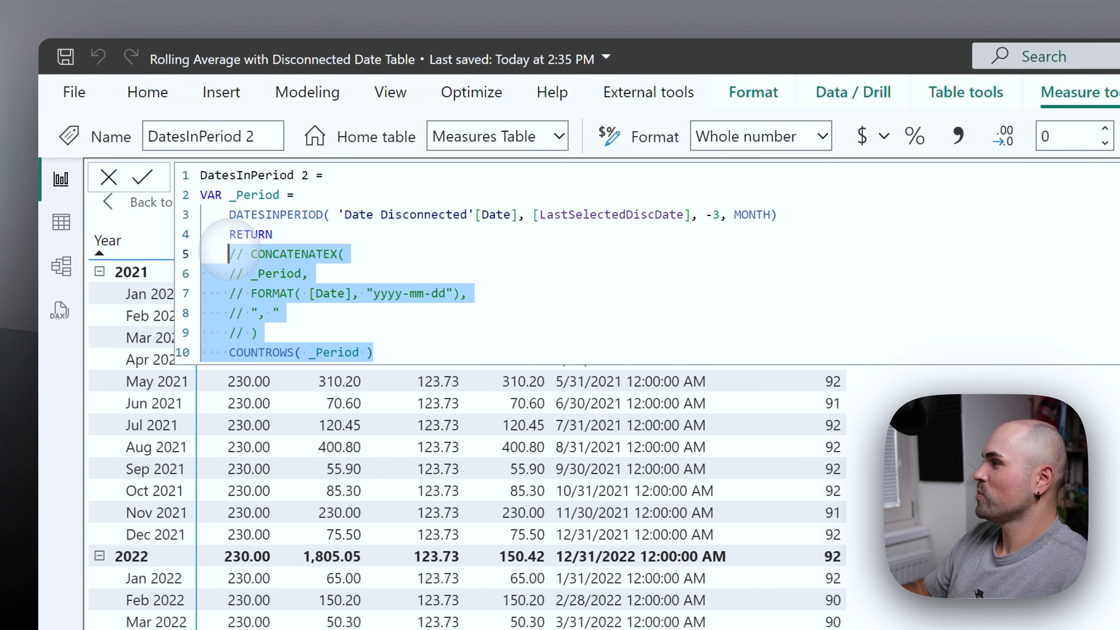
{"action": "key", "text": "ctrl+slash"}
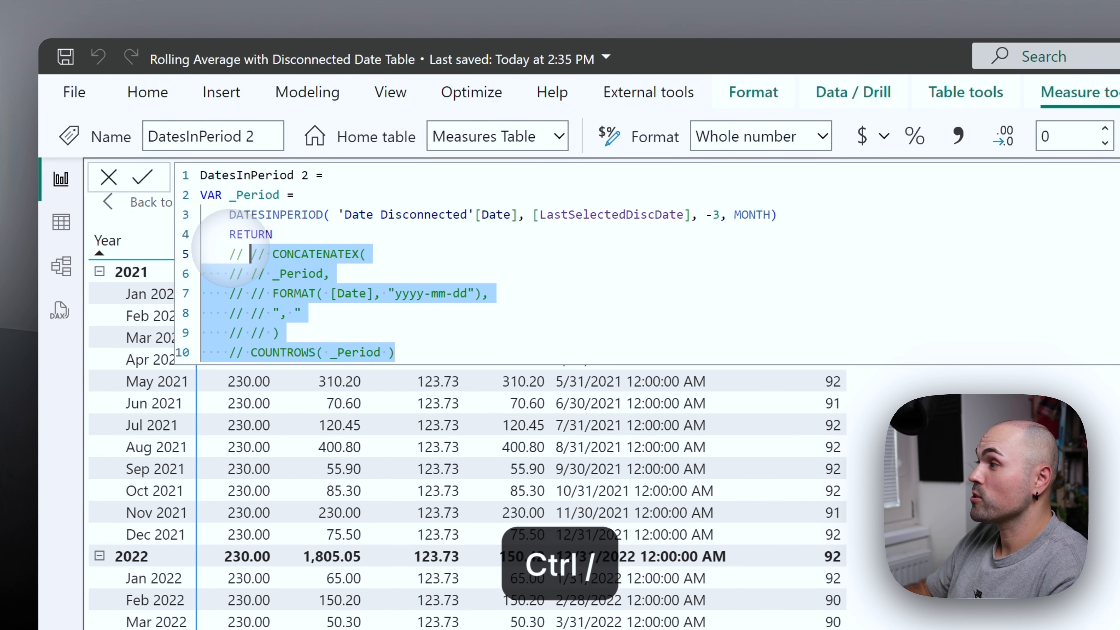
Make DatesInPeriod 2 return _Period on a new last line and commit the measure
{"action": "left_click", "coordinate": [423, 351]}
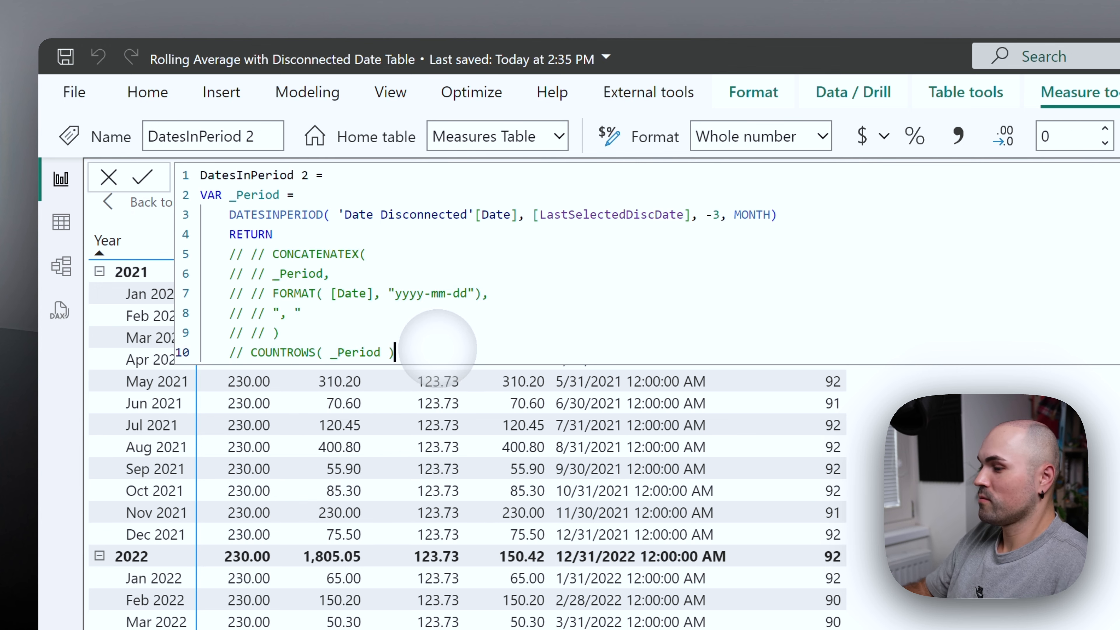
{"action": "key", "text": "shift+Return"}
{"action": "type", "text": "_Per"}
{"action": "key", "text": "Tab"}
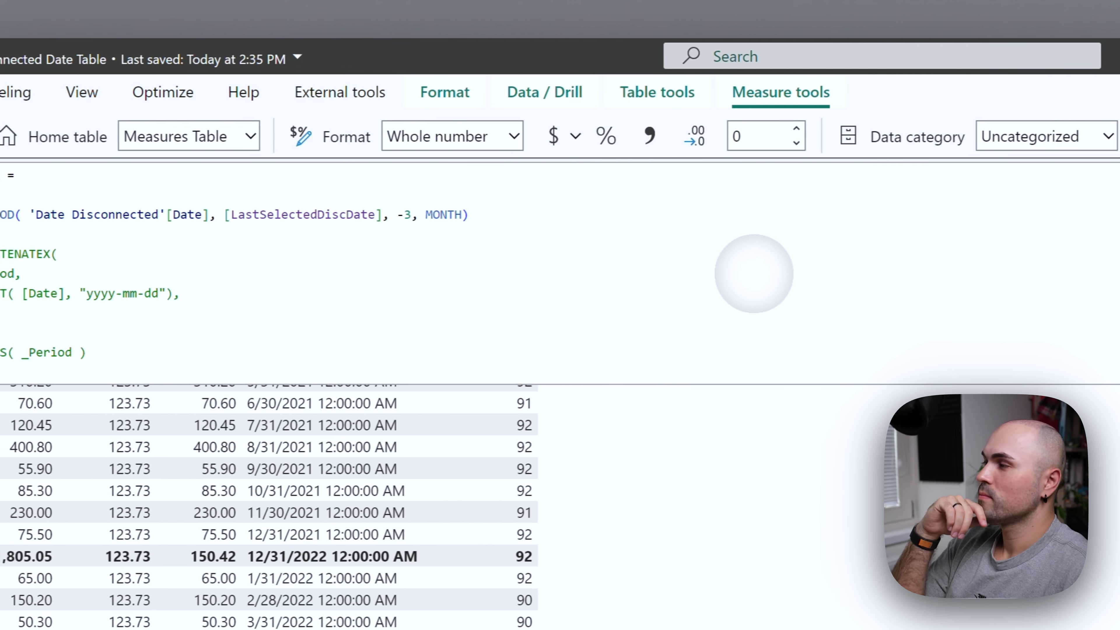
{"action": "key", "text": "Return"}
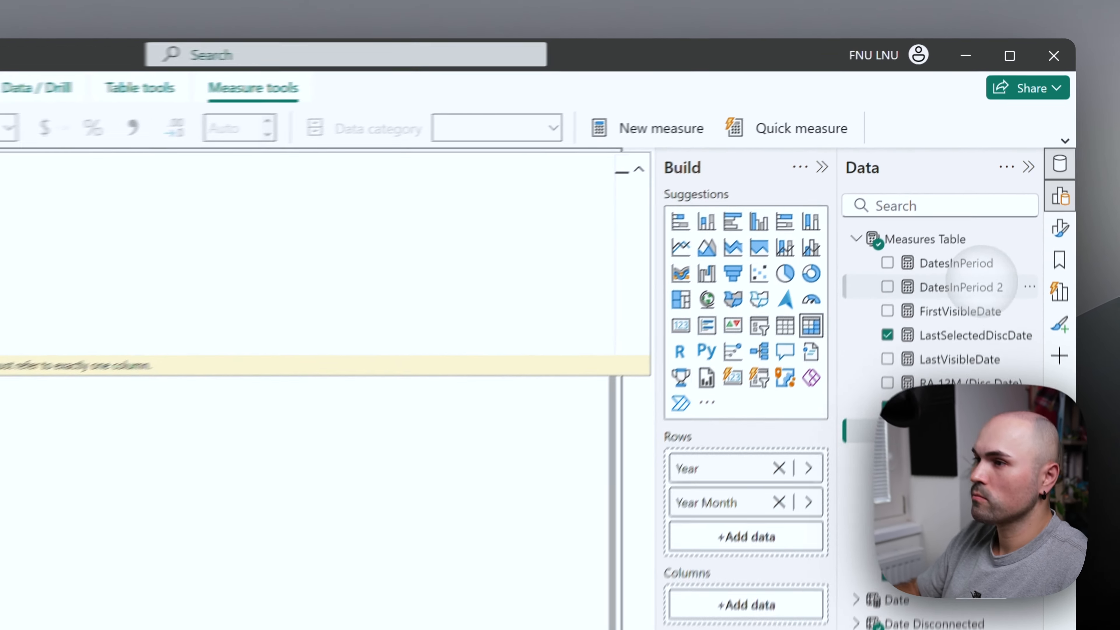
Copy the _Period variable declaration with its DATESINPERIOD expression from the DatesInPeriod 2 measure
{"action": "left_click", "coordinate": [985, 173]}
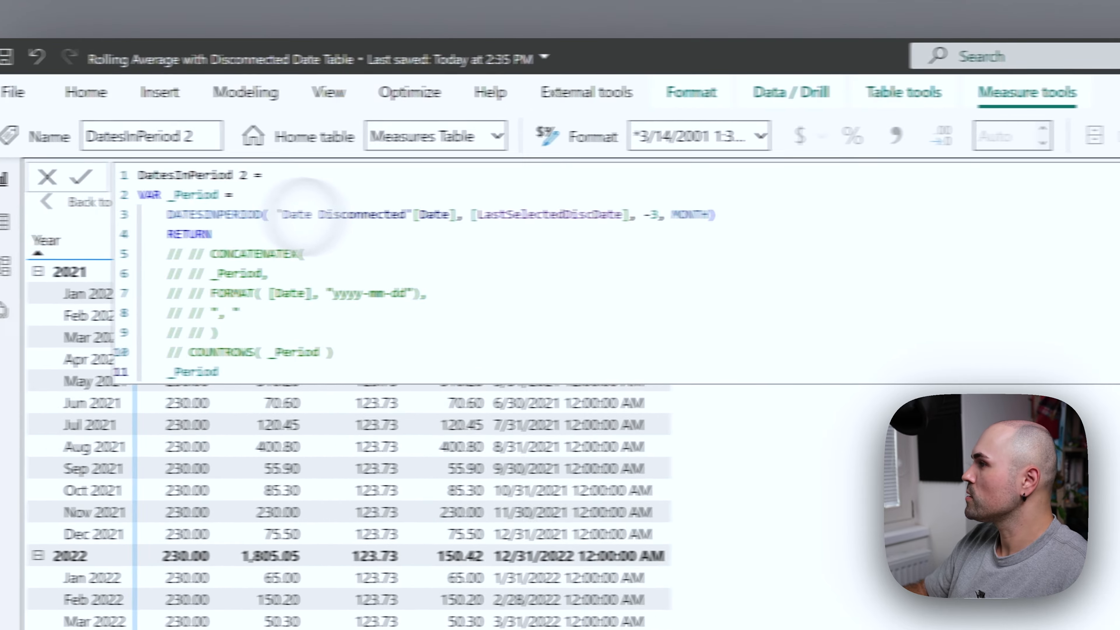
{"action": "left_click", "coordinate": [746, 212]}
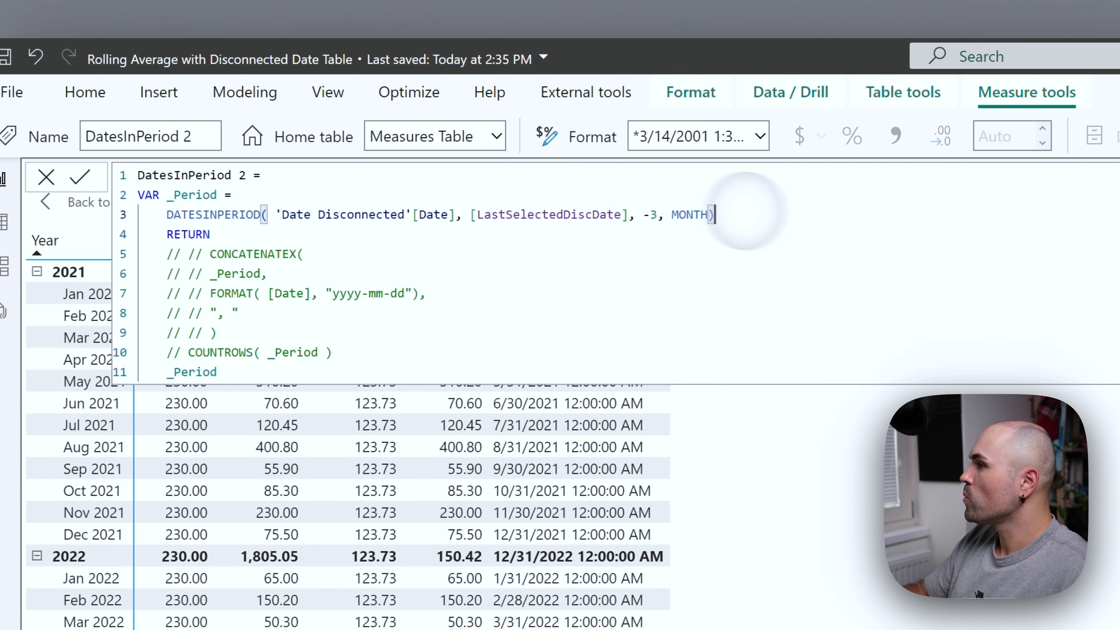
{"action": "left_click_drag", "start_coordinate": [746, 211], "coordinate": [135, 196]}
{"action": "key", "text": "ctrl+c"}
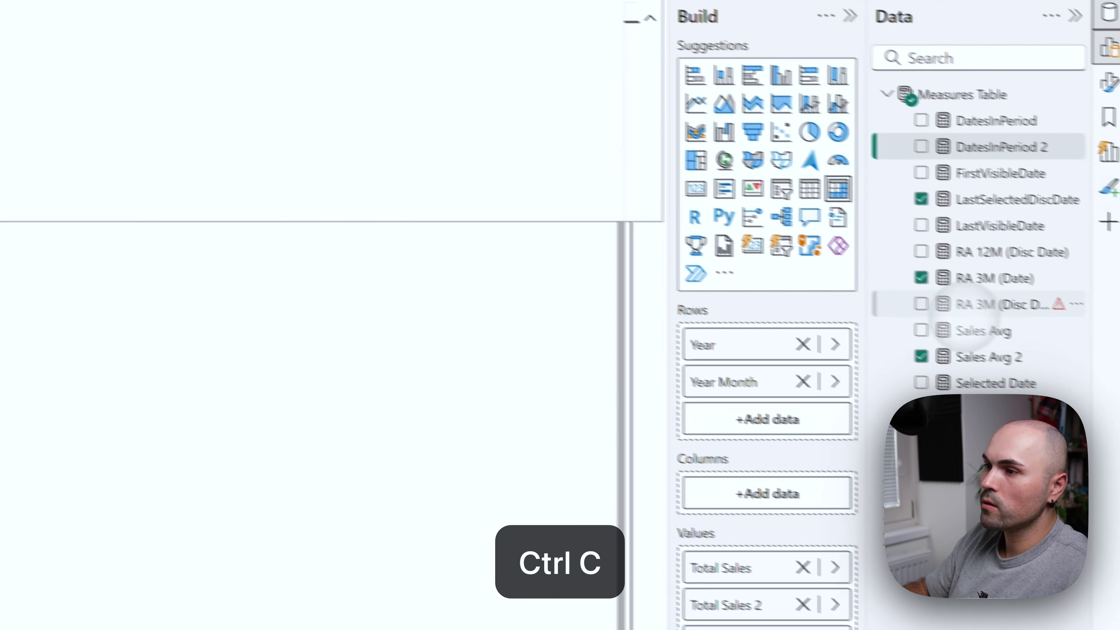
Replace the _Period line in RA 3M (Disc Date) with the copied DATESINPERIOD declaration and commit the measure
{"action": "left_click", "coordinate": [995, 306]}
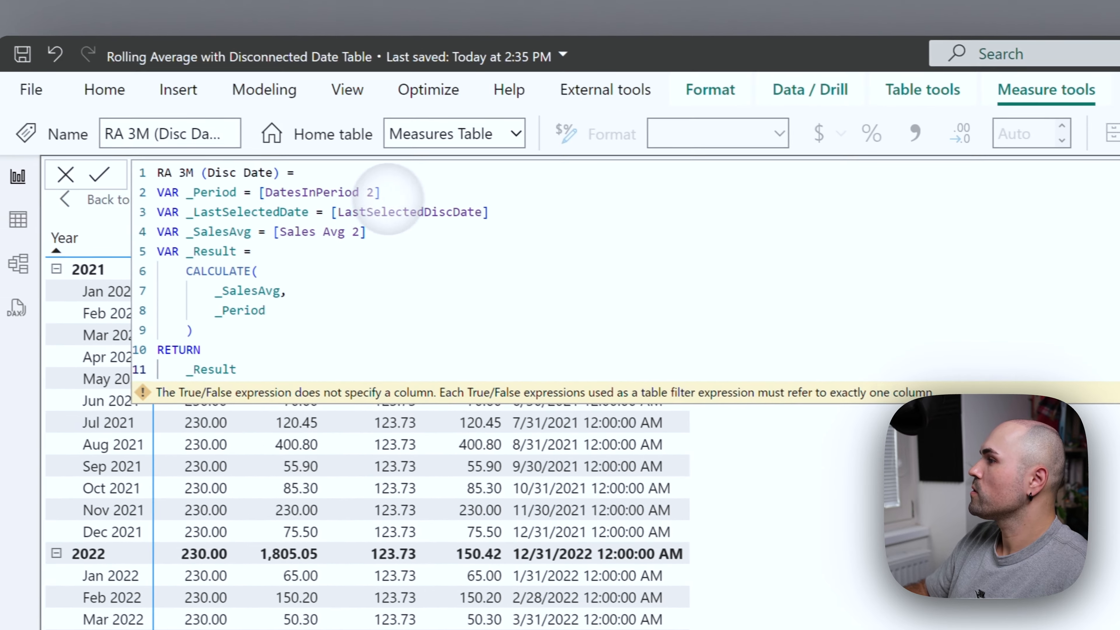
{"action": "triple_click", "coordinate": [388, 193]}
{"action": "key", "text": "ctrl+v"}
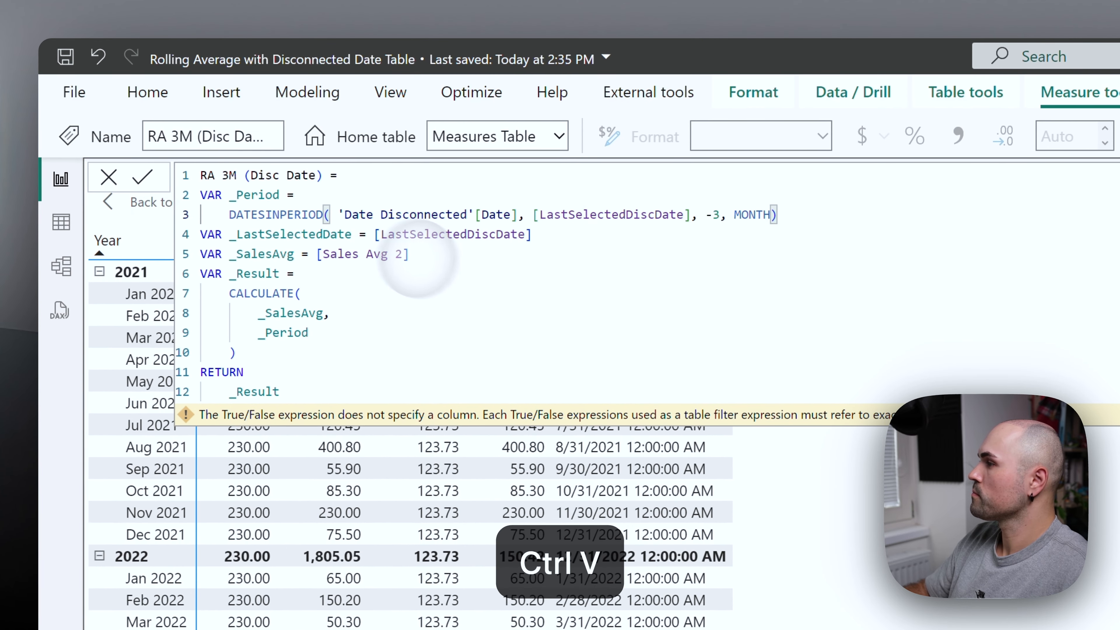
{"action": "left_click", "coordinate": [454, 250]}
{"action": "double_click", "coordinate": [276, 334]}
{"action": "left_click", "coordinate": [450, 338]}
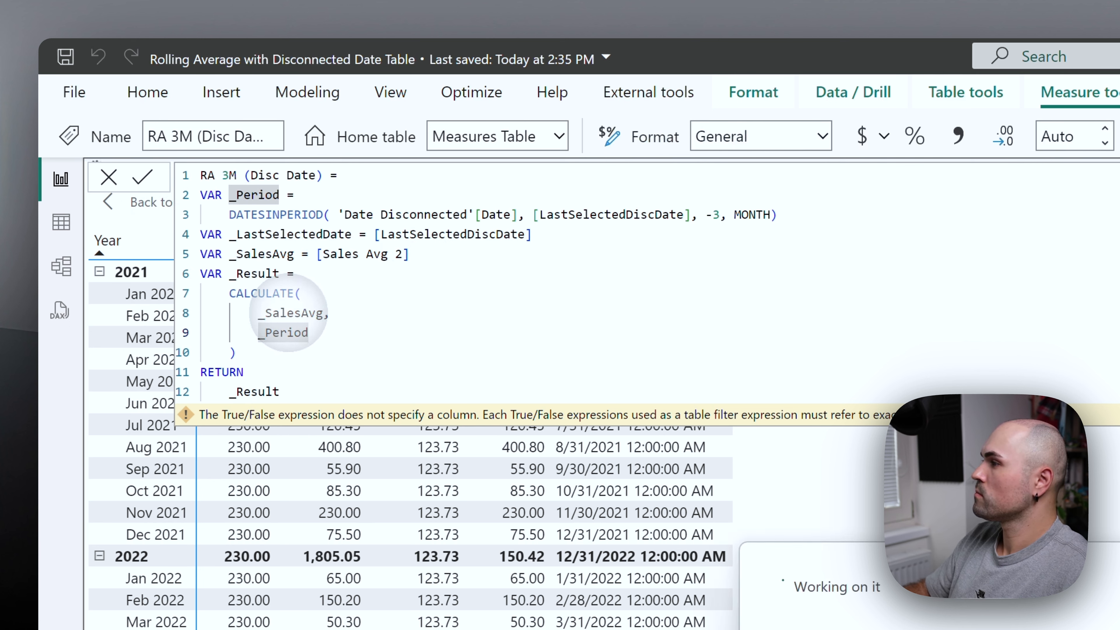
{"action": "left_click", "coordinate": [321, 349]}
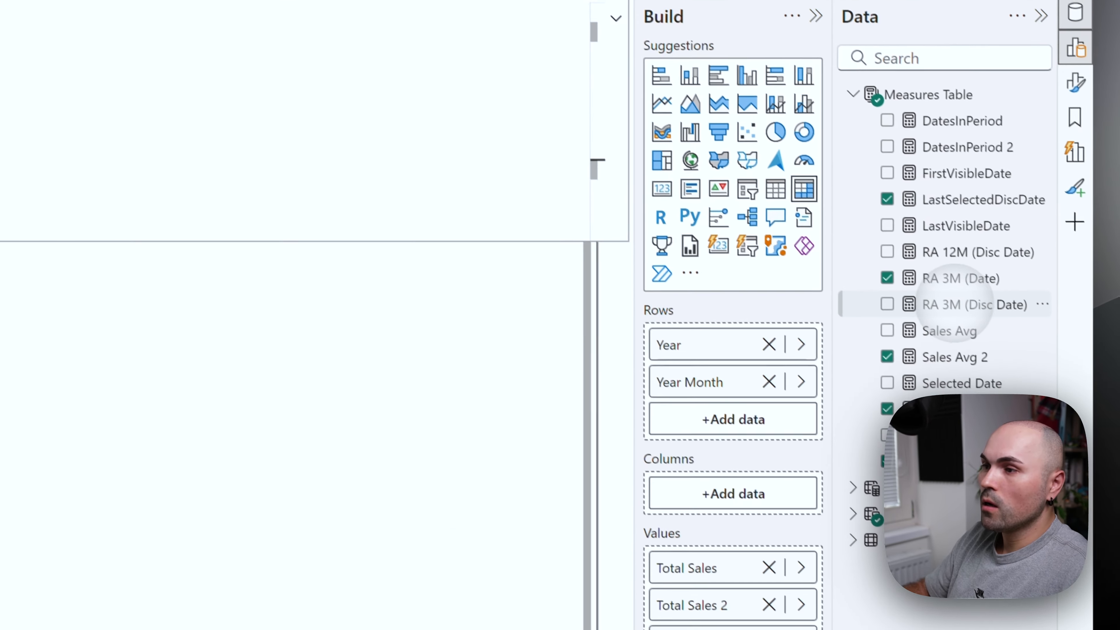
Add the RA 3M (Disc Date) measure to the matrix and collapse the formula to a single line
{"action": "left_click_drag", "start_coordinate": [951, 292], "coordinate": [213, 413]}
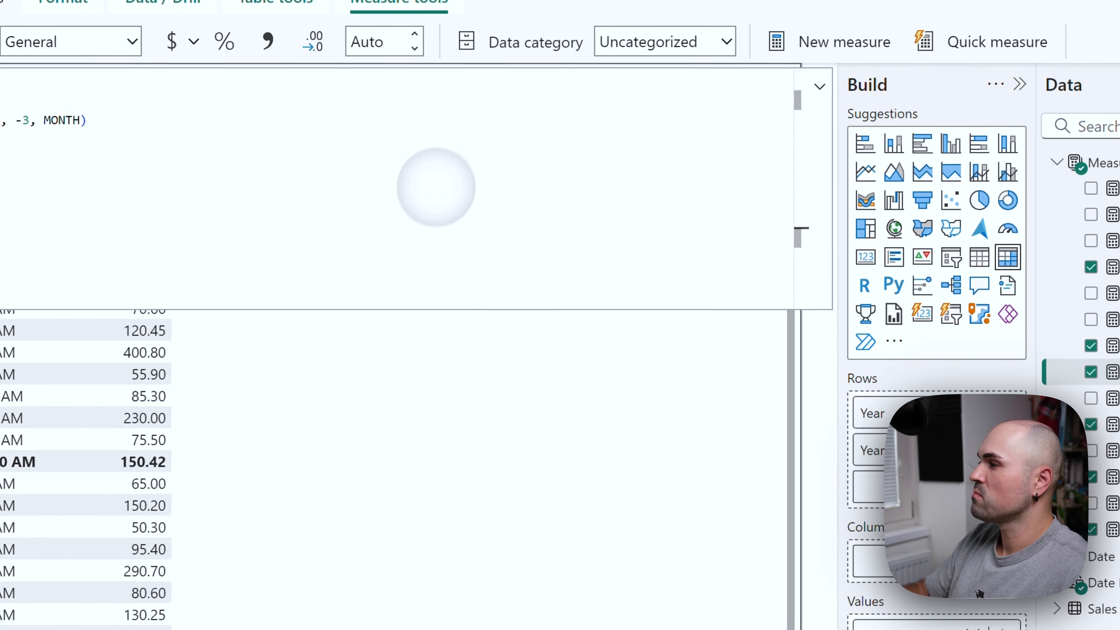
{"action": "left_click", "coordinate": [820, 86]}
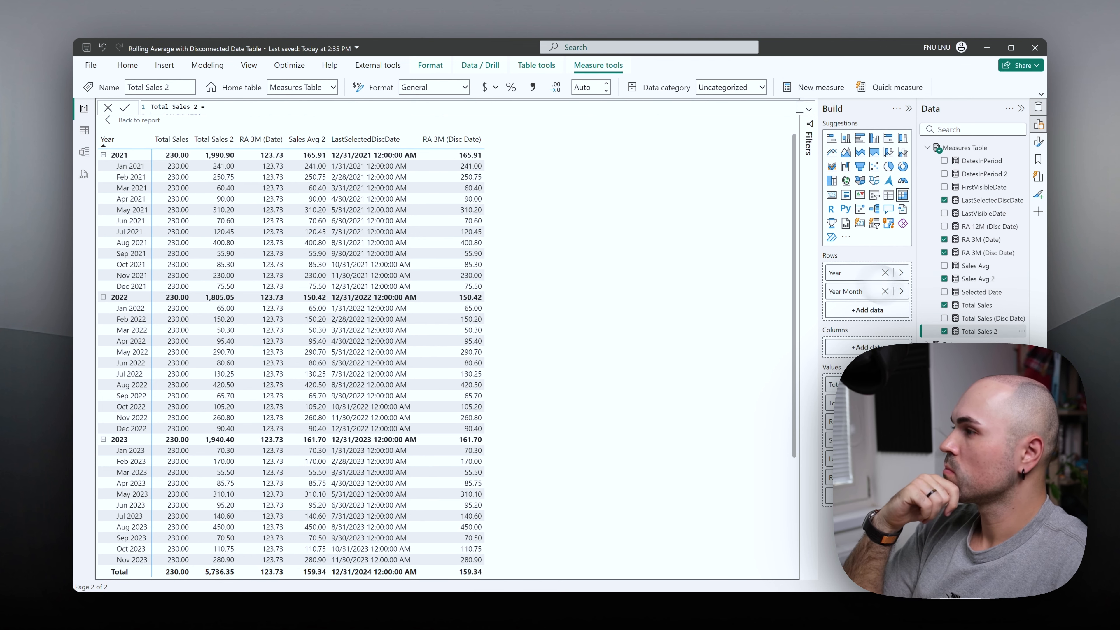
Review the full formulas of the Total Sales 2 and RA 3M (Disc Date) measures
{"action": "left_click", "coordinate": [808, 109]}
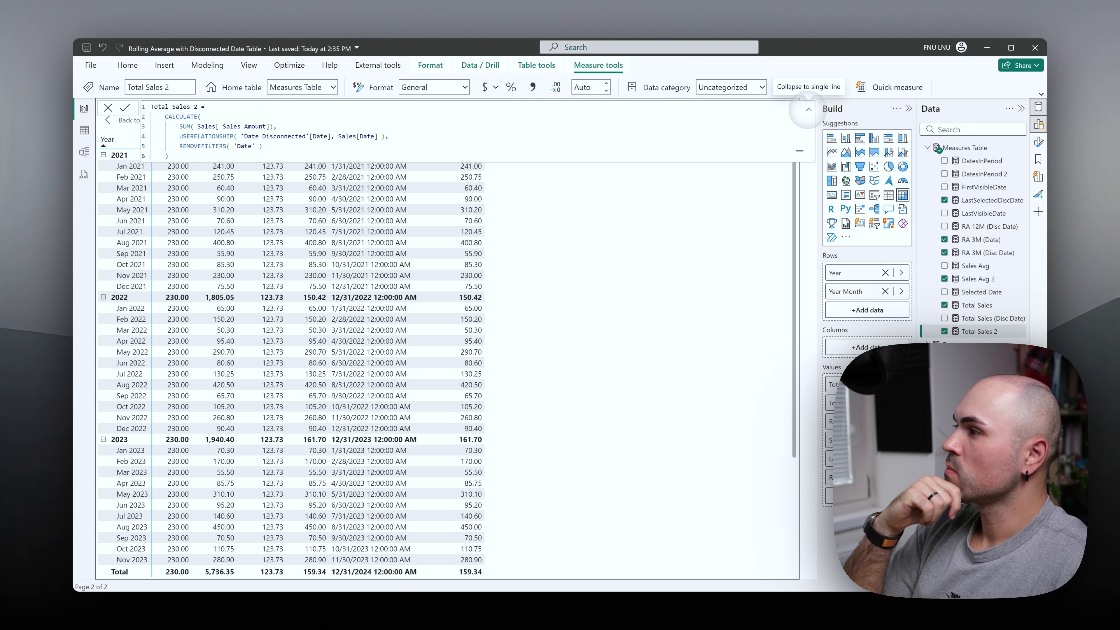
{"action": "left_click", "coordinate": [808, 110]}
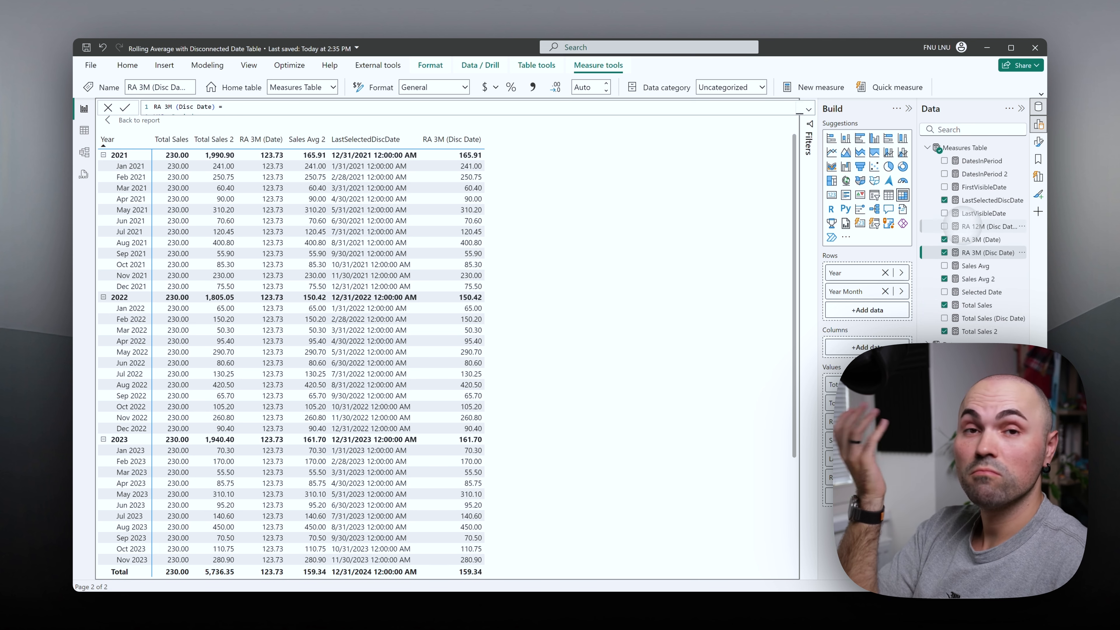
{"action": "left_click", "coordinate": [809, 109]}
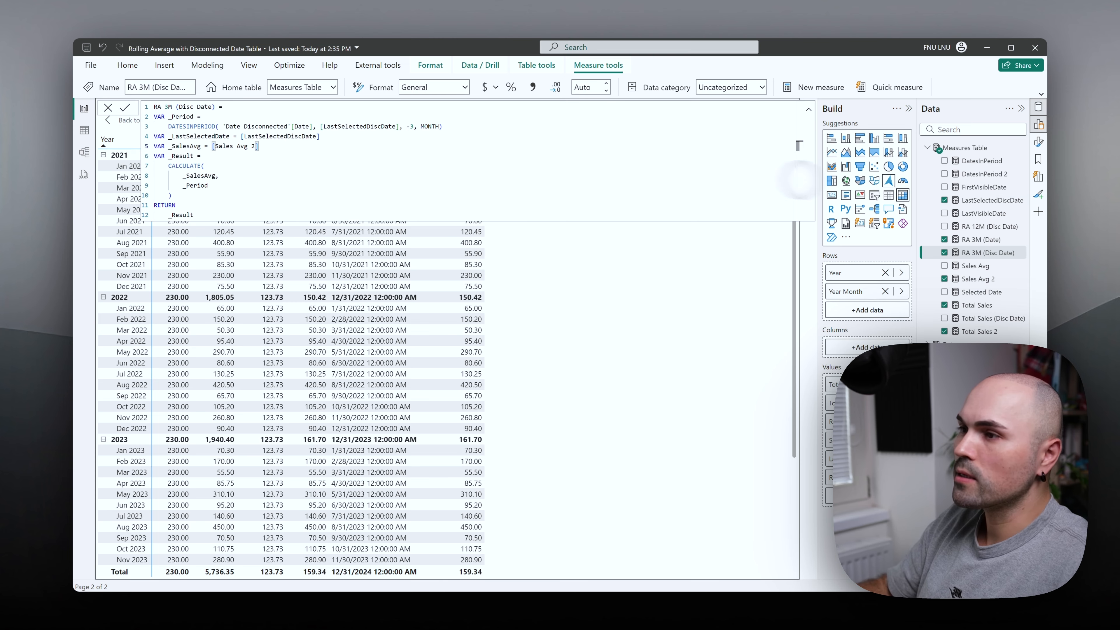
Copy the MAX( 'Date Disconnected'[Date] ) expression from the LastSelectedDiscDate measure
{"action": "left_click", "coordinate": [992, 200]}
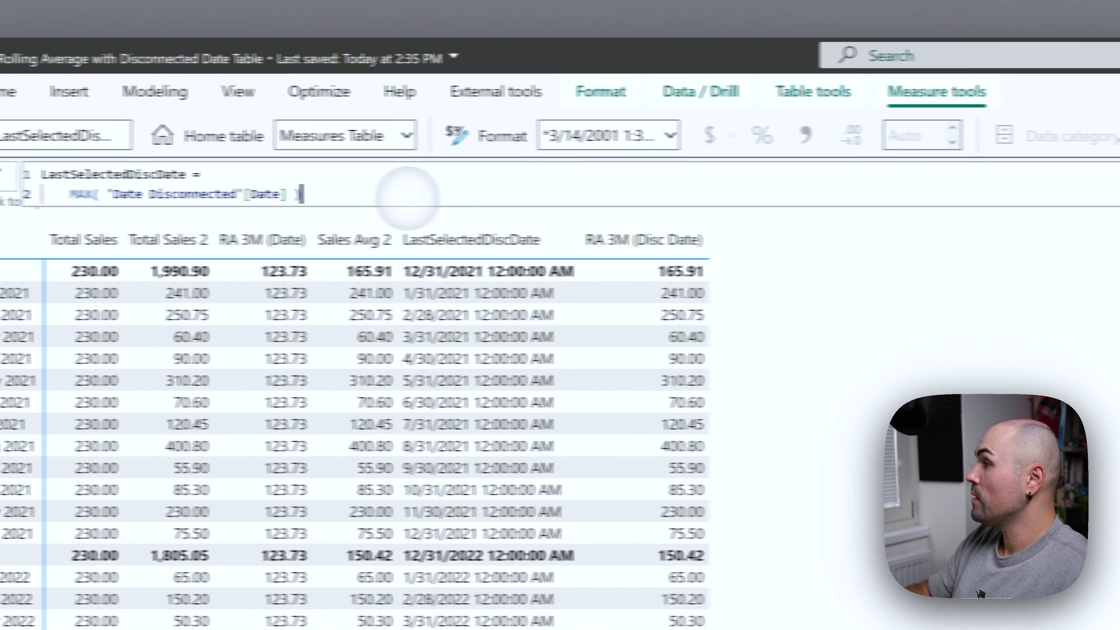
{"action": "left_click_drag", "start_coordinate": [408, 196], "coordinate": [68, 194]}
{"action": "key", "text": "ctrl+c"}
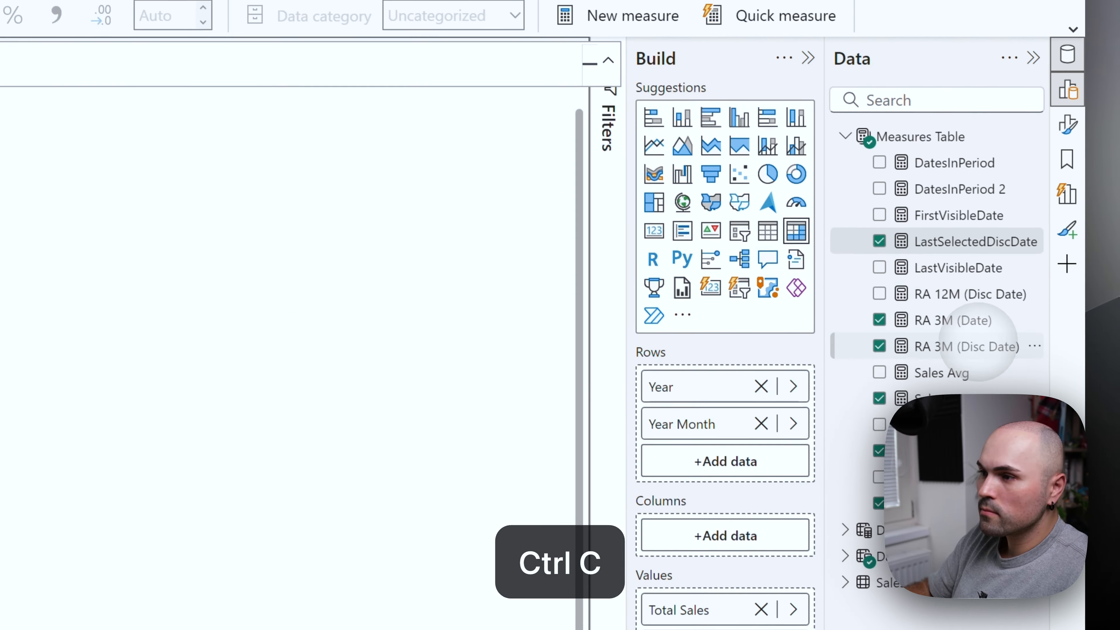
Replace [LastSelectedDiscDate] in the _LastSelectedDate variable of RA 3M (Disc Date) with the copied MAX( 'Date Disconnected'[Date] ) expression
{"action": "left_click", "coordinate": [980, 344]}
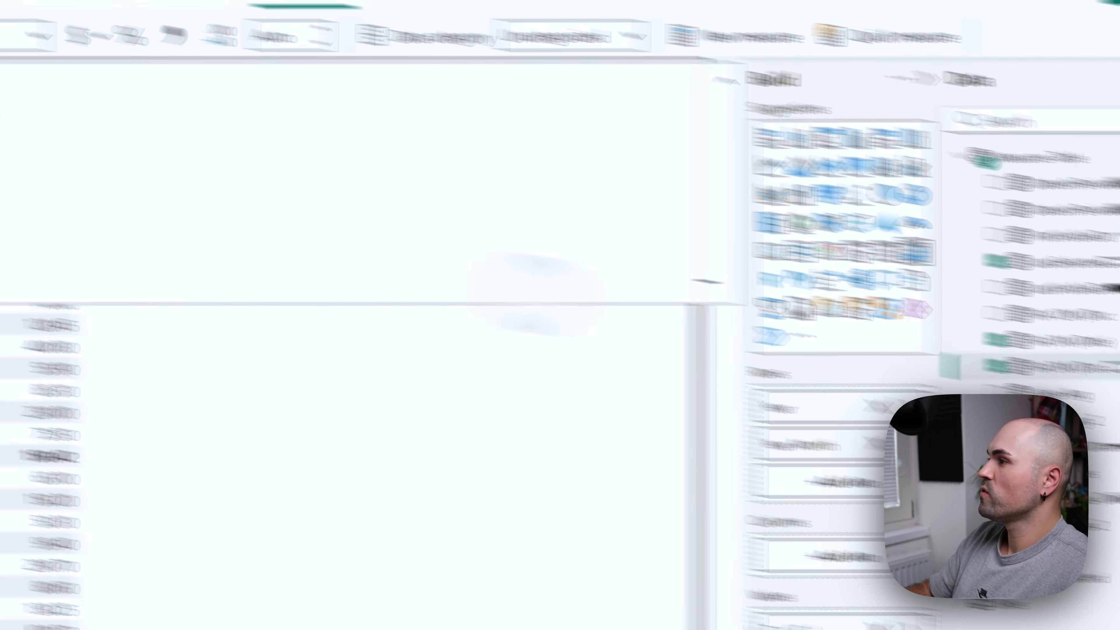
{"action": "left_click", "coordinate": [298, 278]}
{"action": "left_click_drag", "start_coordinate": [196, 222], "coordinate": [356, 222]}
{"action": "key", "text": "ctrl+v"}
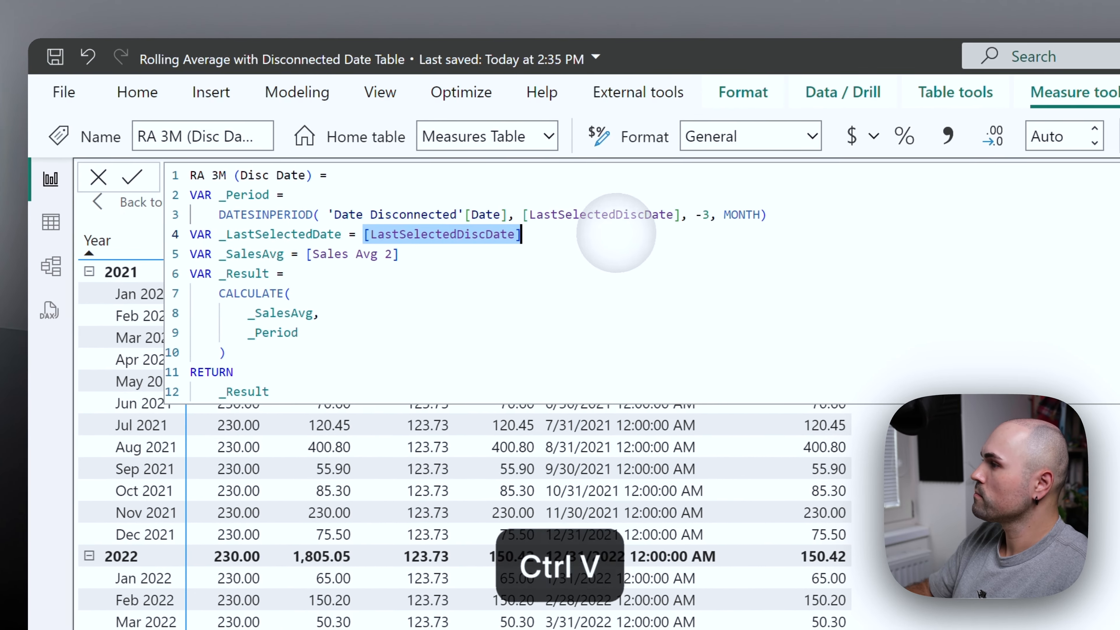
{"action": "left_click", "coordinate": [350, 255]}
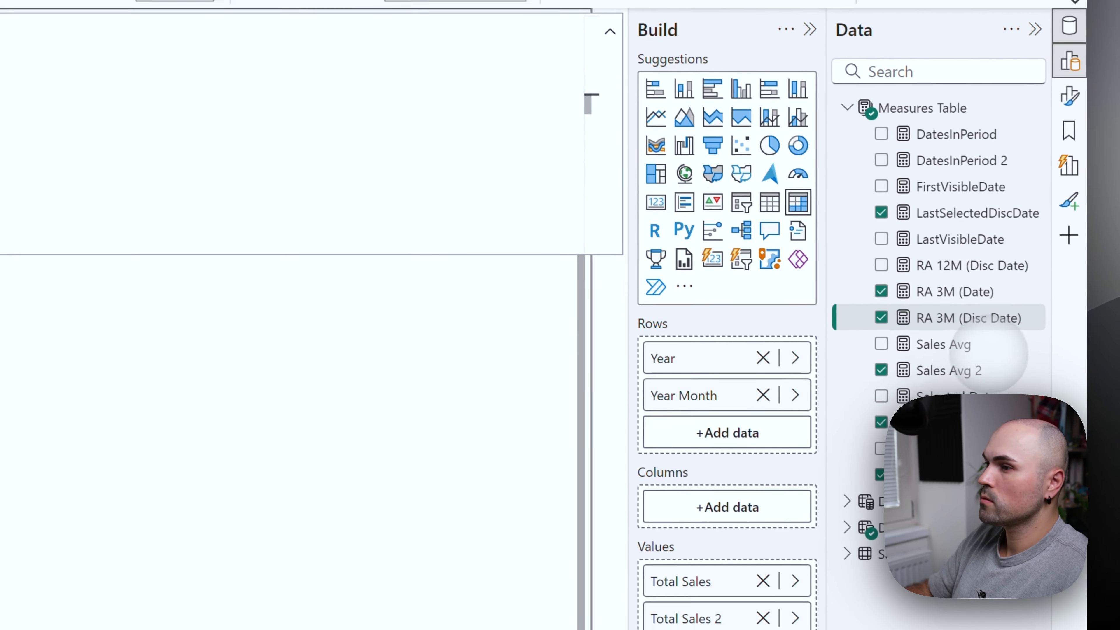
Copy the whole CALCULATE expression from the Sales Avg 2 measure and reopen the RA 3M (Disc Date) formula
{"action": "left_click", "coordinate": [962, 379]}
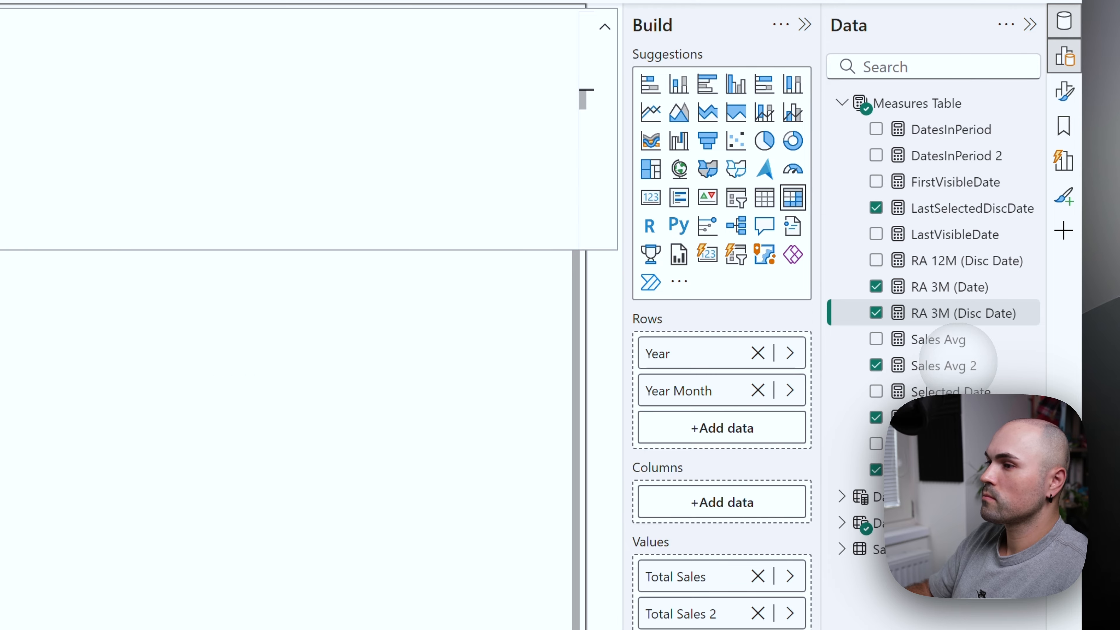
{"action": "left_click", "coordinate": [953, 365]}
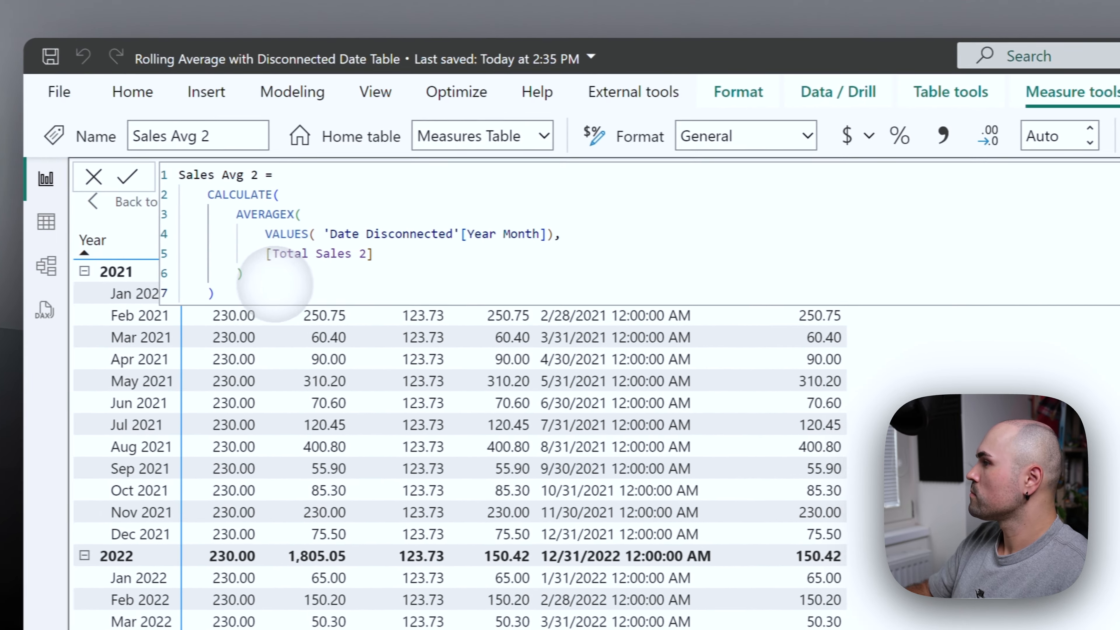
{"action": "left_click", "coordinate": [271, 287]}
{"action": "left_click_drag", "start_coordinate": [271, 287], "coordinate": [233, 191]}
{"action": "key", "text": "ctrl+c"}
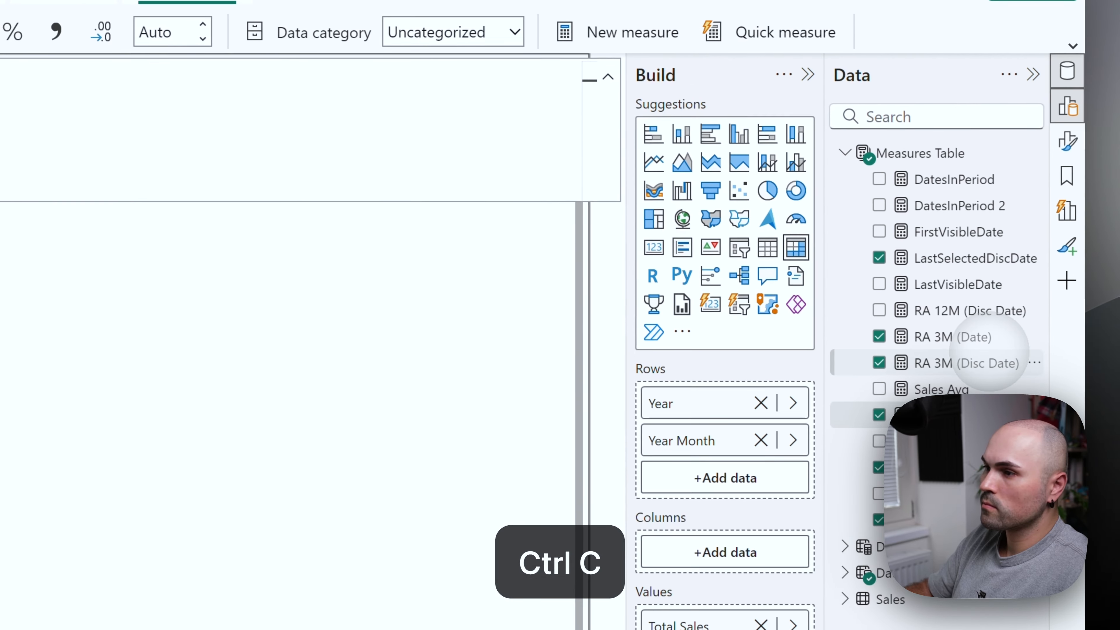
{"action": "left_click", "coordinate": [989, 353]}
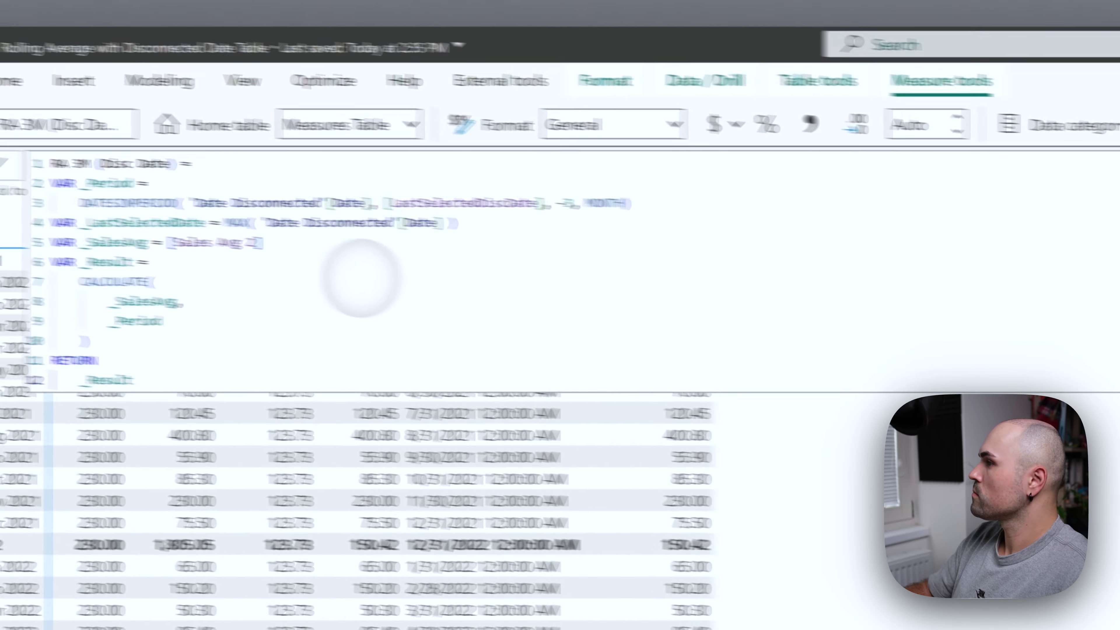
{"action": "left_click", "coordinate": [0, 149]}
{"action": "left_click_drag", "start_coordinate": [365, 253], "coordinate": [272, 253]}
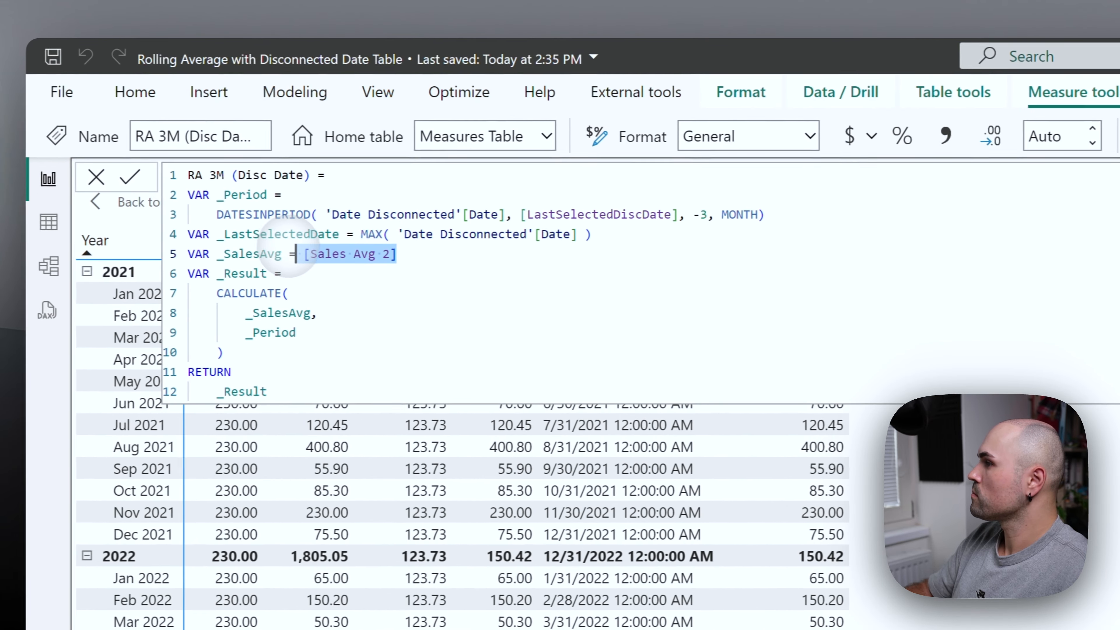
{"action": "key", "text": "ctrl+v"}
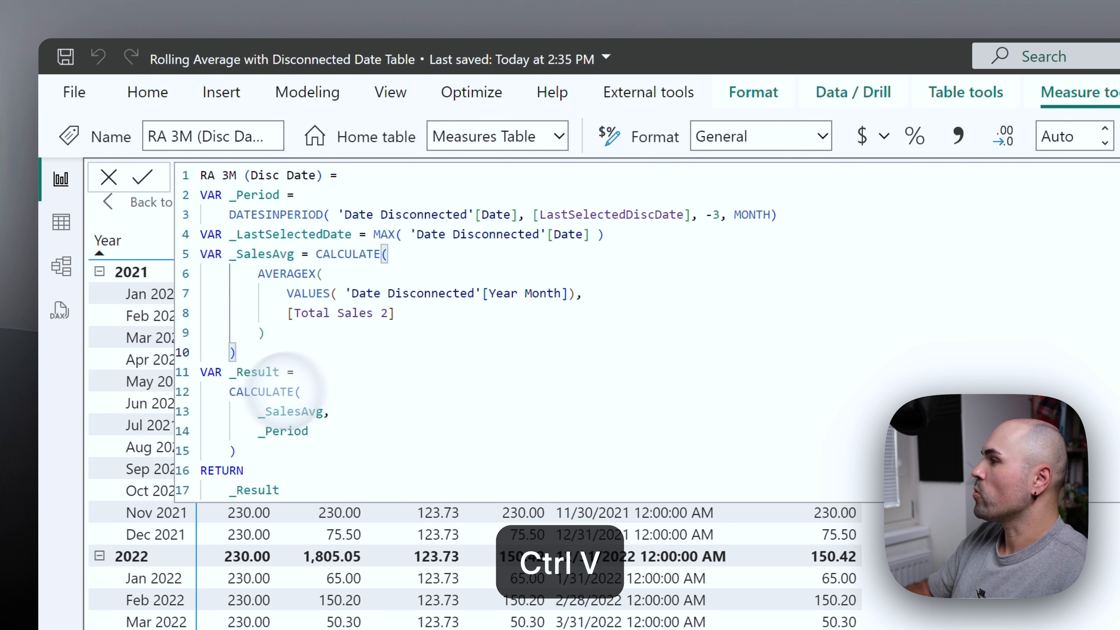
{"action": "key", "text": "ctrl+z"}
Replace the _SalesAvg argument inside _Result with the copied CALCULATE expression and delete the _SalesAvg variable line
{"action": "double_click", "coordinate": [291, 313]}
{"action": "key", "text": "ctrl+v"}
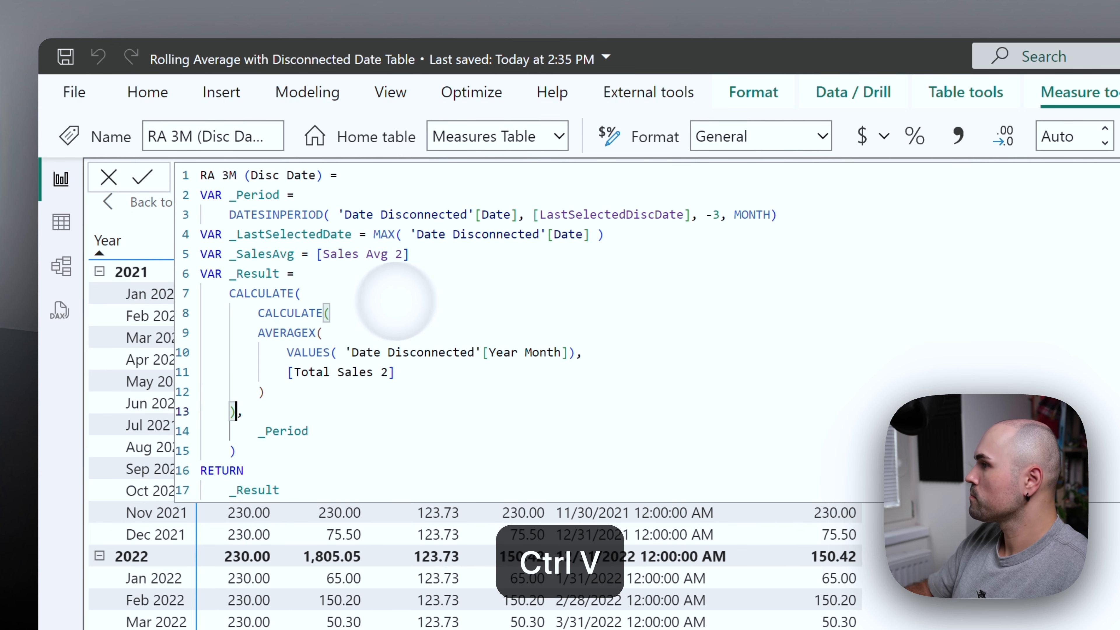
{"action": "left_click", "coordinate": [249, 252]}
{"action": "left_click_drag", "start_coordinate": [410, 254], "coordinate": [163, 254]}
{"action": "key", "text": "BackSpace"}
{"action": "key", "text": "BackSpace"}
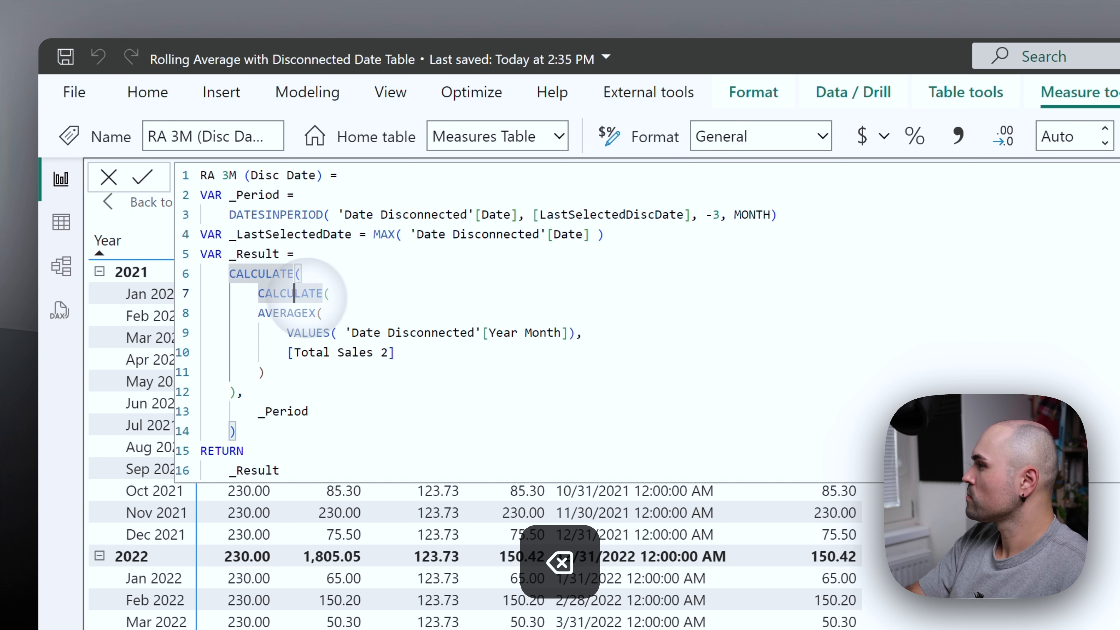
Remove the inner CALCULATE wrapper around AVERAGEX in _Result, leaving _Period as the outer filter, and commit the measure
{"action": "left_click", "coordinate": [331, 293]}
{"action": "left_click_drag", "start_coordinate": [330, 290], "coordinate": [202, 294]}
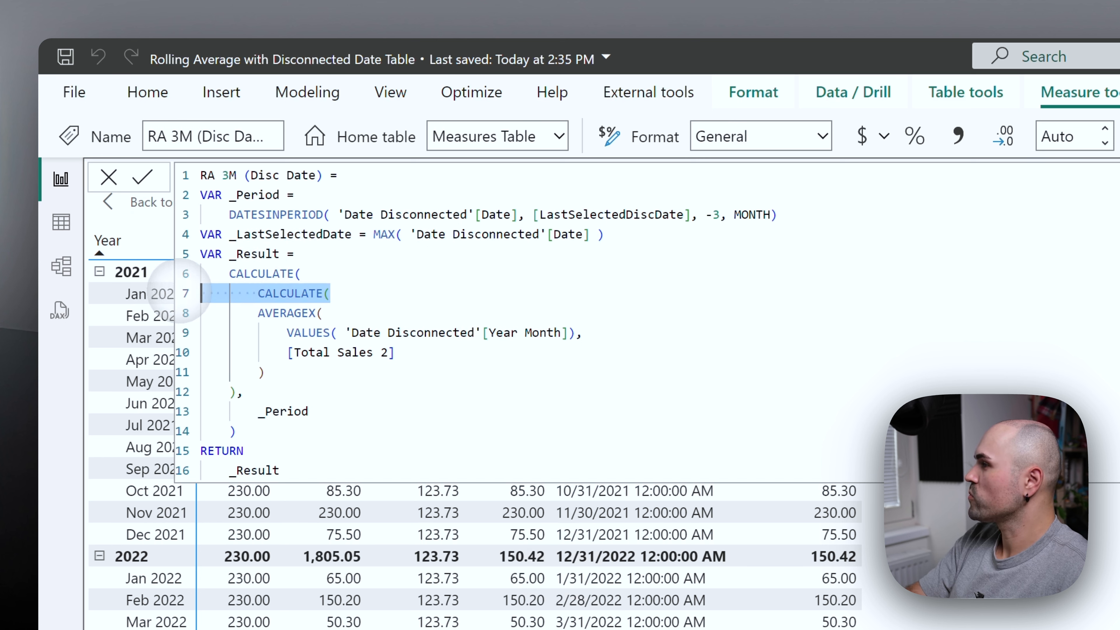
{"action": "key", "text": "BackSpace"}
{"action": "key", "text": "BackSpace"}
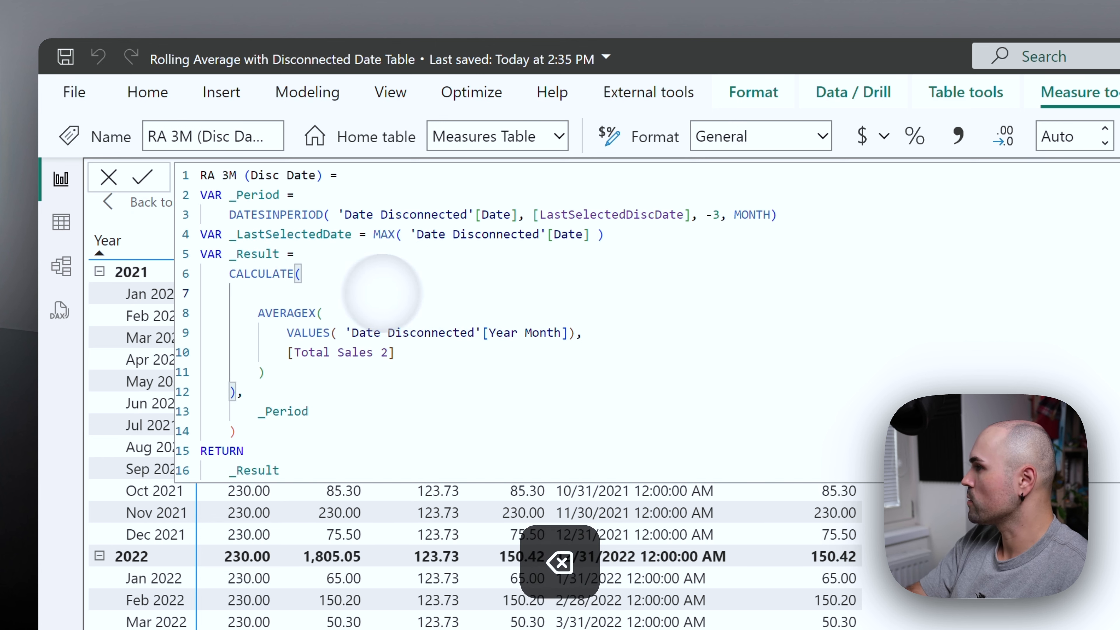
{"action": "left_click", "coordinate": [258, 374]}
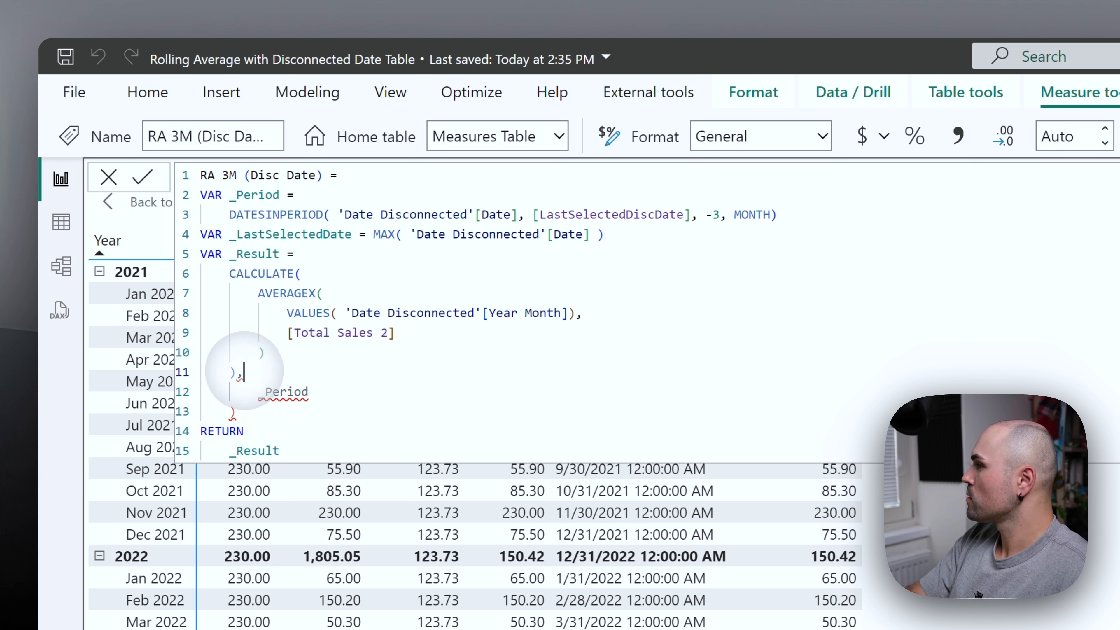
{"action": "key", "text": "BackSpace"}
{"action": "key", "text": "BackSpace"}
{"action": "key", "text": "BackSpace"}
{"action": "left_click", "coordinate": [309, 372]}
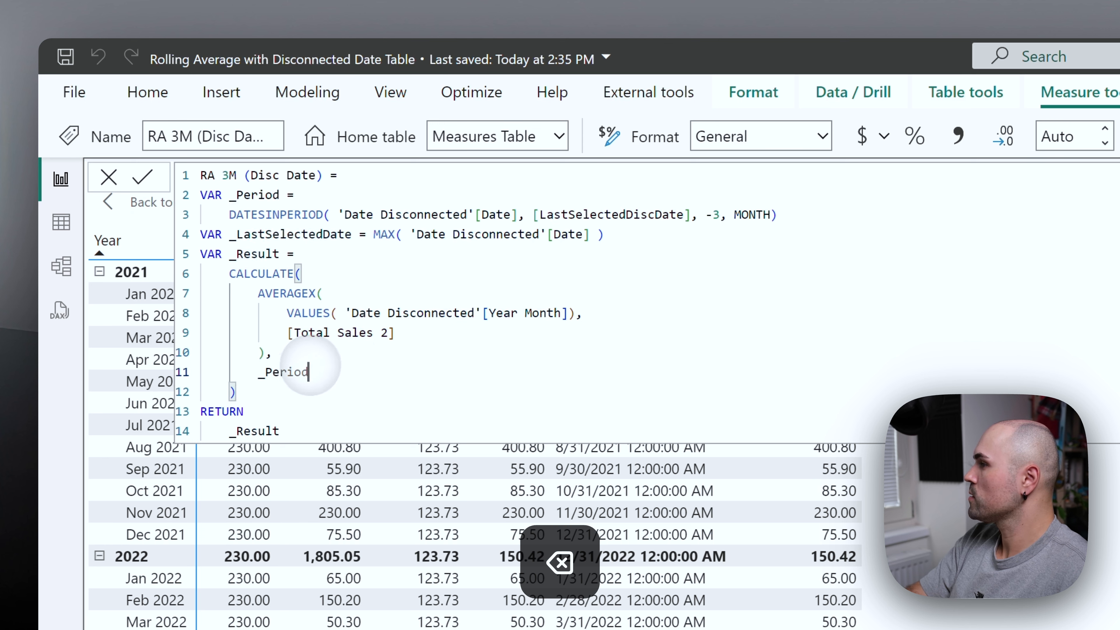
{"action": "left_click", "coordinate": [268, 391]}
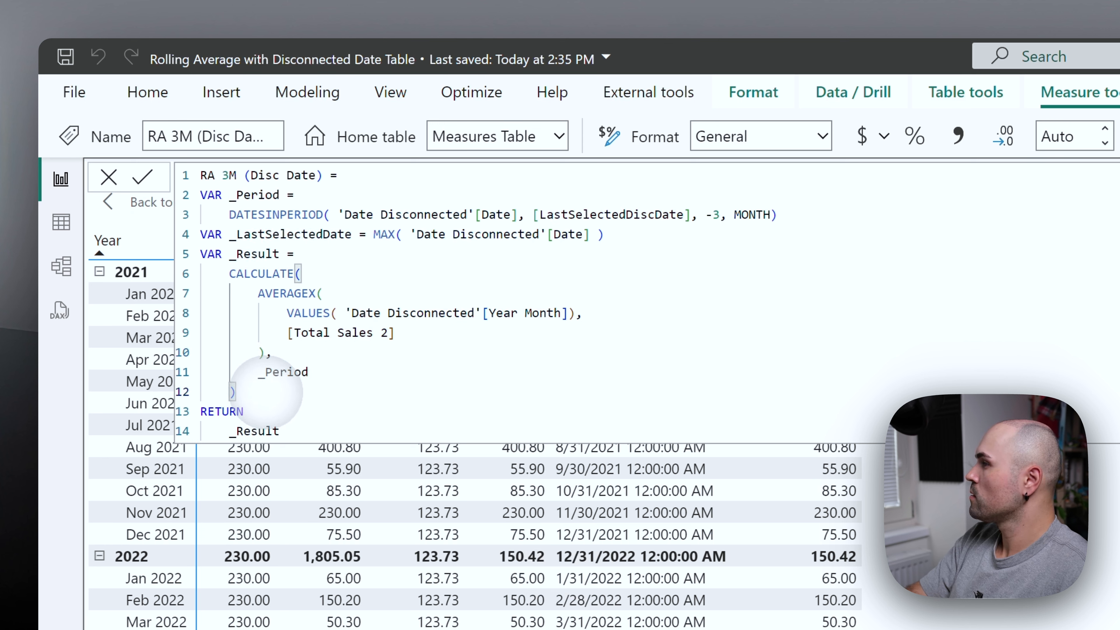
{"action": "left_click", "coordinate": [273, 352]}
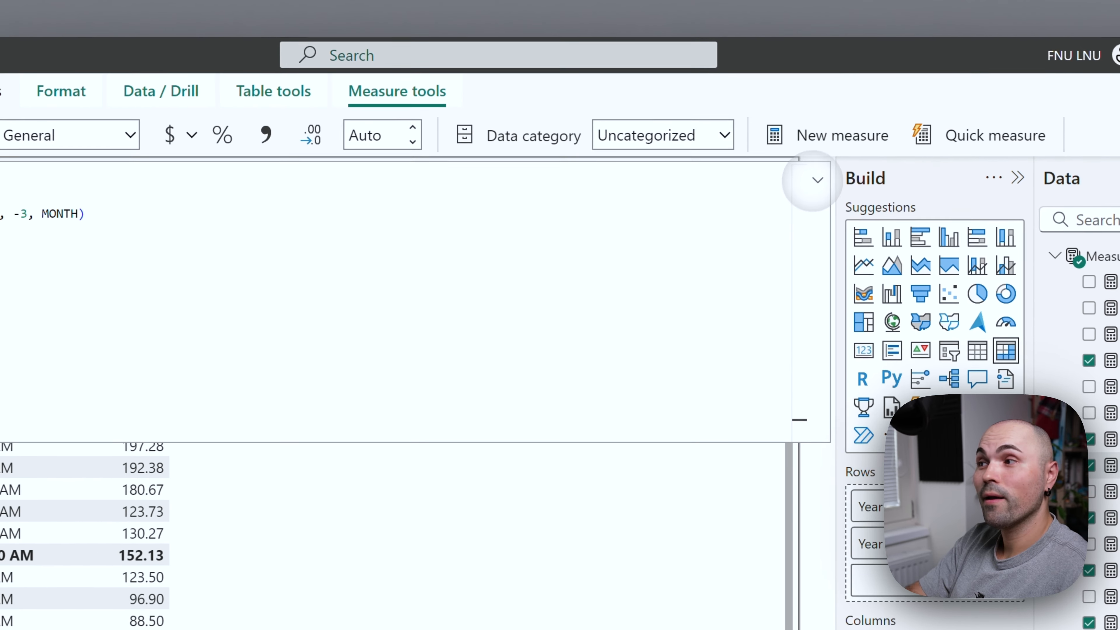
Collapse the formula to a single line and return from the focused matrix to the report page
{"action": "left_click", "coordinate": [816, 180]}
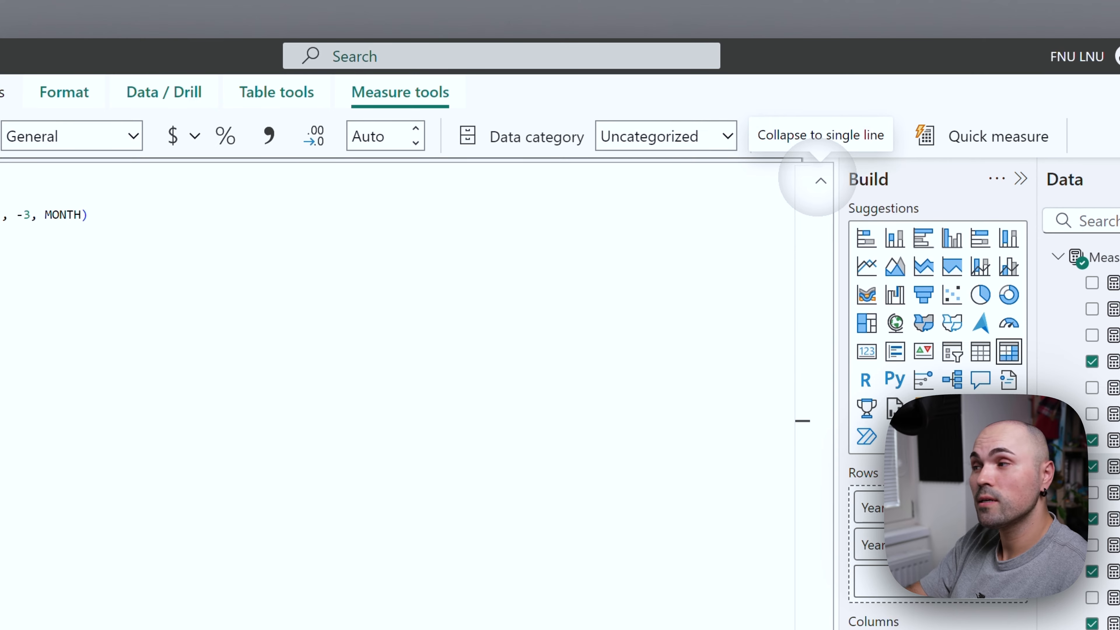
{"action": "left_click", "coordinate": [820, 181]}
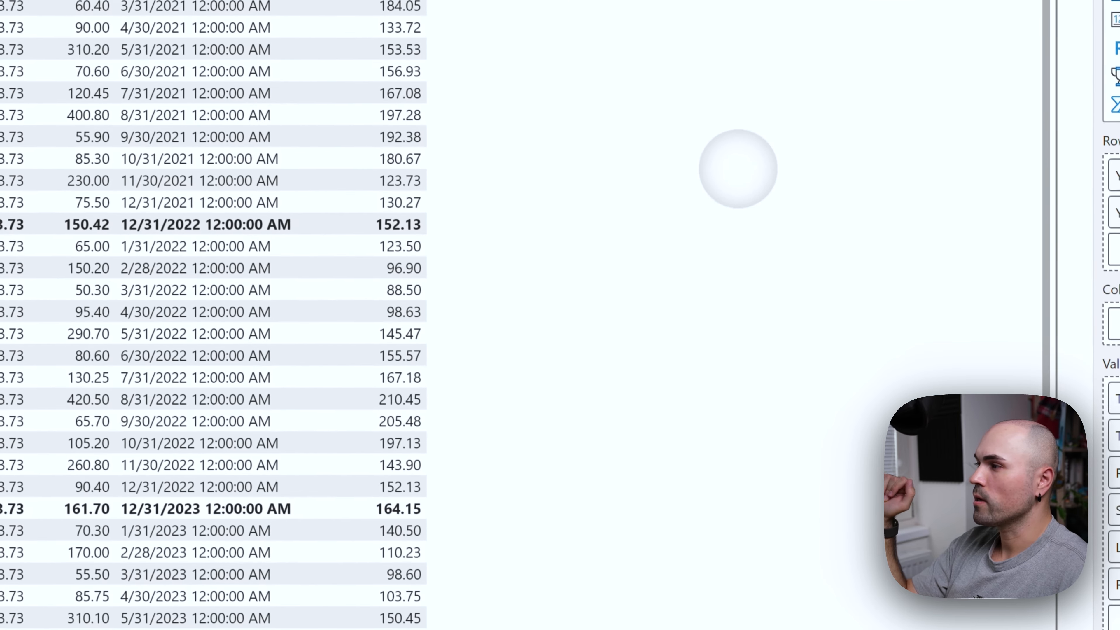
{"action": "scroll", "coordinate": [370, 376], "scroll_direction": "down", "scroll_amount": 3}
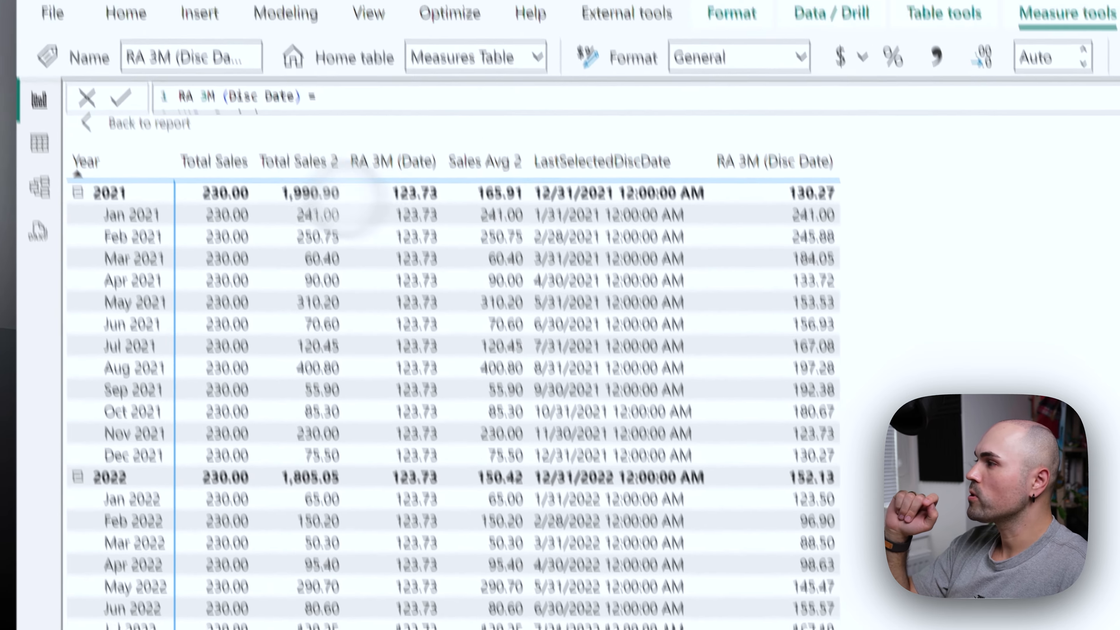
{"action": "left_click", "coordinate": [148, 125]}
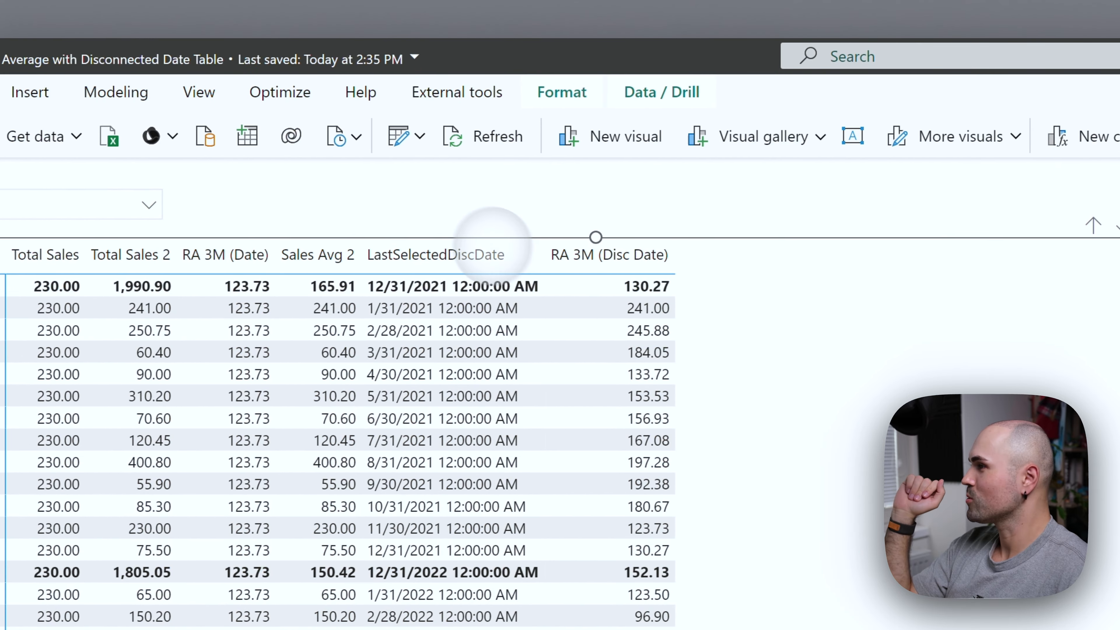
Dismiss the rendering error dialog and examine the matrix's RA 3M (Disc Date) values down through the 2024 rows
{"action": "left_click", "coordinate": [217, 173]}
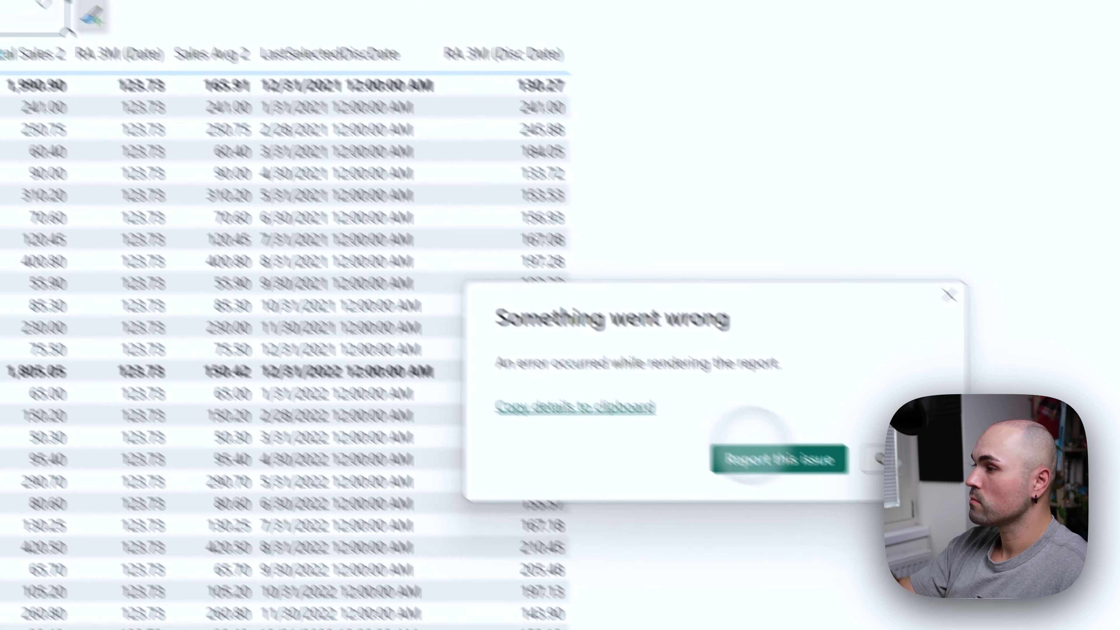
{"action": "left_click", "coordinate": [891, 458]}
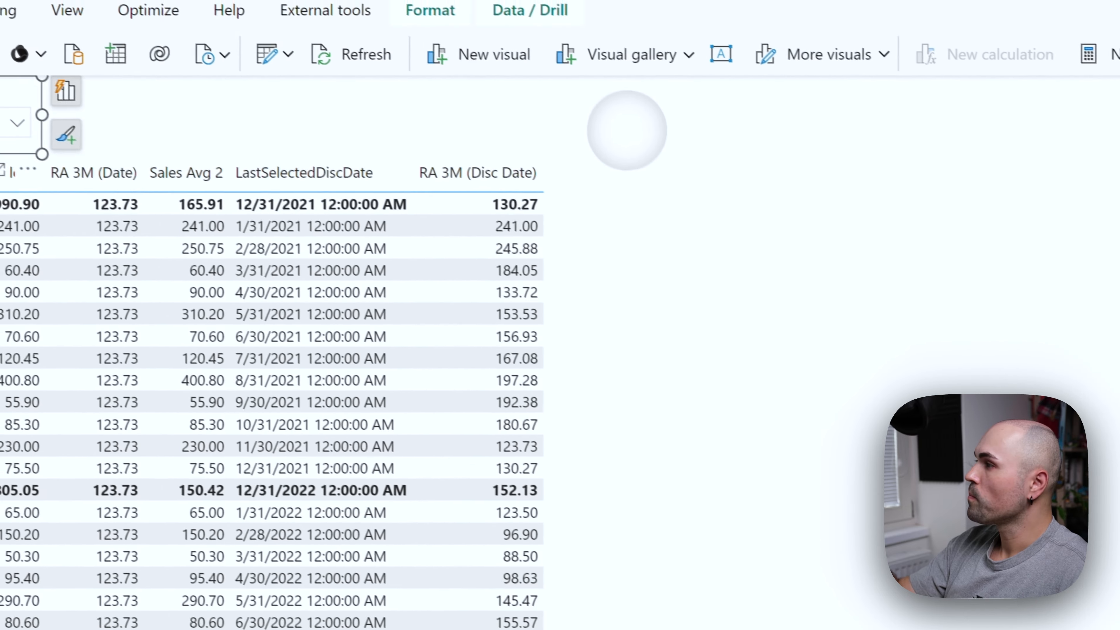
{"action": "left_click", "coordinate": [490, 68]}
{"action": "scroll", "coordinate": [290, 426], "scroll_direction": "down", "scroll_amount": 3}
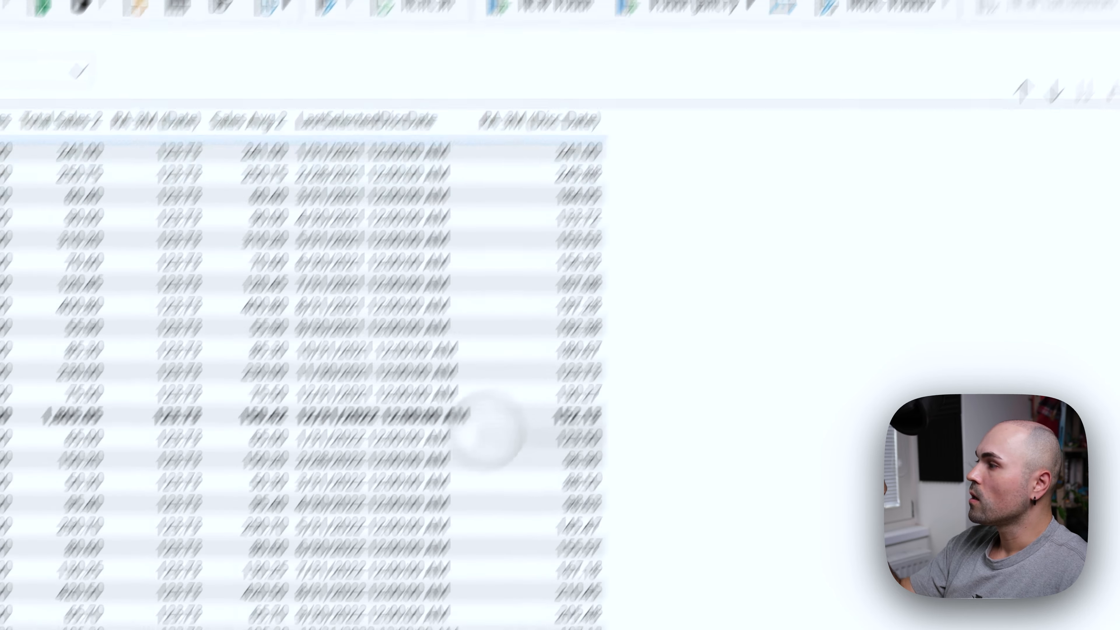
{"action": "scroll", "coordinate": [617, 282], "scroll_direction": "down", "scroll_amount": 5}
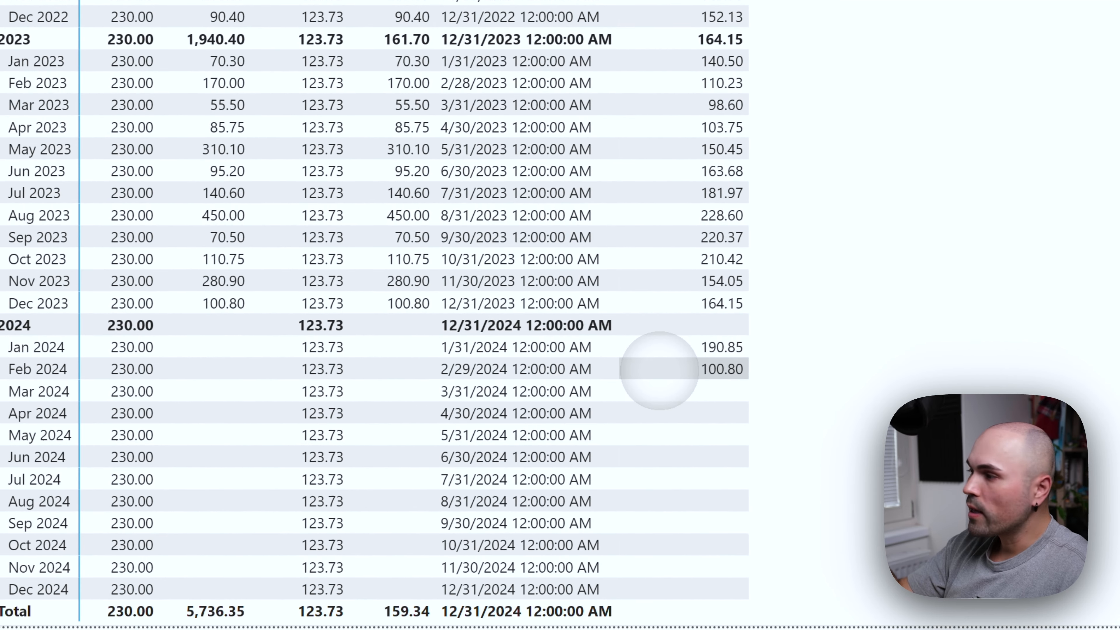
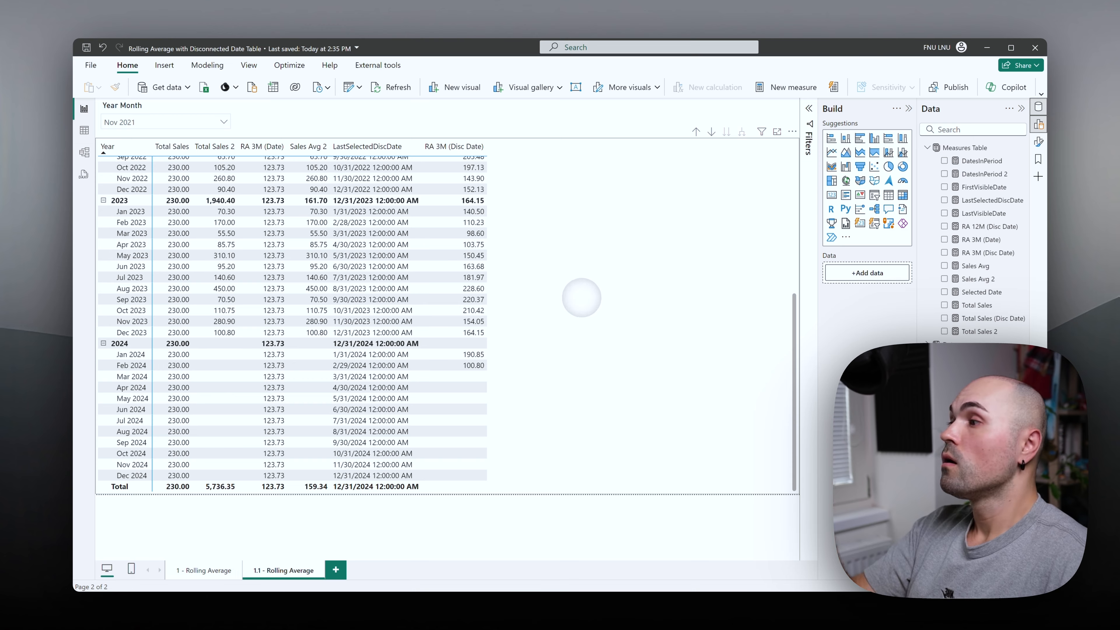
Select the matrix and expand the formula of the Total Sales 2 measure for review
{"action": "left_click", "coordinate": [582, 297]}
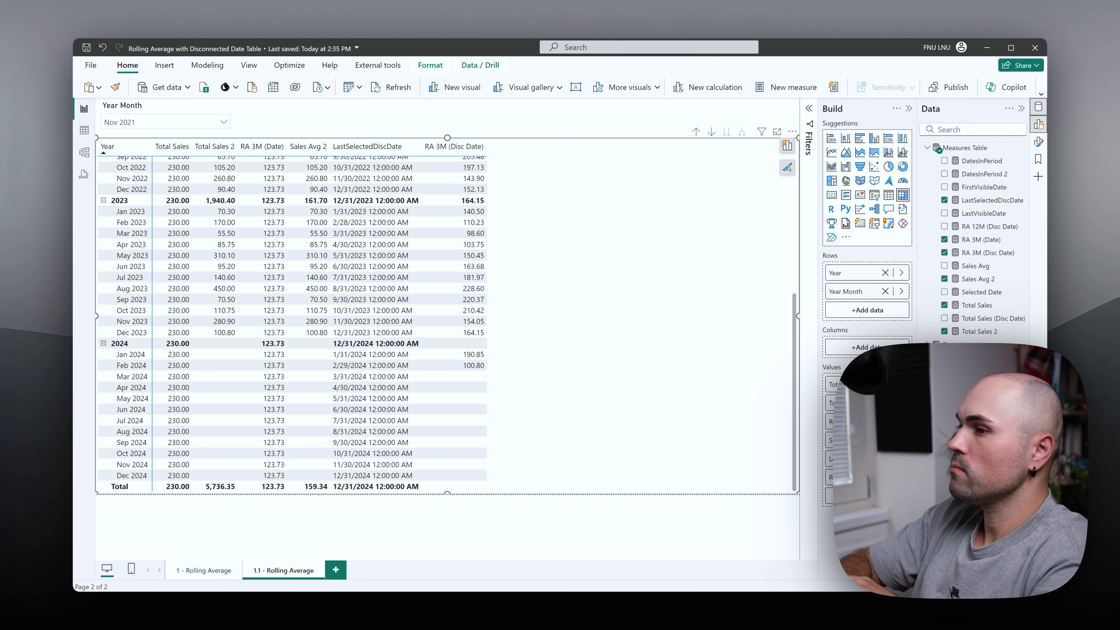
{"action": "left_click", "coordinate": [979, 331]}
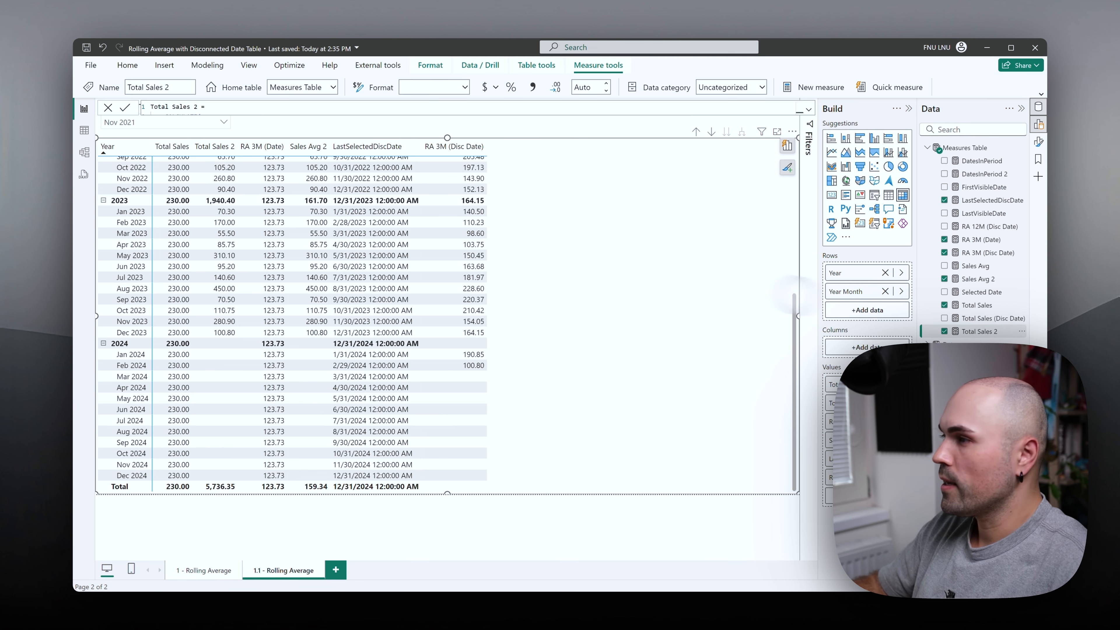
{"action": "scroll", "coordinate": [701, 164], "scroll_direction": "up", "scroll_amount": 10}
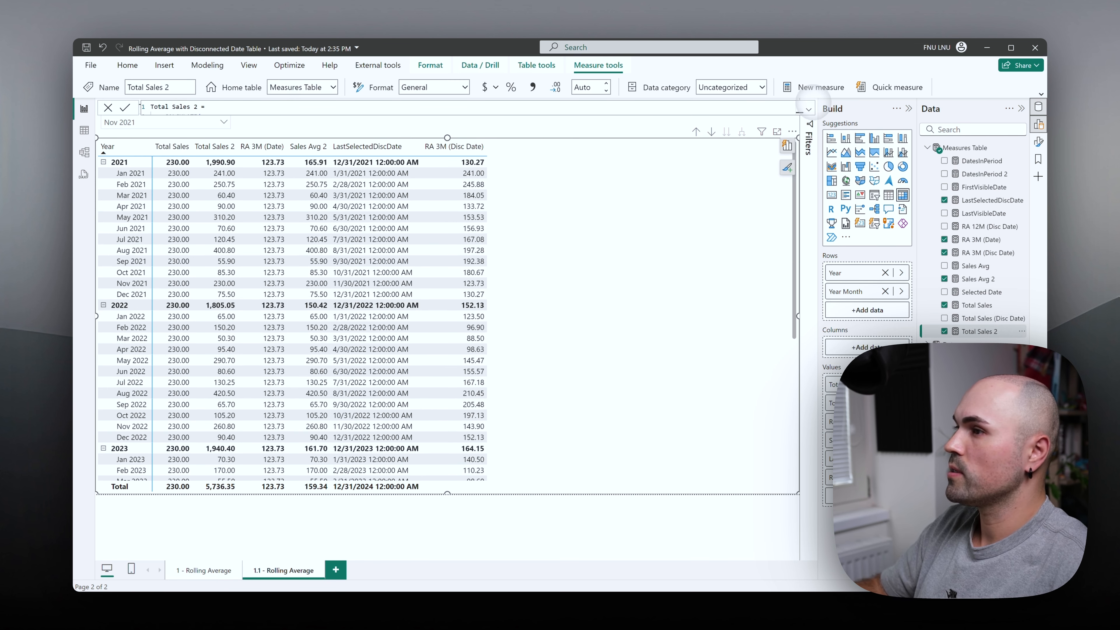
{"action": "left_click", "coordinate": [808, 109]}
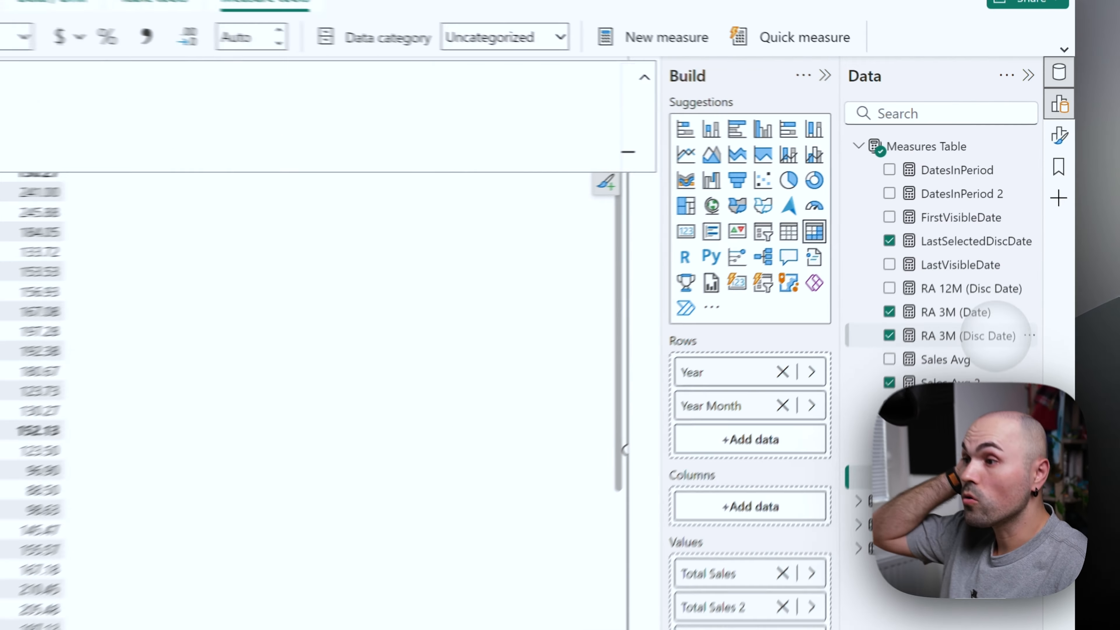
Open the RA 3M (Disc Date) measure and declare a new variable _FirstVisibleDate on its own line before RETURN
{"action": "left_click", "coordinate": [997, 253]}
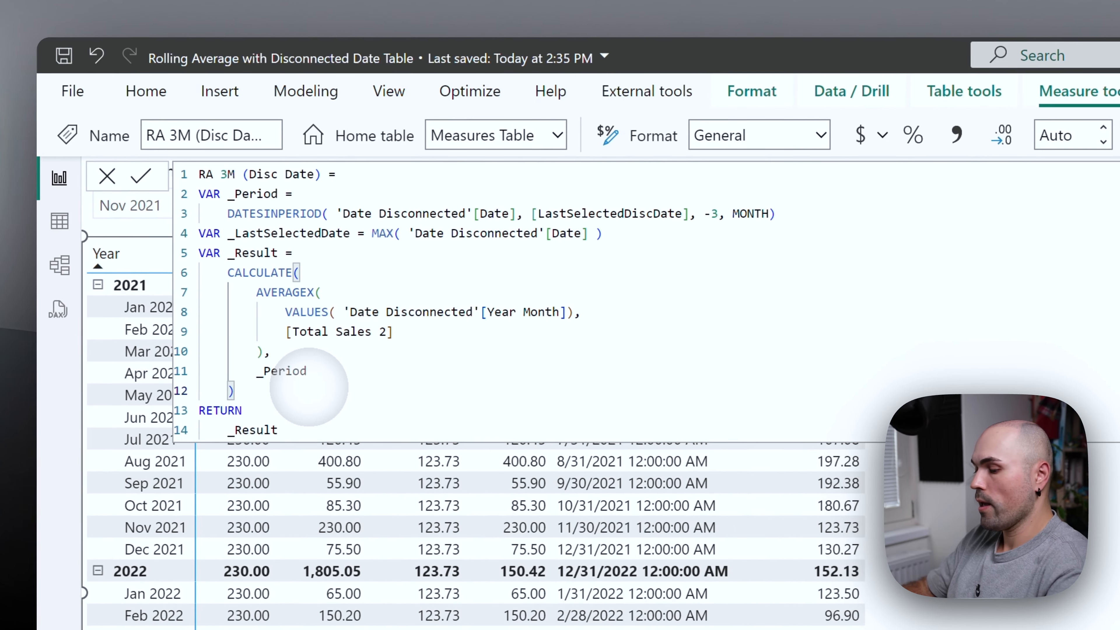
{"action": "key", "text": "shift+Return"}
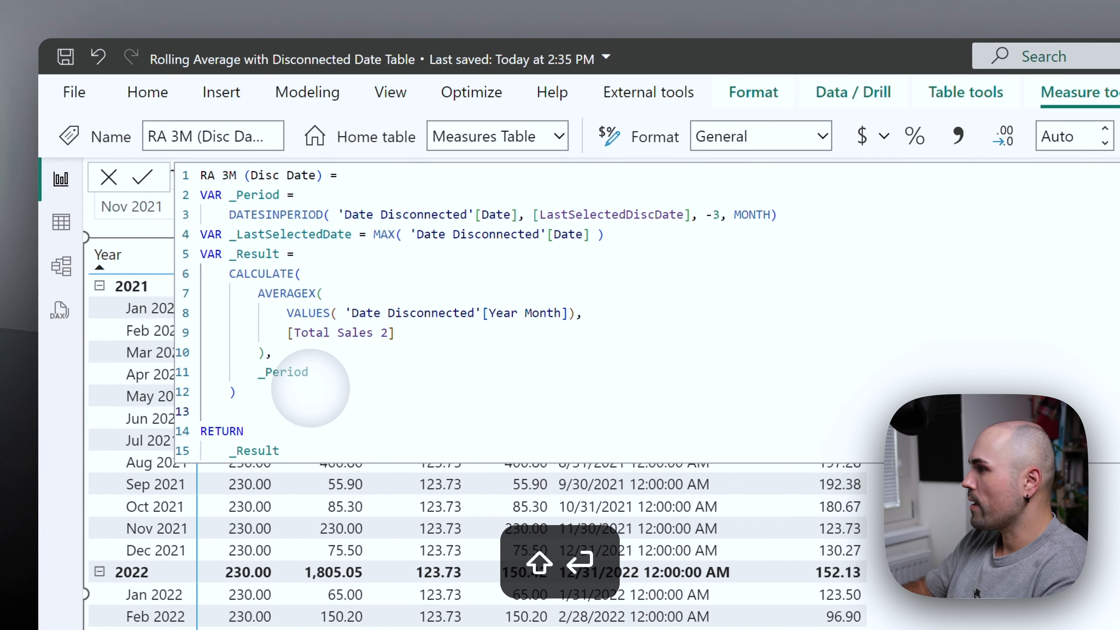
{"action": "key", "text": "BackSpace"}
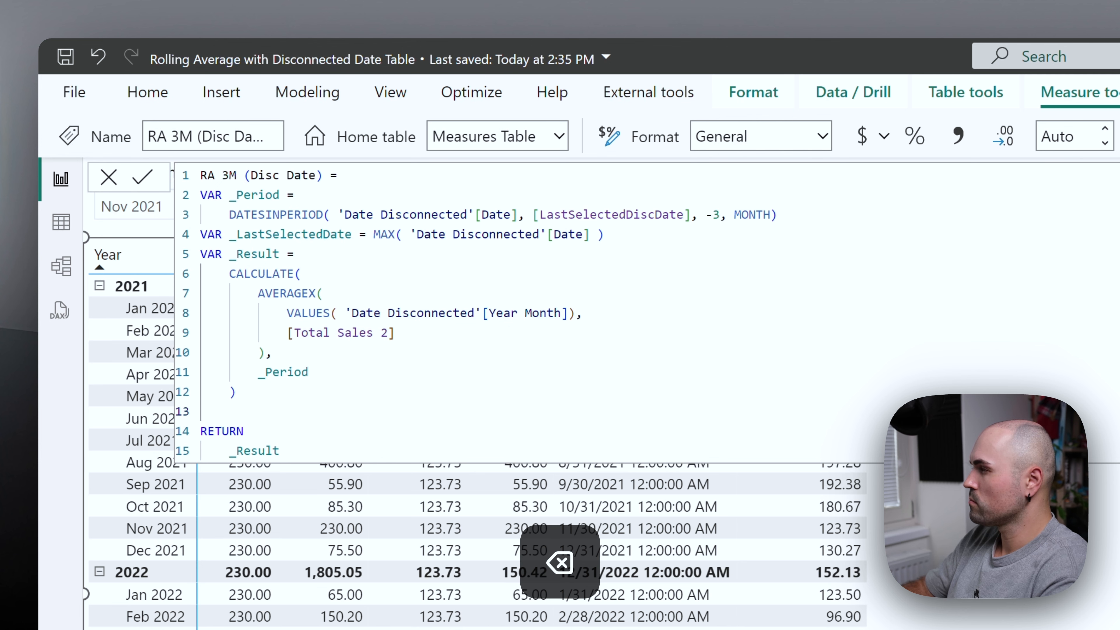
{"action": "type", "text": "VAR"}
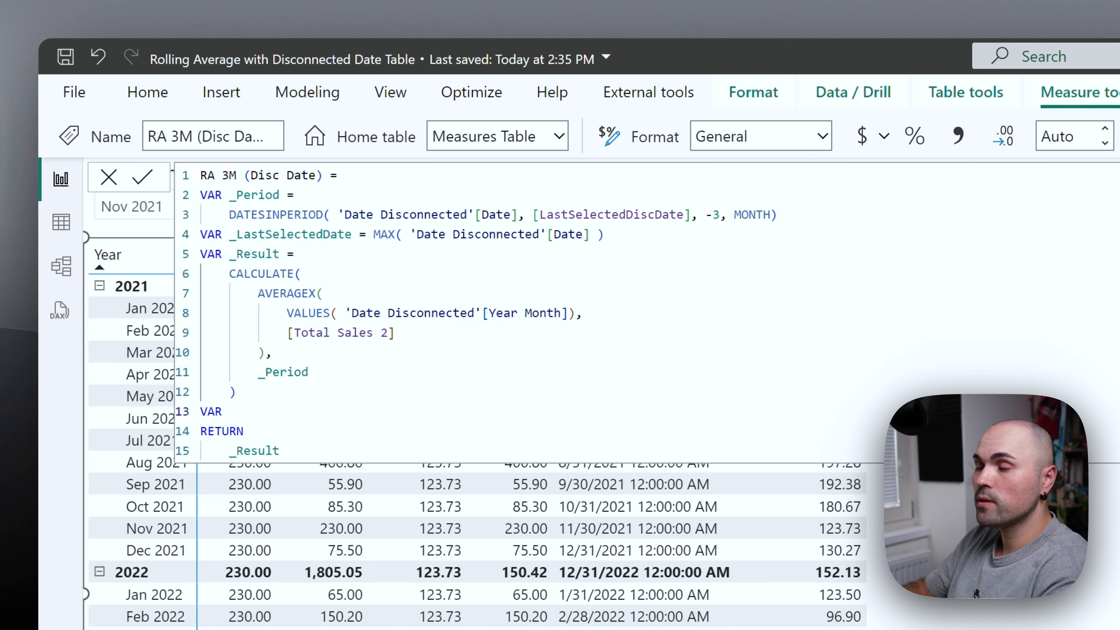
{"action": "key", "text": "BackSpace"}
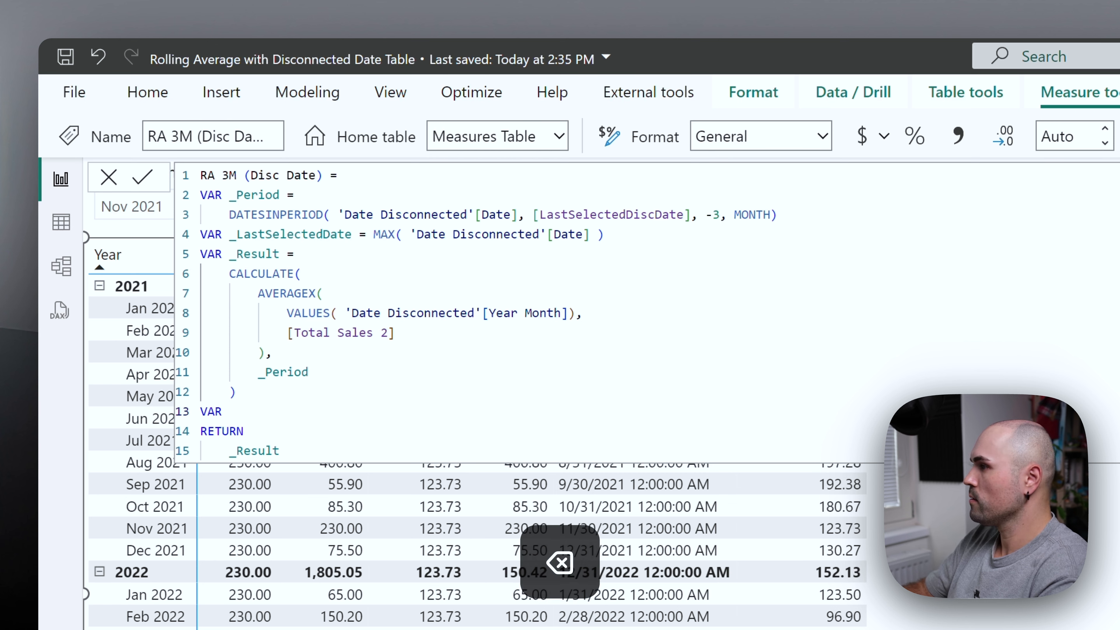
{"action": "type", "text": "_First"}
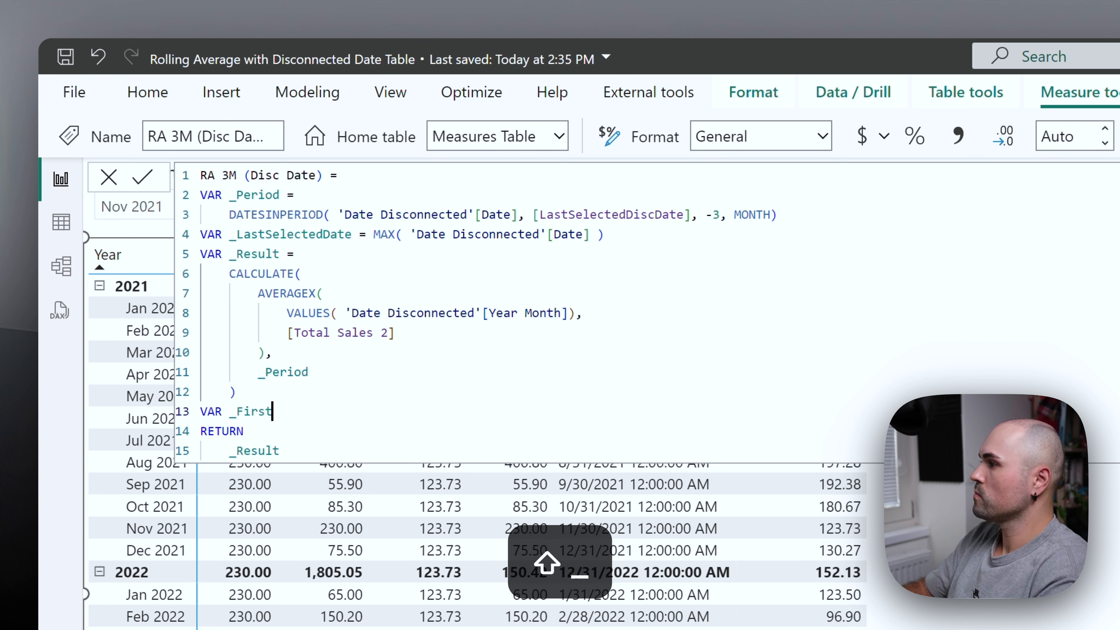
{"action": "type", "text": "Visible"}
{"action": "key", "text": "BackSpace"}
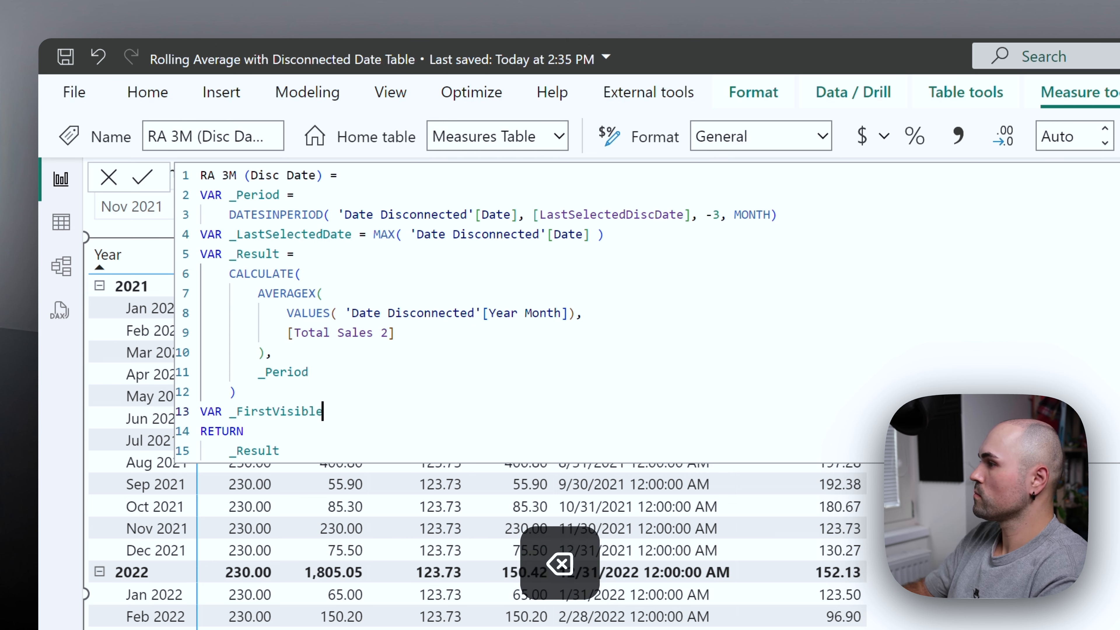
{"action": "type", "text": "Date = "}
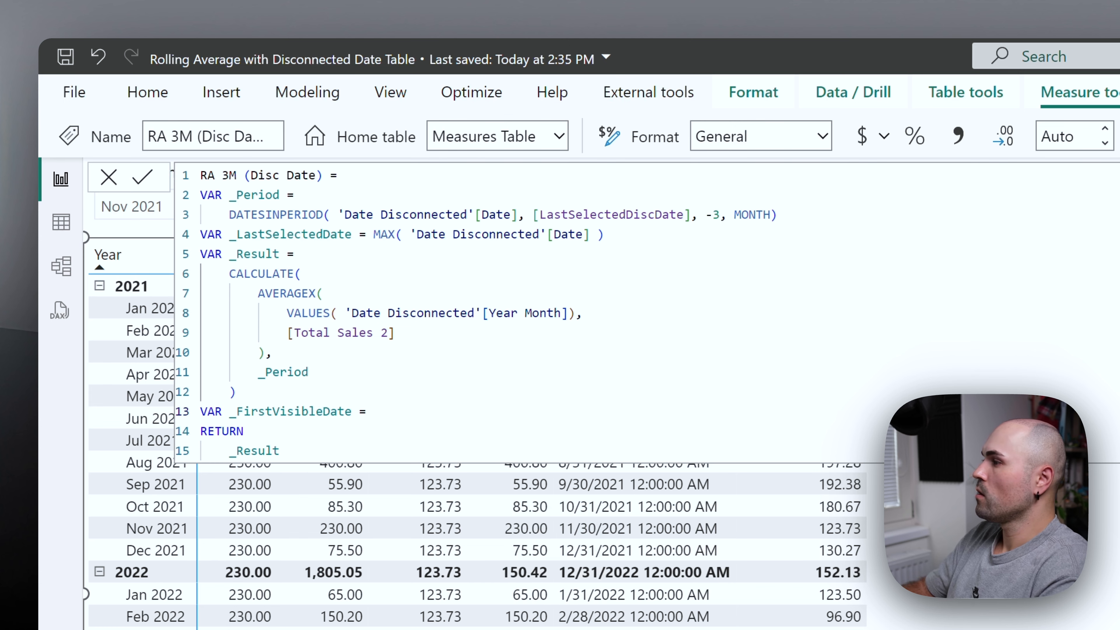
Begin the _FirstVisibleDate expression with a CALCULATE function wrapping a MIN function
{"action": "type", "text": "calculo"}
{"action": "key", "text": "BackSpace"}
{"action": "key", "text": "BackSpace"}
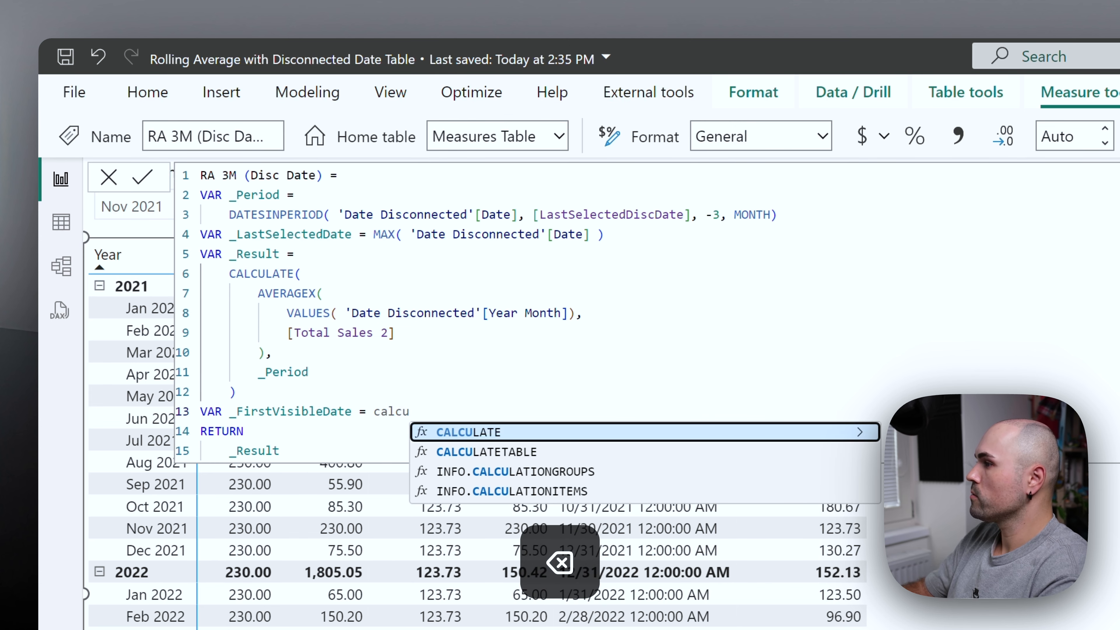
{"action": "key", "text": "Tab"}
{"action": "type", "text": "m"}
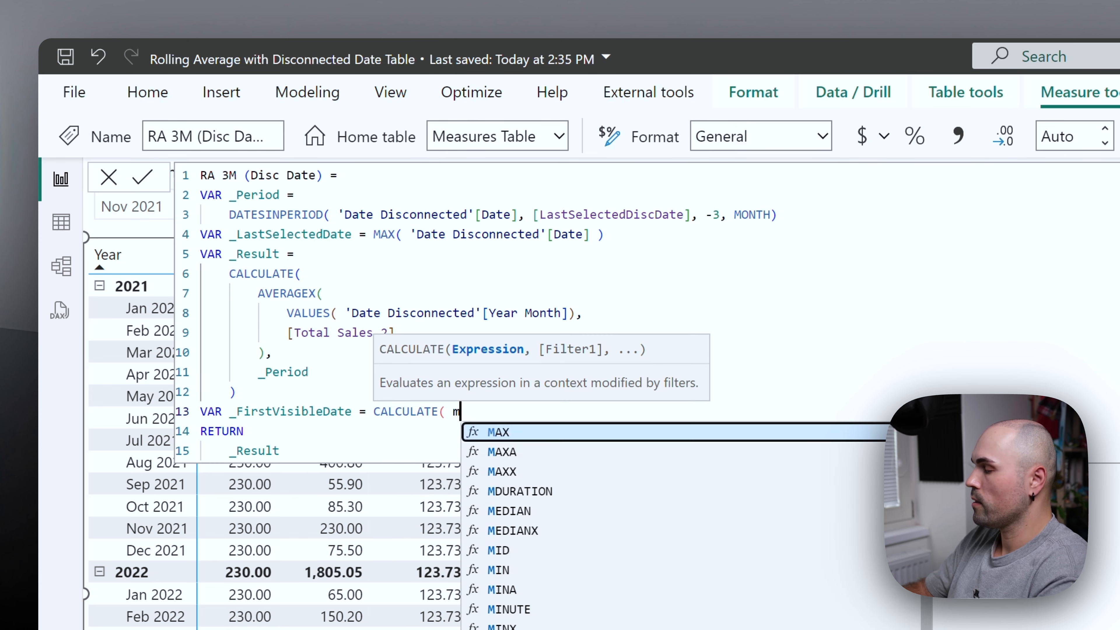
{"action": "type", "text": "in"}
{"action": "key", "text": "Tab"}
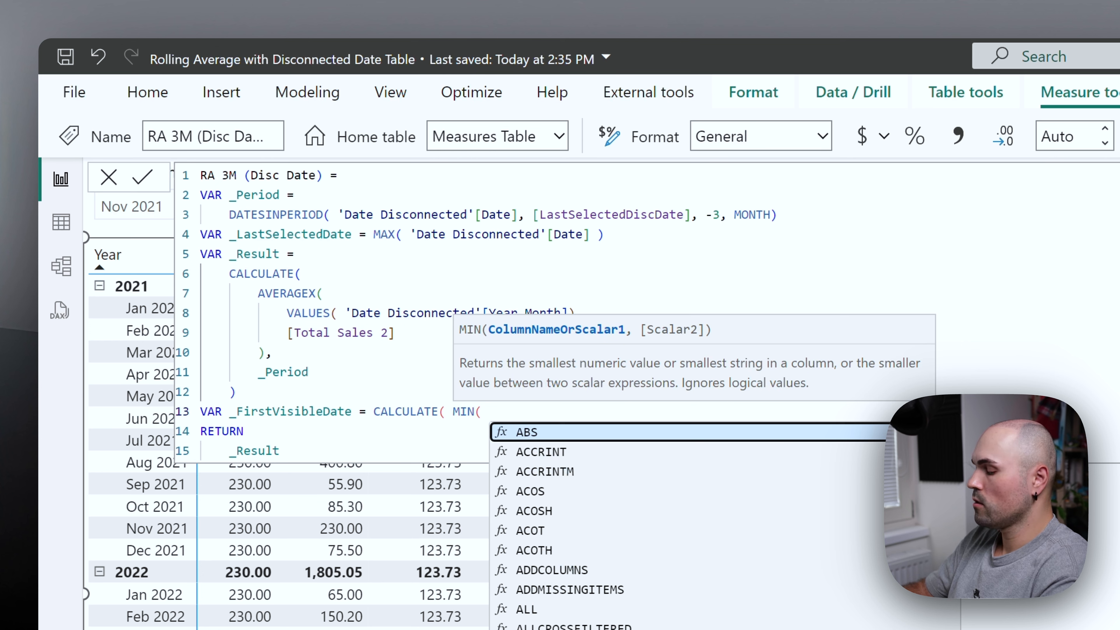
{"action": "type", "text": "sales d"}
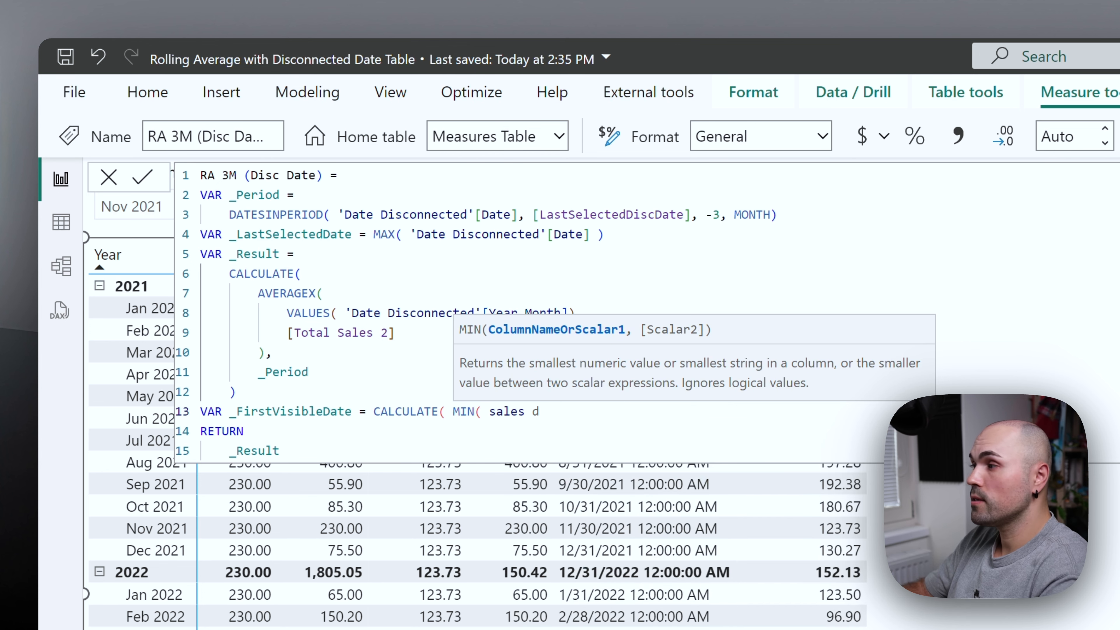
{"action": "type", "text": "a"}
{"action": "key", "text": "BackSpace"}
{"action": "key", "text": "BackSpace"}
{"action": "key", "text": "BackSpace"}
{"action": "key", "text": "BackSpace"}
{"action": "key", "text": "BackSpace"}
{"action": "key", "text": "BackSpace"}
{"action": "key", "text": "BackSpace"}
{"action": "key", "text": "BackSpace"}
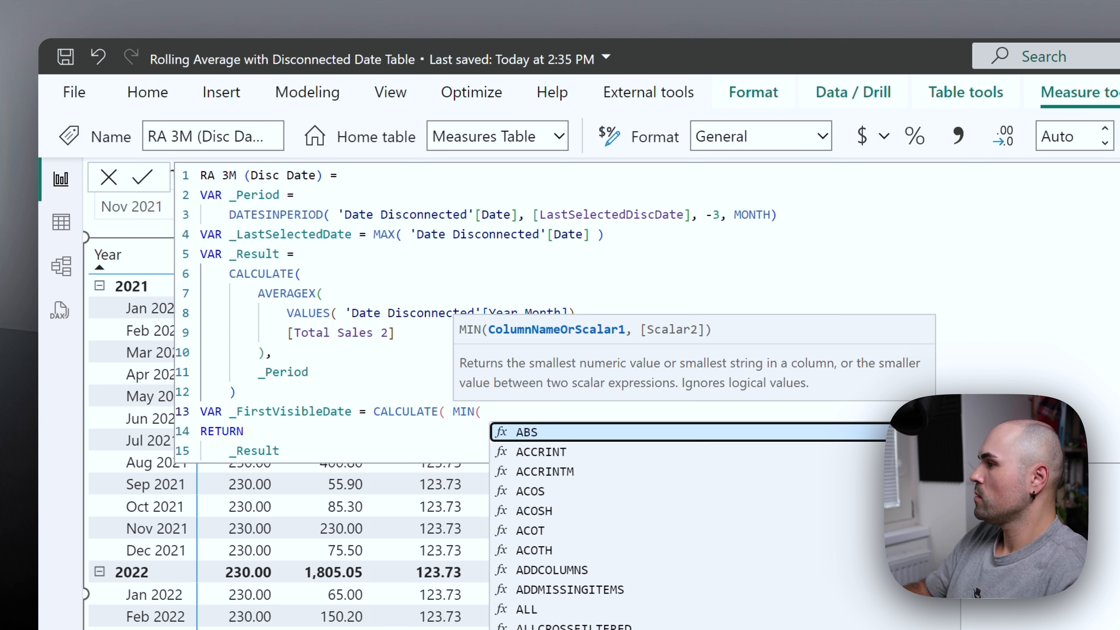
Supply Sales[Date] as the column for MIN and close the MIN function
{"action": "type", "text": "sat"}
{"action": "key", "text": "BackSpace"}
{"action": "type", "text": "l"}
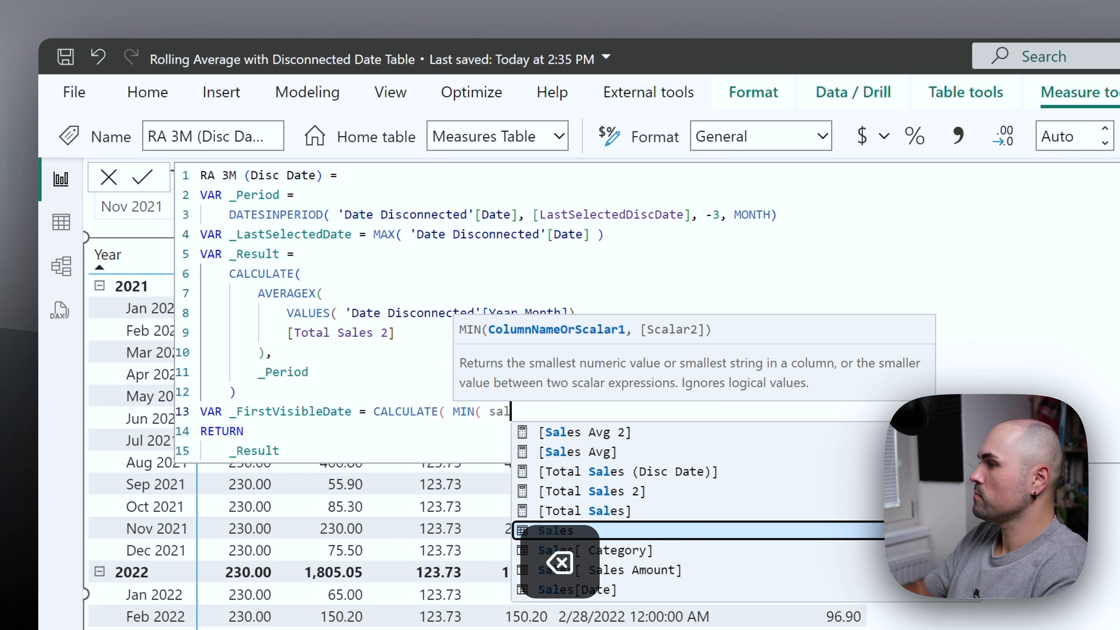
{"action": "key", "text": "Down"}
{"action": "key", "text": "Down"}
{"action": "key", "text": "Down"}
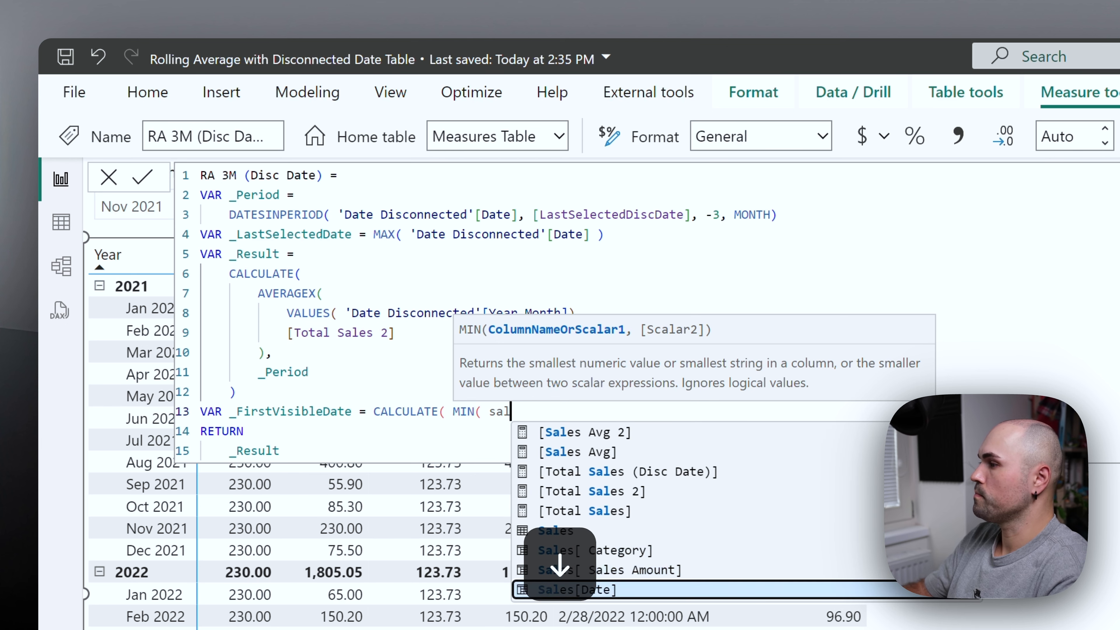
{"action": "key", "text": "Tab"}
{"action": "type", "text": ") )"}
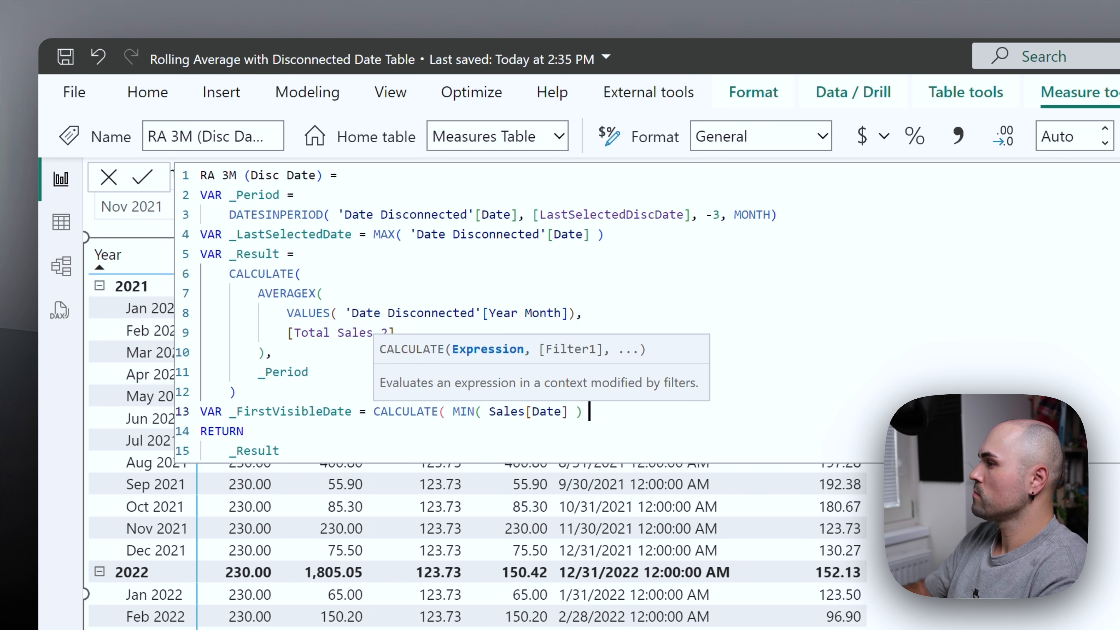
Add REMOVEFILTERS( 'Date' ) as the CALCULATE filter in _FirstVisibleDate, close the expression, and commit the measure
{"action": "key", "text": "BackSpace"}
{"action": "key", "text": "BackSpace"}
{"action": "type", "text": ", "}
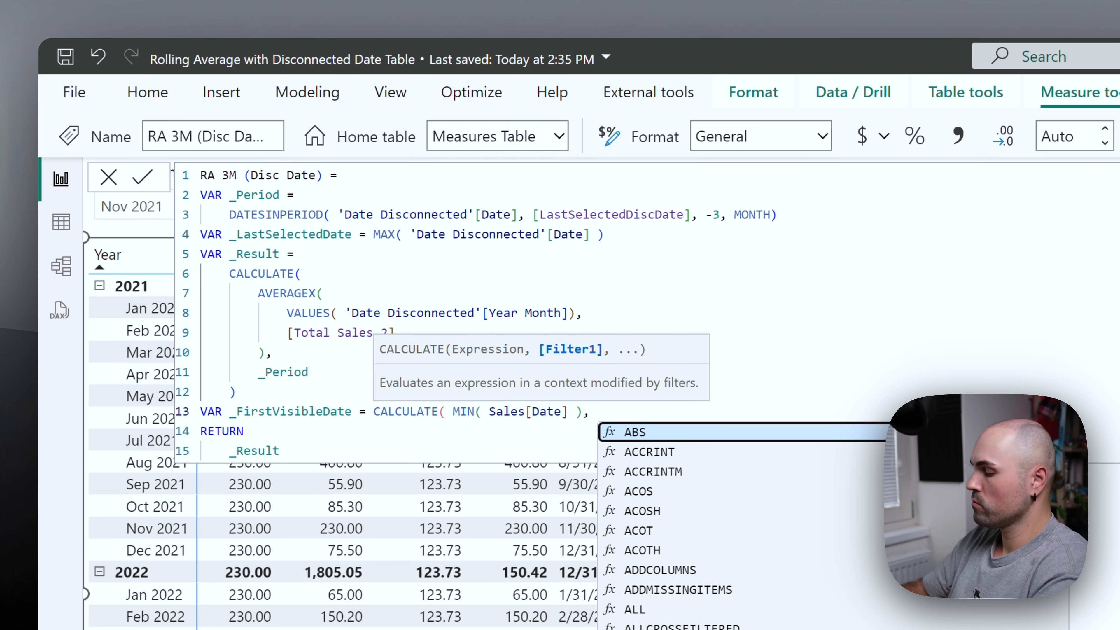
{"action": "type", "text": "remove"}
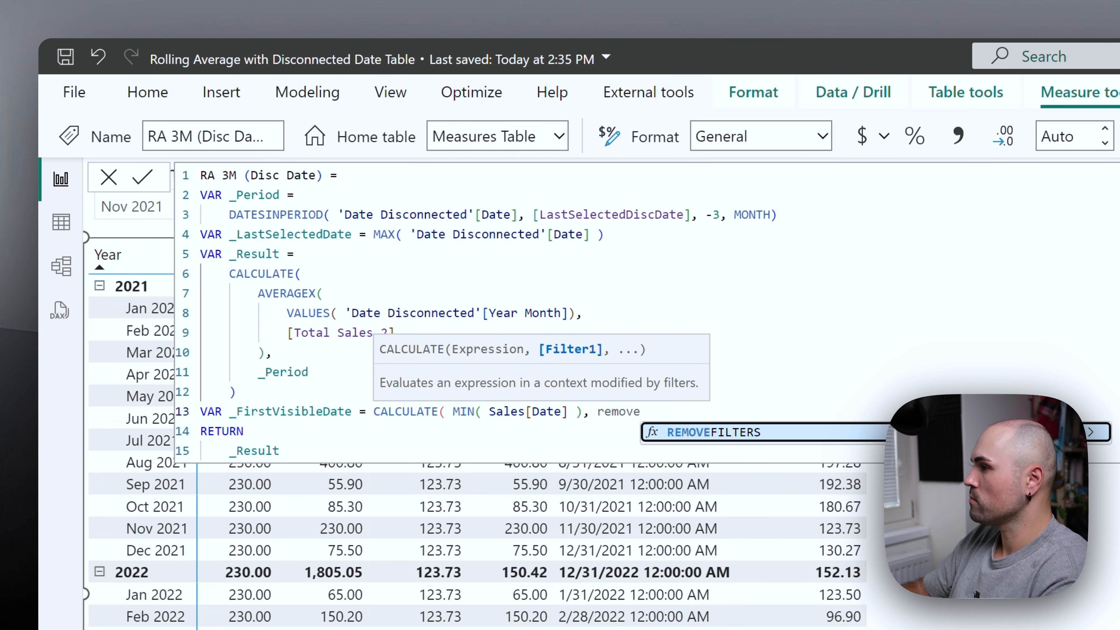
{"action": "key", "text": "Tab"}
{"action": "type", "text": "'Date' )"}
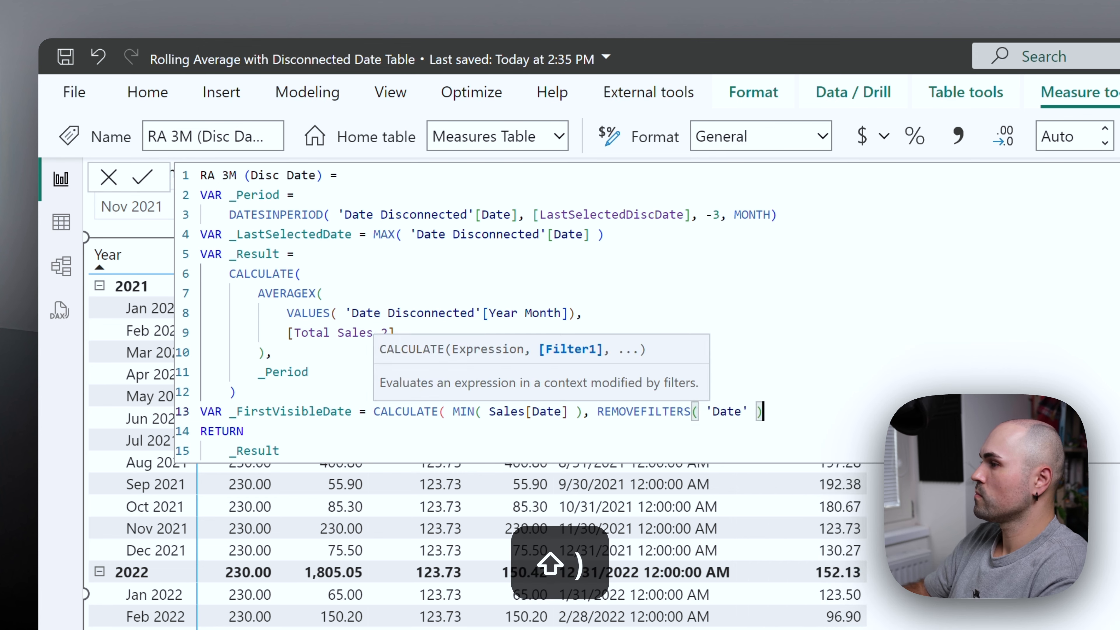
{"action": "type", "text": ") )"}
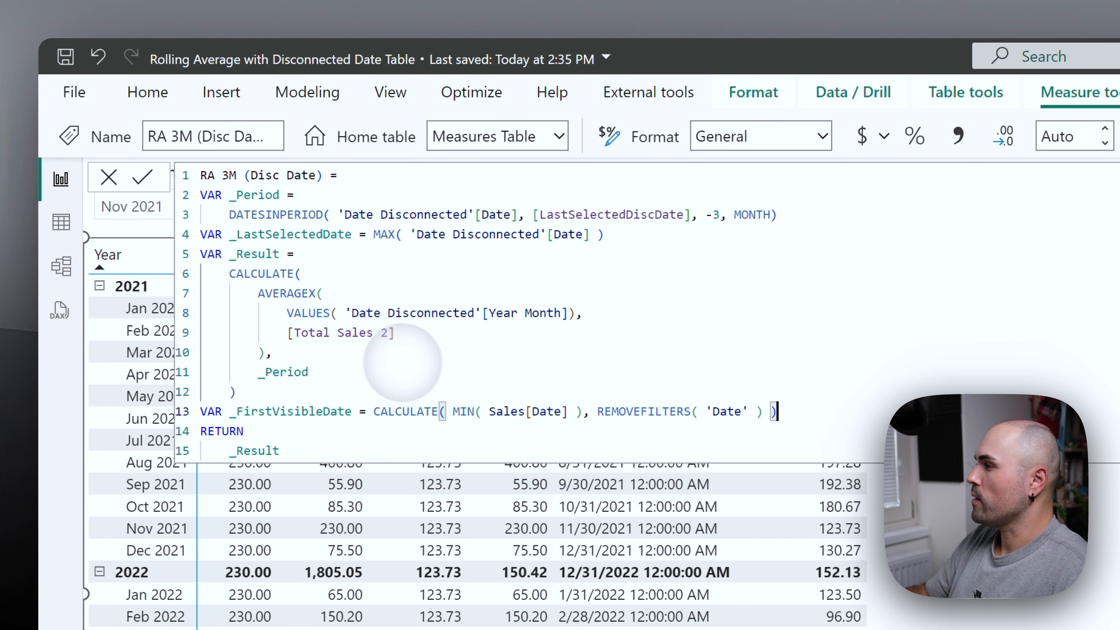
{"action": "left_click", "coordinate": [141, 177]}
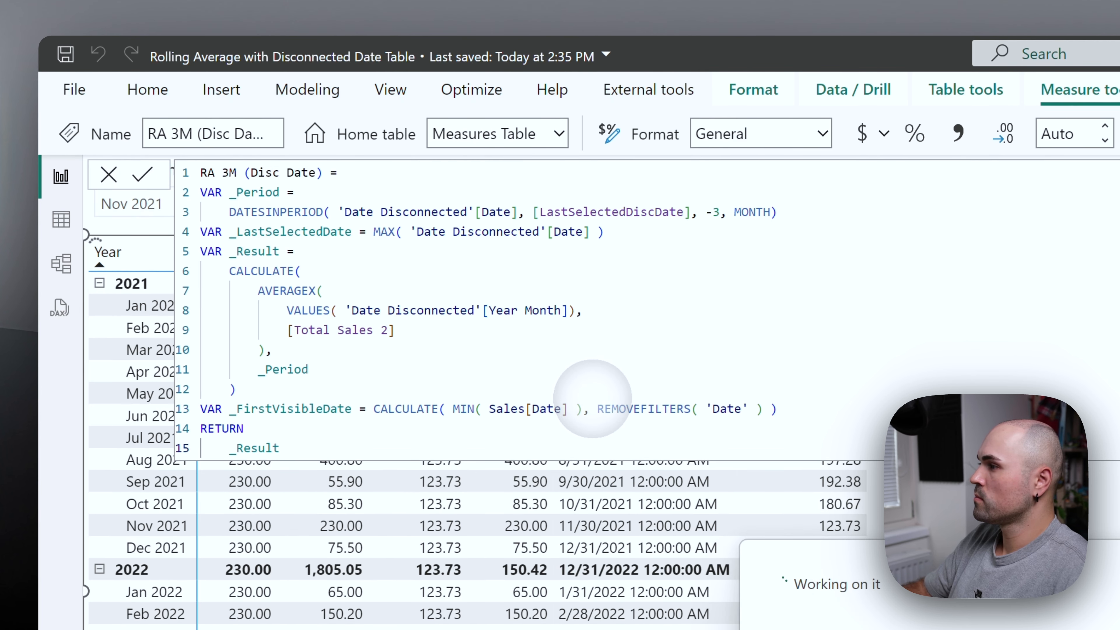
Comment out _Result in the RETURN section, return _FirstVisibleDate instead, and commit the measure
{"action": "double_click", "coordinate": [254, 448]}
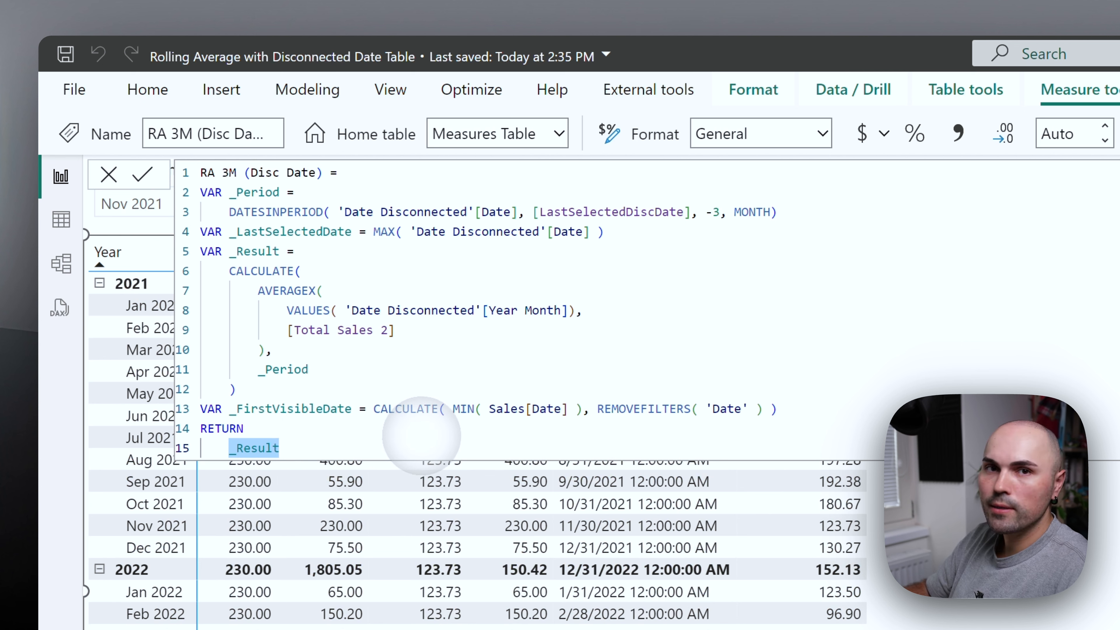
{"action": "key", "text": "ctrl+x"}
{"action": "key", "text": "ctrl+z"}
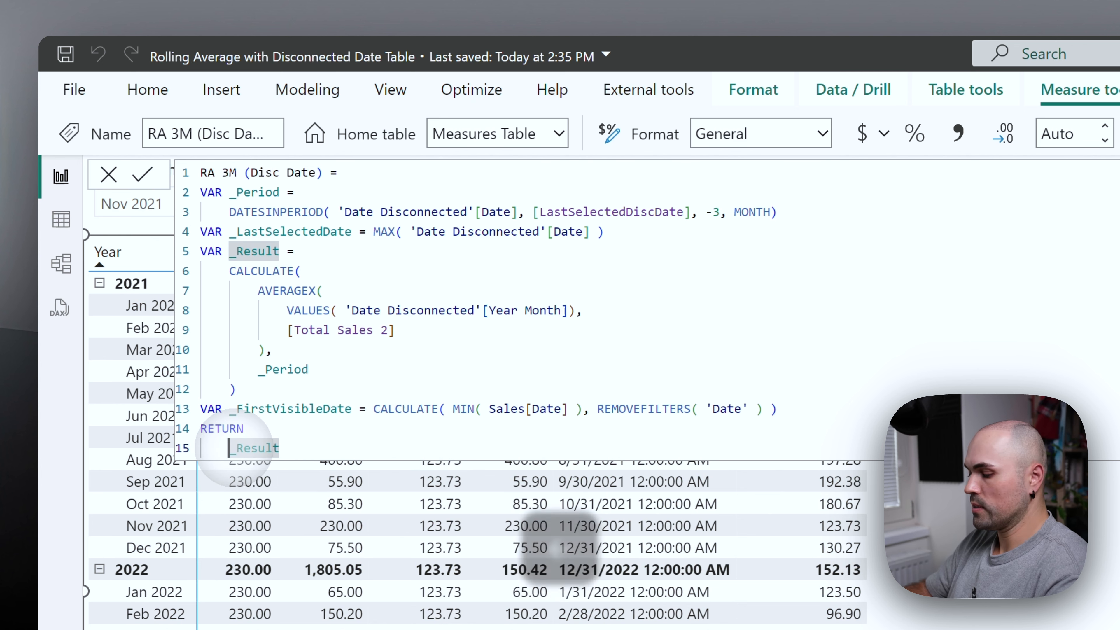
{"action": "key", "text": "ctrl+slash"}
{"action": "key", "text": "Right"}
{"action": "key", "text": "shift+Return"}
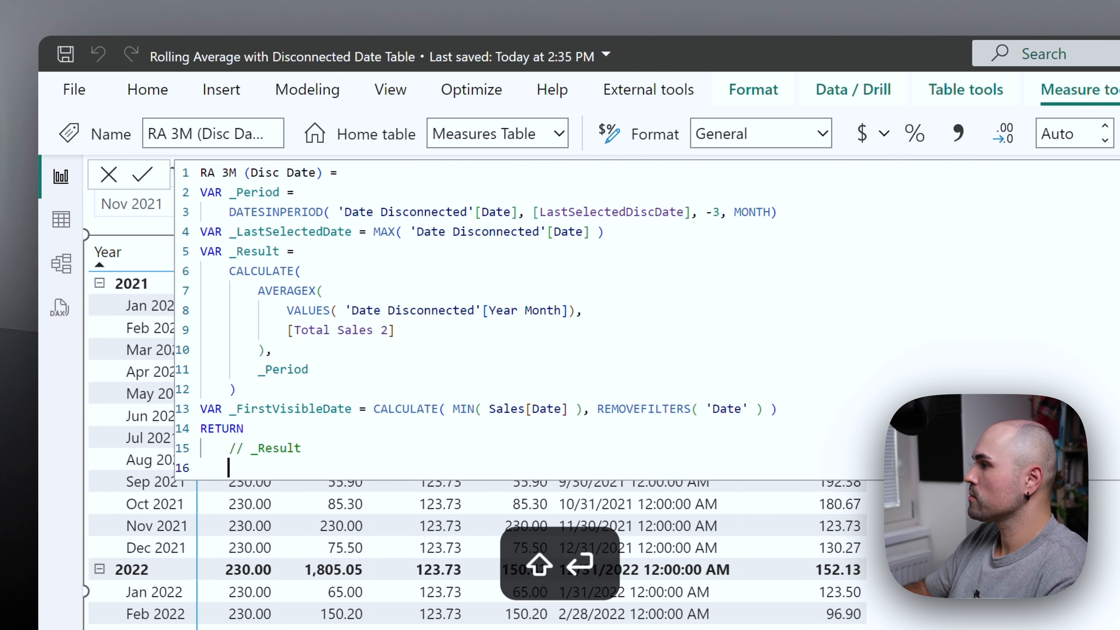
{"action": "type", "text": "_F"}
{"action": "key", "text": "Tab"}
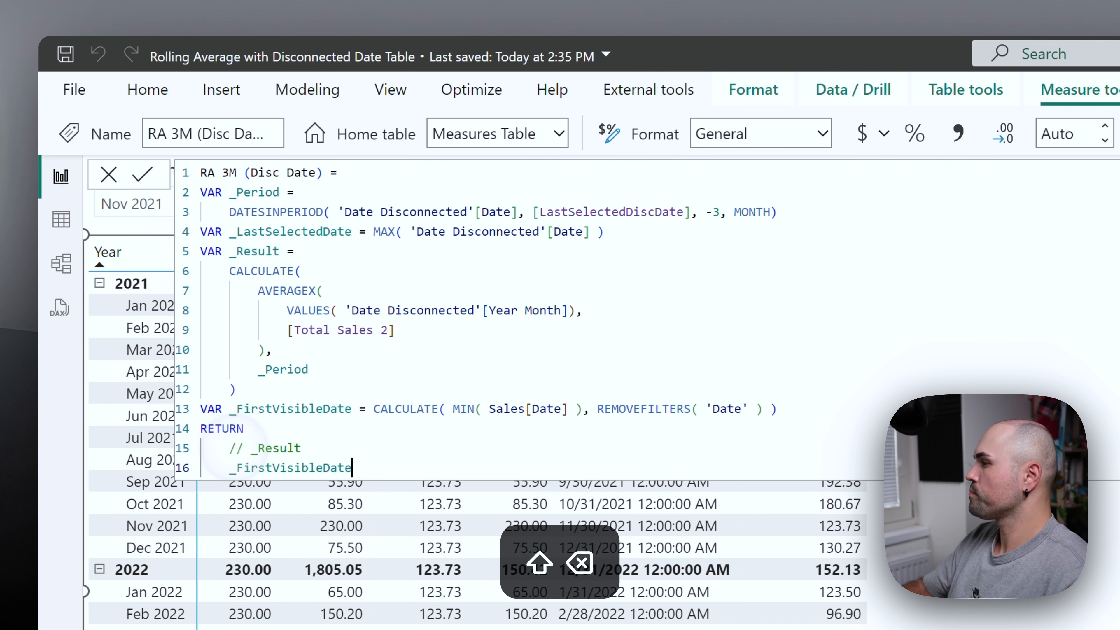
{"action": "left_click", "coordinate": [142, 177]}
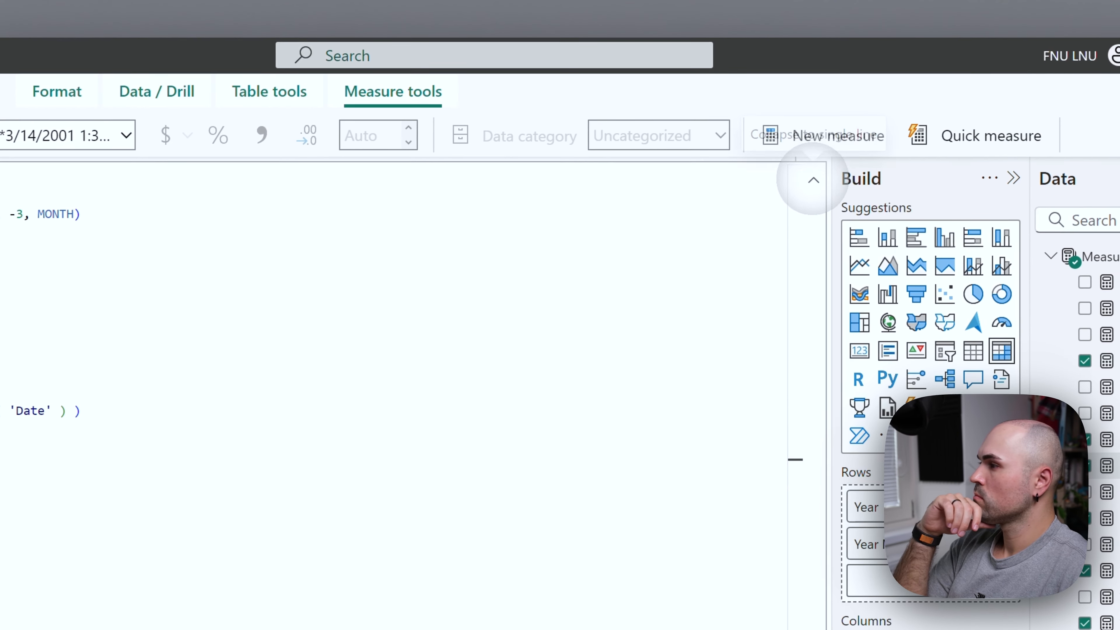
Collapse the formula and set the measure's display format to 2001-03-14 (yyyy-mm-dd)
{"action": "left_click", "coordinate": [959, 107]}
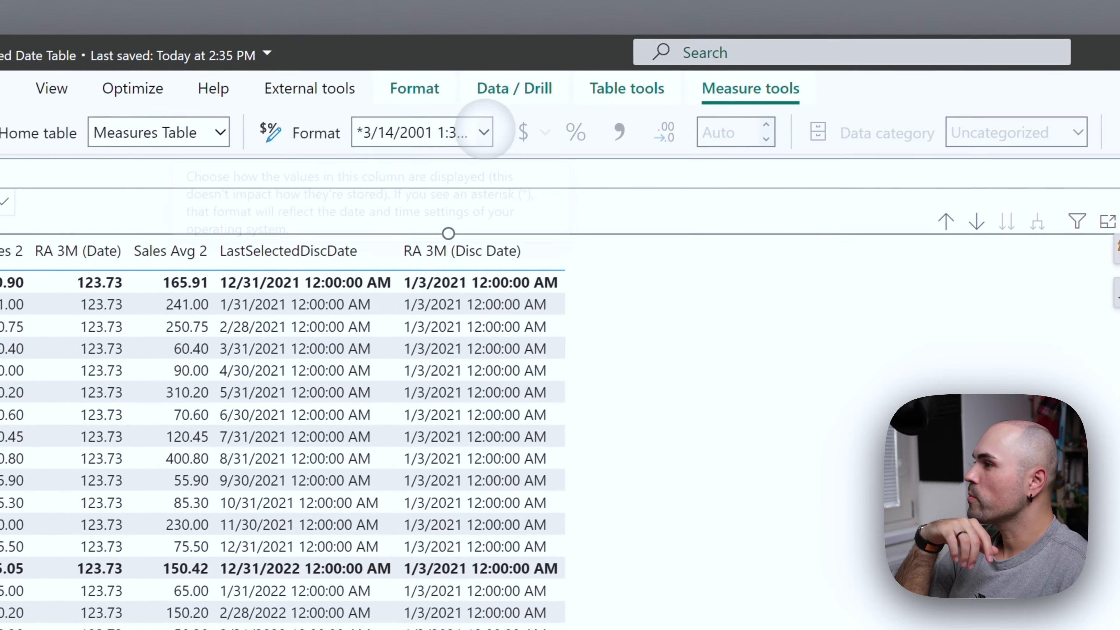
{"action": "left_click", "coordinate": [394, 73]}
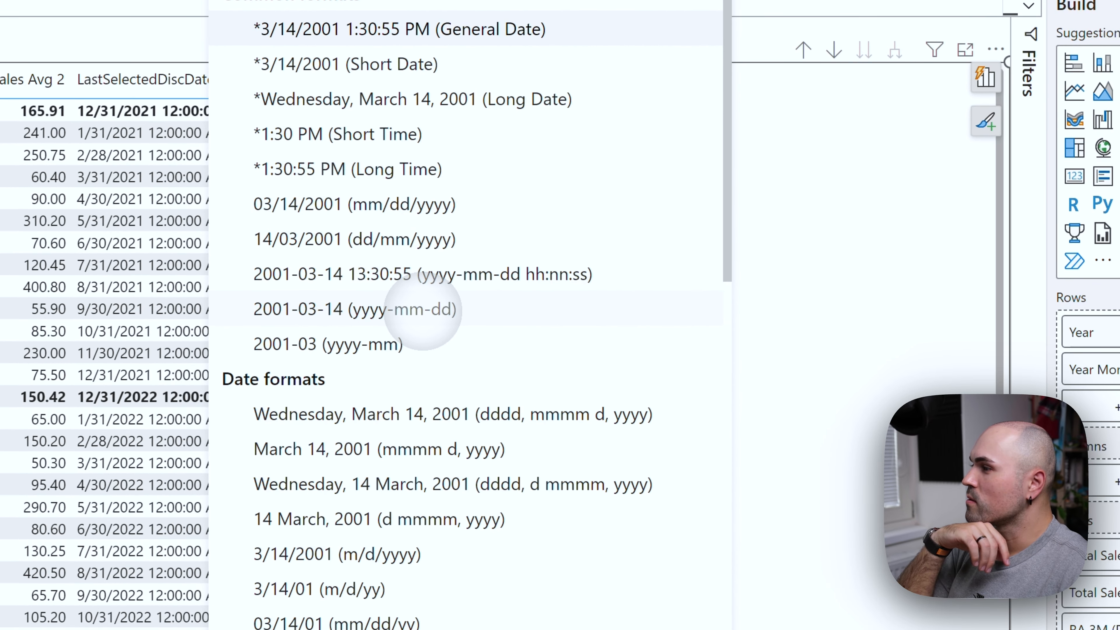
{"action": "left_click", "coordinate": [423, 309]}
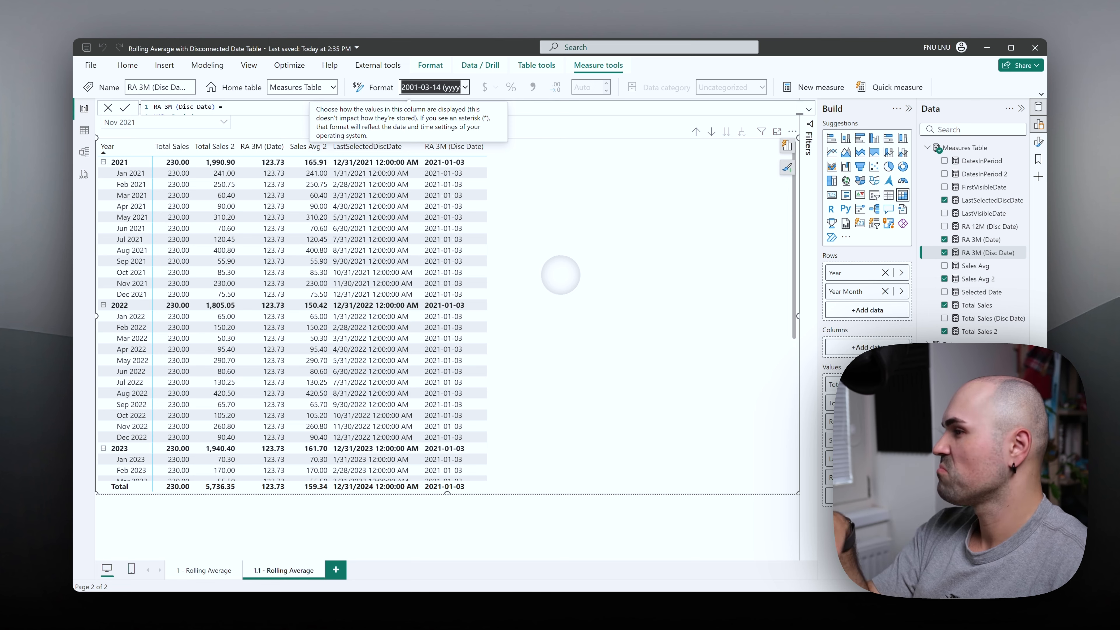
Expand the formula and delete the _FirstVisibleDate line from the RETURN section
{"action": "left_click", "coordinate": [808, 109]}
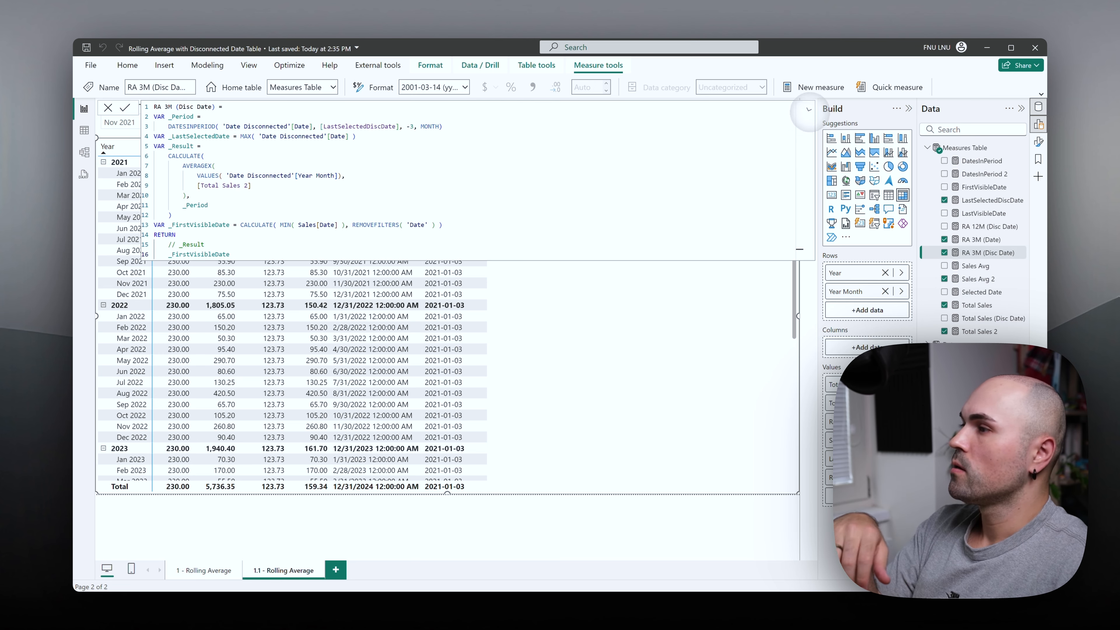
{"action": "left_click", "coordinate": [191, 254]}
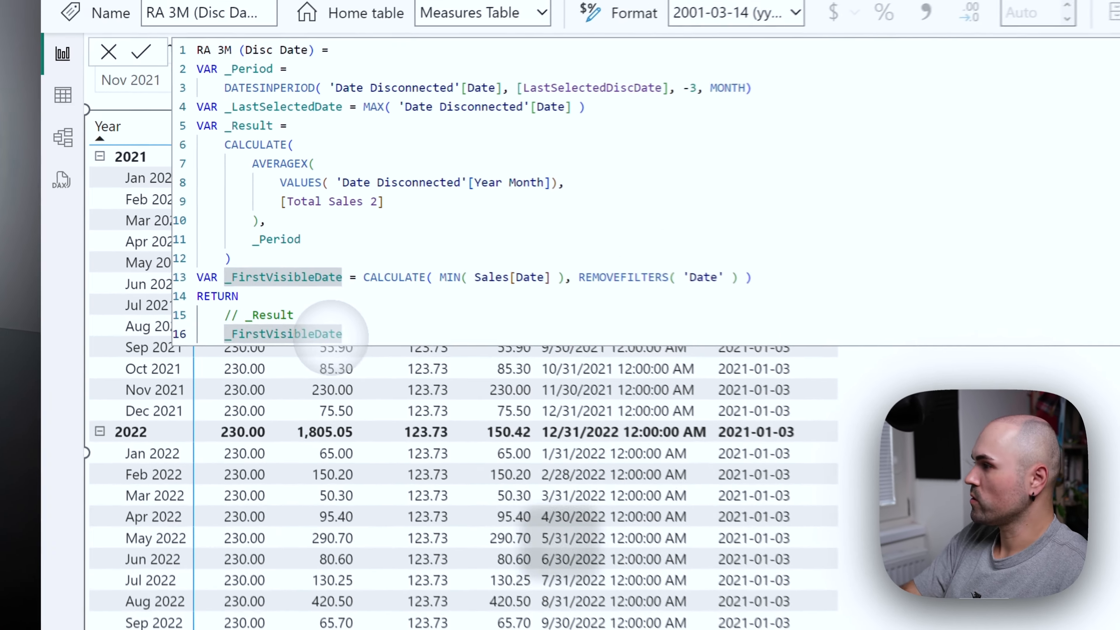
{"action": "key", "text": "BackSpace"}
{"action": "left_click_drag", "start_coordinate": [229, 254], "coordinate": [183, 254]}
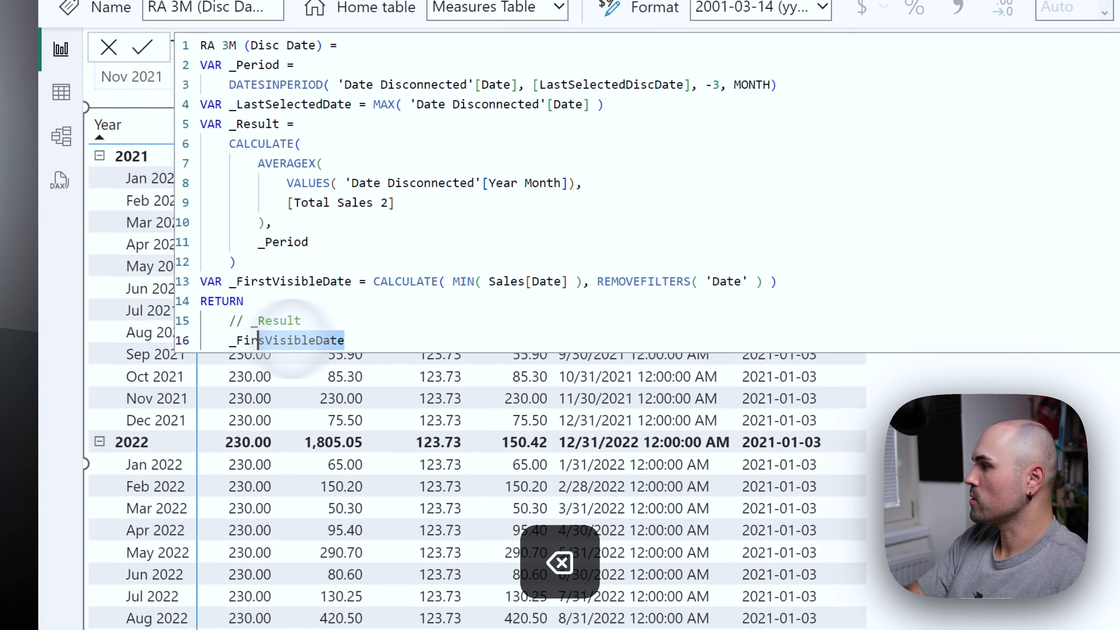
{"action": "left_click_drag", "start_coordinate": [291, 339], "coordinate": [219, 339]}
{"action": "key", "text": "BackSpace"}
{"action": "key", "text": "BackSpace"}
{"action": "key", "text": "BackSpace"}
Add a variable _SelectedDate after _FirstVisibleDate in RA 3M (Disc Date), defined as MAX( 'Date'[Date] )
{"action": "left_click", "coordinate": [885, 278]}
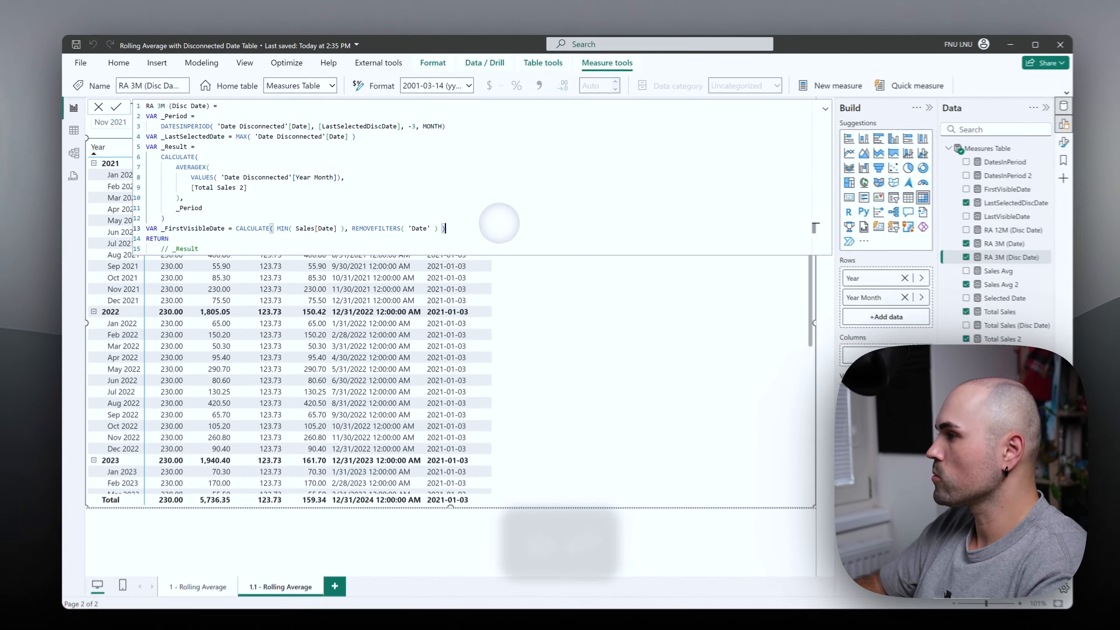
{"action": "key", "text": "shift+Return"}
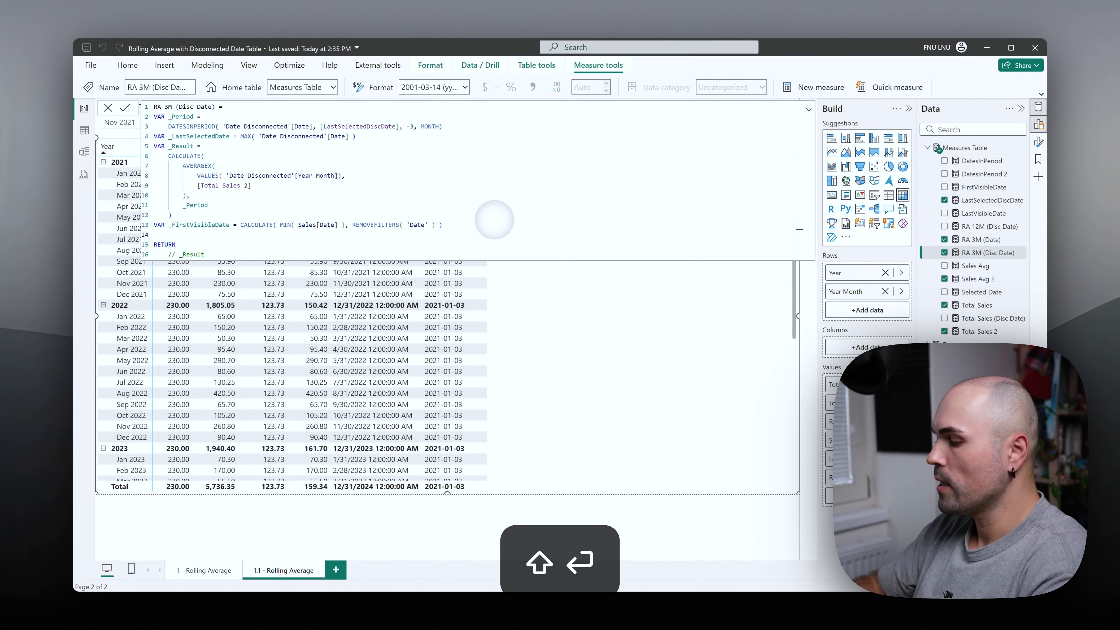
{"action": "type", "text": "VAR "}
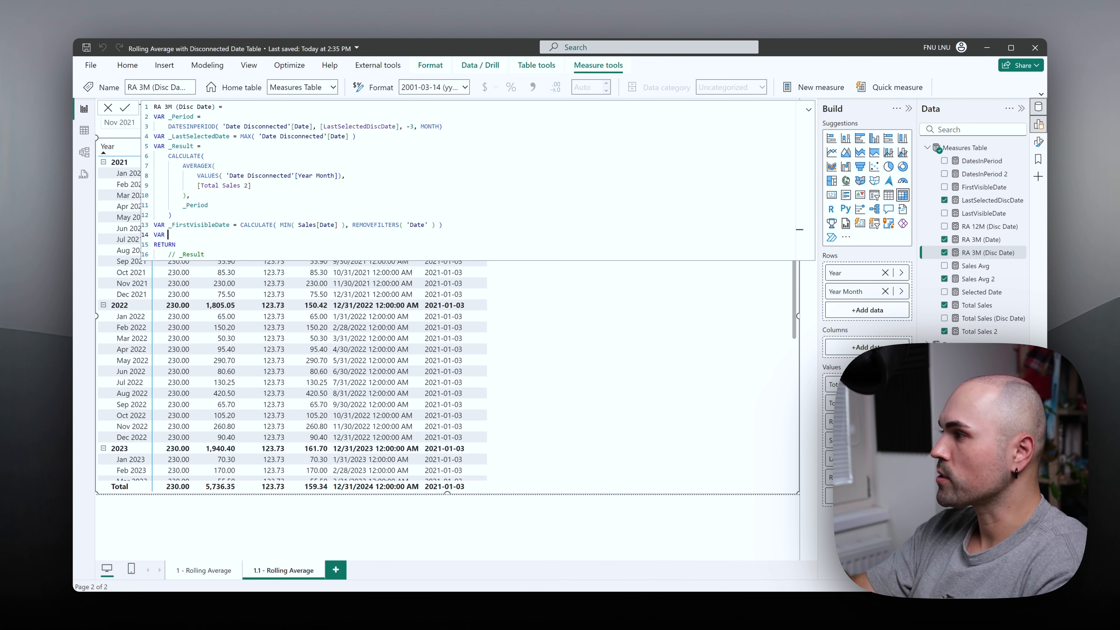
{"action": "type", "text": "_Se"}
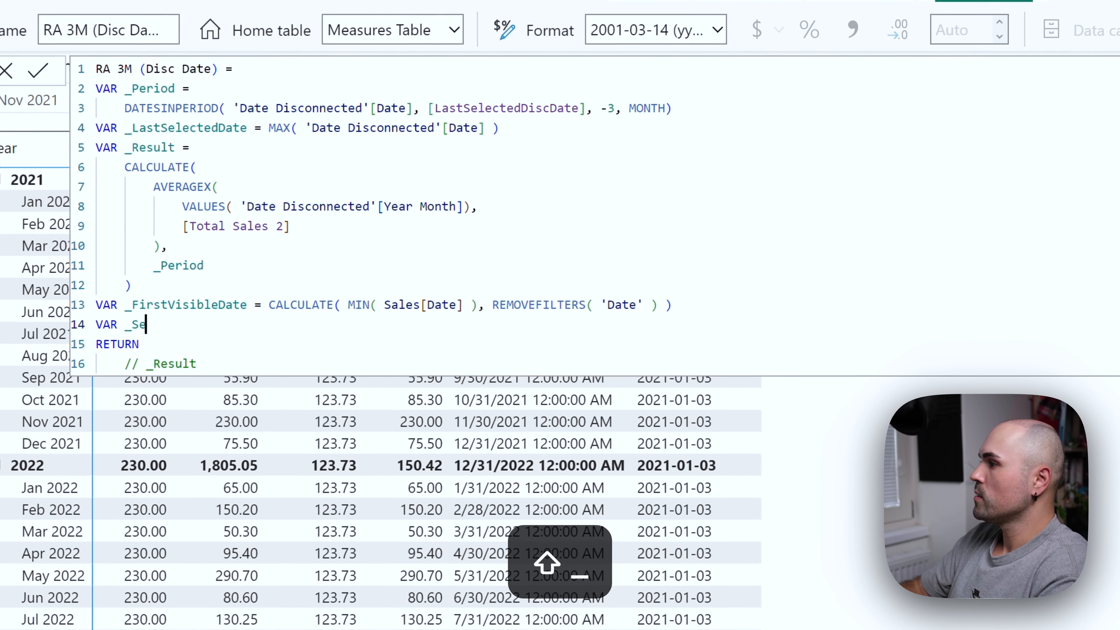
{"action": "type", "text": "lectedDa"}
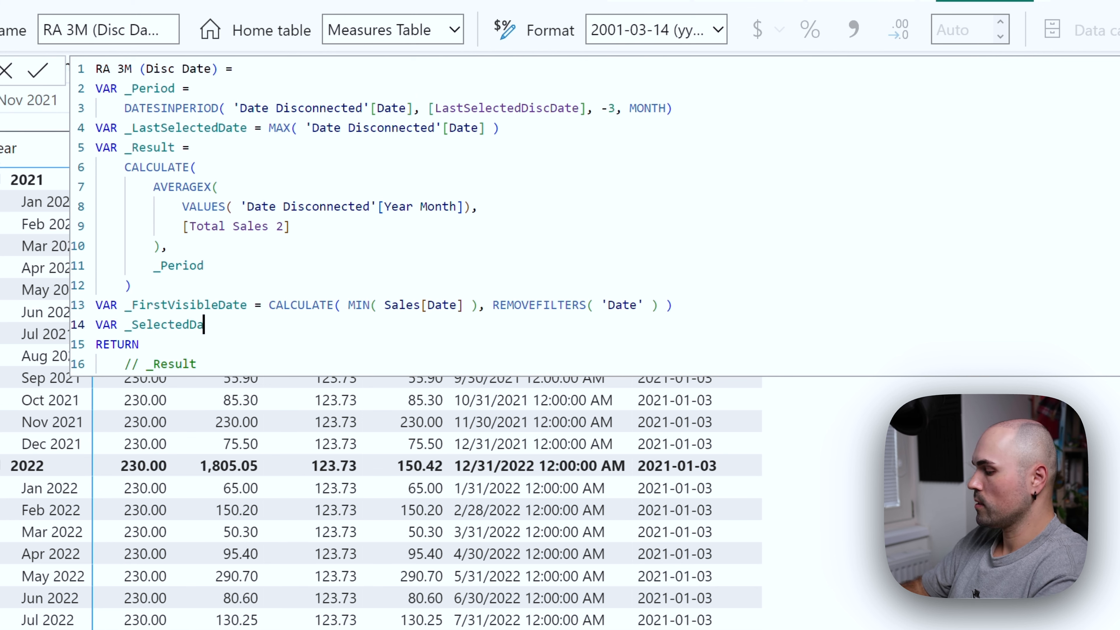
{"action": "type", "text": "te = c"}
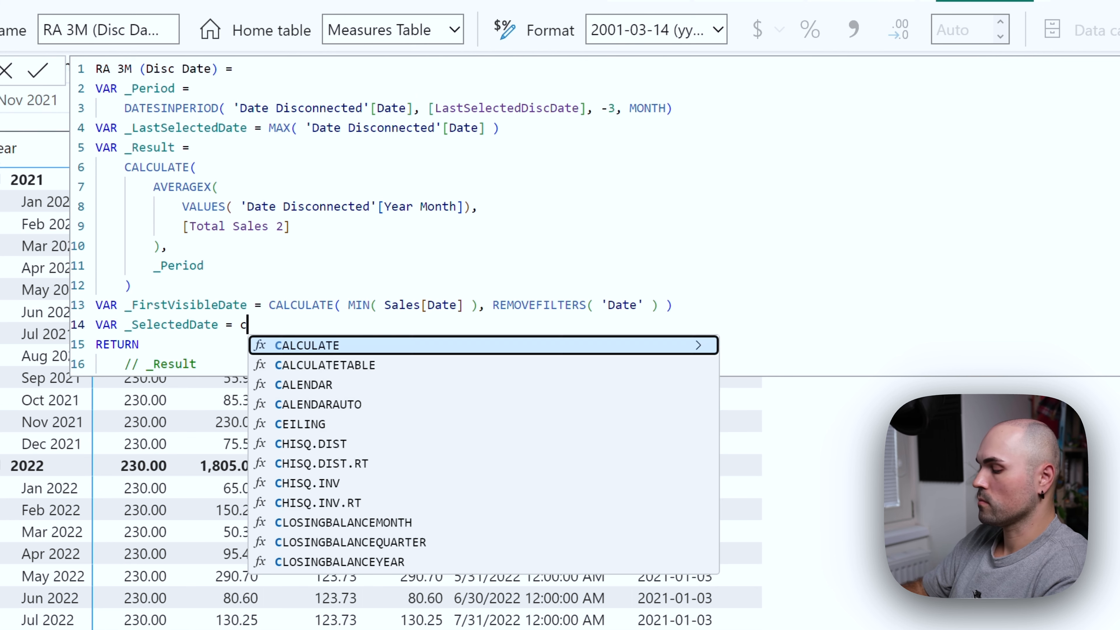
{"action": "key", "text": "BackSpace"}
{"action": "type", "text": "MAX"}
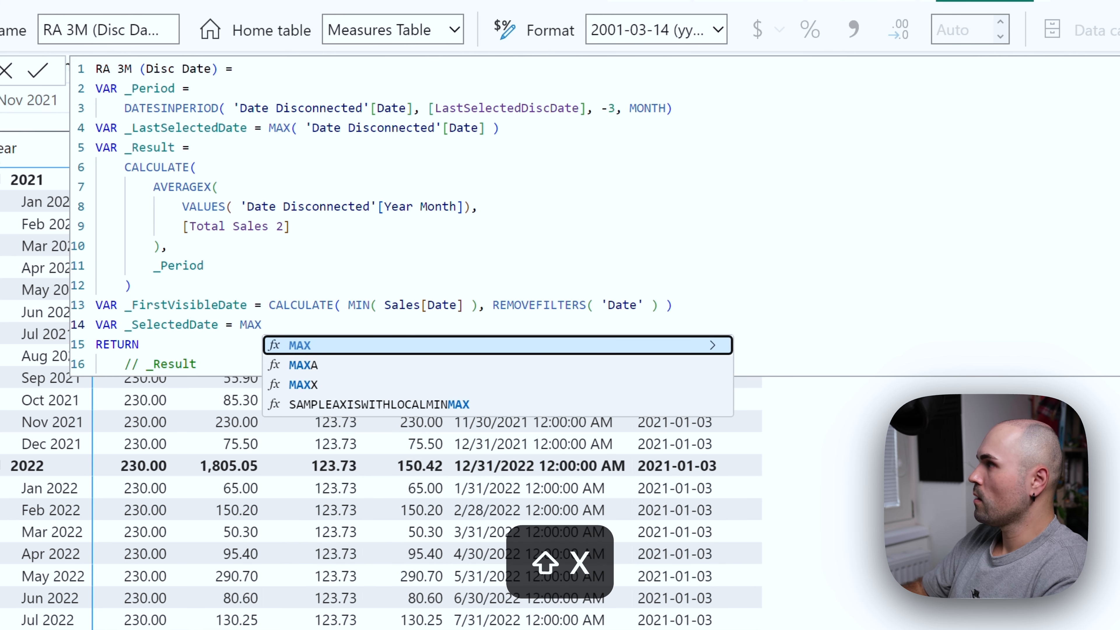
{"action": "type", "text": "( "}
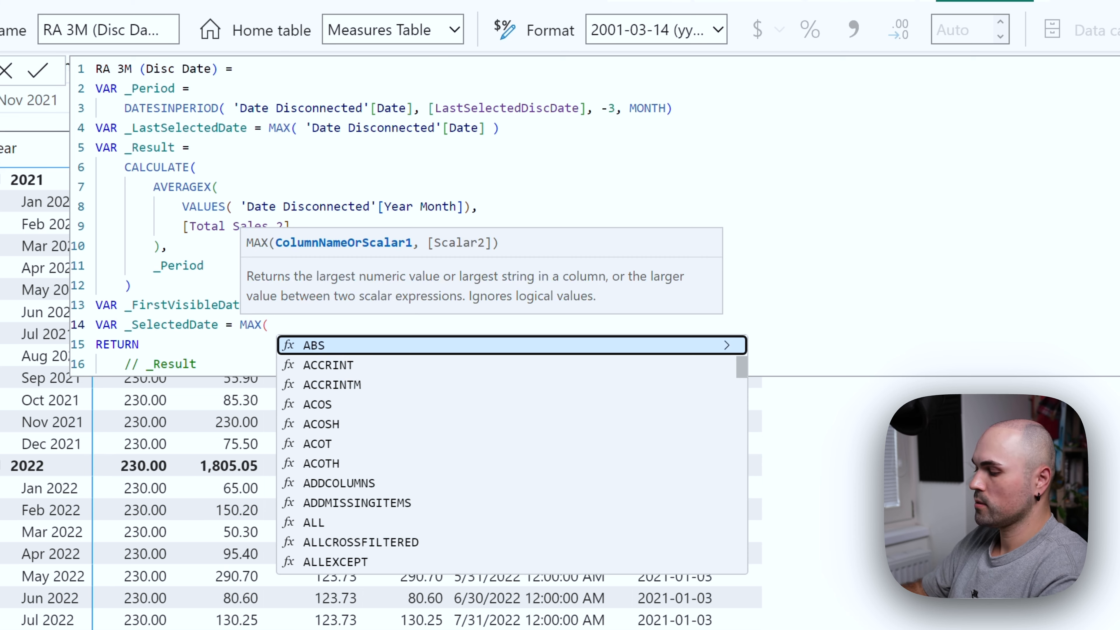
{"action": "type", "text": "date"}
{"action": "key", "text": "Down"}
{"action": "key", "text": "Tab"}
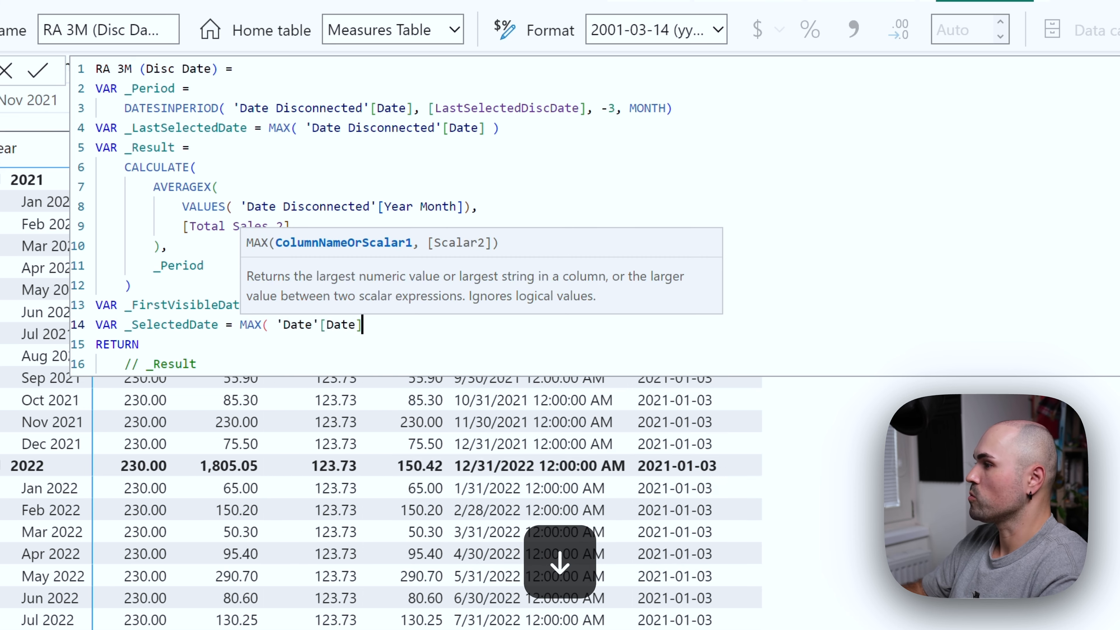
{"action": "type", "text": ")"}
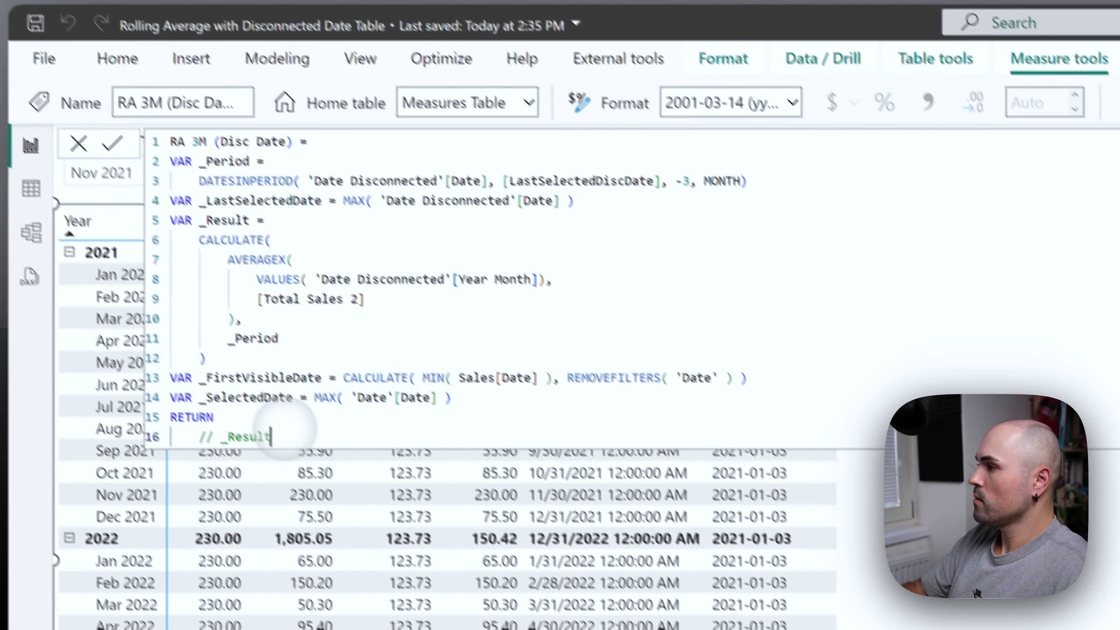
Return _SelectedDate below the commented-out _Result line and commit the measure
{"action": "left_click", "coordinate": [198, 363]}
{"action": "key", "text": "Return"}
{"action": "type", "text": "_"}
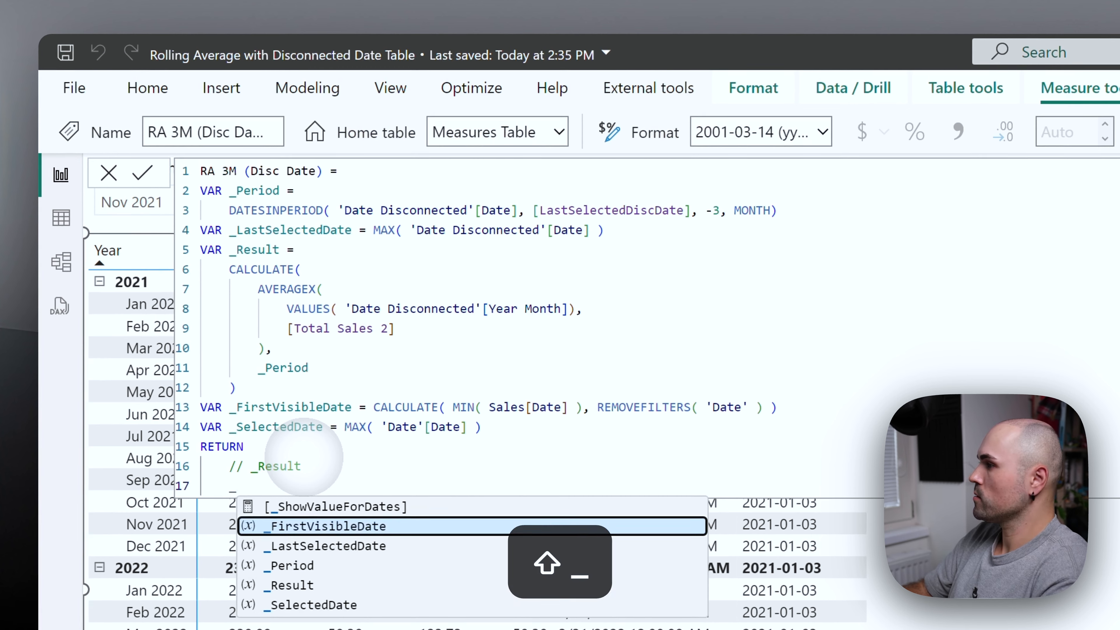
{"action": "type", "text": "Sele"}
{"action": "key", "text": "Tab"}
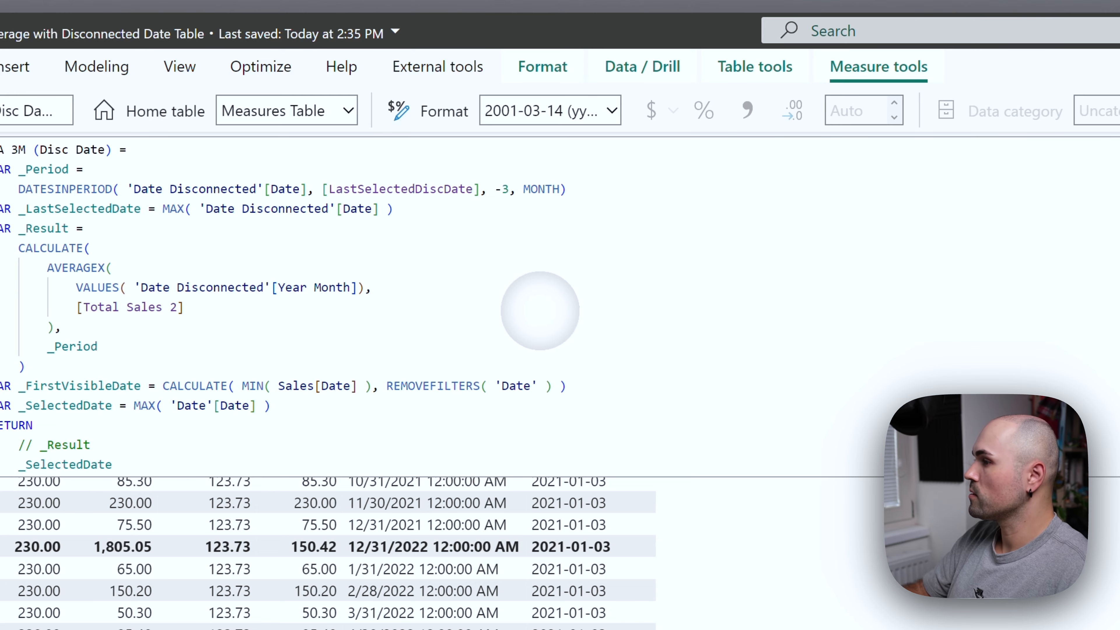
{"action": "key", "text": "Return"}
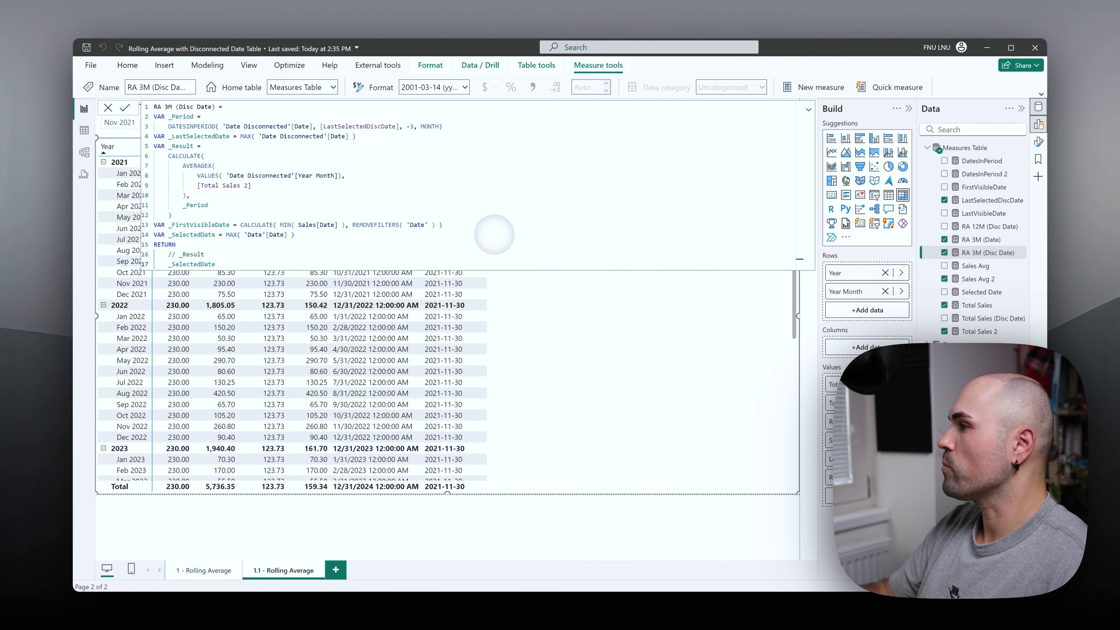
Replace _SelectedDate in the RETURN section with an IF whose first condition is _LastSelectedDate >= _FirstVisibleDate
{"action": "double_click", "coordinate": [202, 264]}
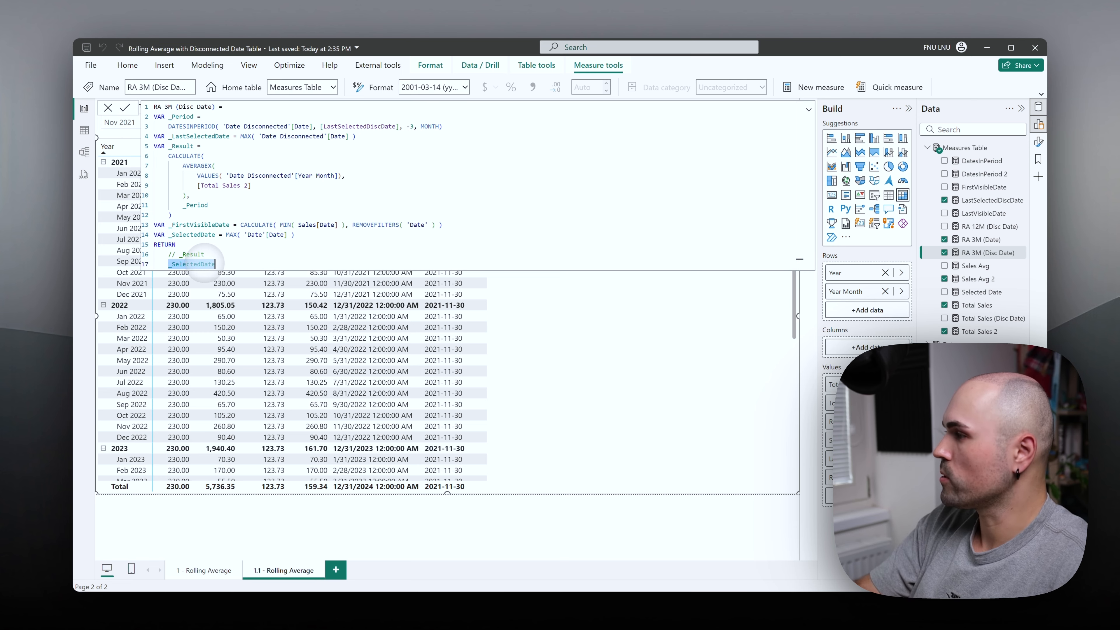
{"action": "key", "text": "BackSpace"}
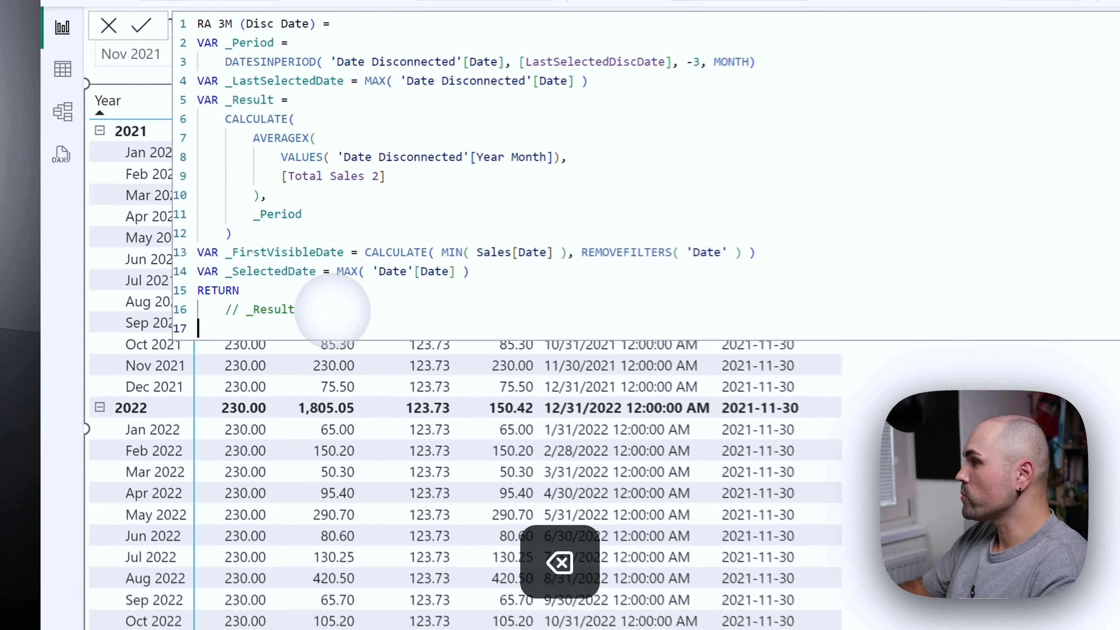
{"action": "key", "text": "Tab"}
{"action": "type", "text": "IF"}
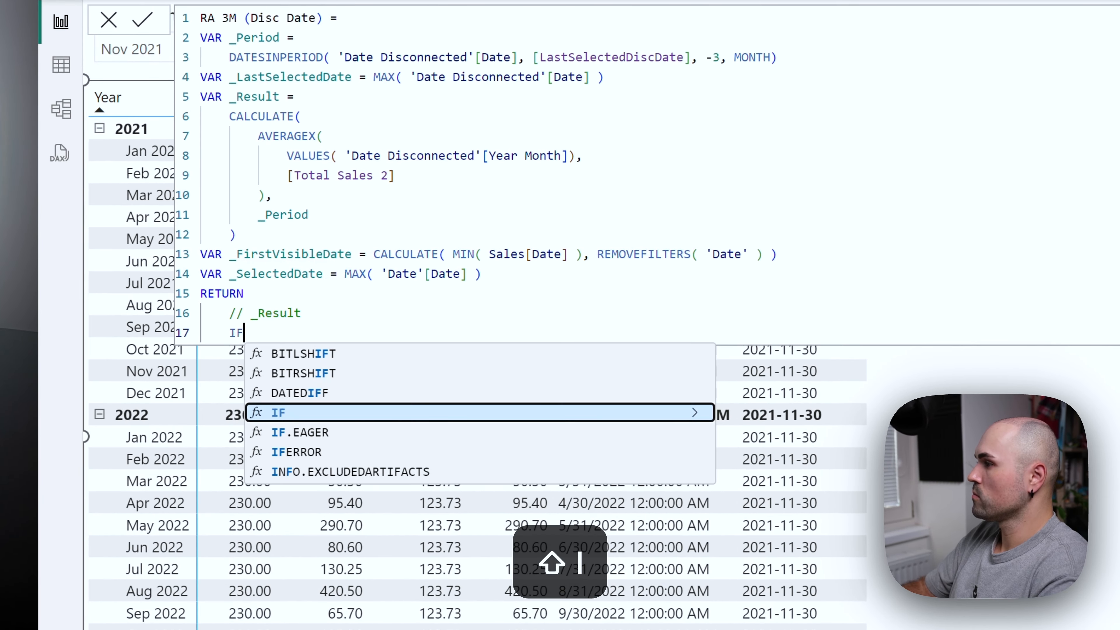
{"action": "type", "text": "("}
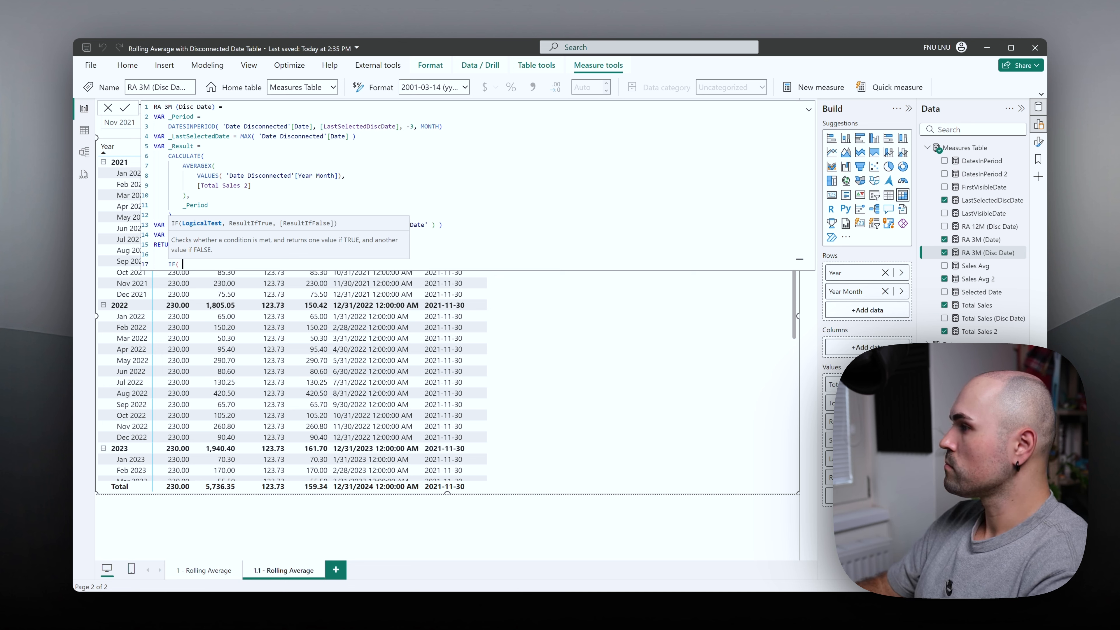
{"action": "type", "text": "_LastSelectedDate"}
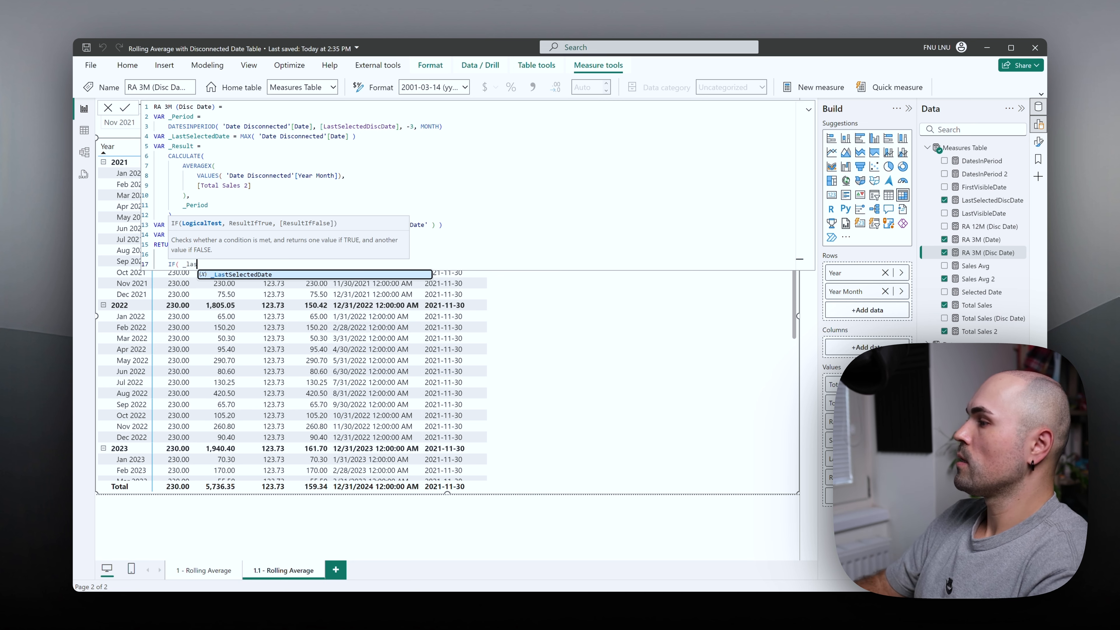
{"action": "type", "text": " >"}
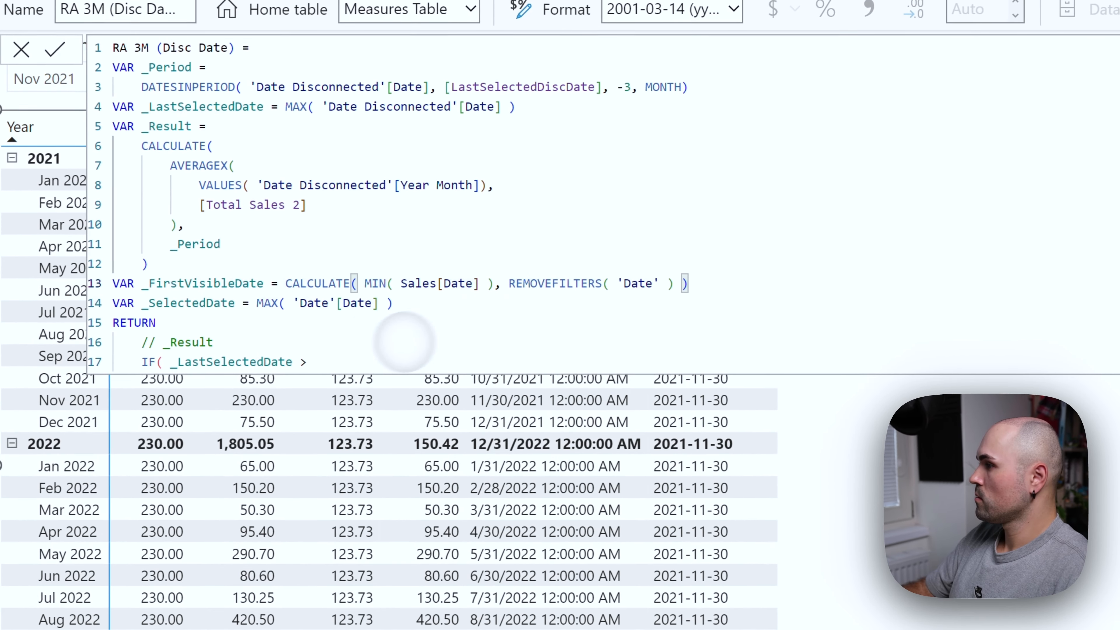
{"action": "key", "text": "BackSpace"}
{"action": "type", "text": "= "}
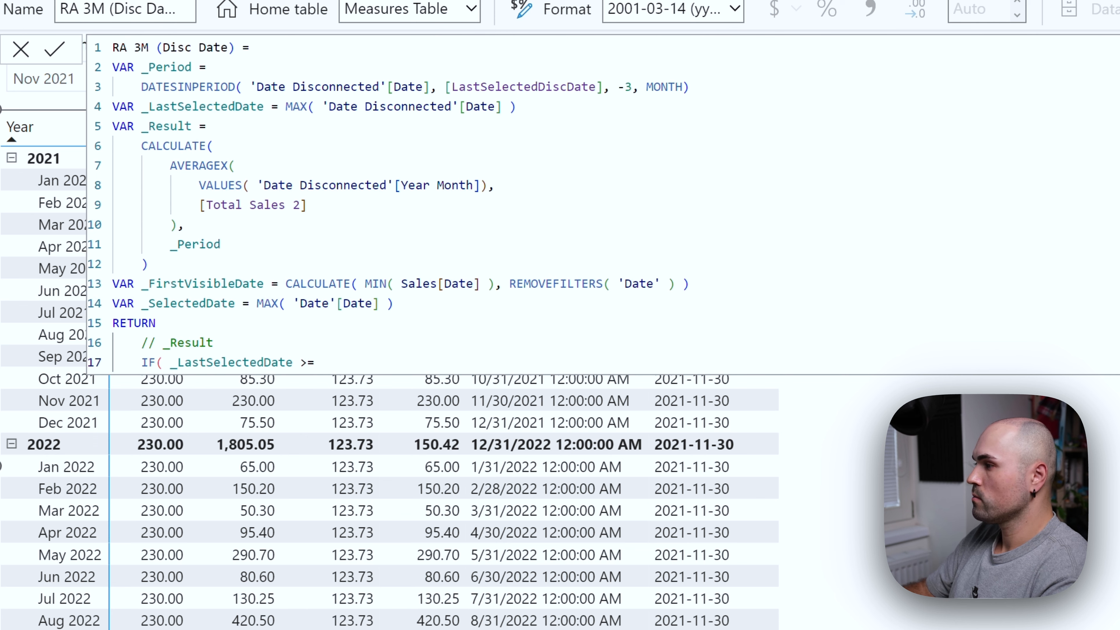
{"action": "type", "text": "_FirstVisibleDate"}
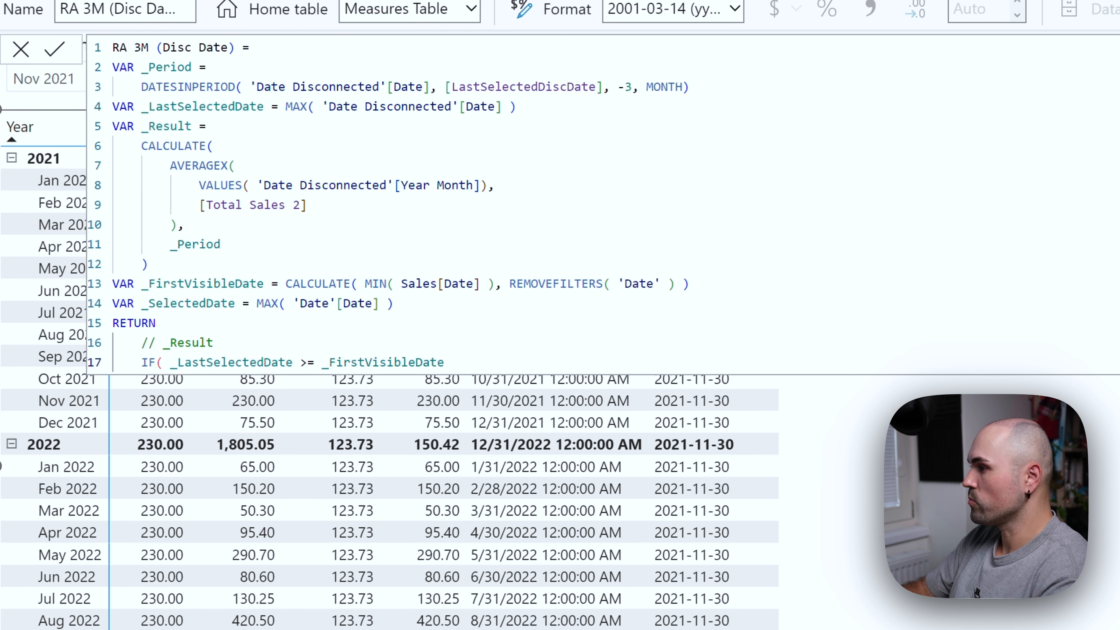
Extend the IF condition with && _LastSelectedDate <= _SelectedDate
{"action": "type", "text": " && "}
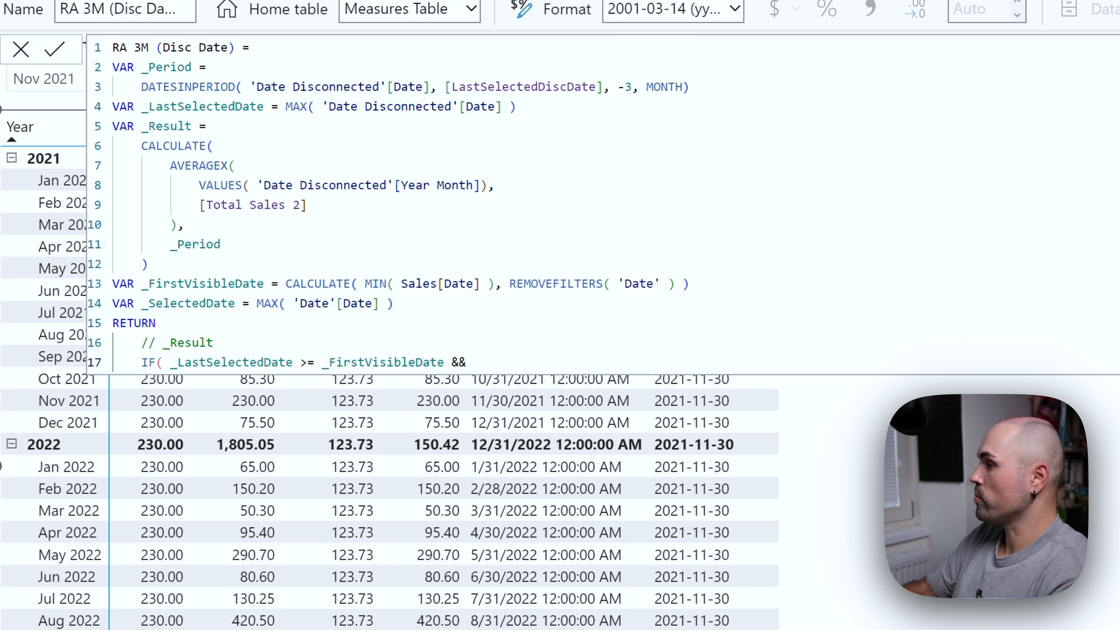
{"action": "type", "text": "_LastSelectedDate "}
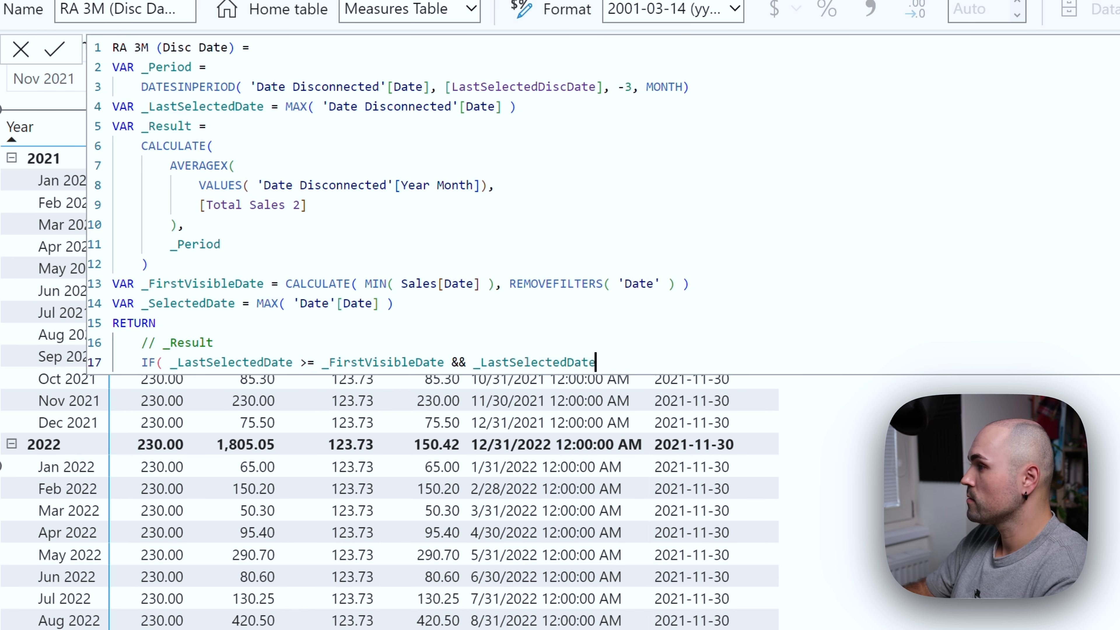
{"action": "type", "text": "<"}
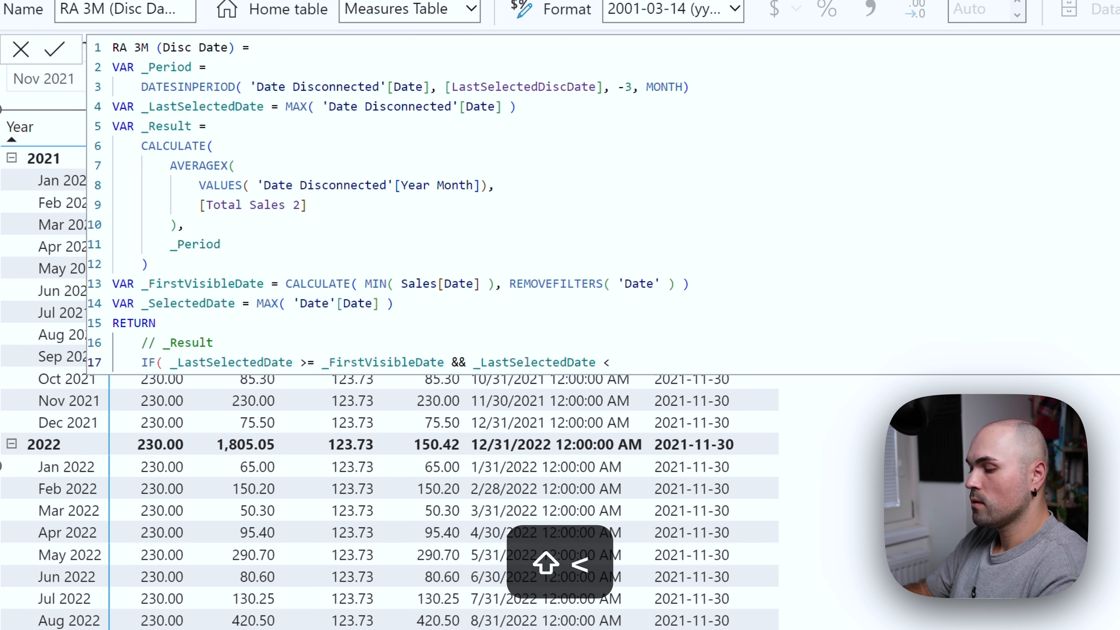
{"action": "type", "text": "="}
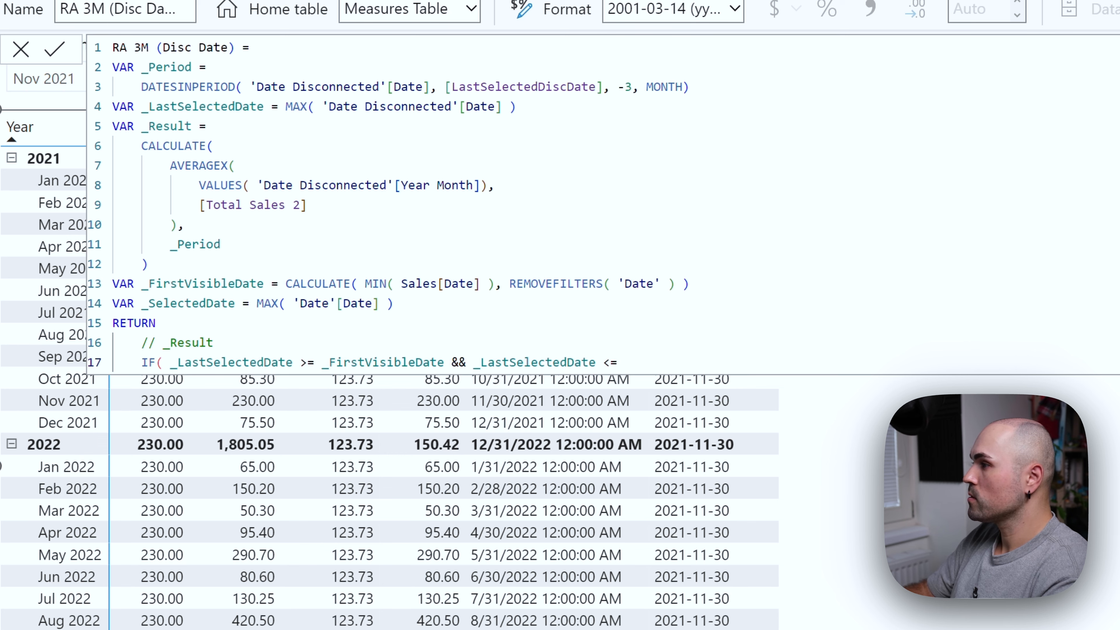
{"action": "type", "text": " _Sele"}
{"action": "key", "text": "Tab"}
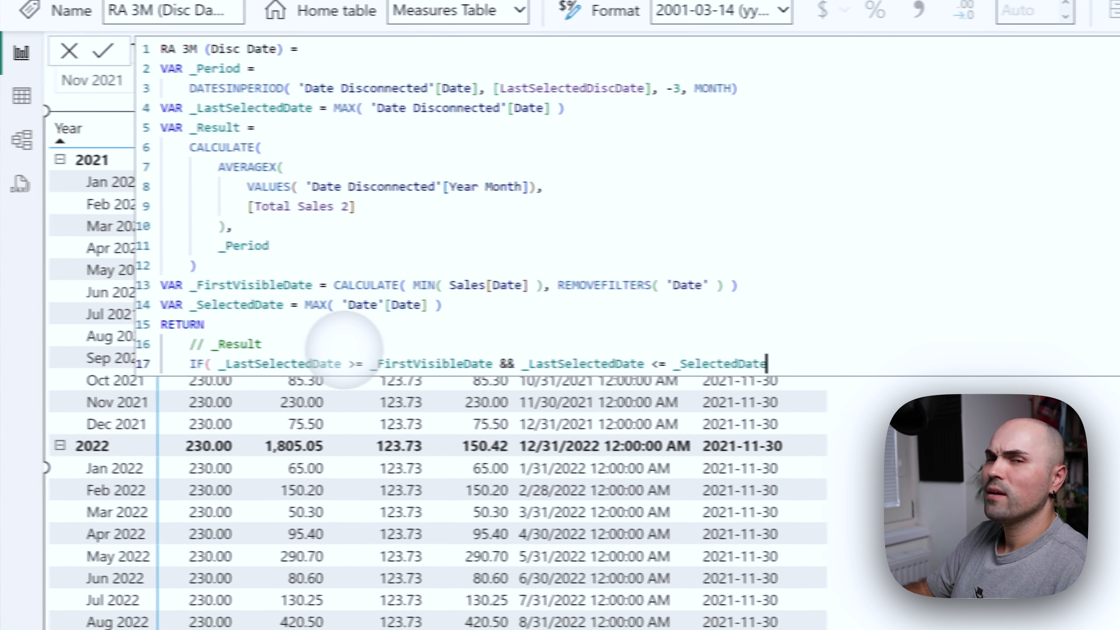
Rename the variable _SelectedDate to _SlicerDate in its declaration and in the IF condition
{"action": "double_click", "coordinate": [304, 306]}
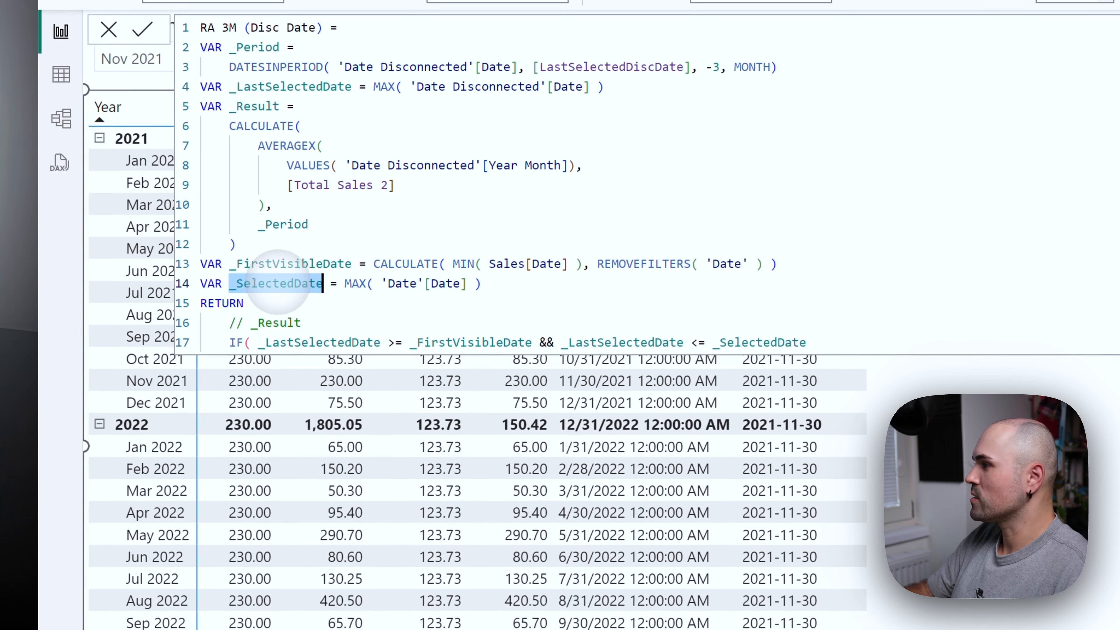
{"action": "left_click", "coordinate": [293, 281]}
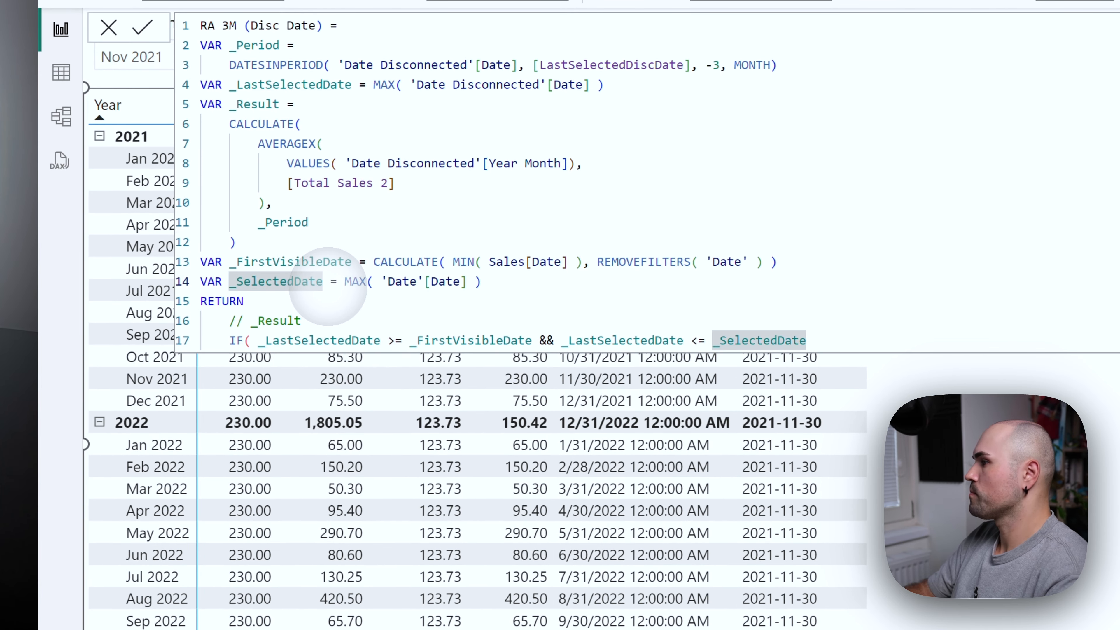
{"action": "key", "text": "BackSpace"}
{"action": "key", "text": "BackSpace"}
{"action": "key", "text": "BackSpace"}
{"action": "key", "text": "BackSpace"}
{"action": "key", "text": "BackSpace"}
{"action": "key", "text": "BackSpace"}
{"action": "key", "text": "BackSpace"}
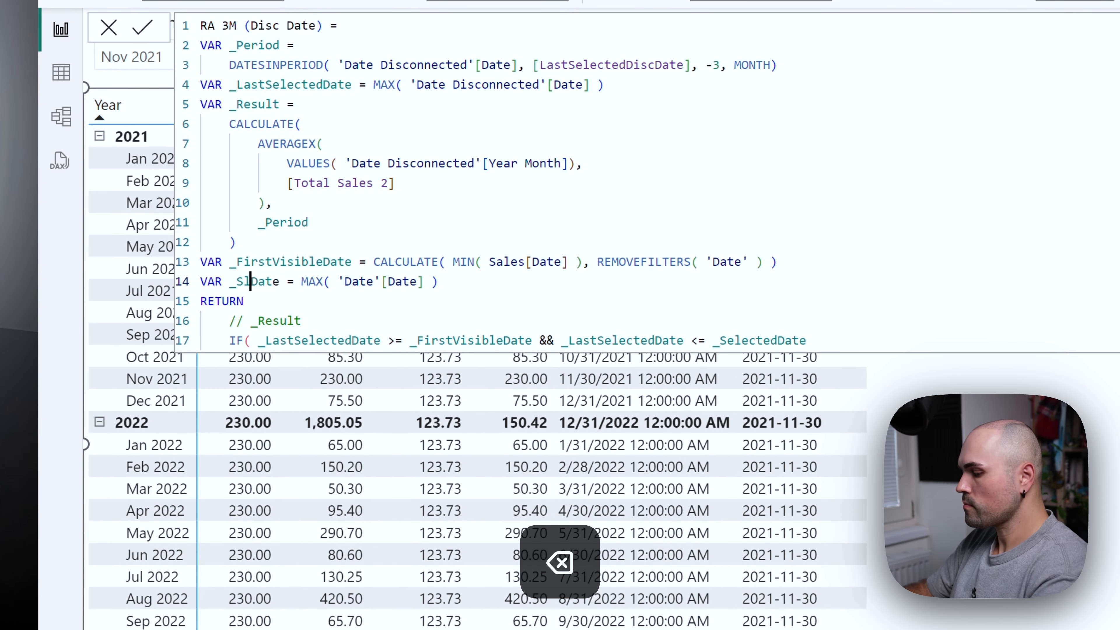
{"action": "type", "text": "licer"}
{"action": "double_click", "coordinate": [269, 281]}
{"action": "key", "text": "ctrl+c"}
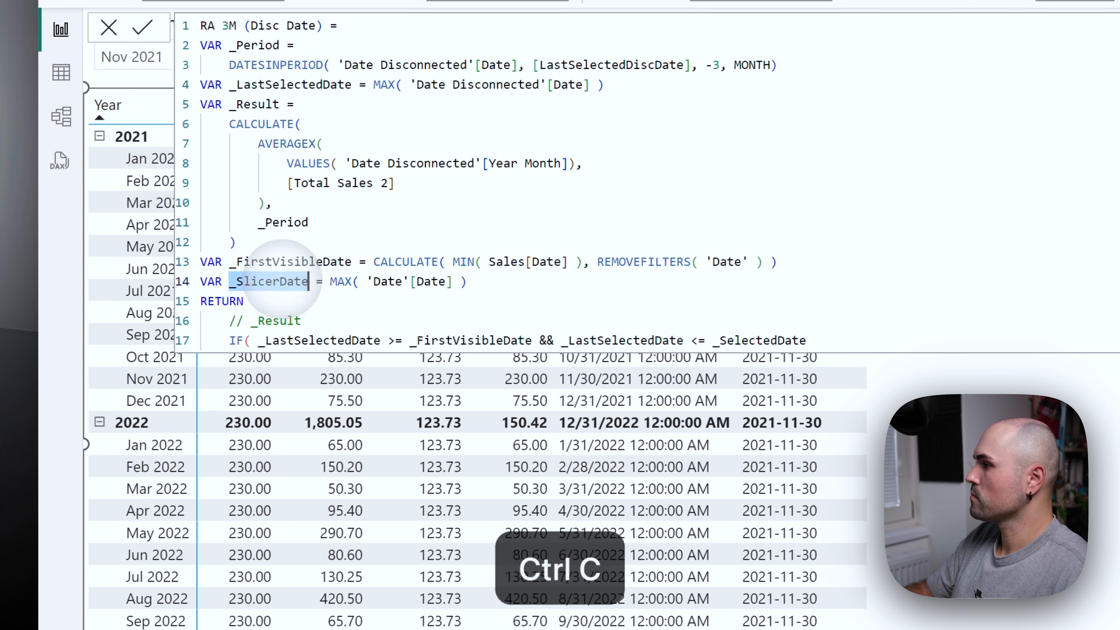
{"action": "double_click", "coordinate": [758, 340]}
{"action": "key", "text": "ctrl+v"}
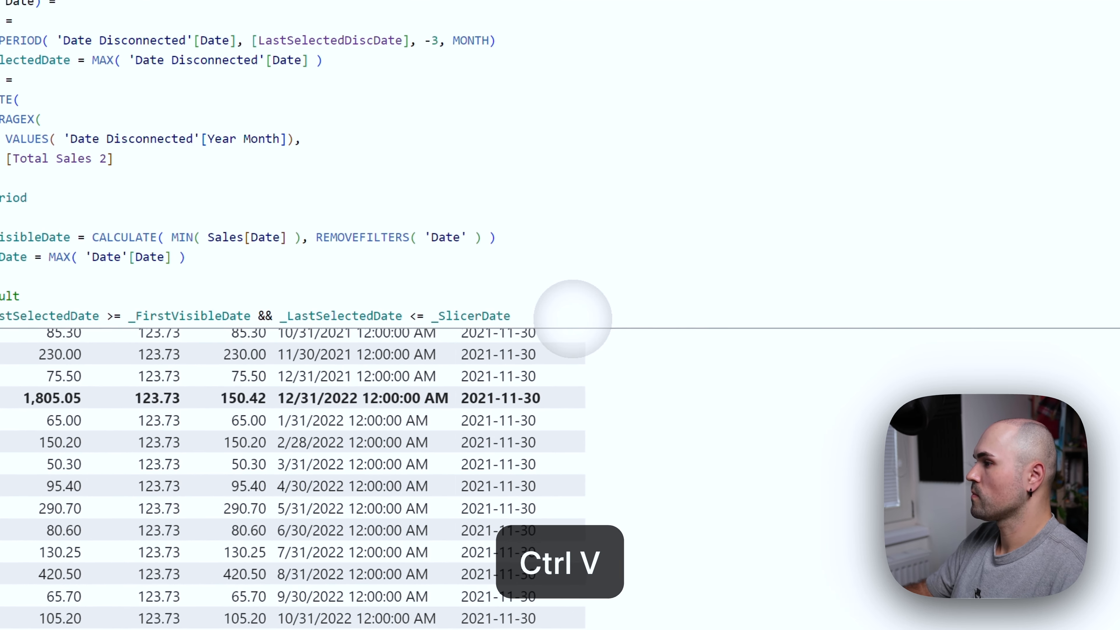
Make the IF return _Result when true, close the expression, and commit the measure
{"action": "type", "text": ", Result"}
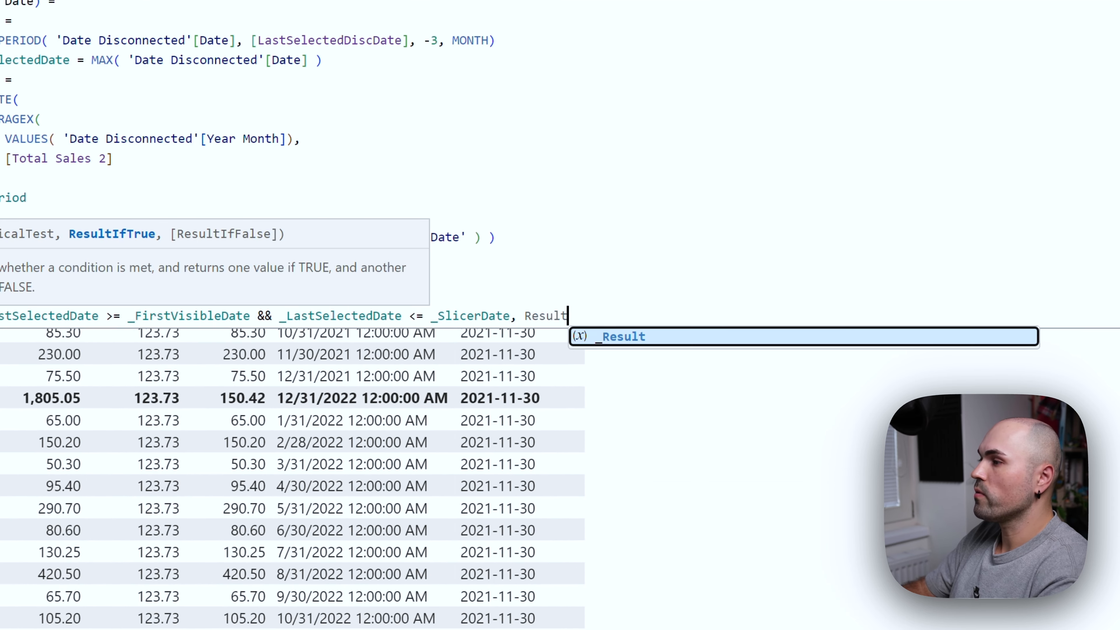
{"action": "key", "text": "Tab"}
{"action": "type", "text": ")"}
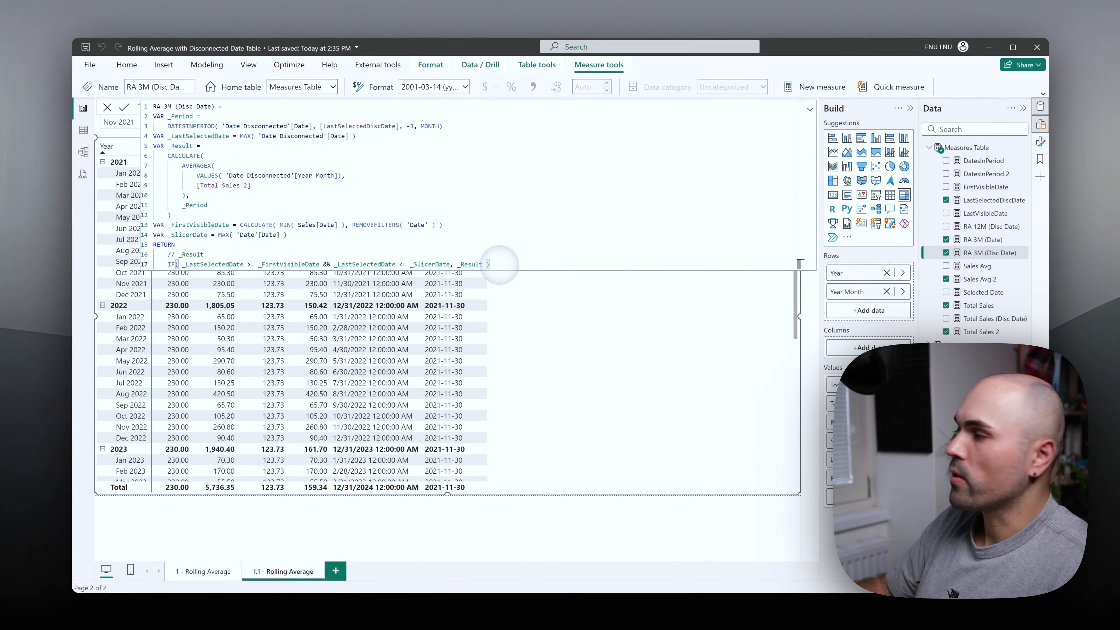
{"action": "left_click", "coordinate": [125, 107]}
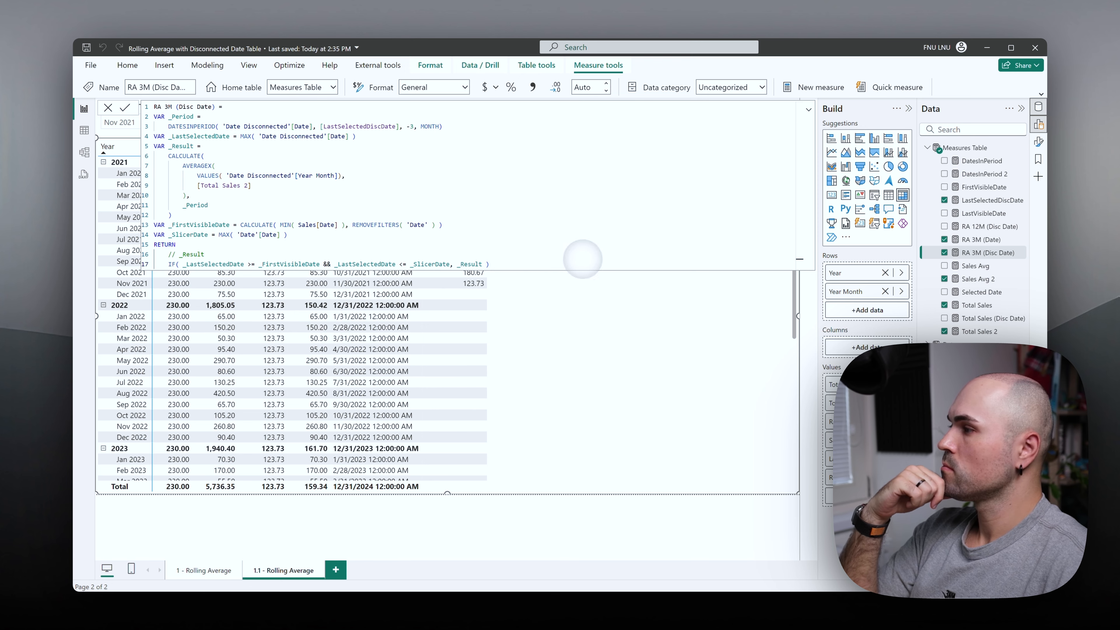
Collapse the formula and switch the month slicer from Nov 2021 to a month in 2022
{"action": "left_click", "coordinate": [809, 109]}
{"action": "left_click", "coordinate": [808, 110]}
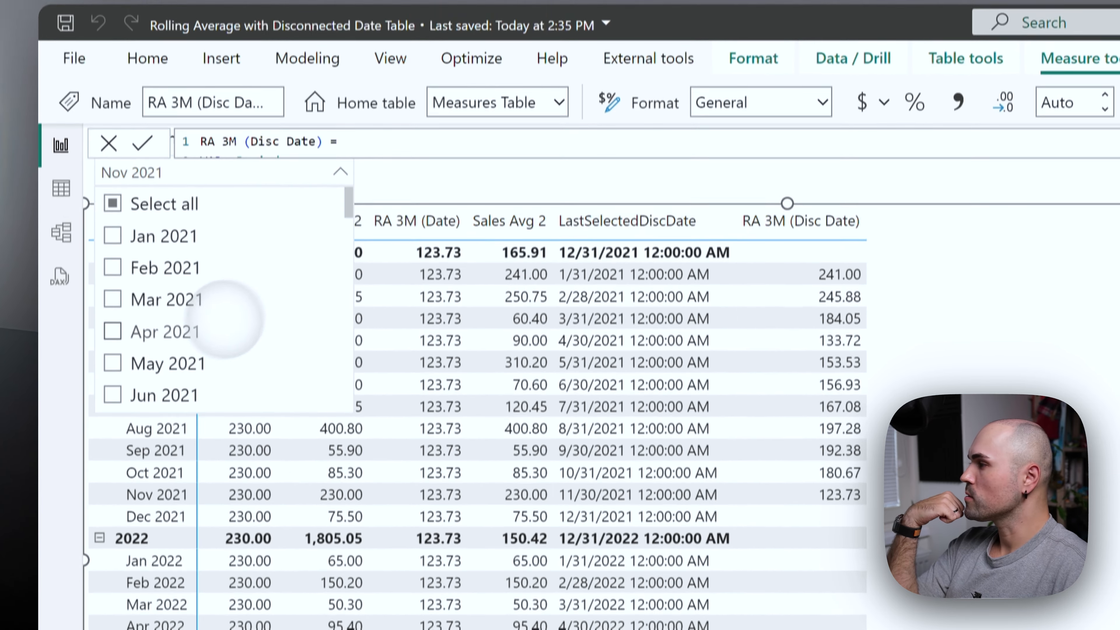
{"action": "scroll", "coordinate": [168, 287], "scroll_direction": "down", "scroll_amount": 5}
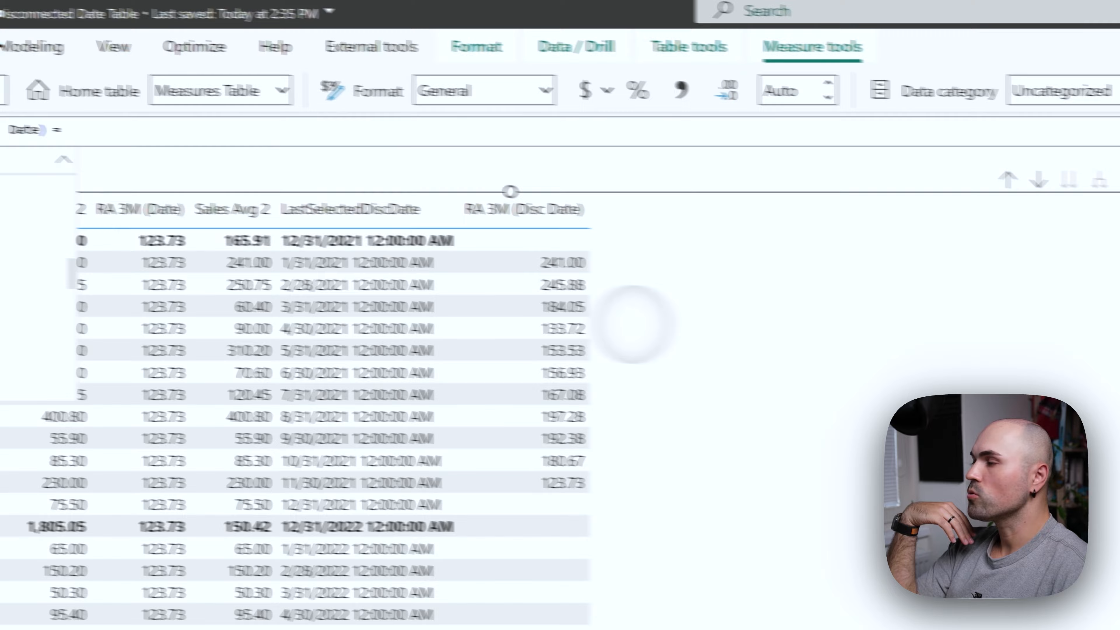
{"action": "left_click", "coordinate": [635, 325]}
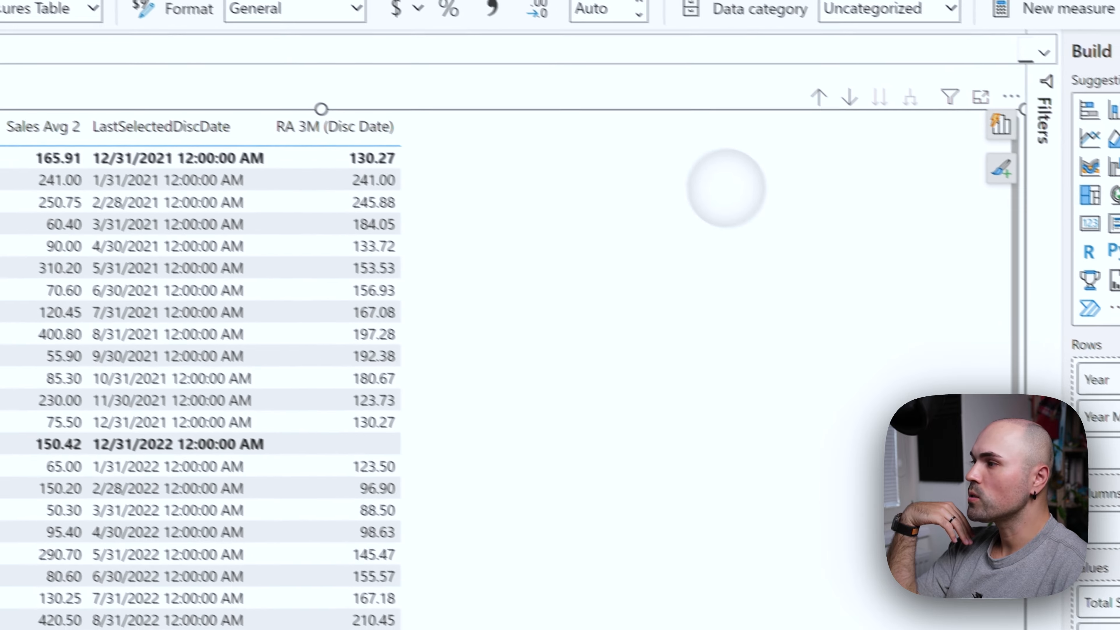